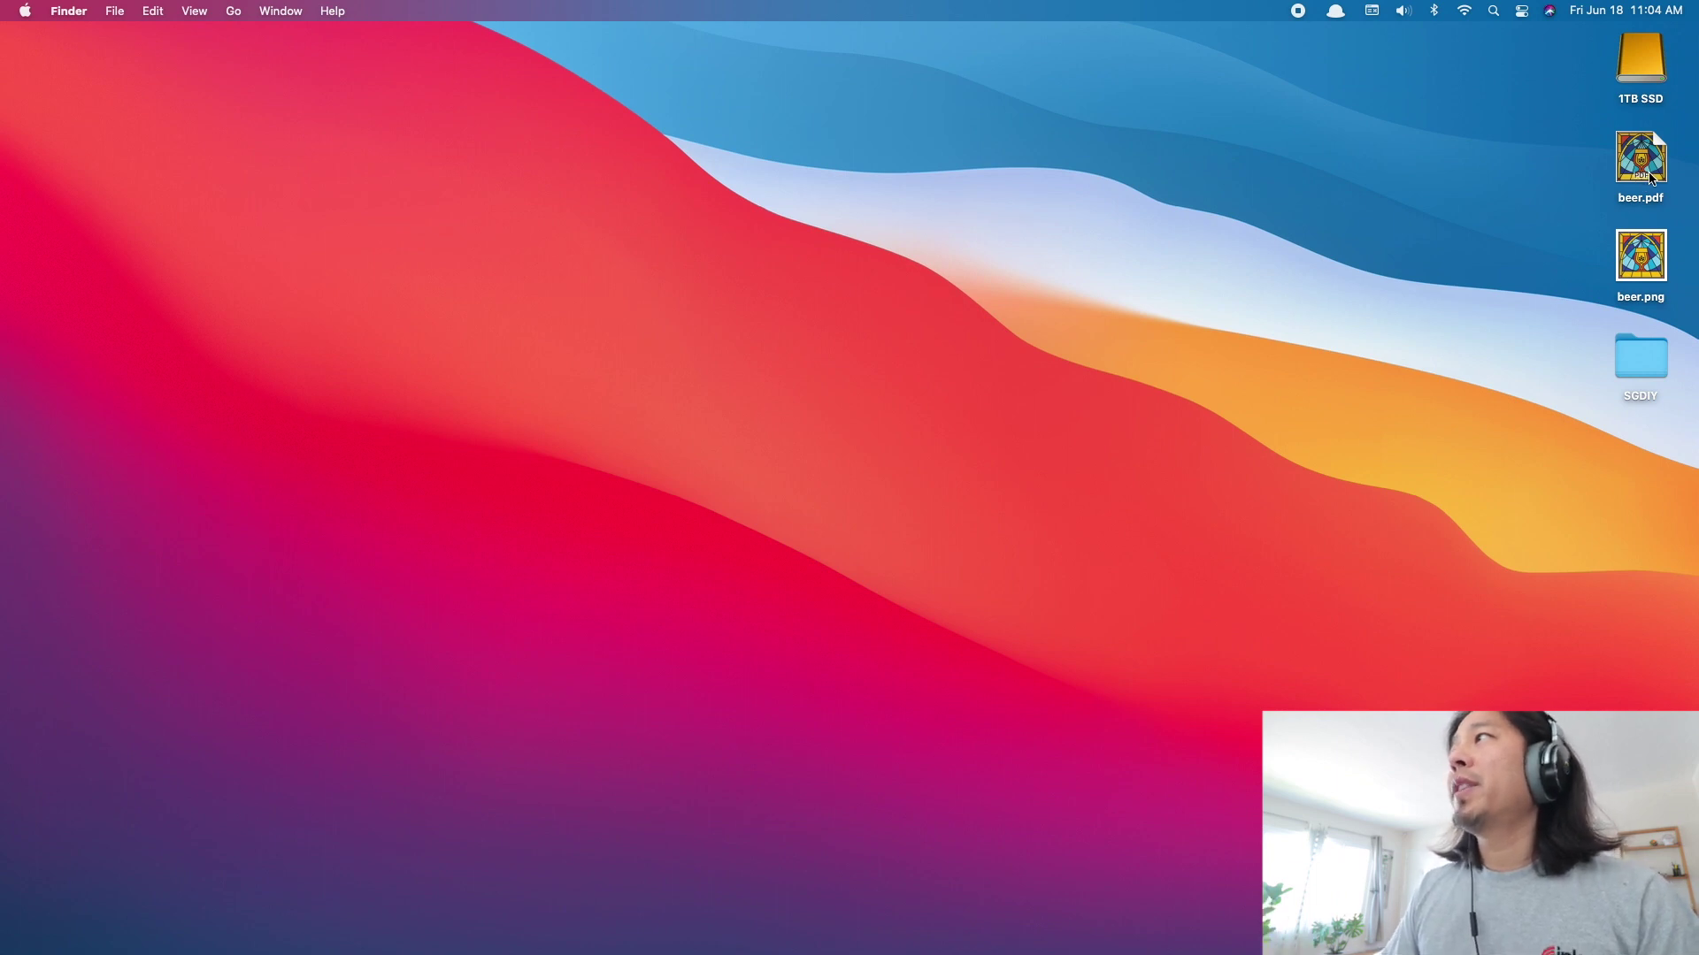
# Switch to Chrome, search the web for inkscape, and open the current version's download page on the Inkscape website
pyautogui.hotkey('ctrl', 'Right')
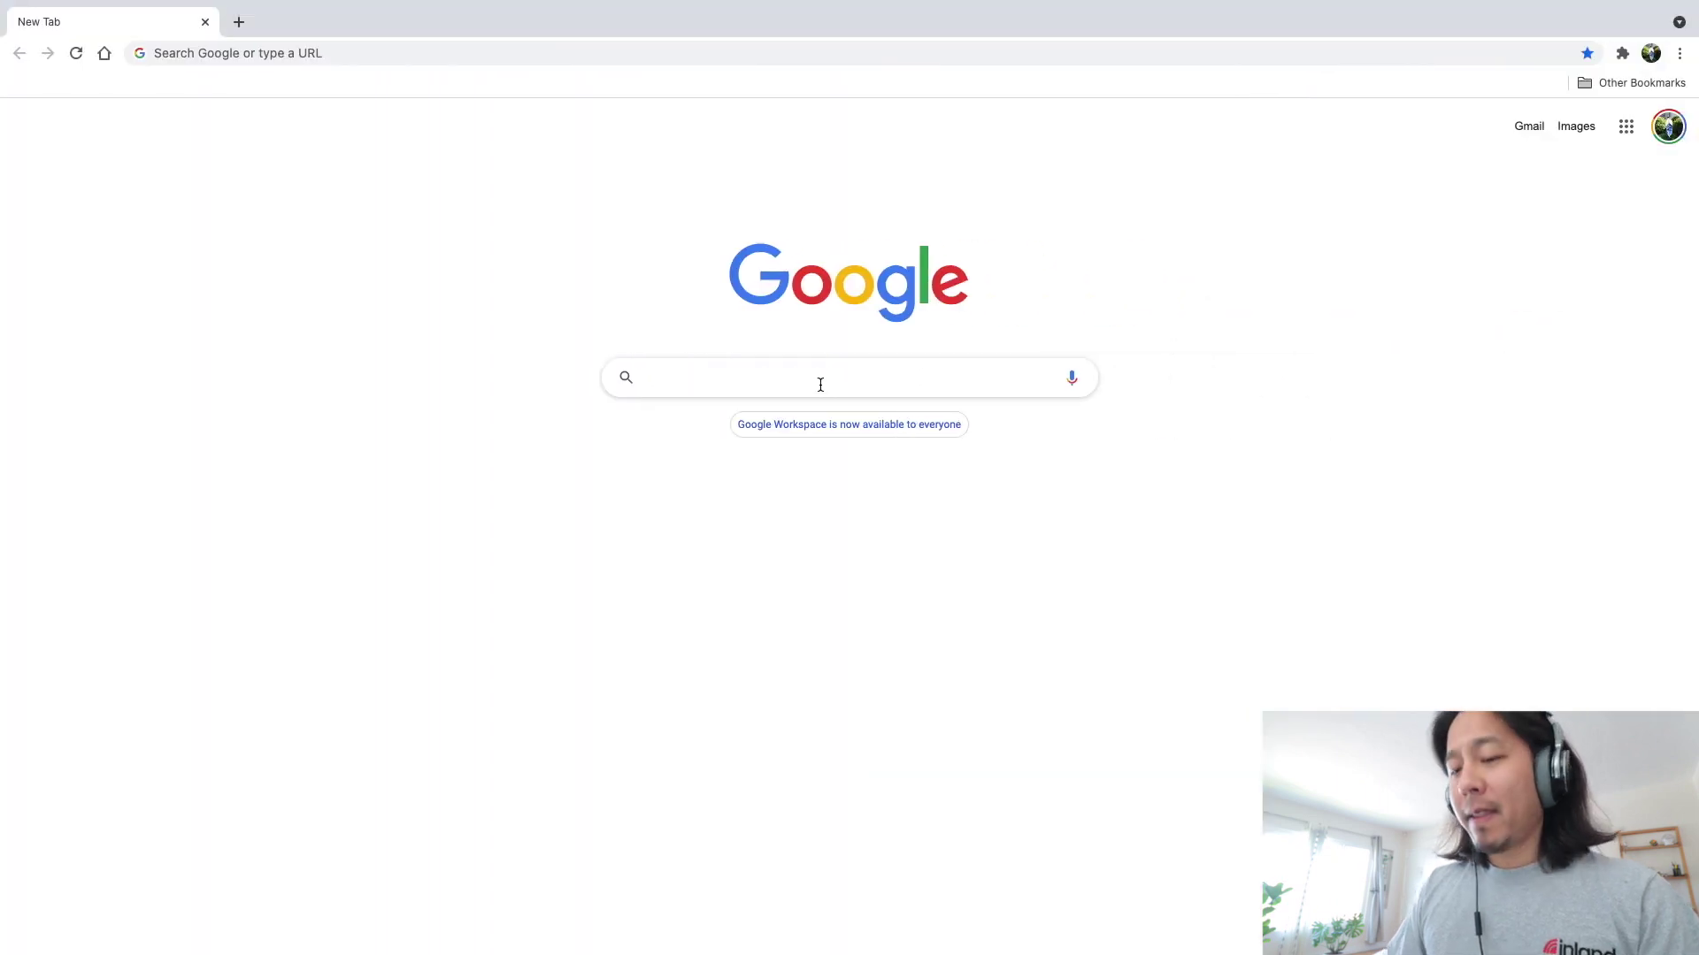
pyautogui.write('inkscape')
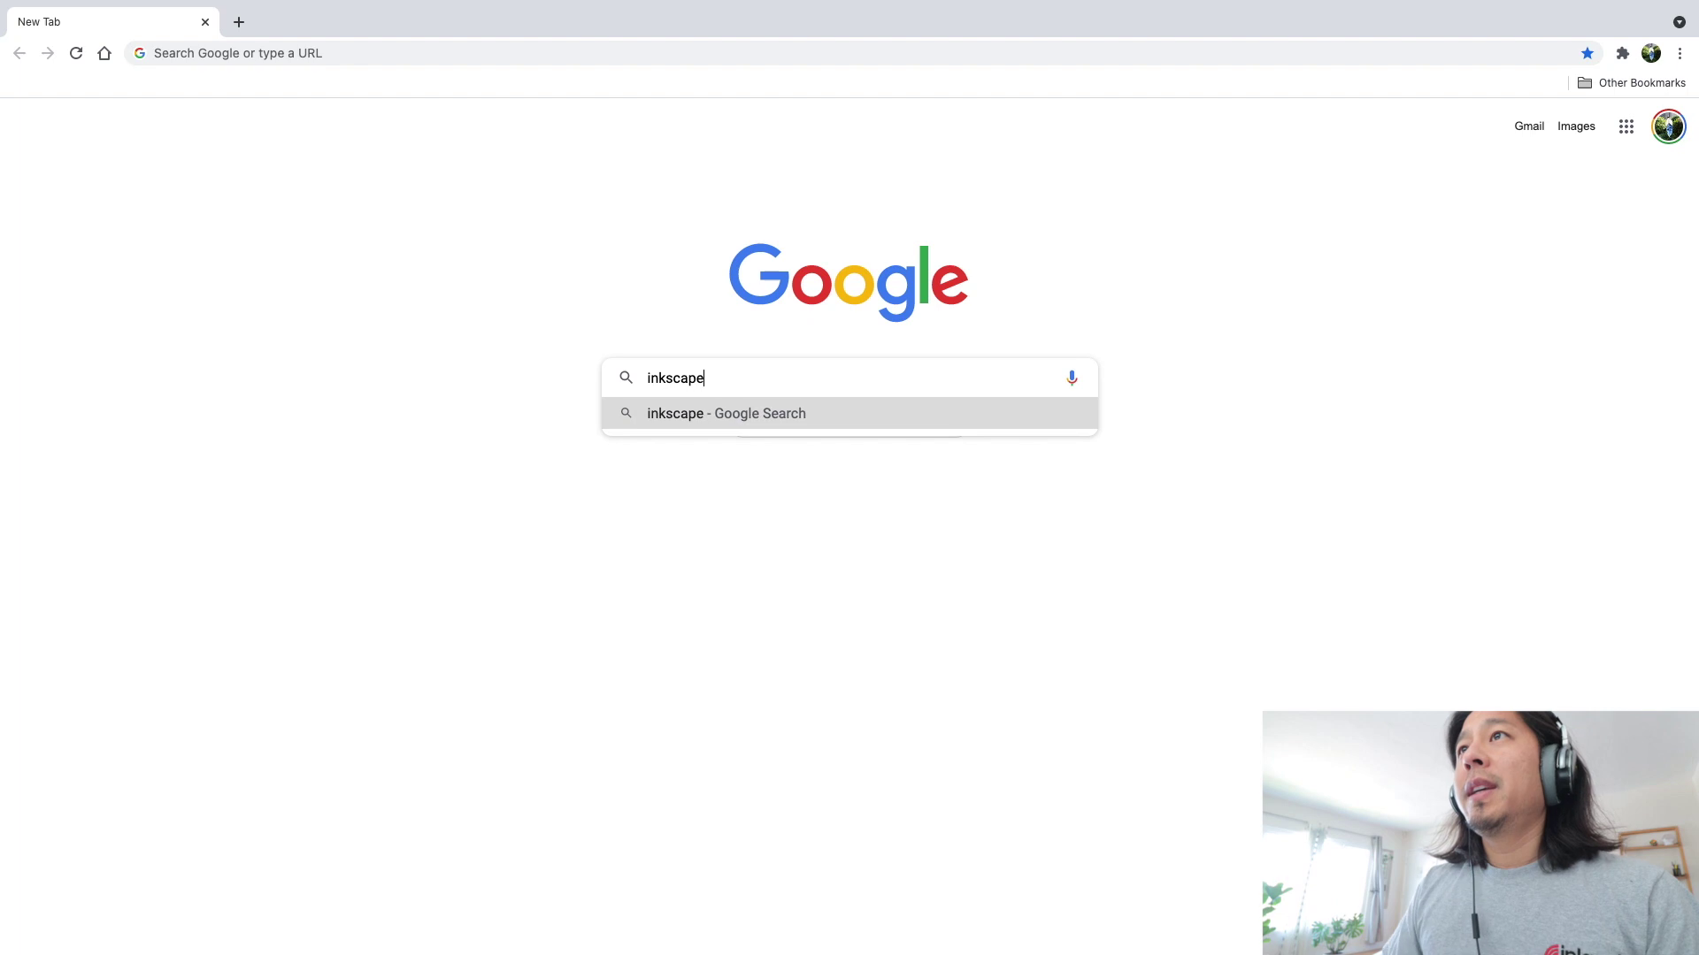
pyautogui.press('Return')
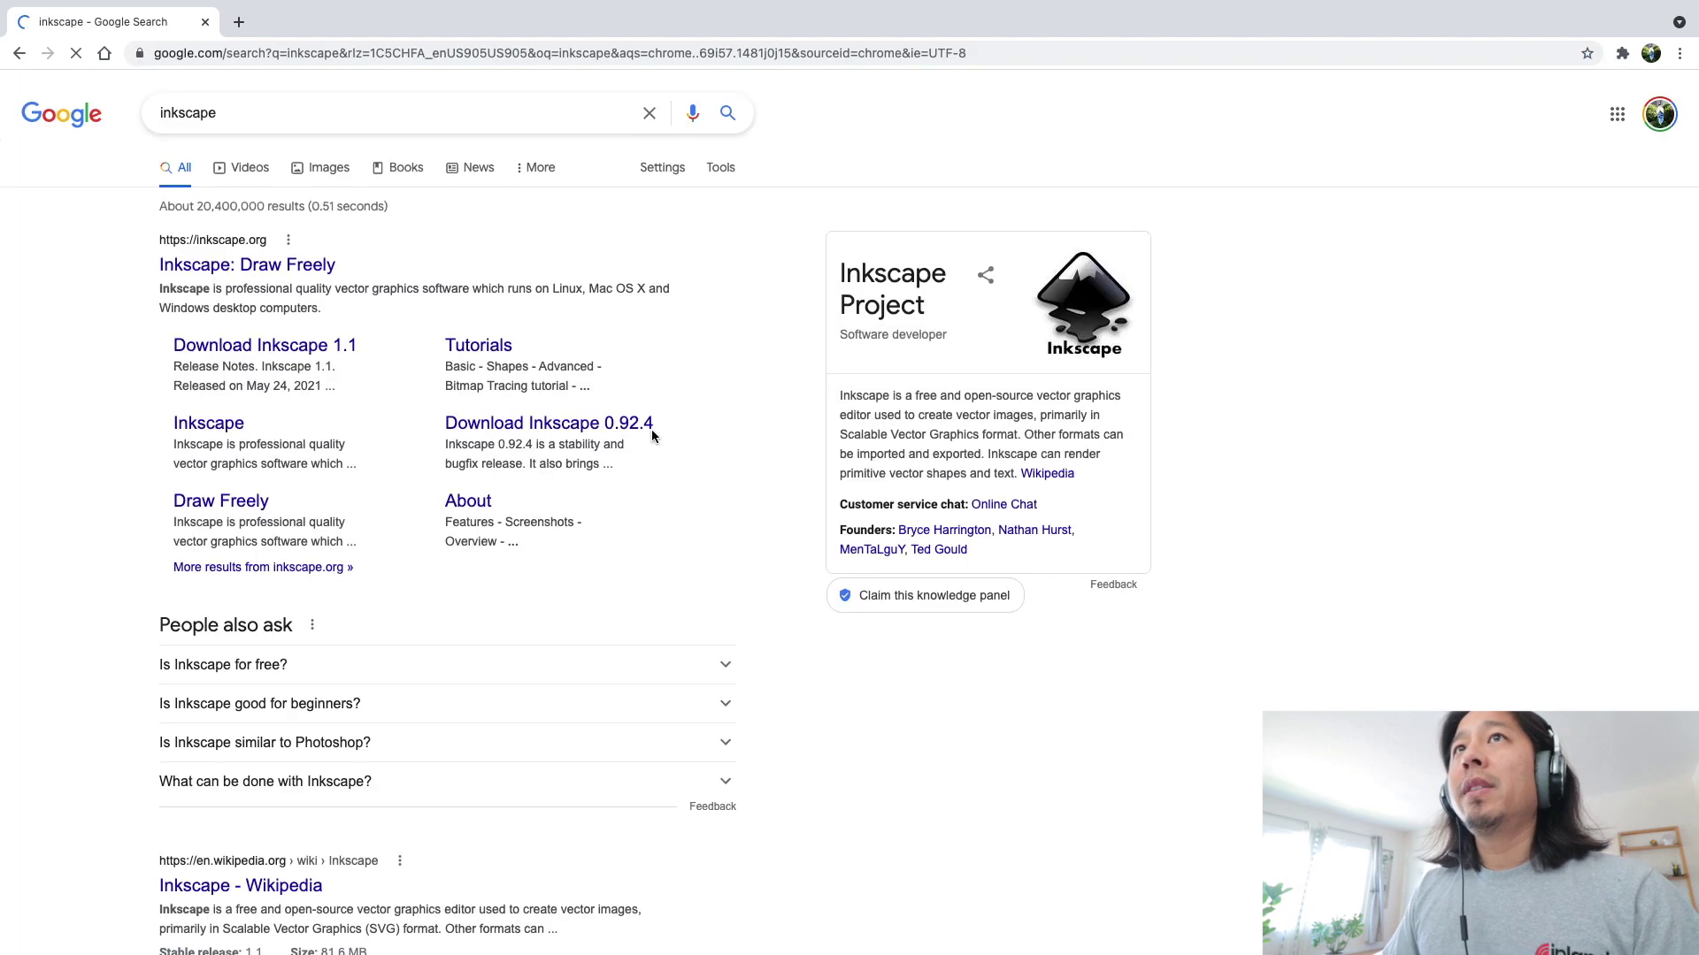
pyautogui.click(264, 267)
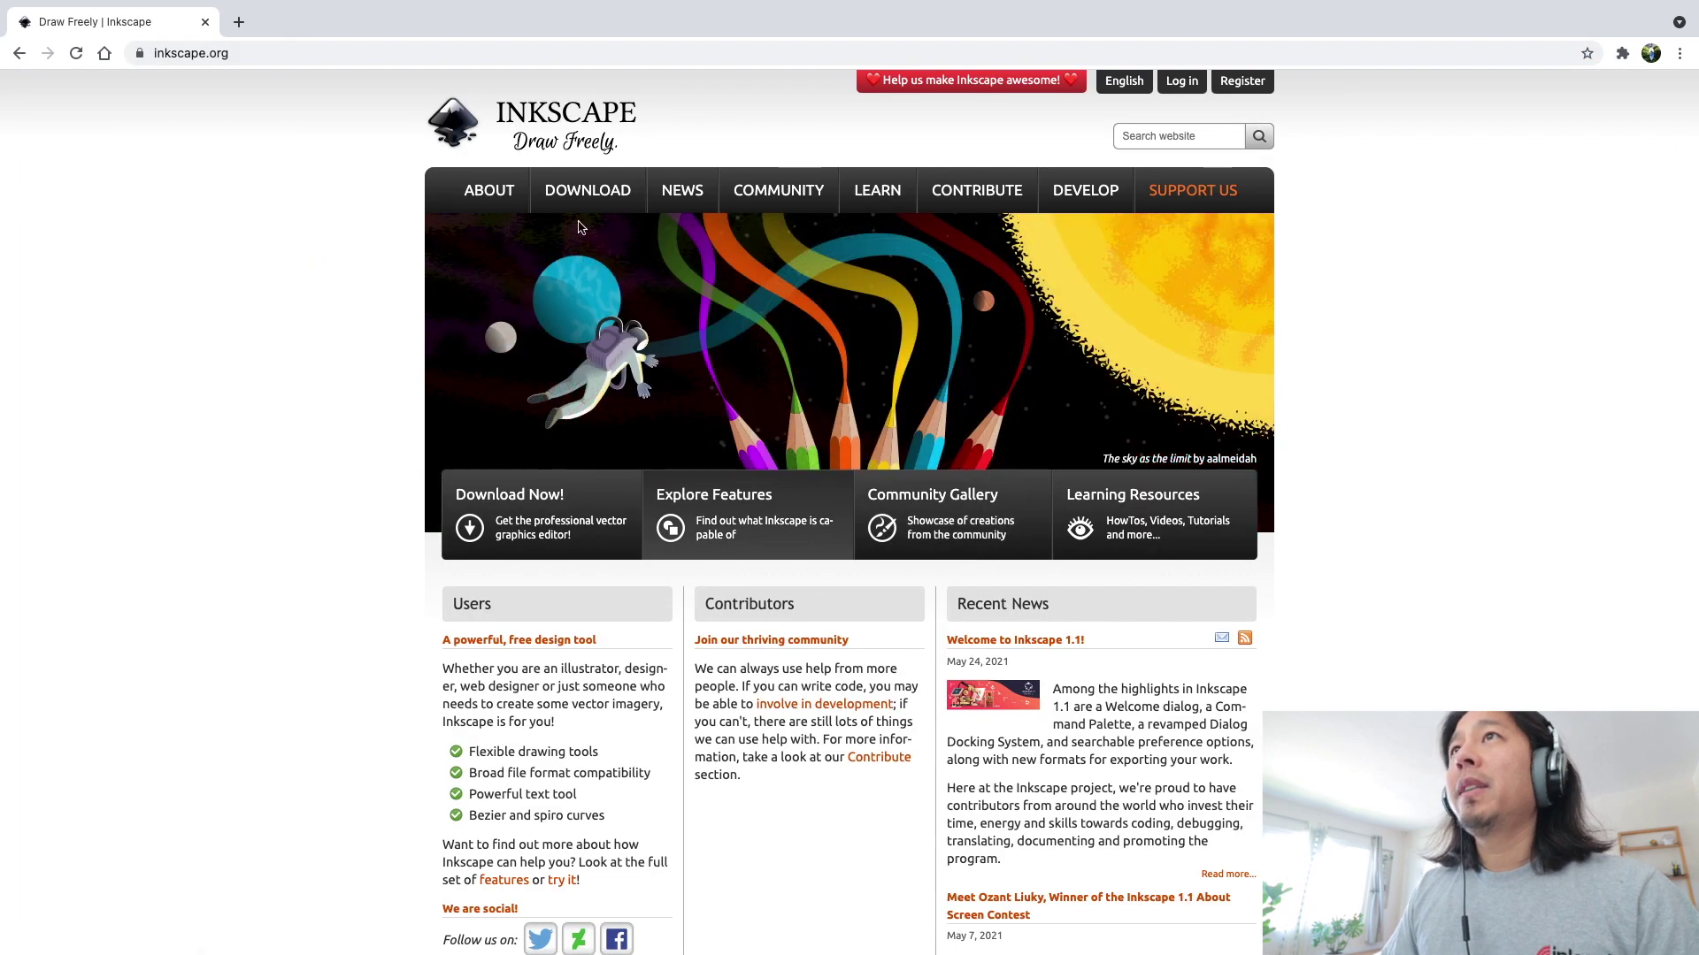
pyautogui.moveTo(583, 206)
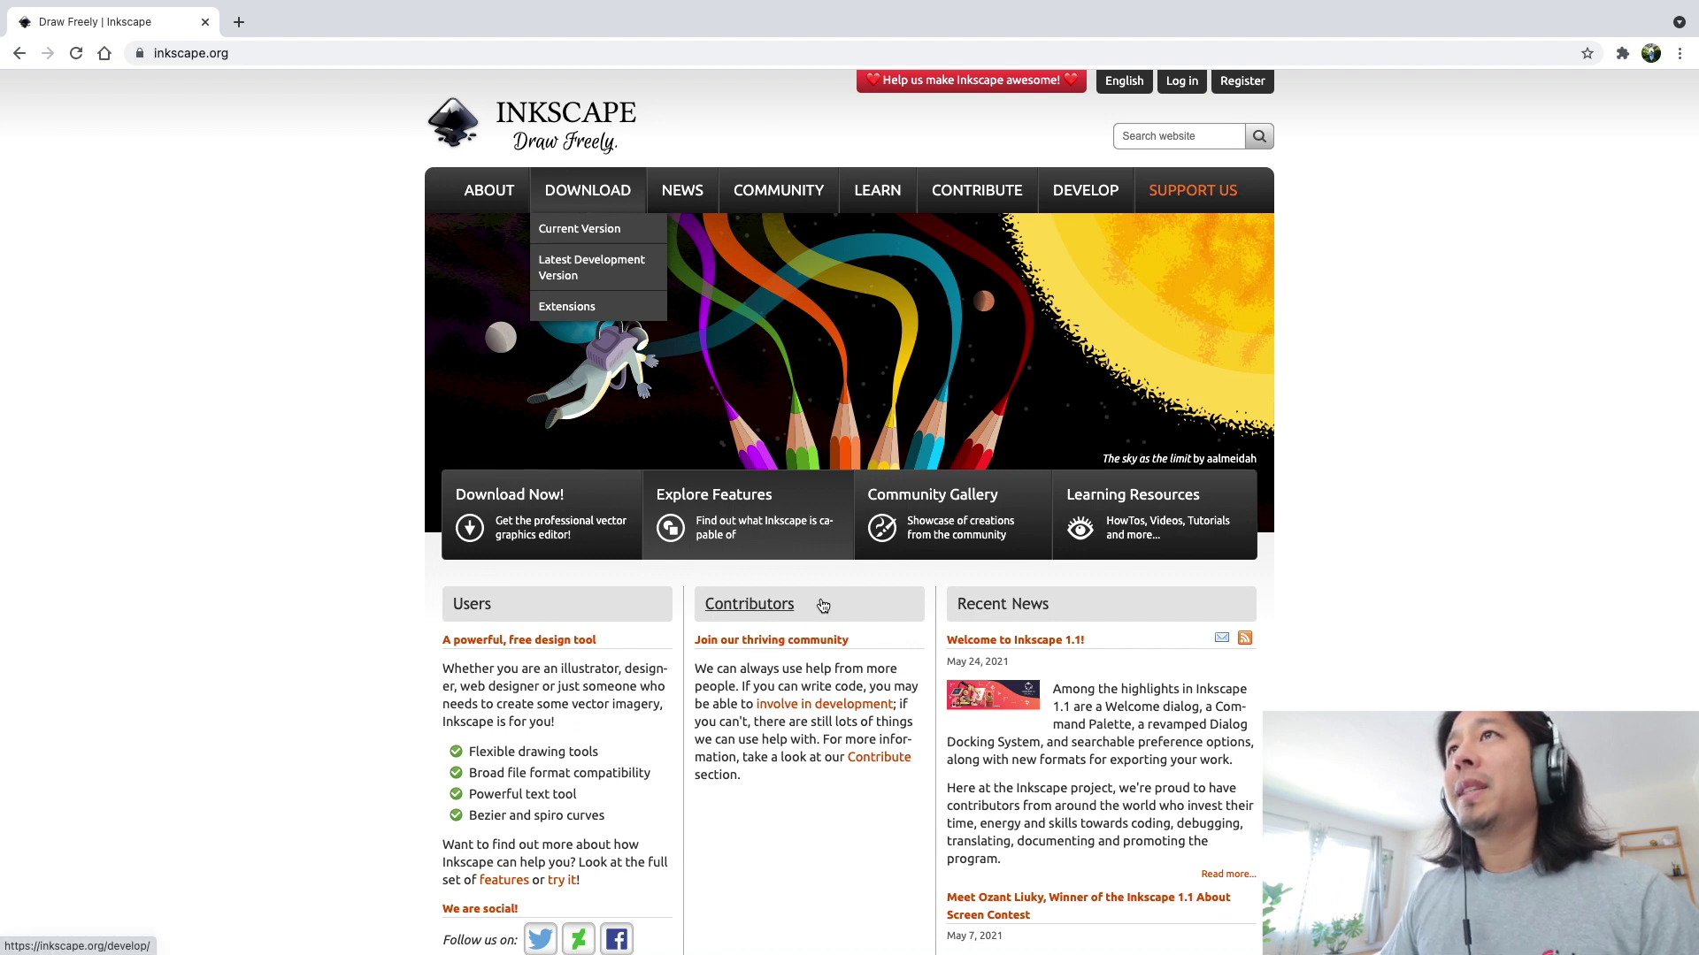
pyautogui.click(580, 228)
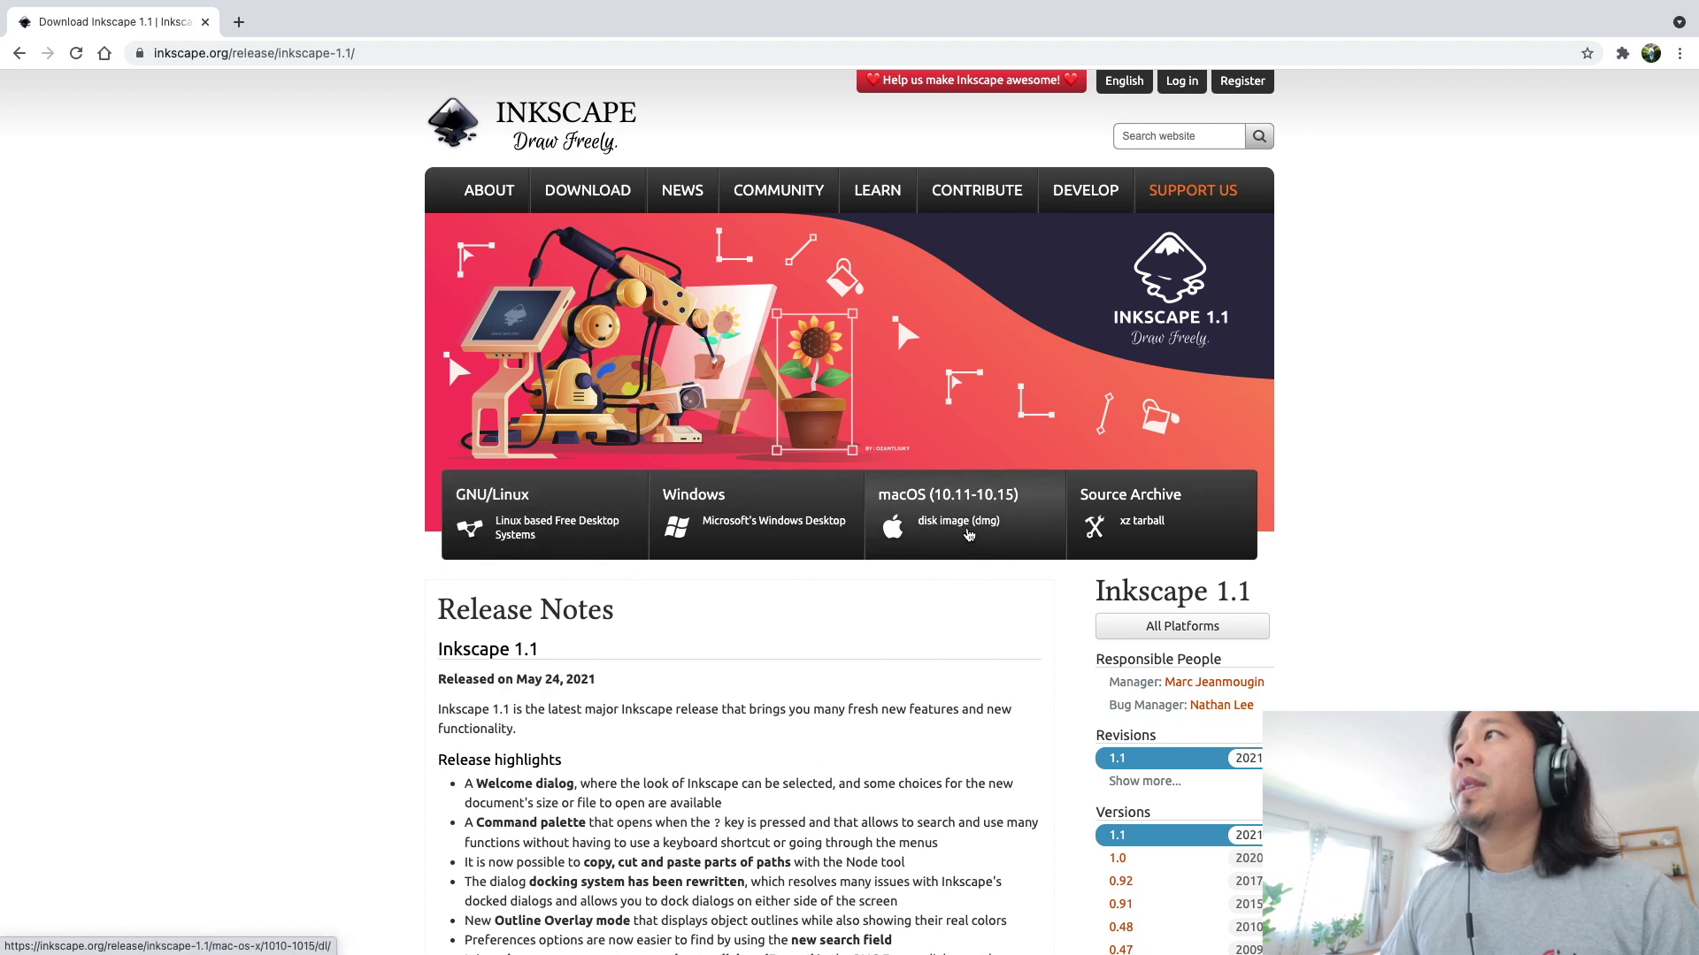
# Switch to Inkscape and make the new document's window full screen
pyautogui.hotkey('ctrl', 'Left')
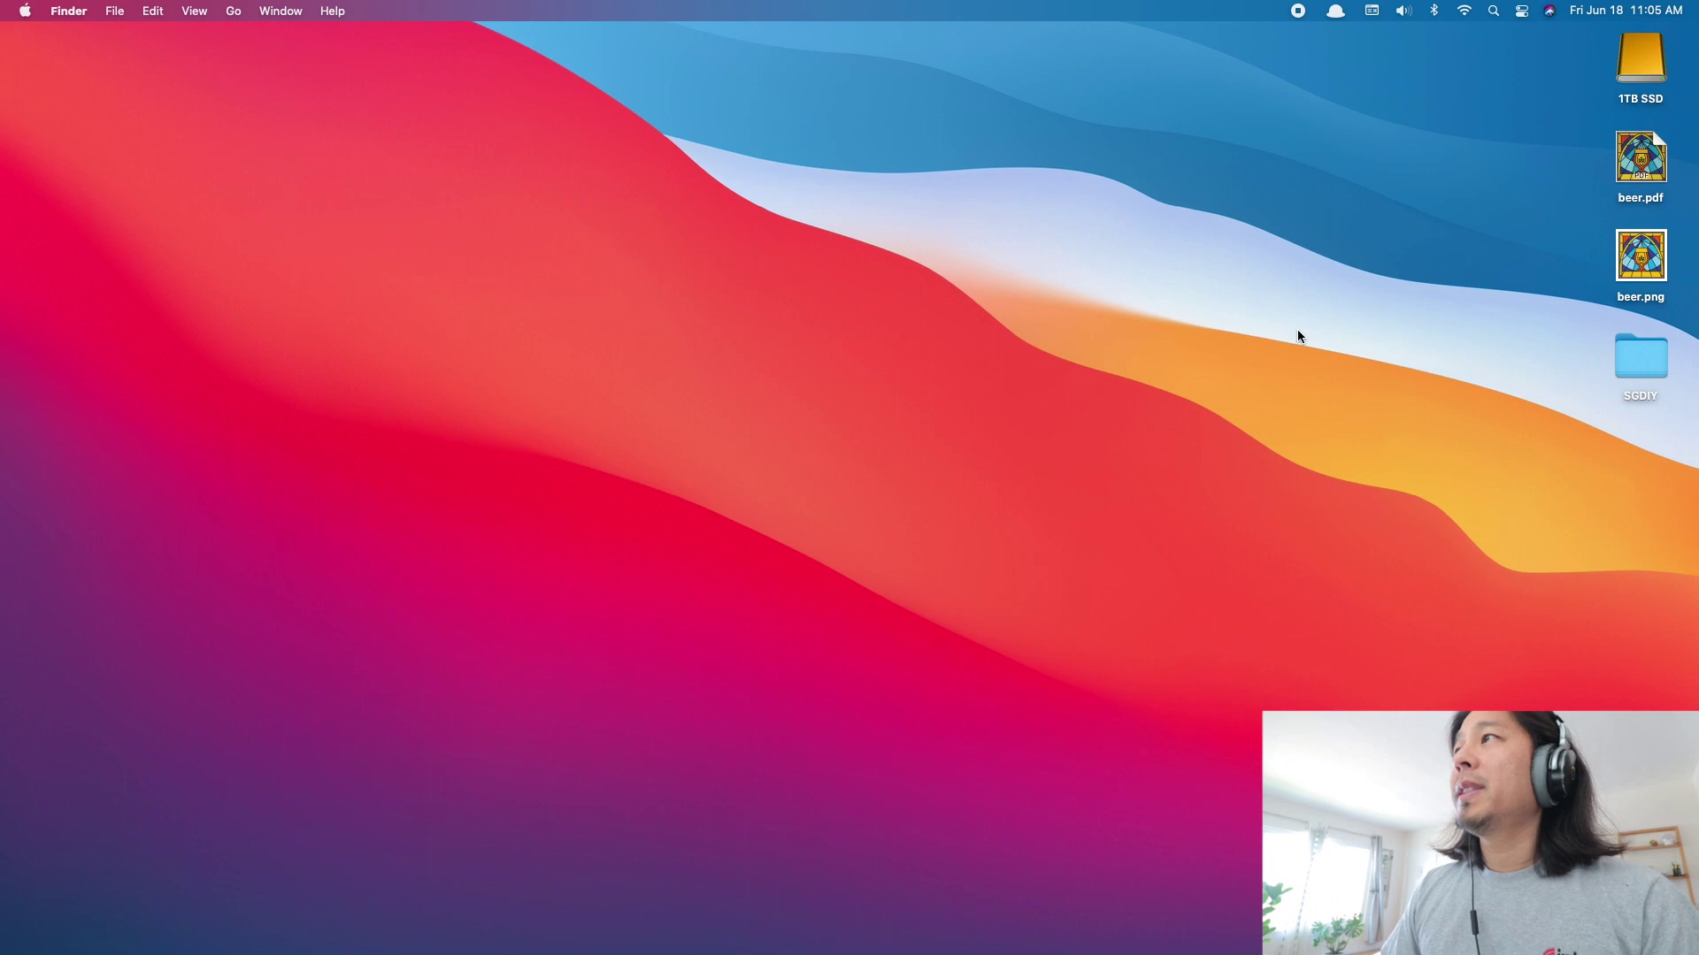
pyautogui.hotkey('ctrl', 'Right')
pyautogui.moveTo(1212, 915)
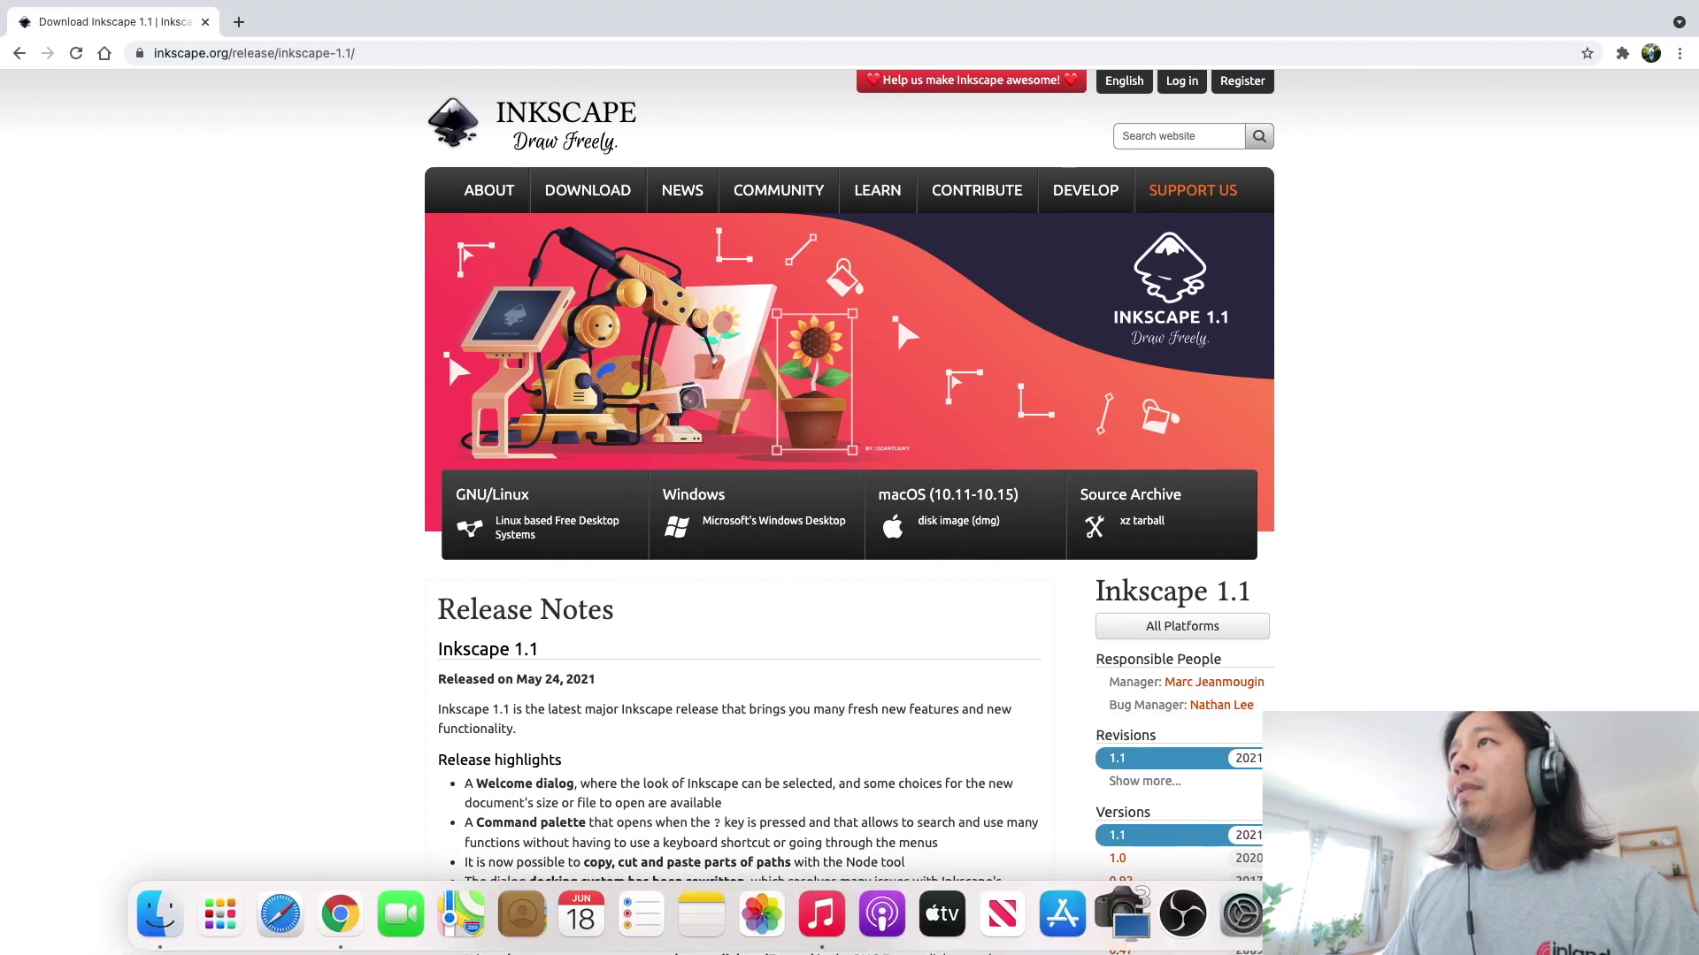
pyautogui.hotkey('ctrl', 'Left')
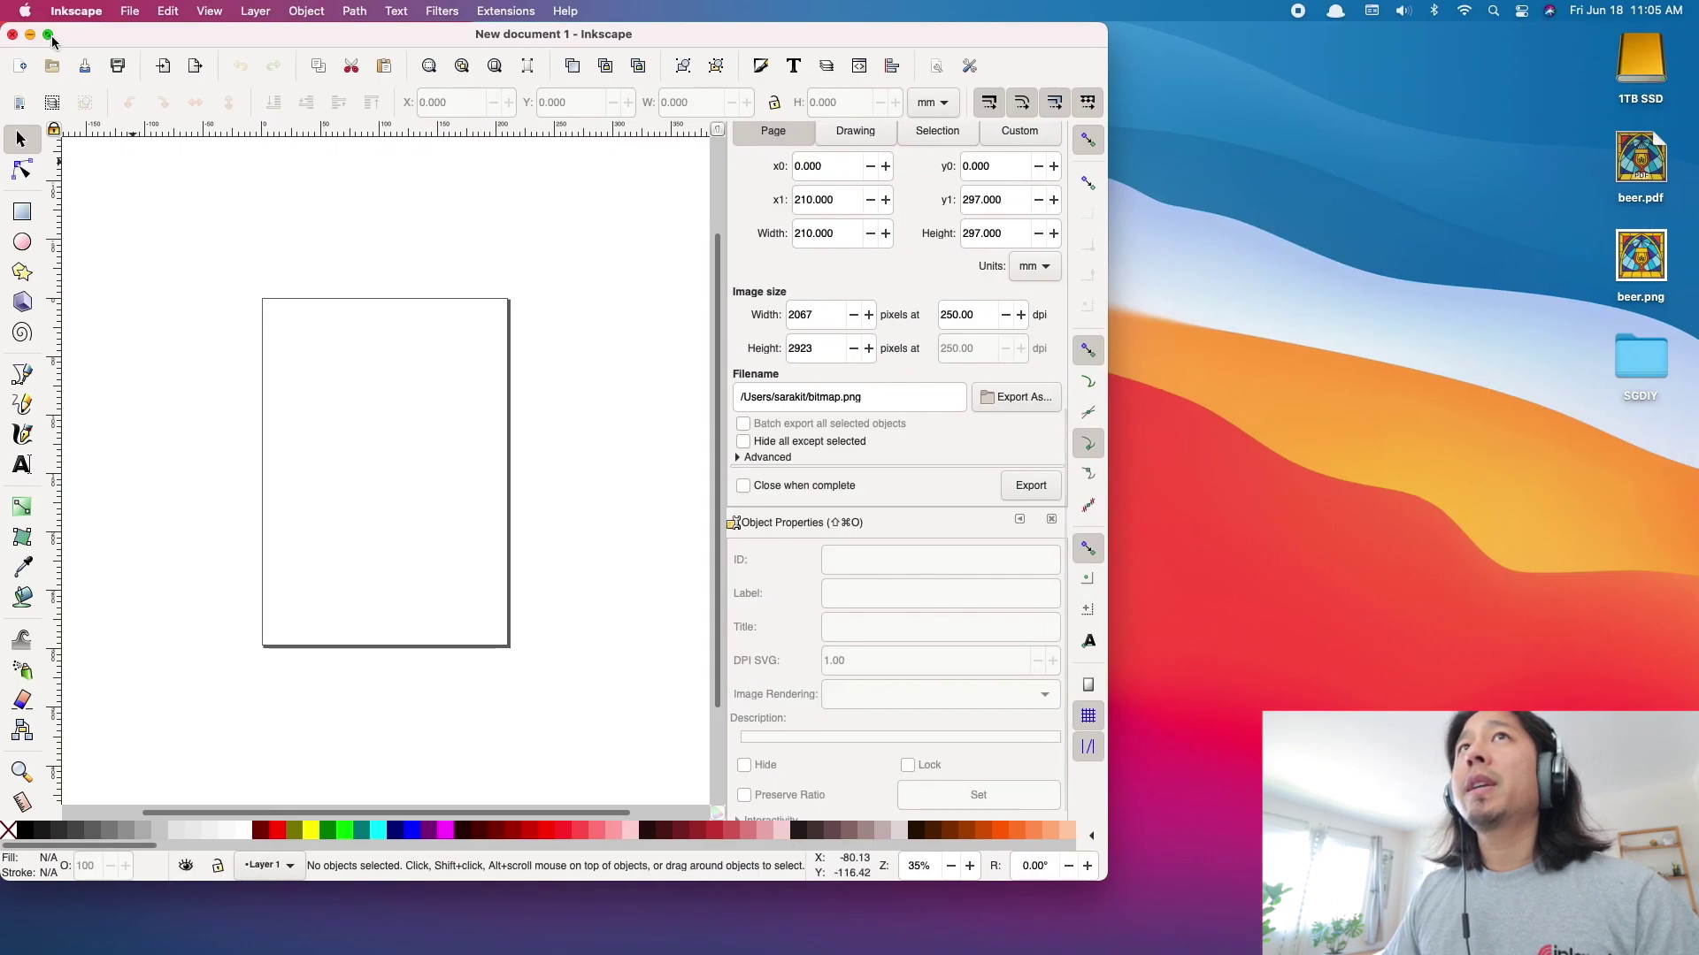
pyautogui.click(49, 34)
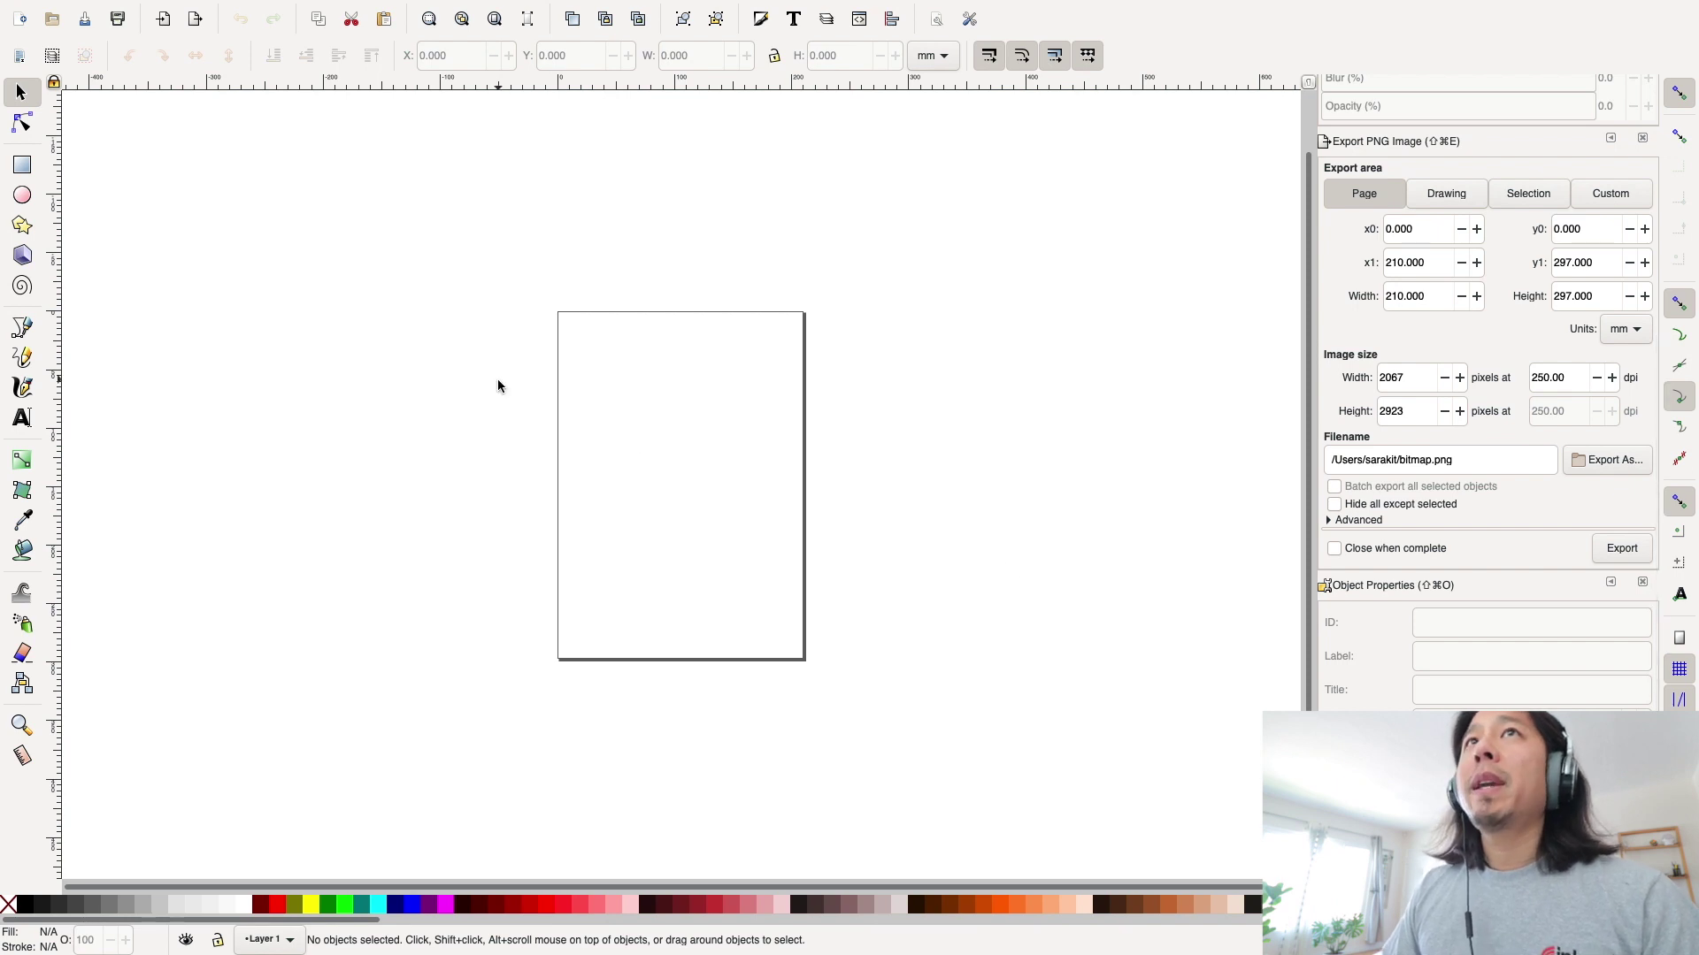
# Import beer.png from the Desktop as an embedded image, with DPI from file and rendering mode None (auto)
pyautogui.moveTo(78, 7)
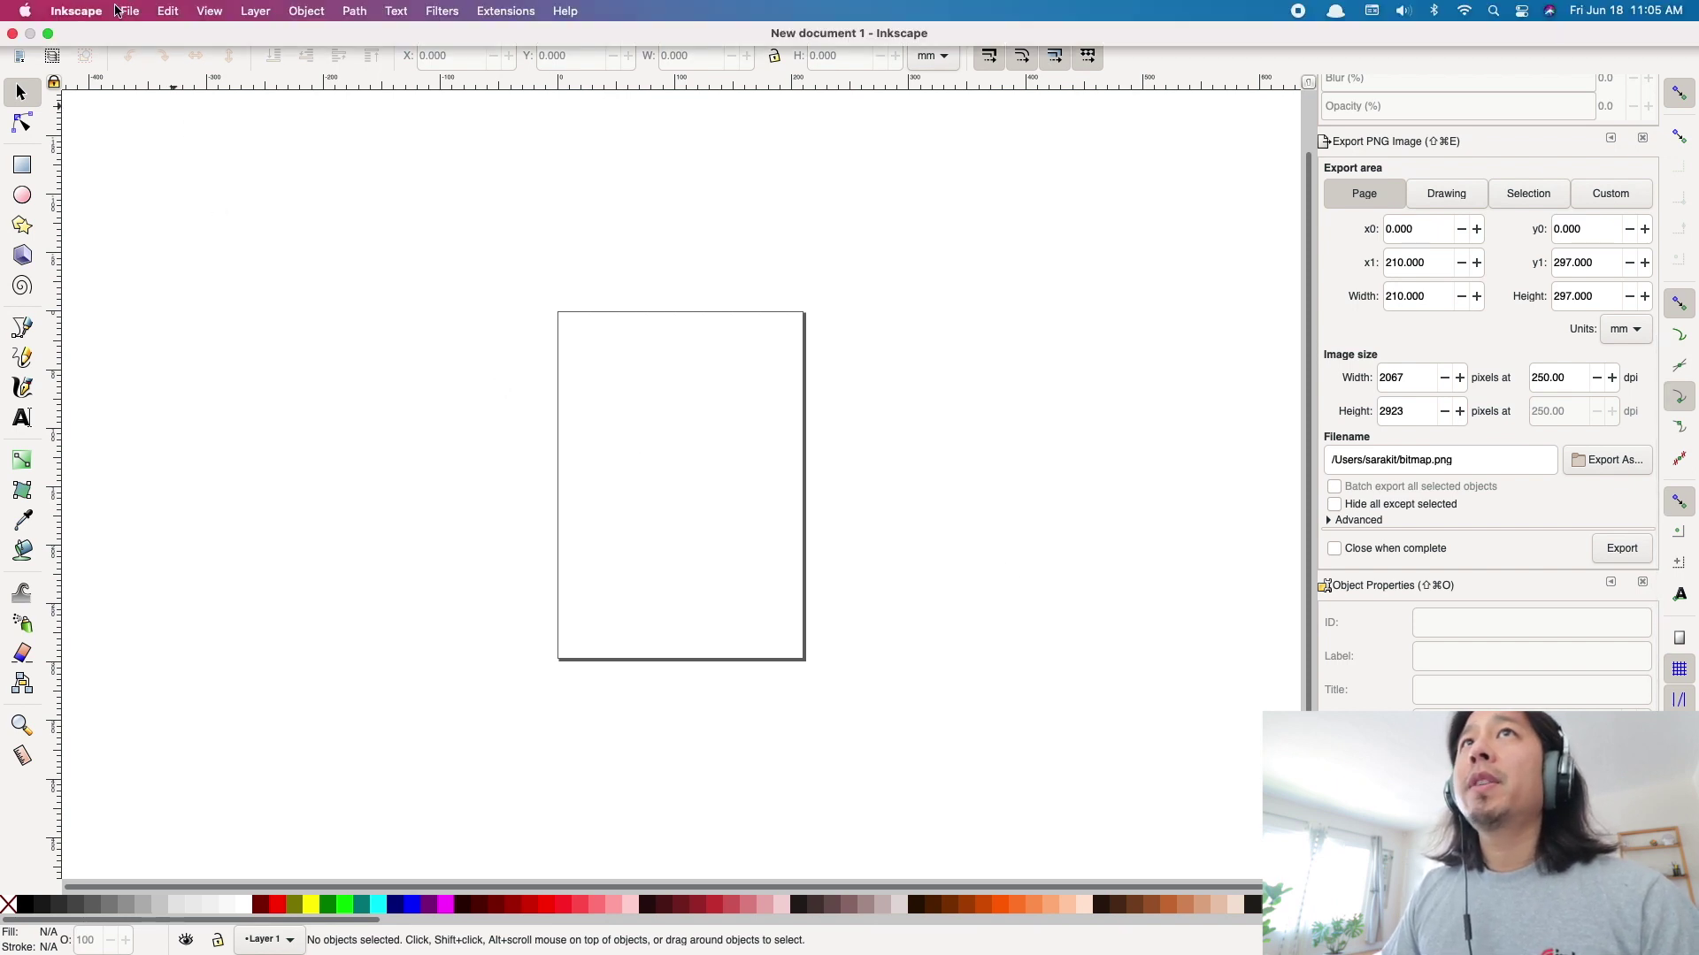
pyautogui.click(124, 11)
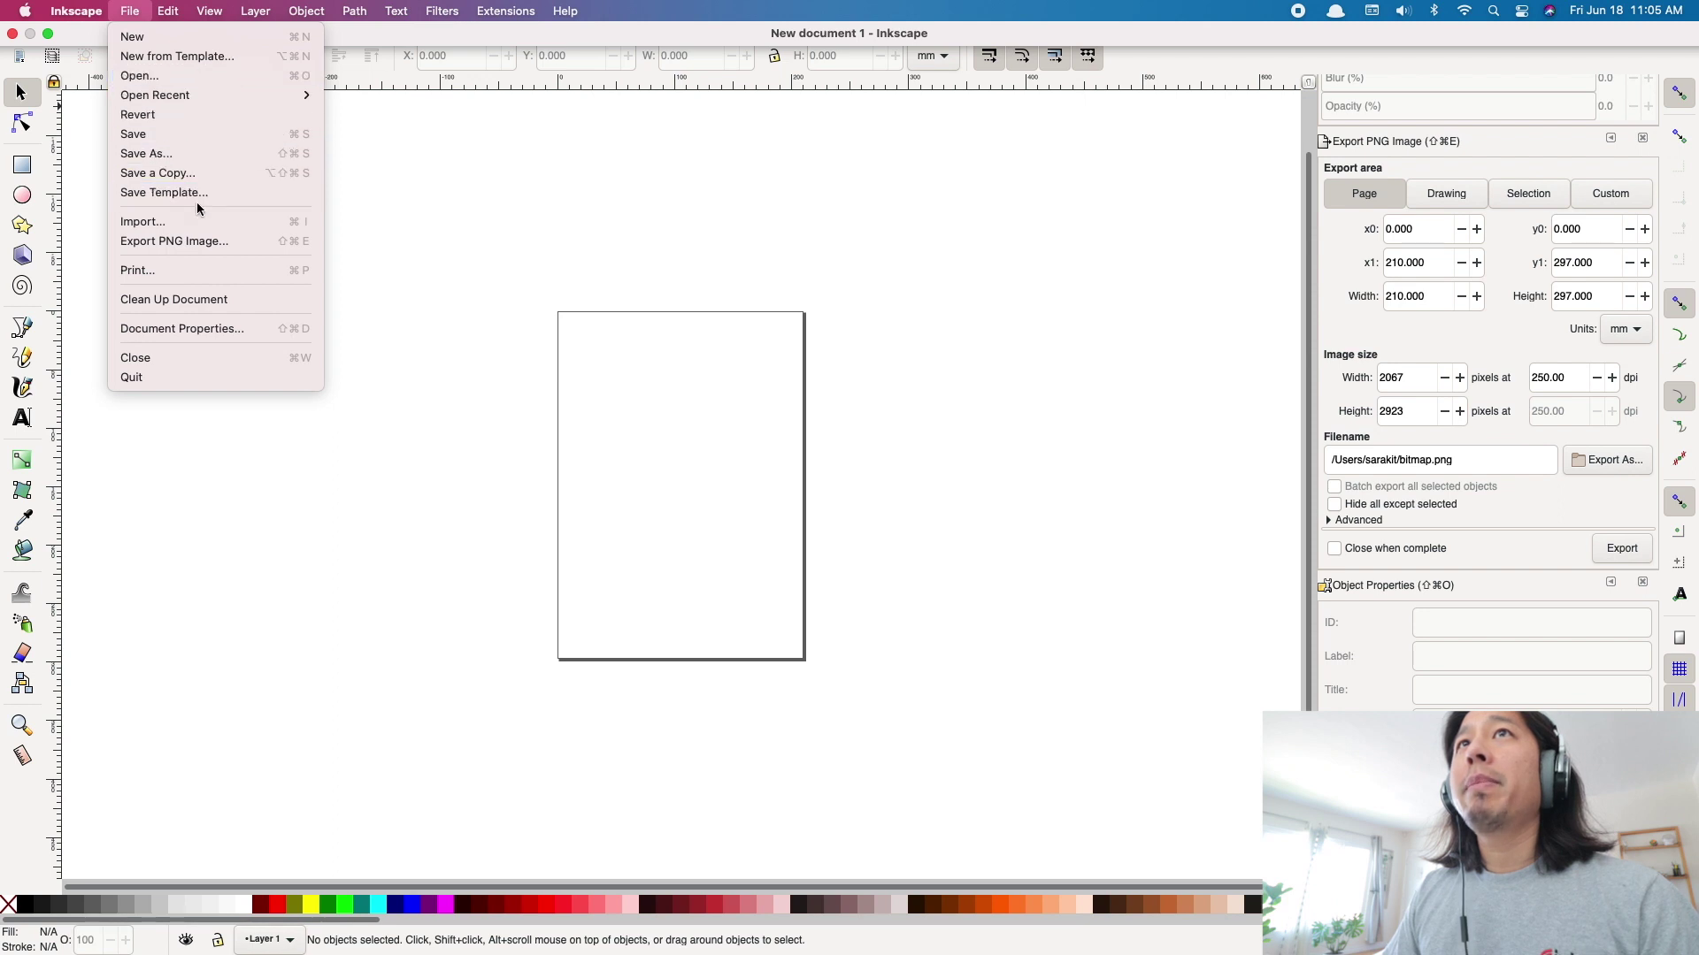
pyautogui.click(143, 222)
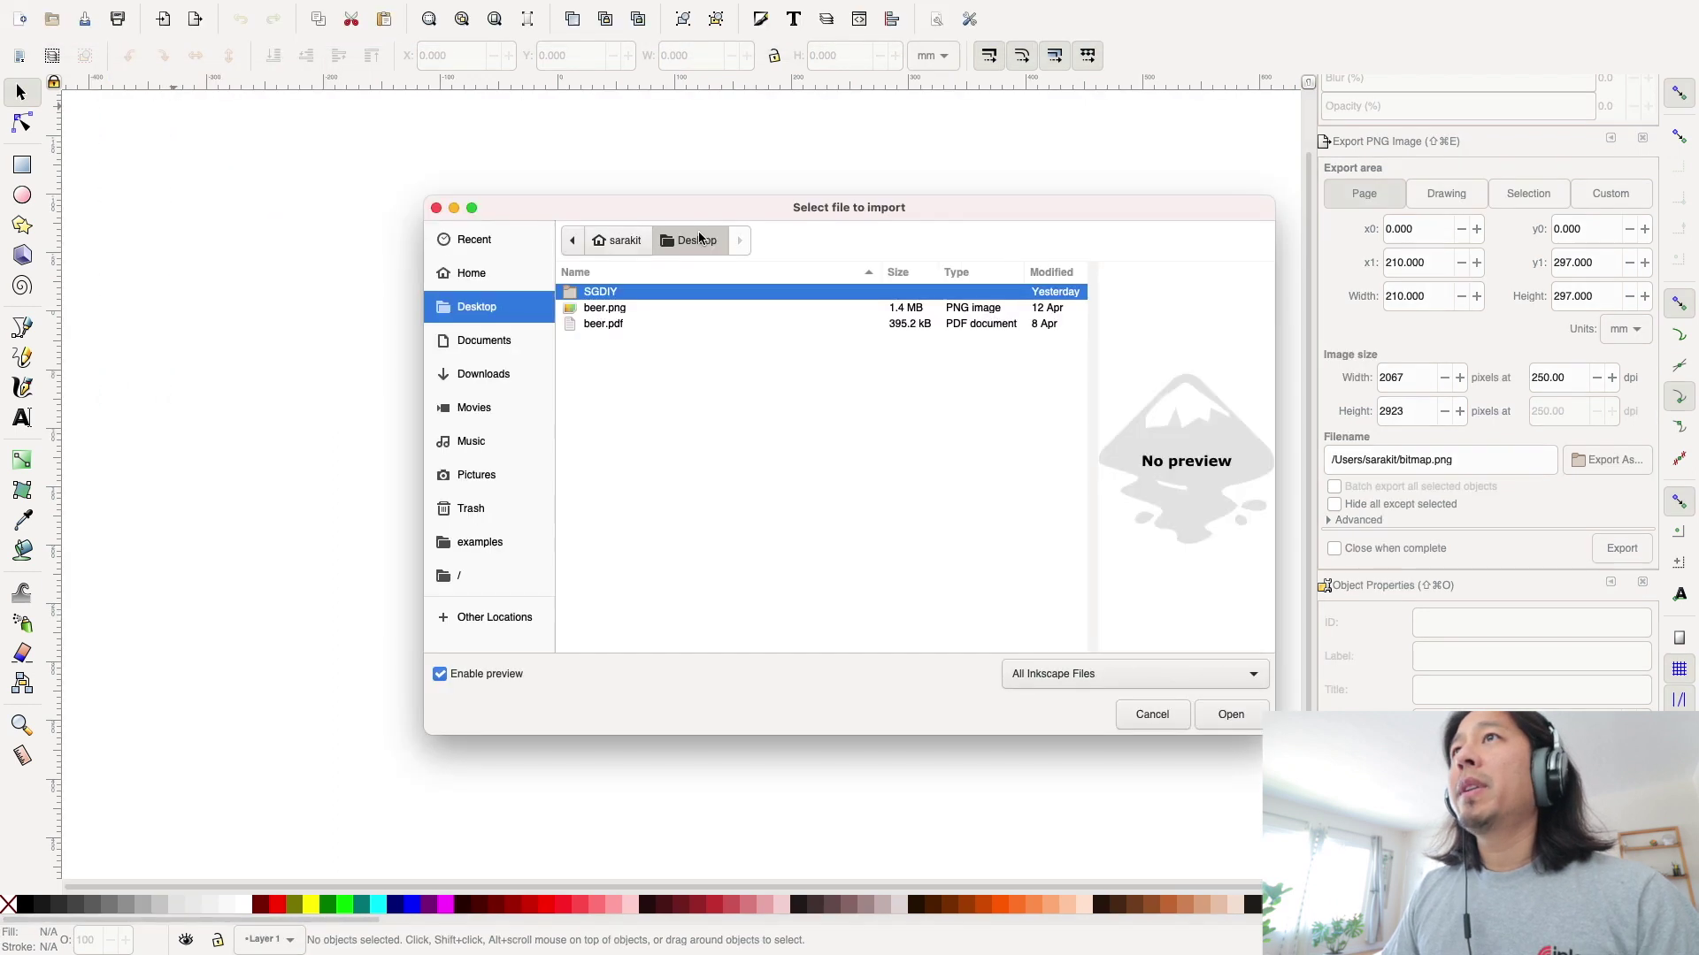
pyautogui.click(609, 326)
pyautogui.click(619, 311)
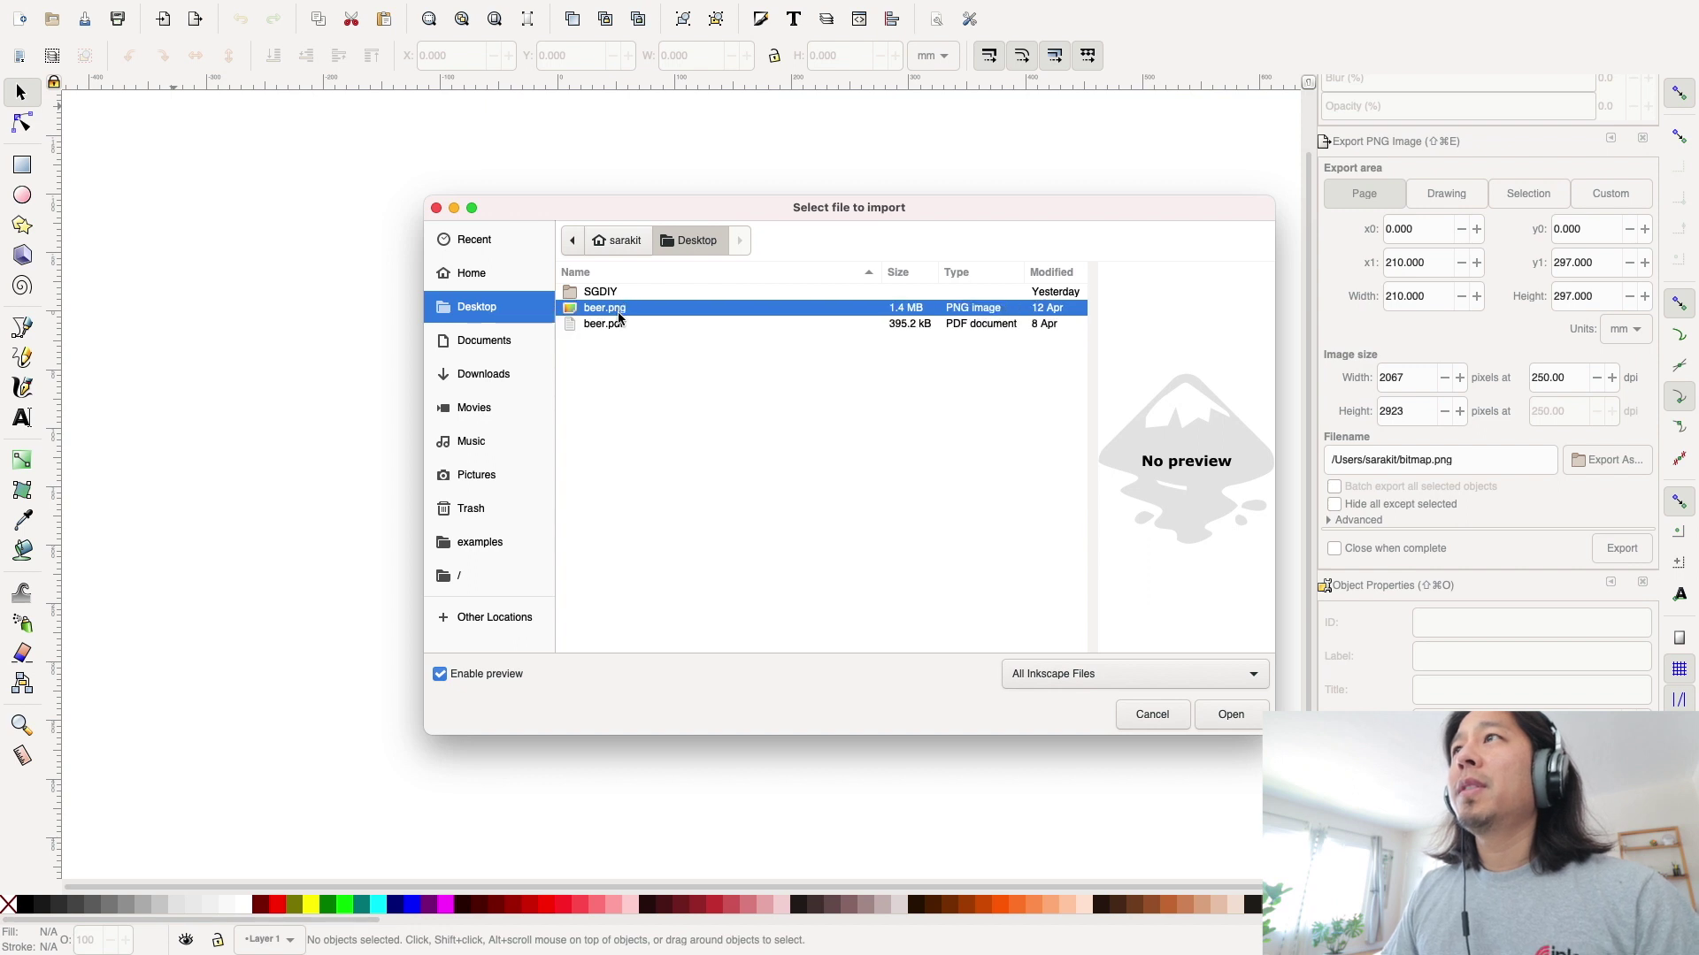
pyautogui.click(1231, 714)
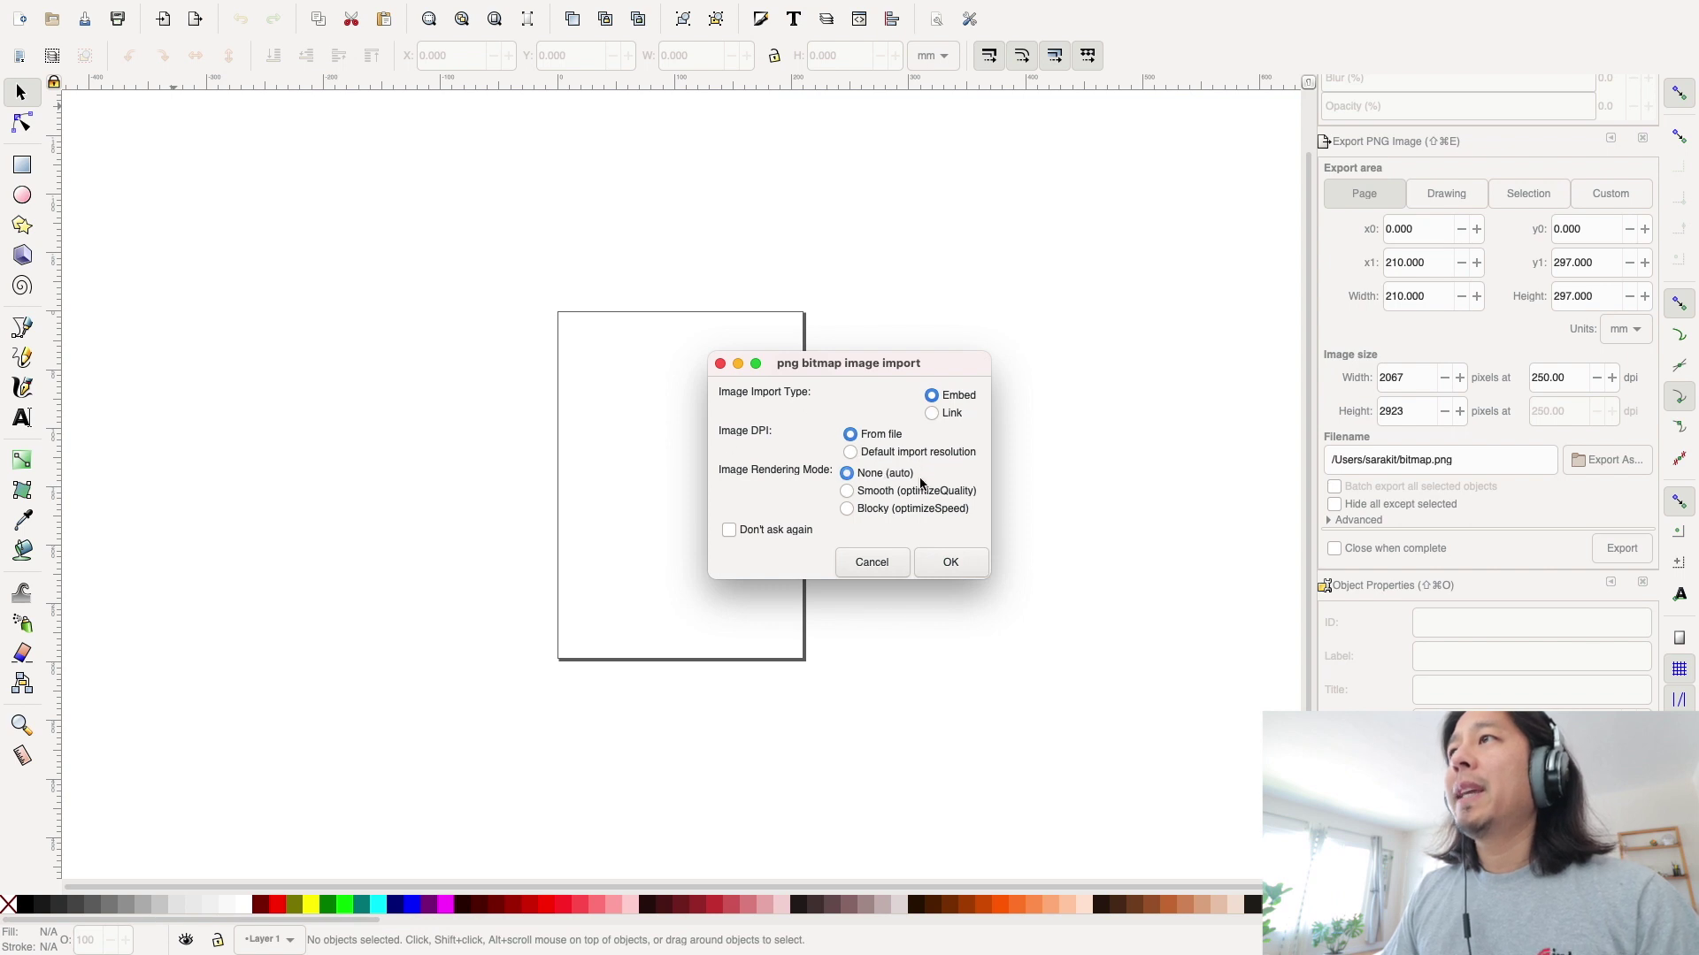
pyautogui.click(950, 564)
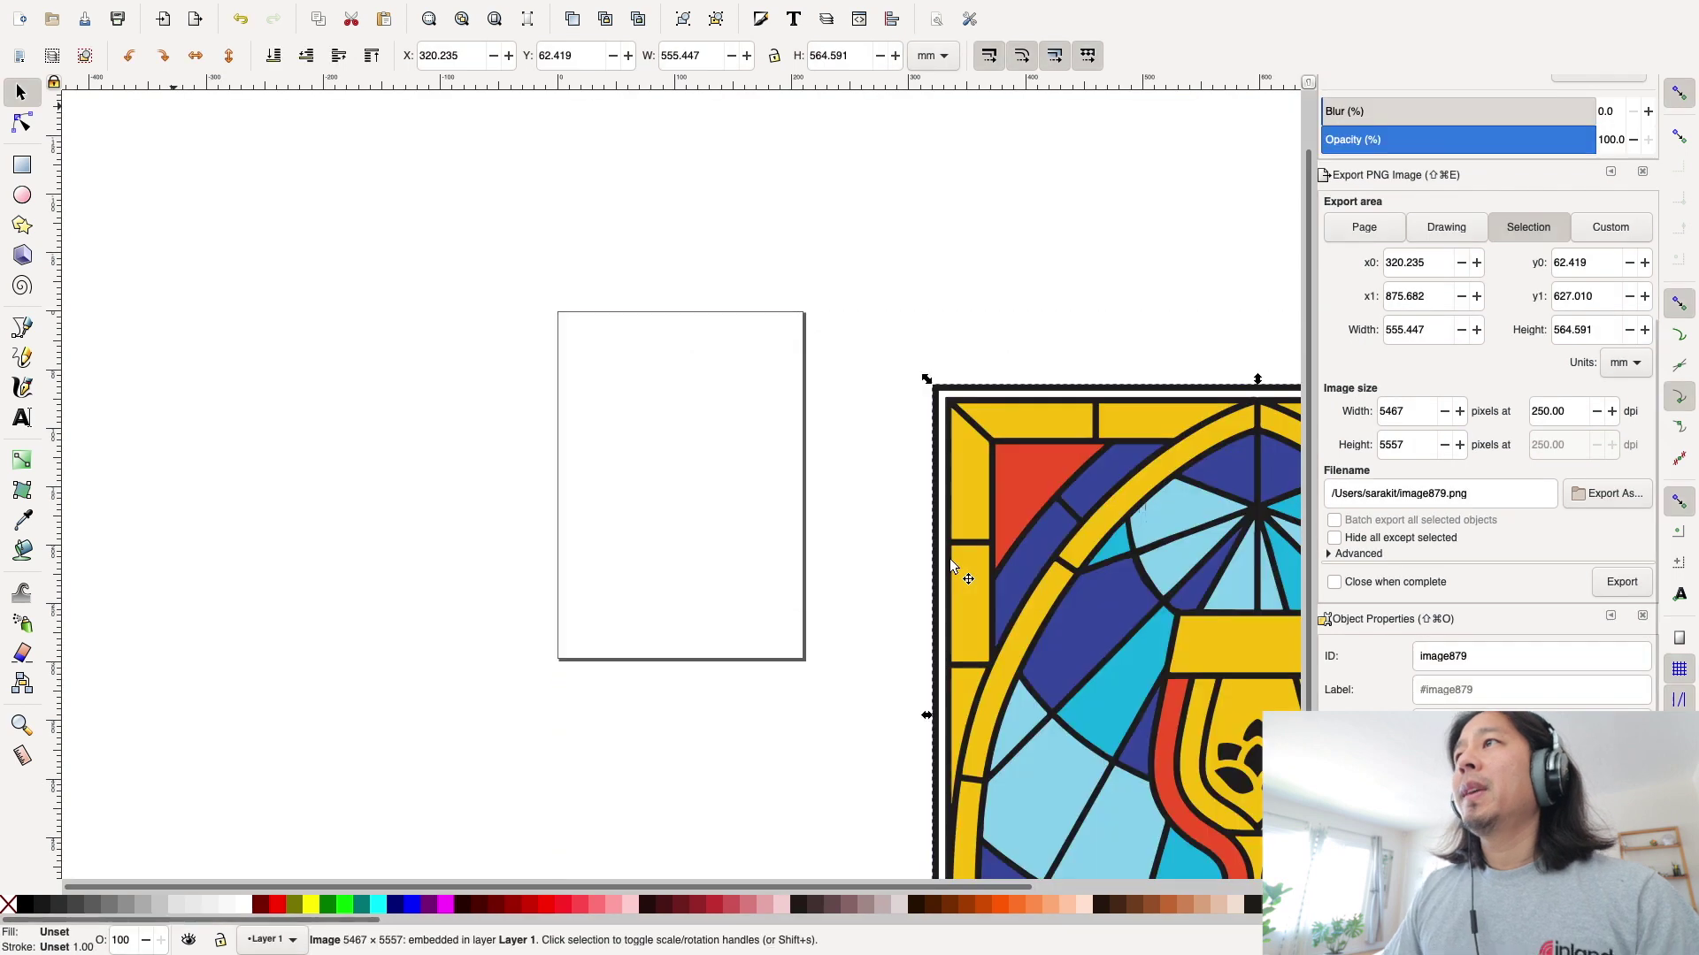
# Move the imported image over the page, to about X -150 mm and Y -145 mm
pyautogui.moveTo(1155, 448); pyautogui.dragTo(607, 247)
pyautogui.moveTo(682, 334); pyautogui.dragTo(678, 291)
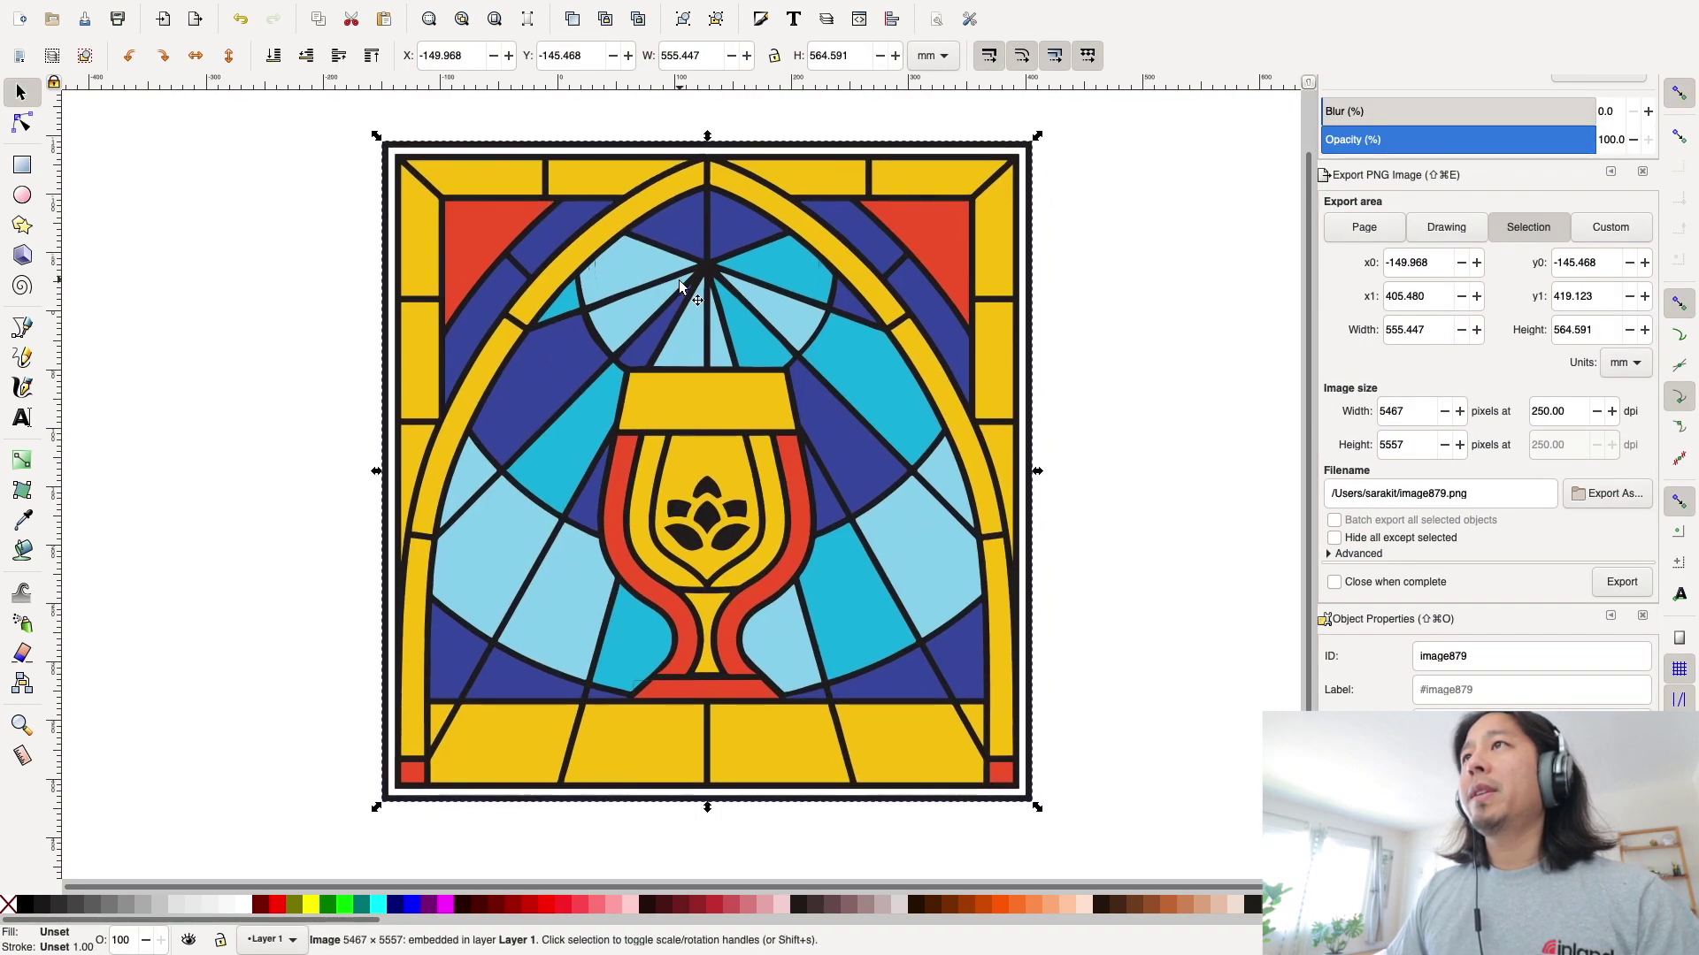
pyautogui.scroll(-3, 730, 352)
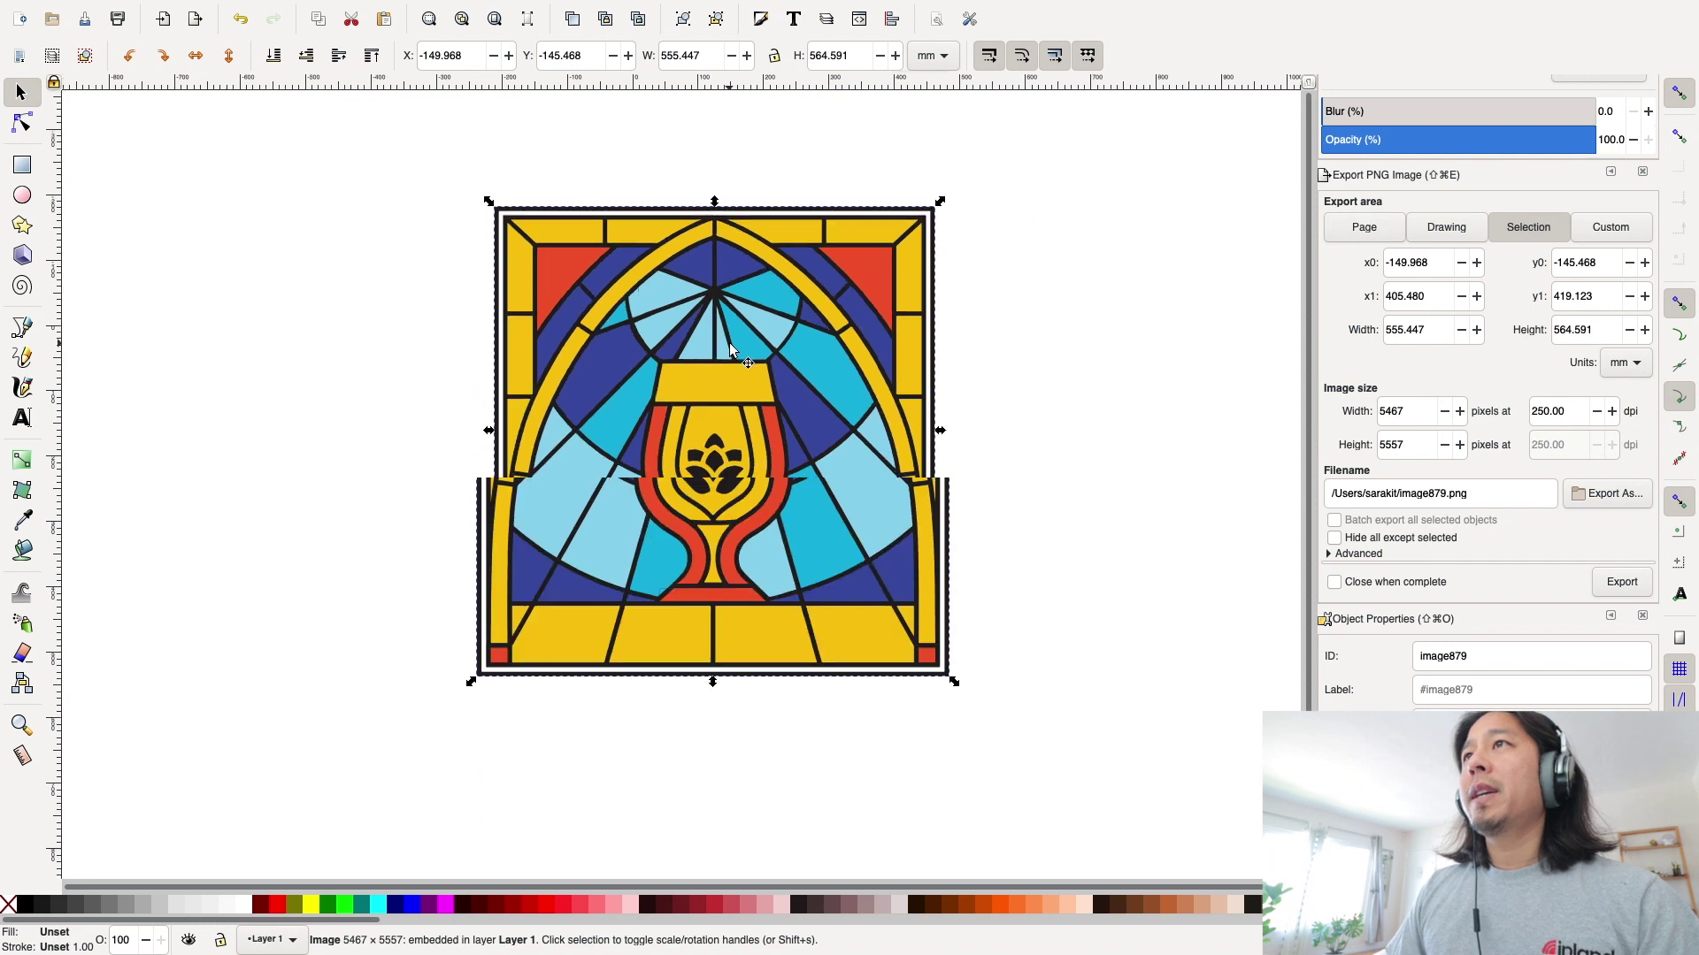
pyautogui.scroll(2, 750, 383)
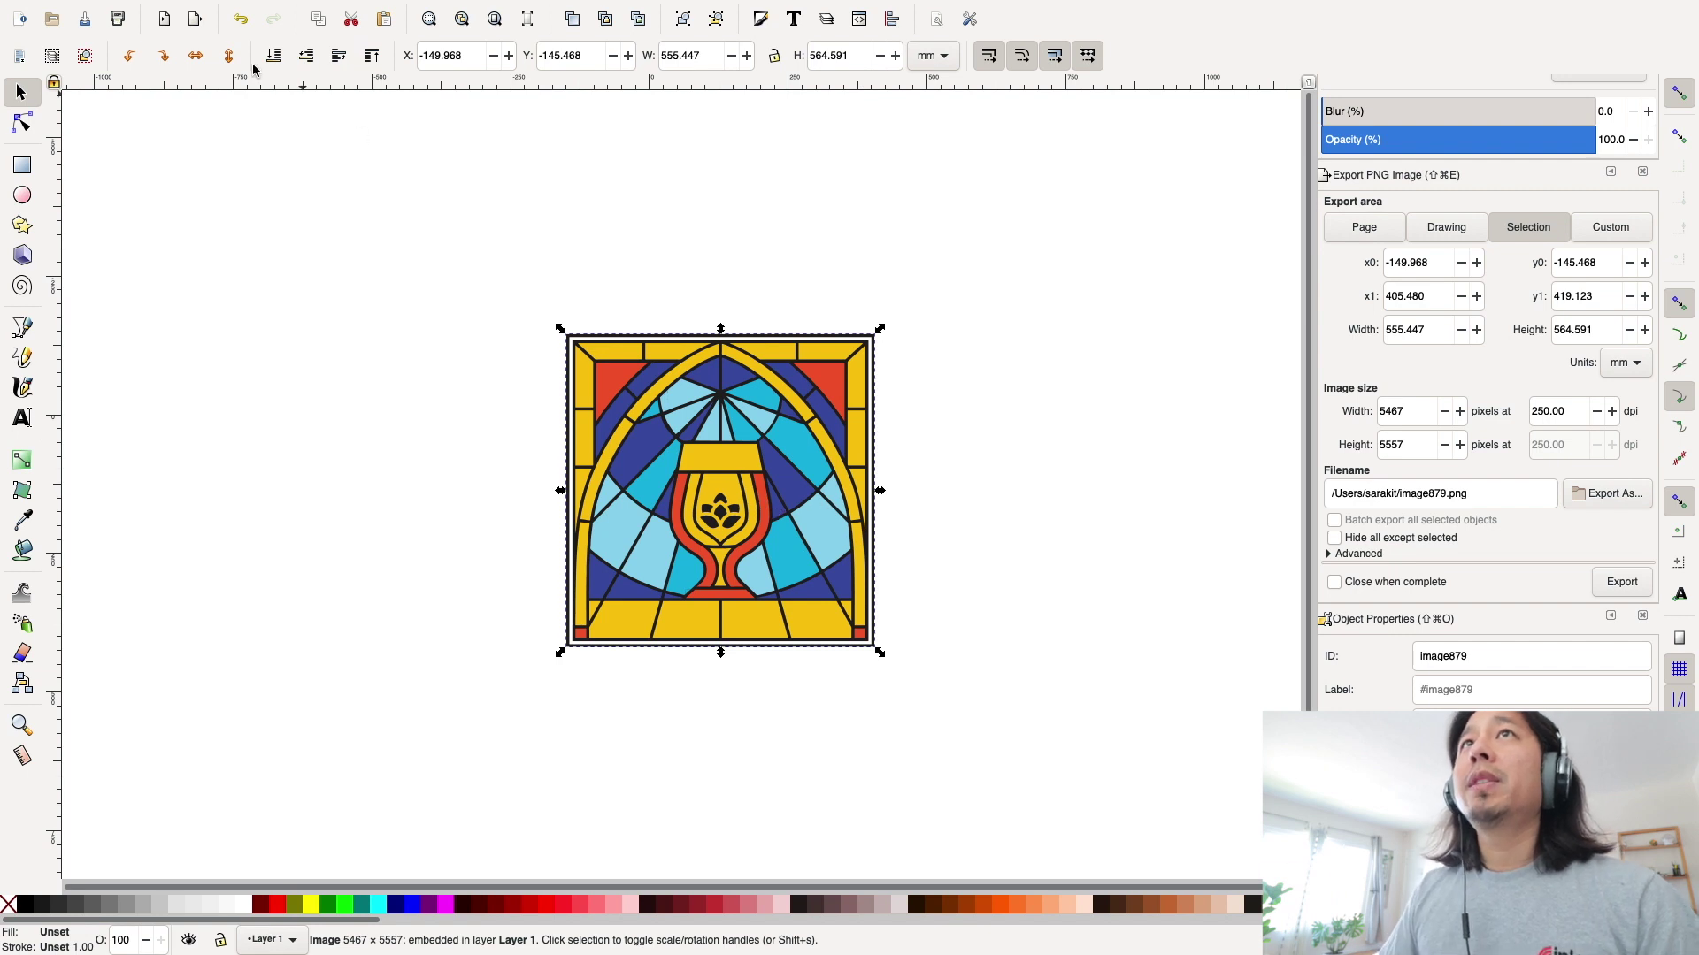
# Resize the page to the selected image with zero margins in Document Properties, and close the dialog
pyautogui.click(93, 7)
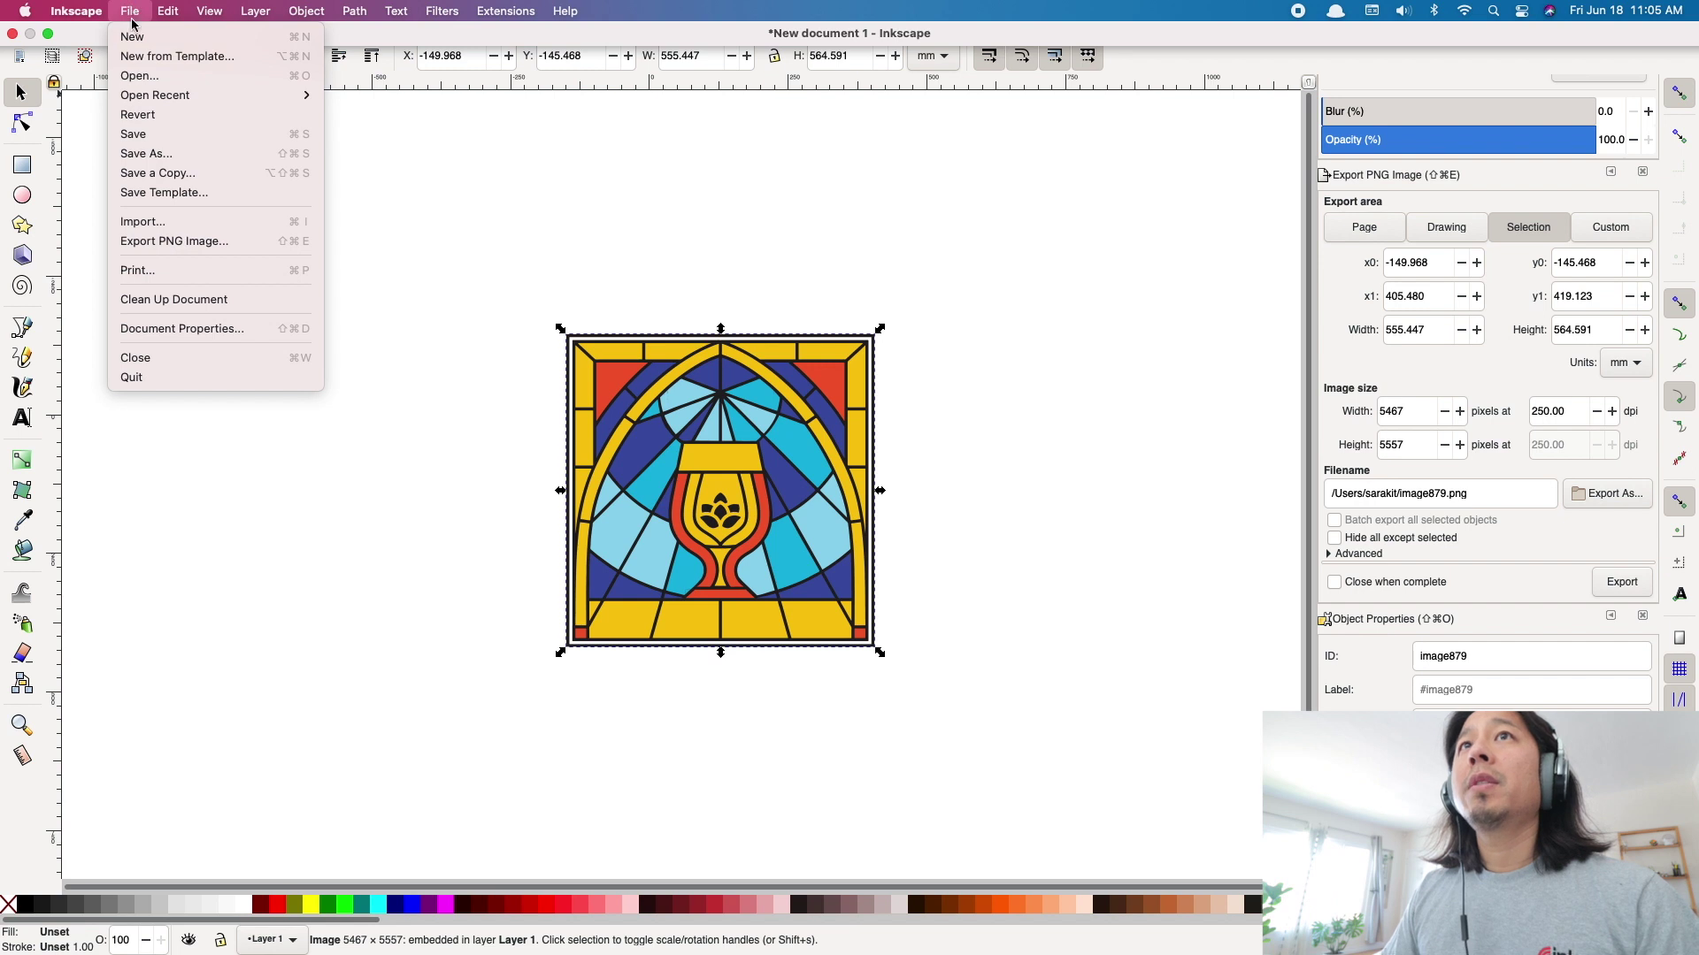
pyautogui.click(162, 332)
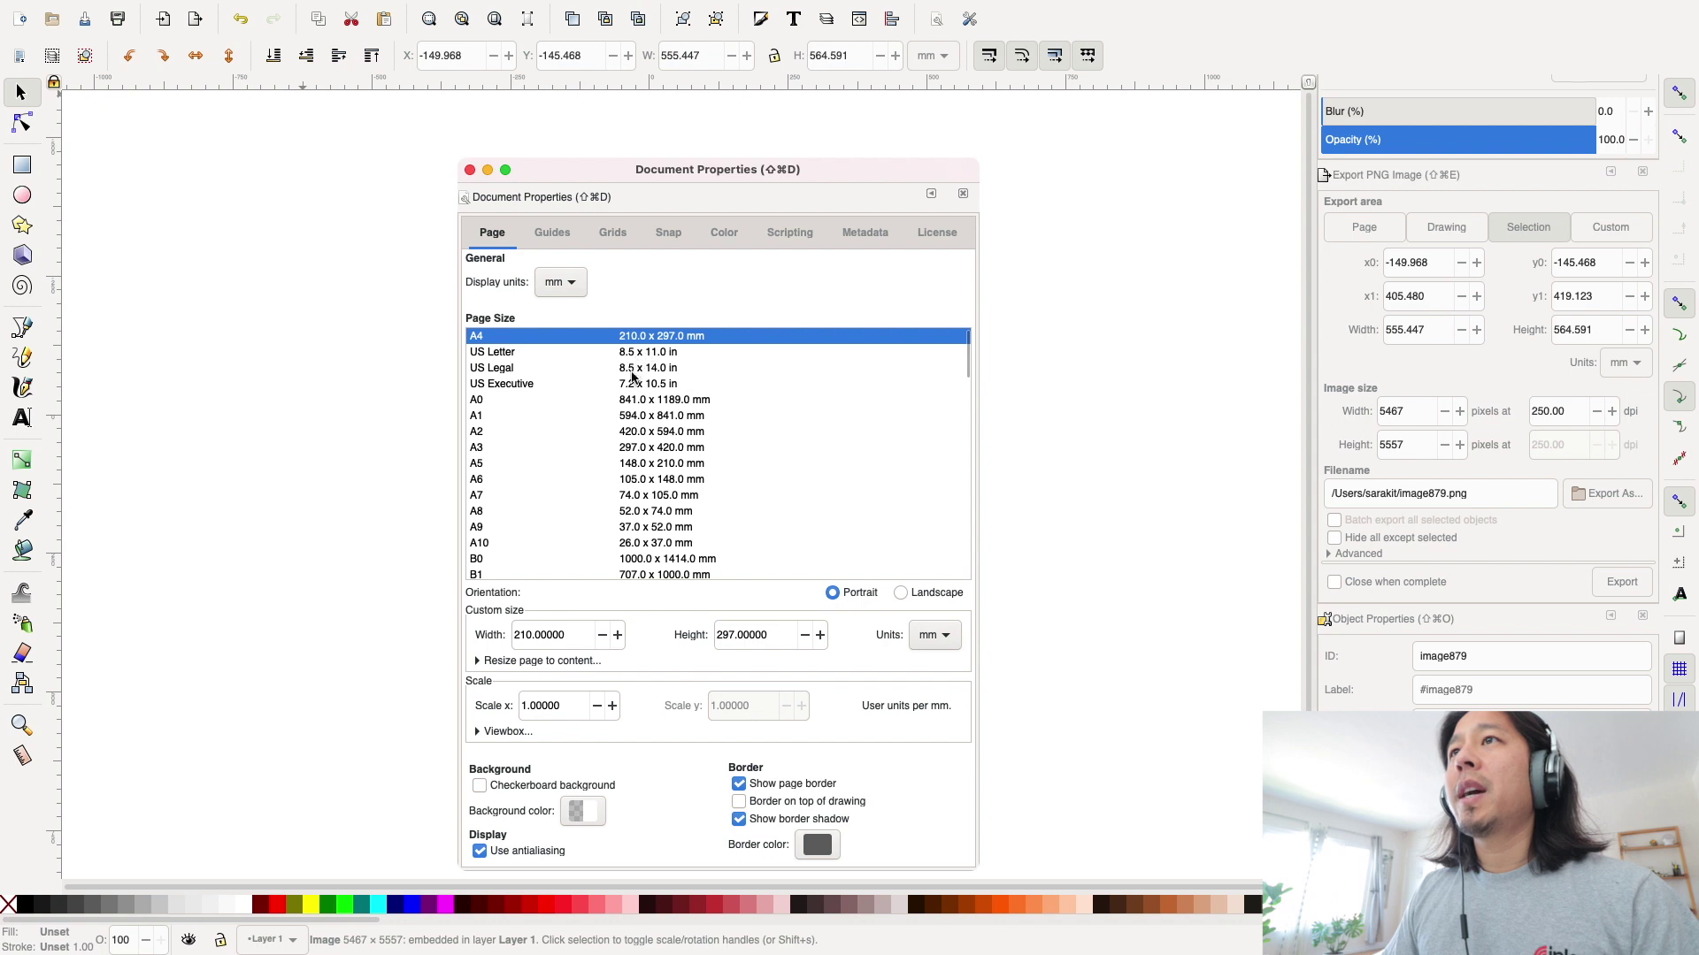
pyautogui.scroll(-3, 634, 525)
pyautogui.scroll(-5, 634, 526)
pyautogui.scroll(2, 634, 525)
pyautogui.scroll(3, 635, 526)
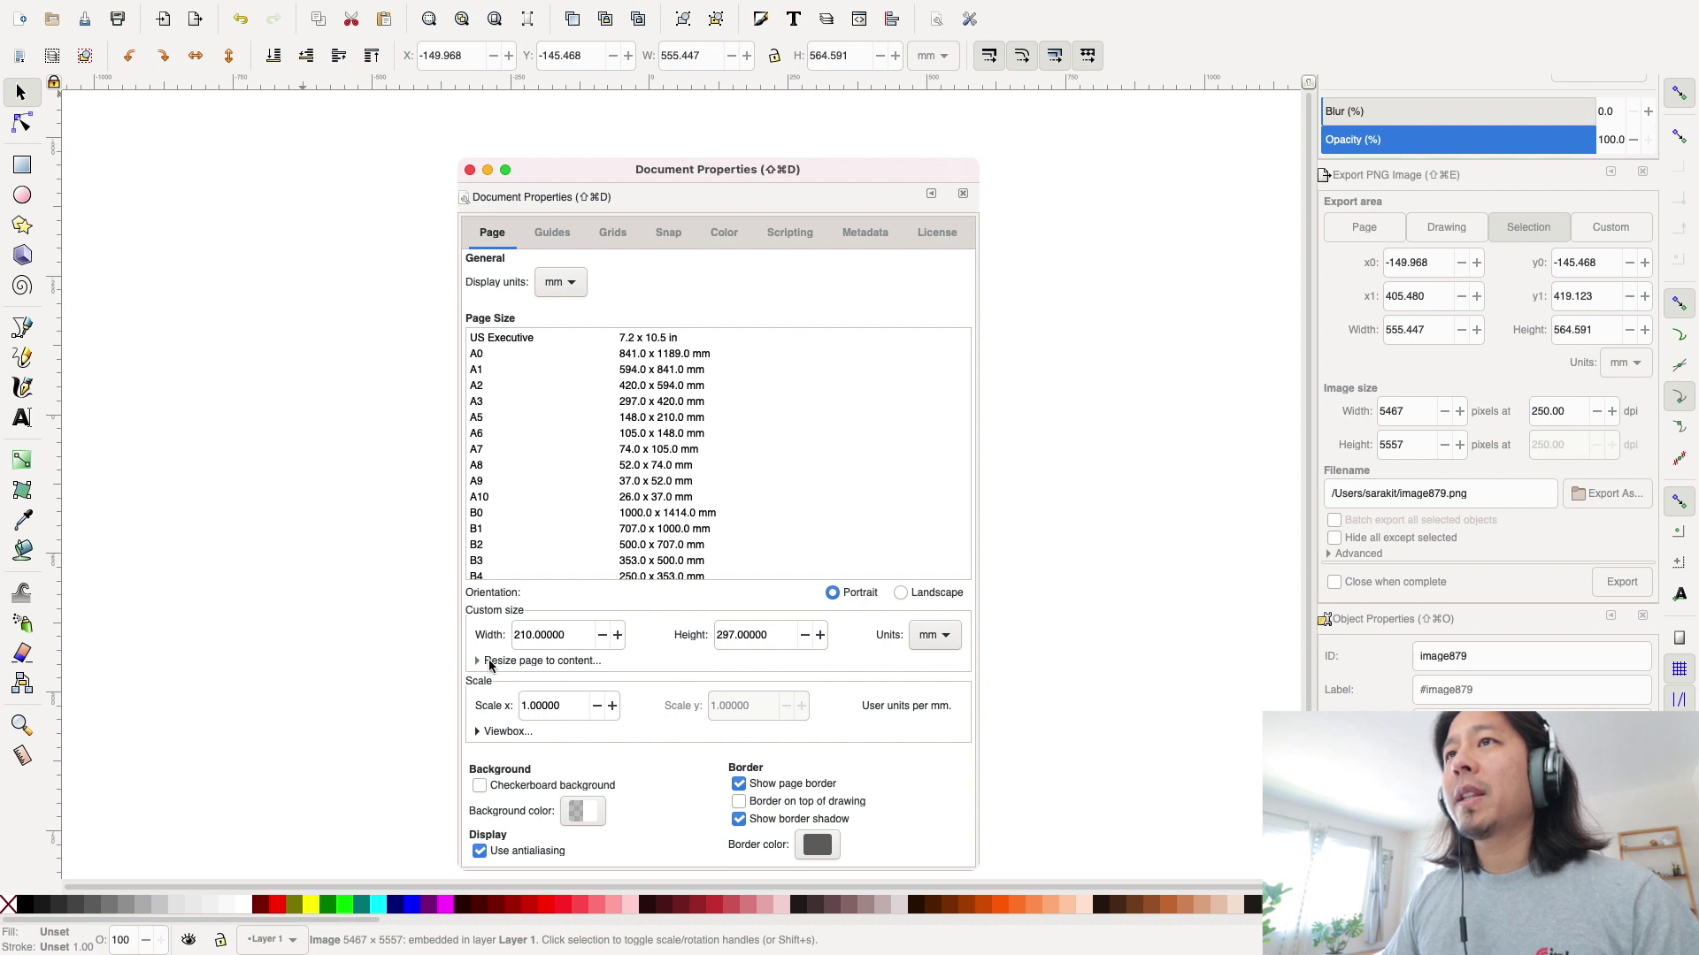
pyautogui.click(569, 663)
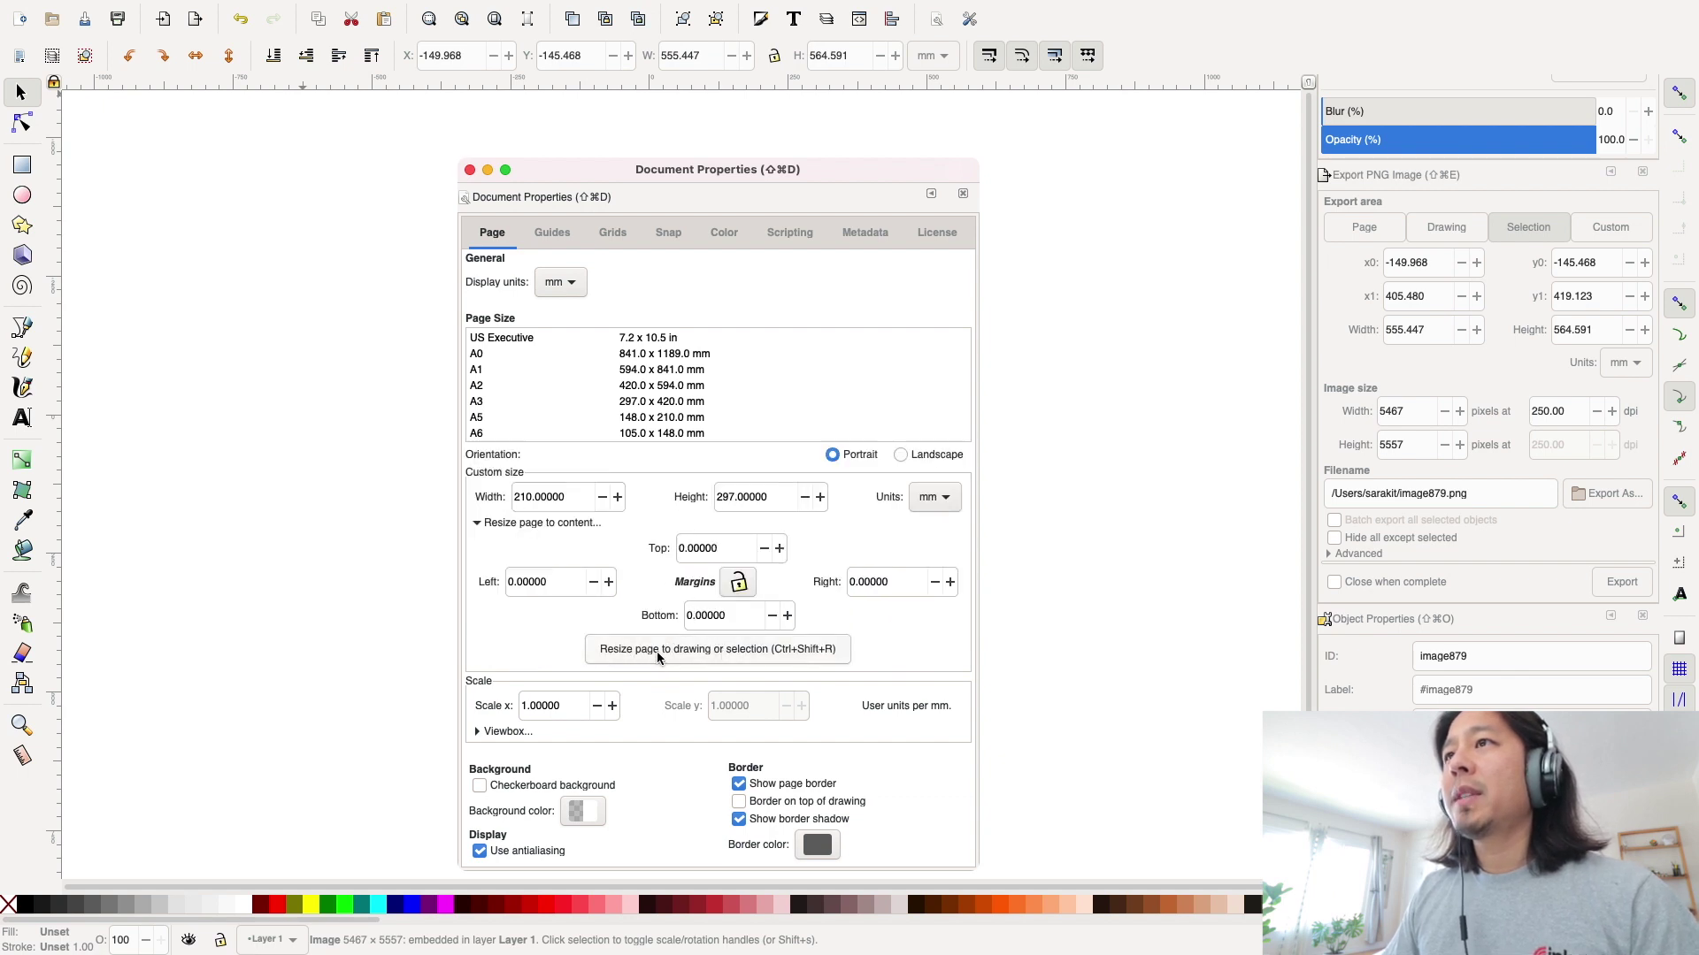
pyautogui.click(715, 650)
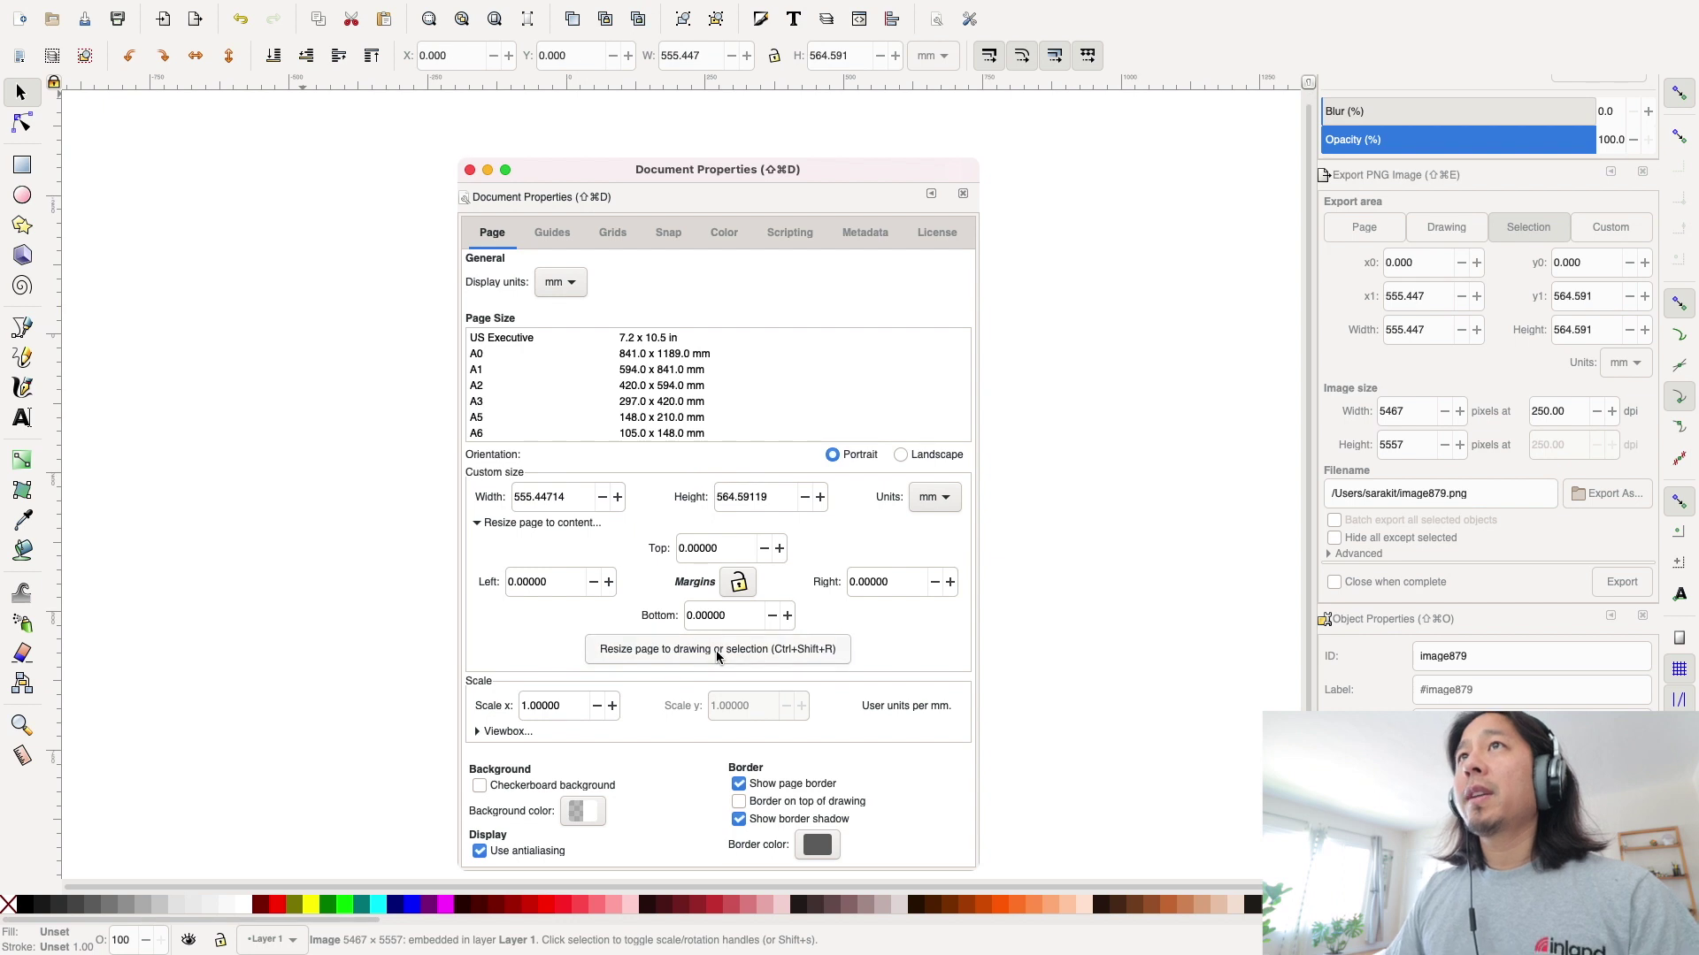
pyautogui.moveTo(534, 171); pyautogui.dragTo(1003, 123)
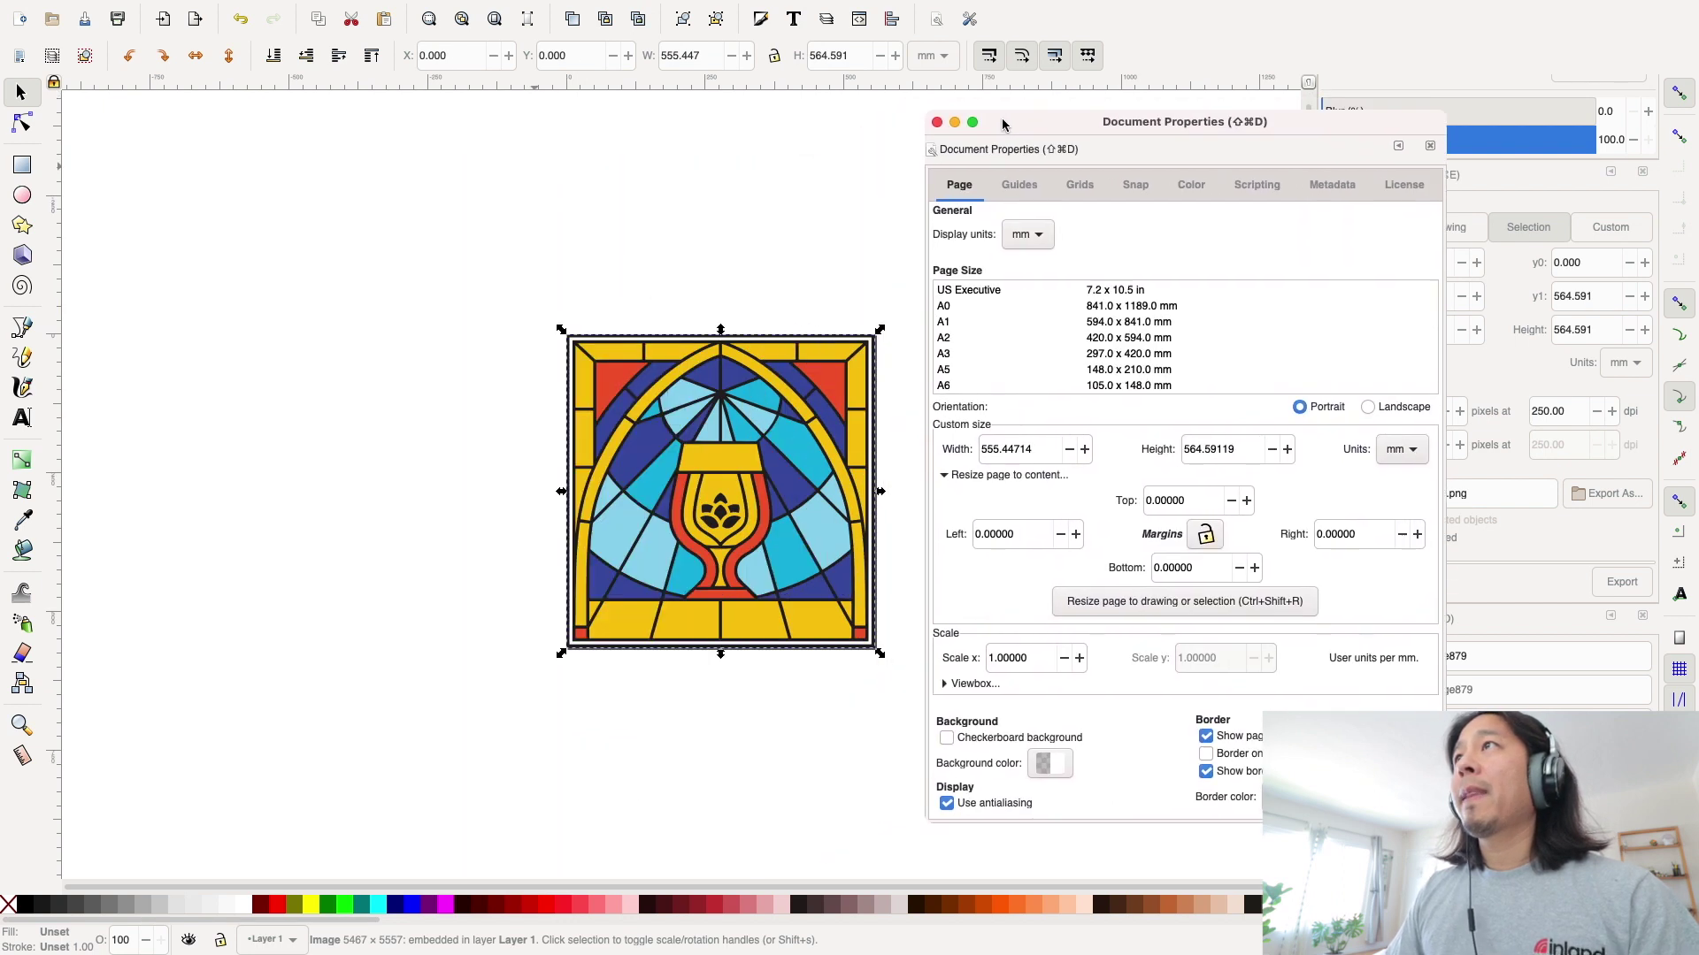
pyautogui.click(936, 123)
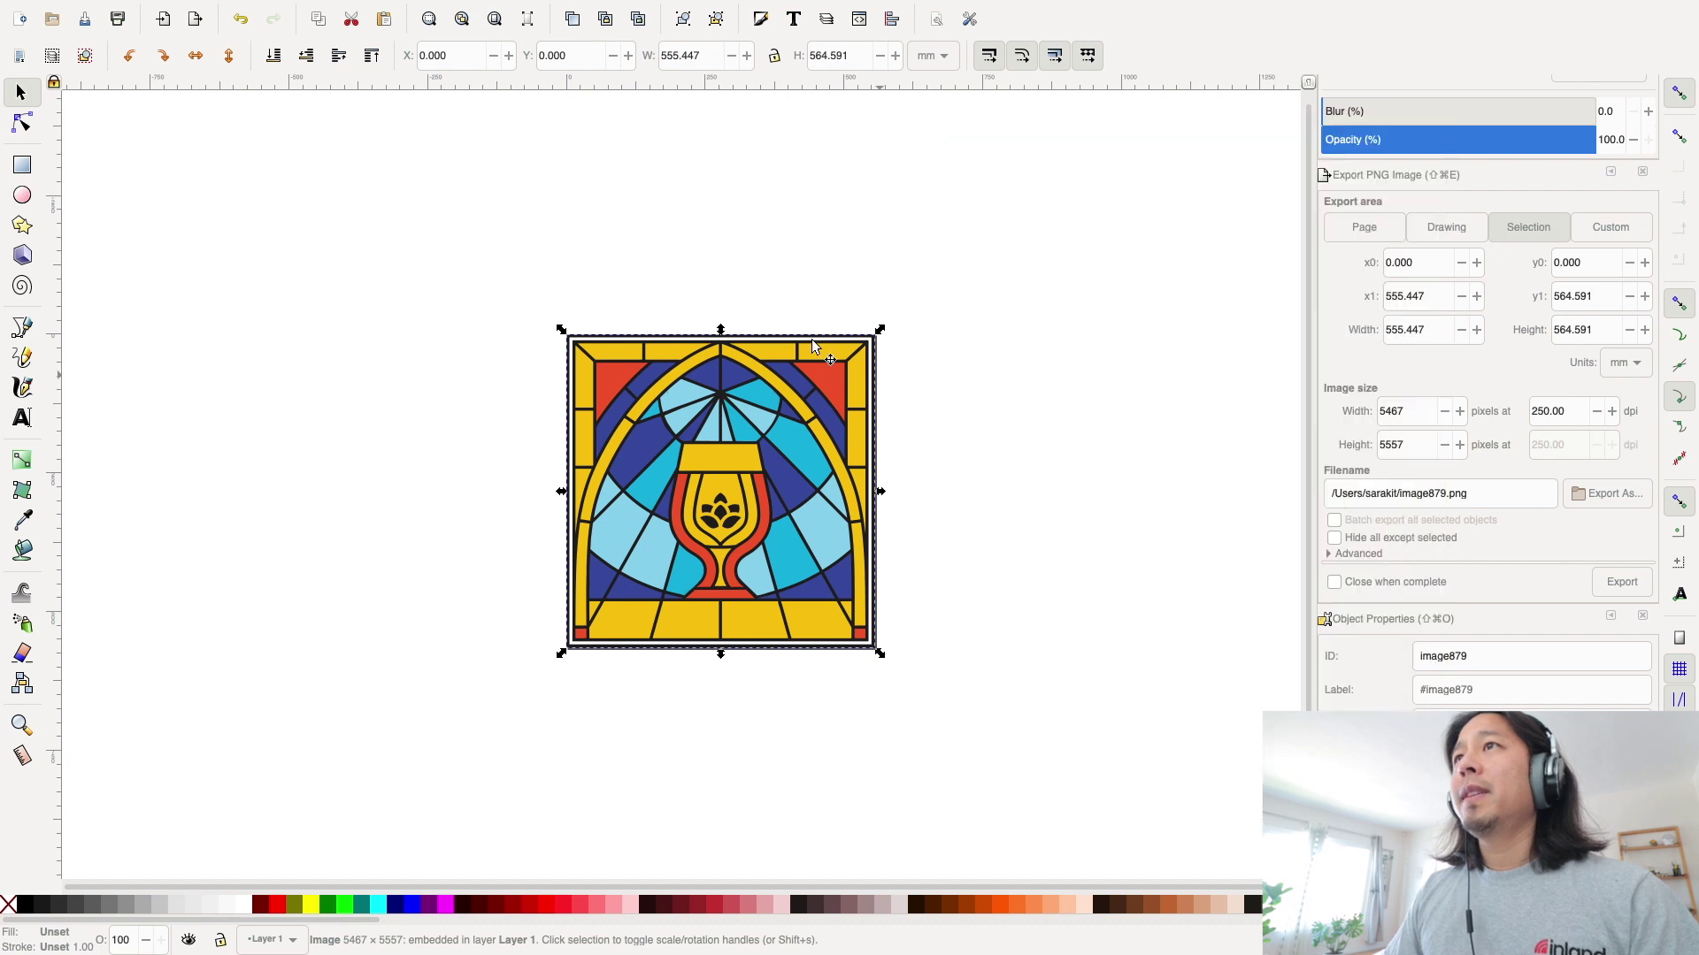
pyautogui.scroll(-3, 642, 390)
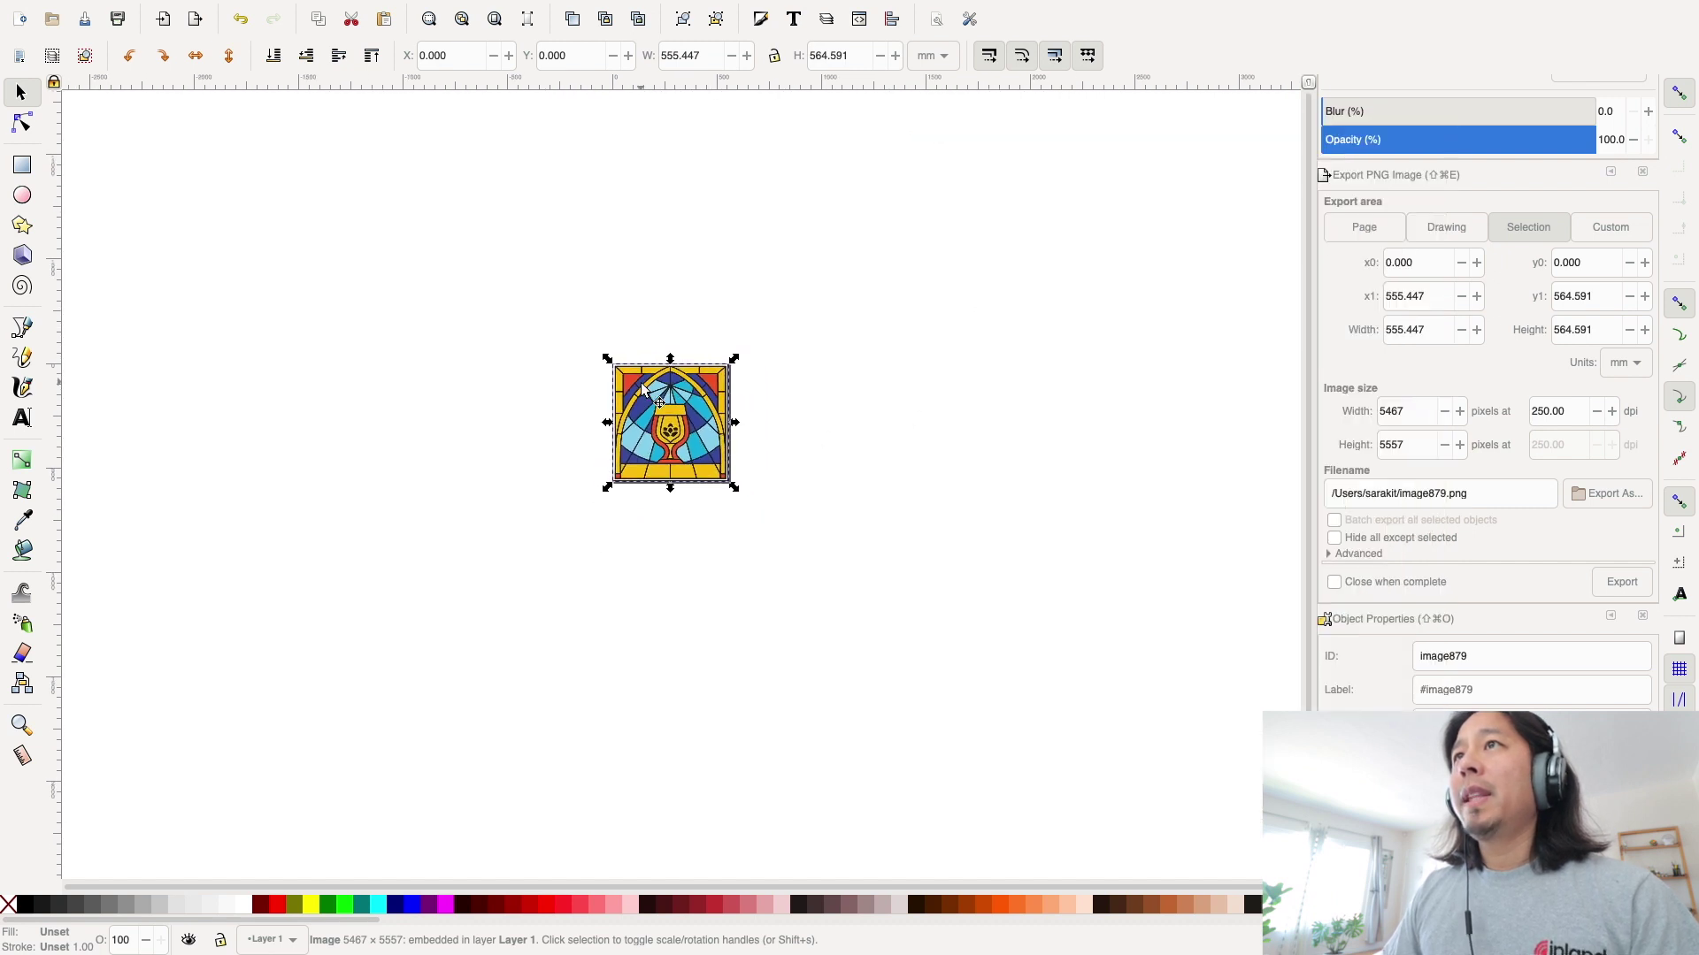
pyautogui.scroll(2, 687, 404)
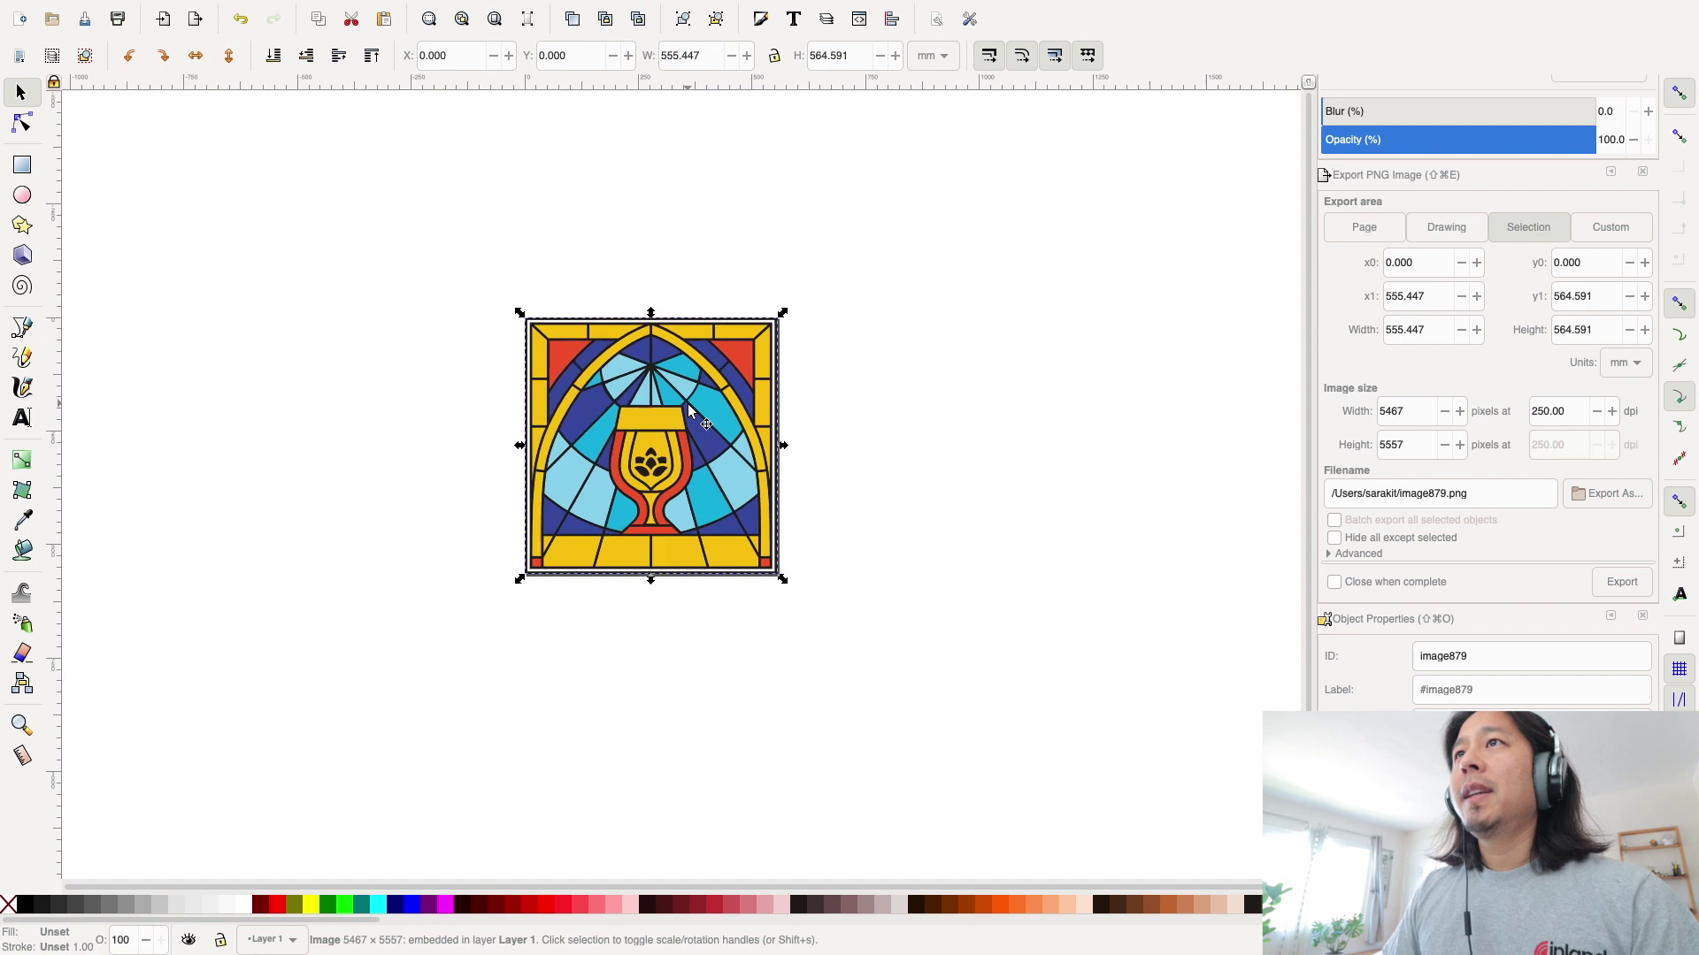
pyautogui.scroll(3, 610, 444)
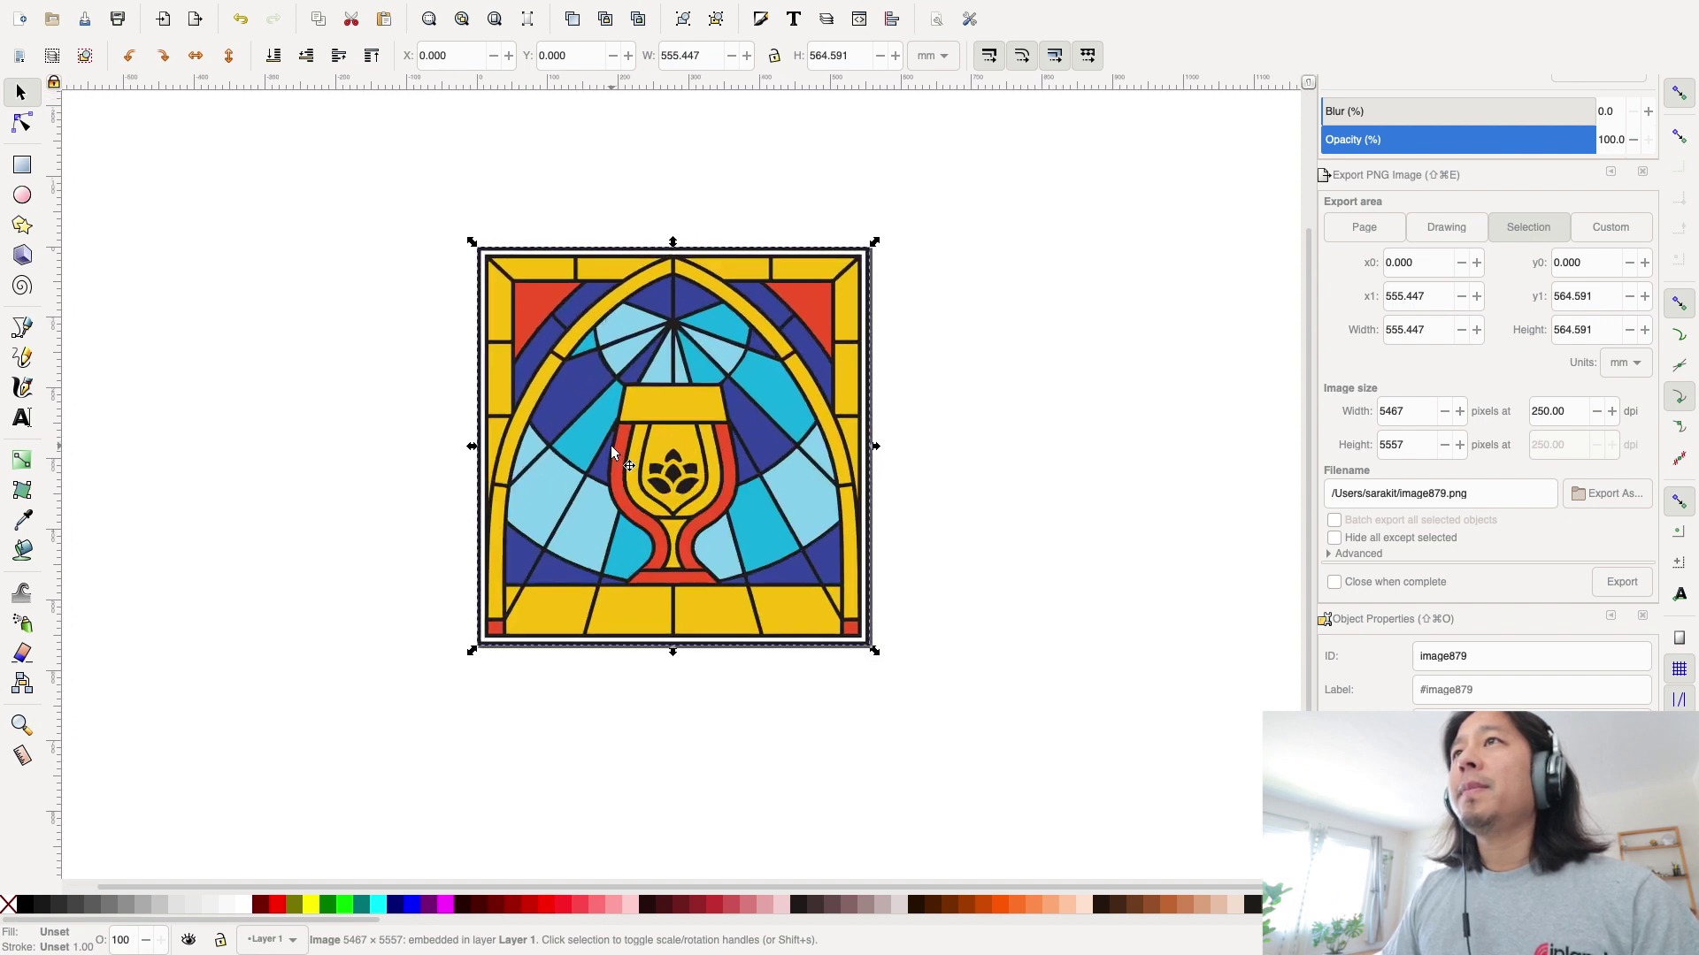
pyautogui.scroll(-2, 681, 481)
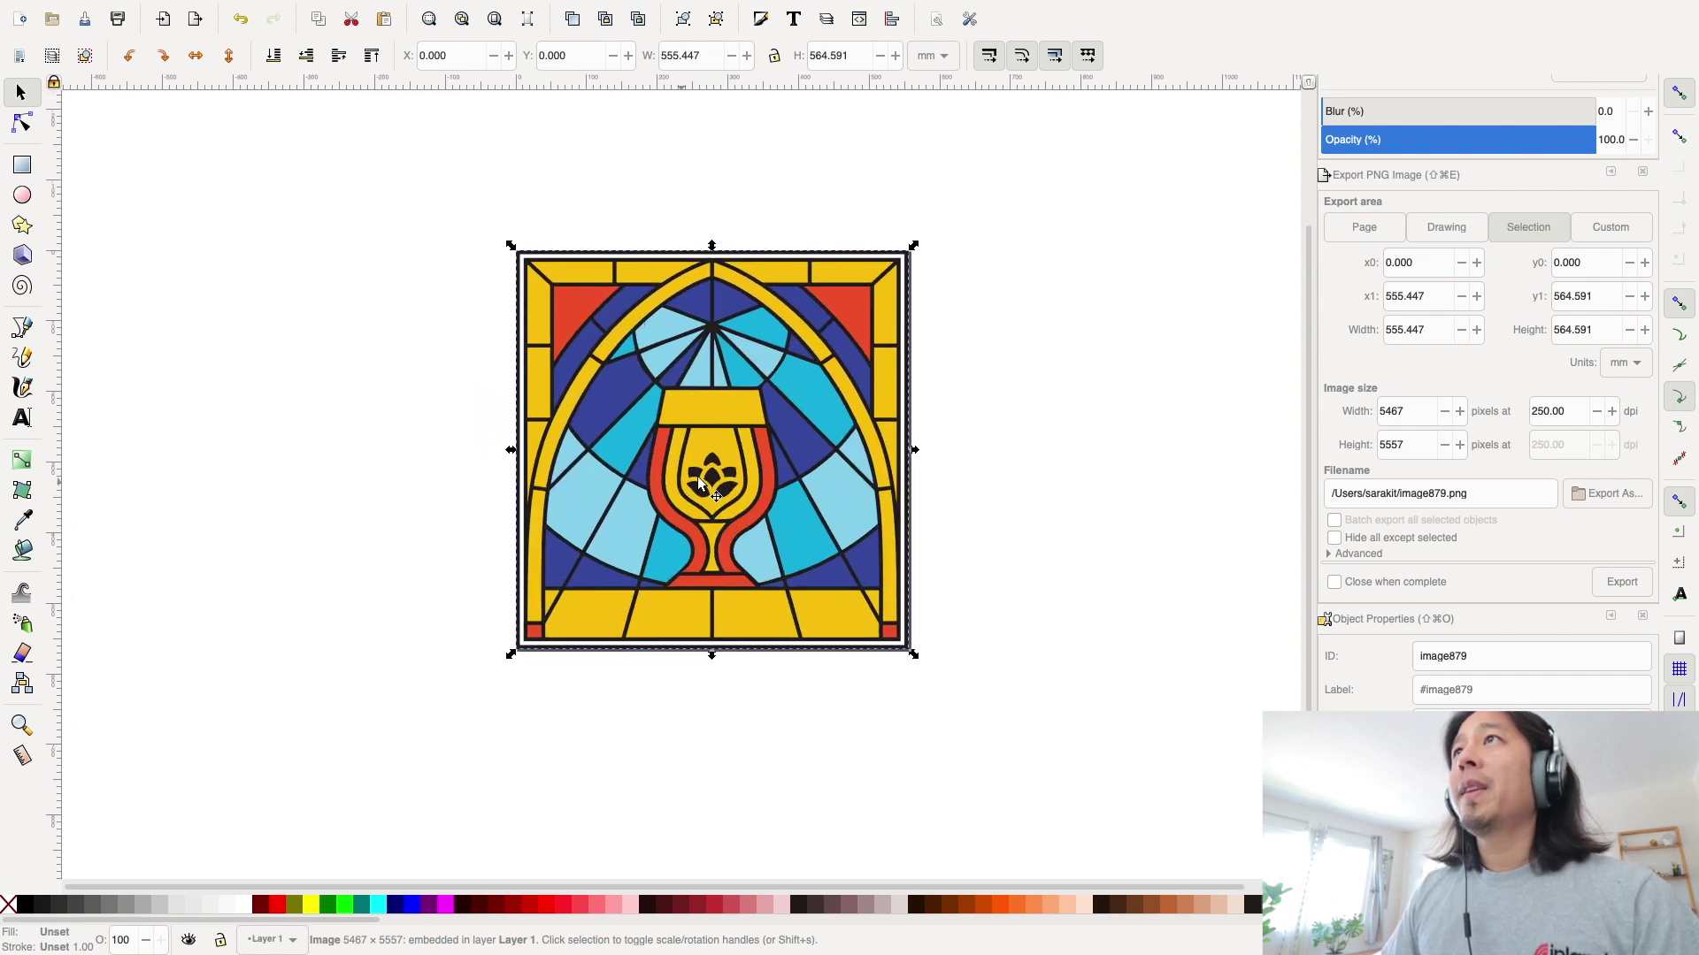
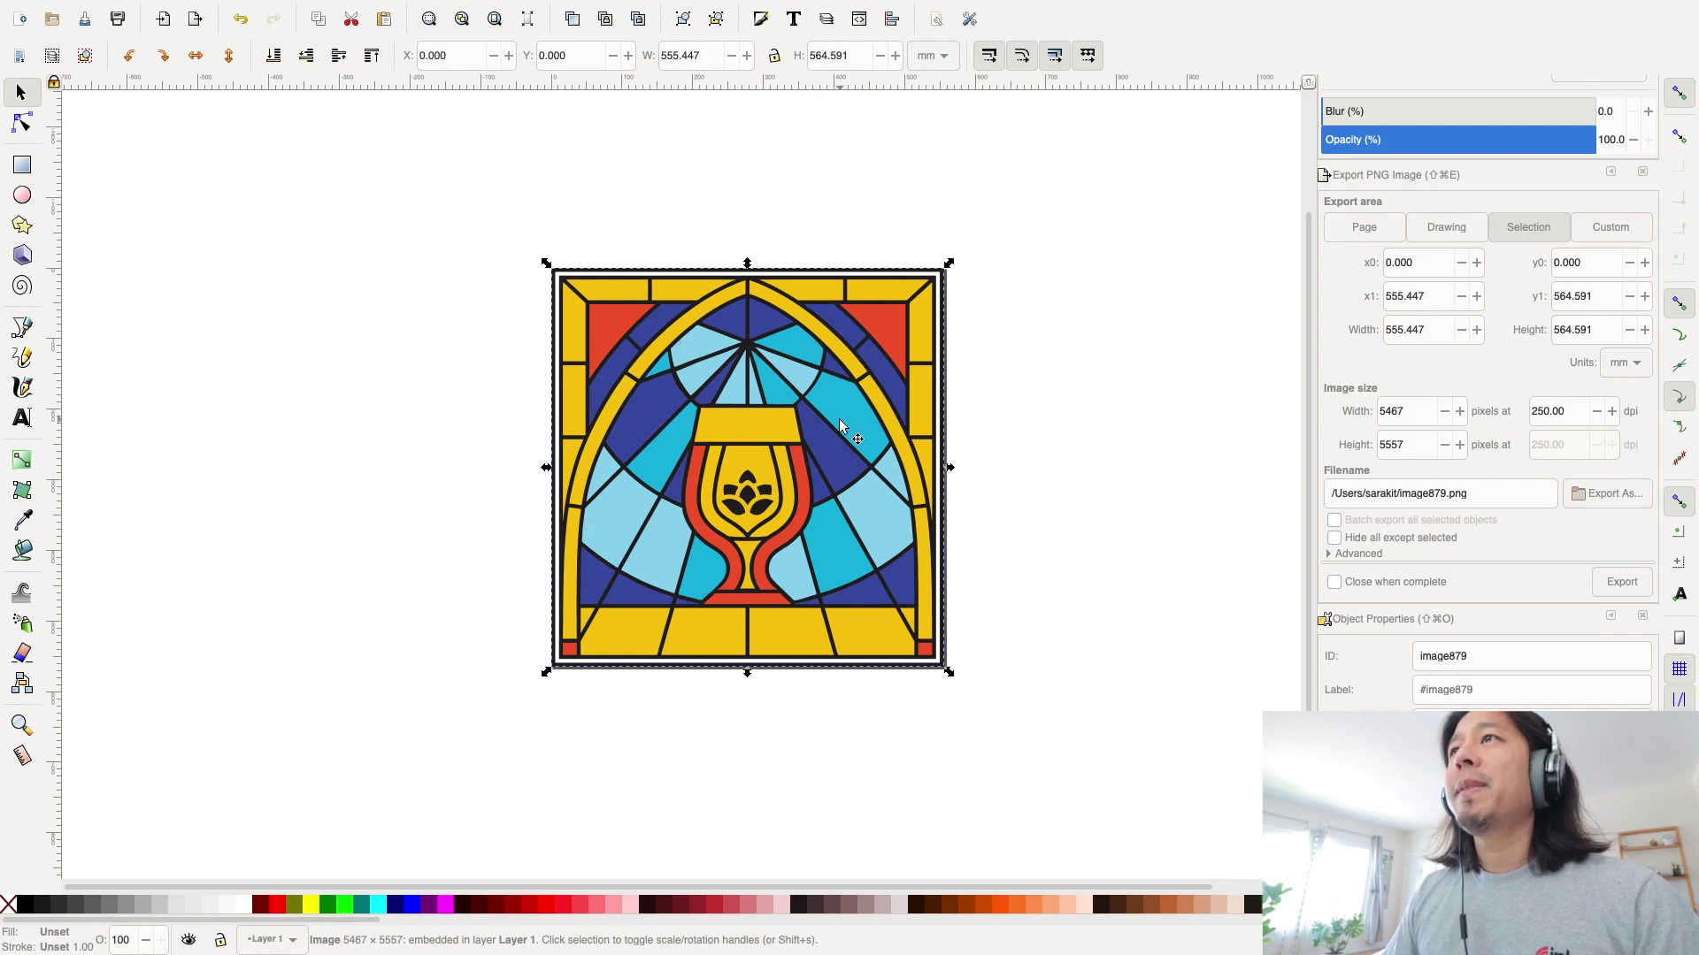
# Open Trace Bitmap for the selected image, set multiple scans by Colors, and preview the trace with 8 scans
pyautogui.scroll(2, 690, 396)
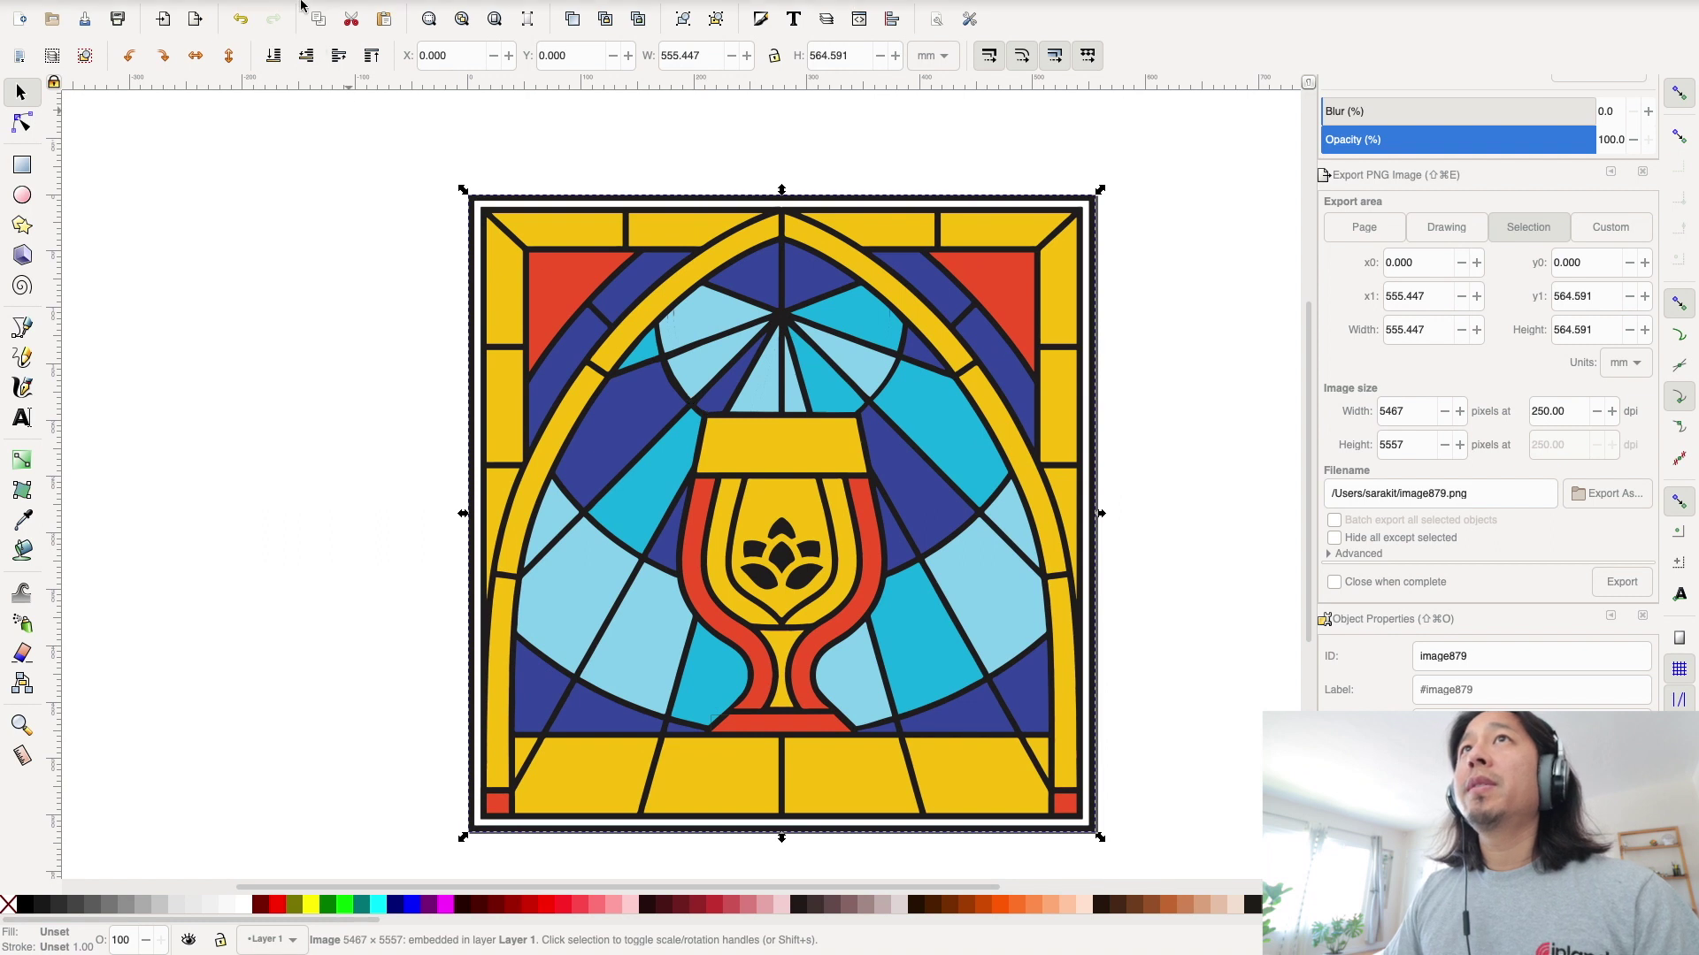
pyautogui.moveTo(301, 7)
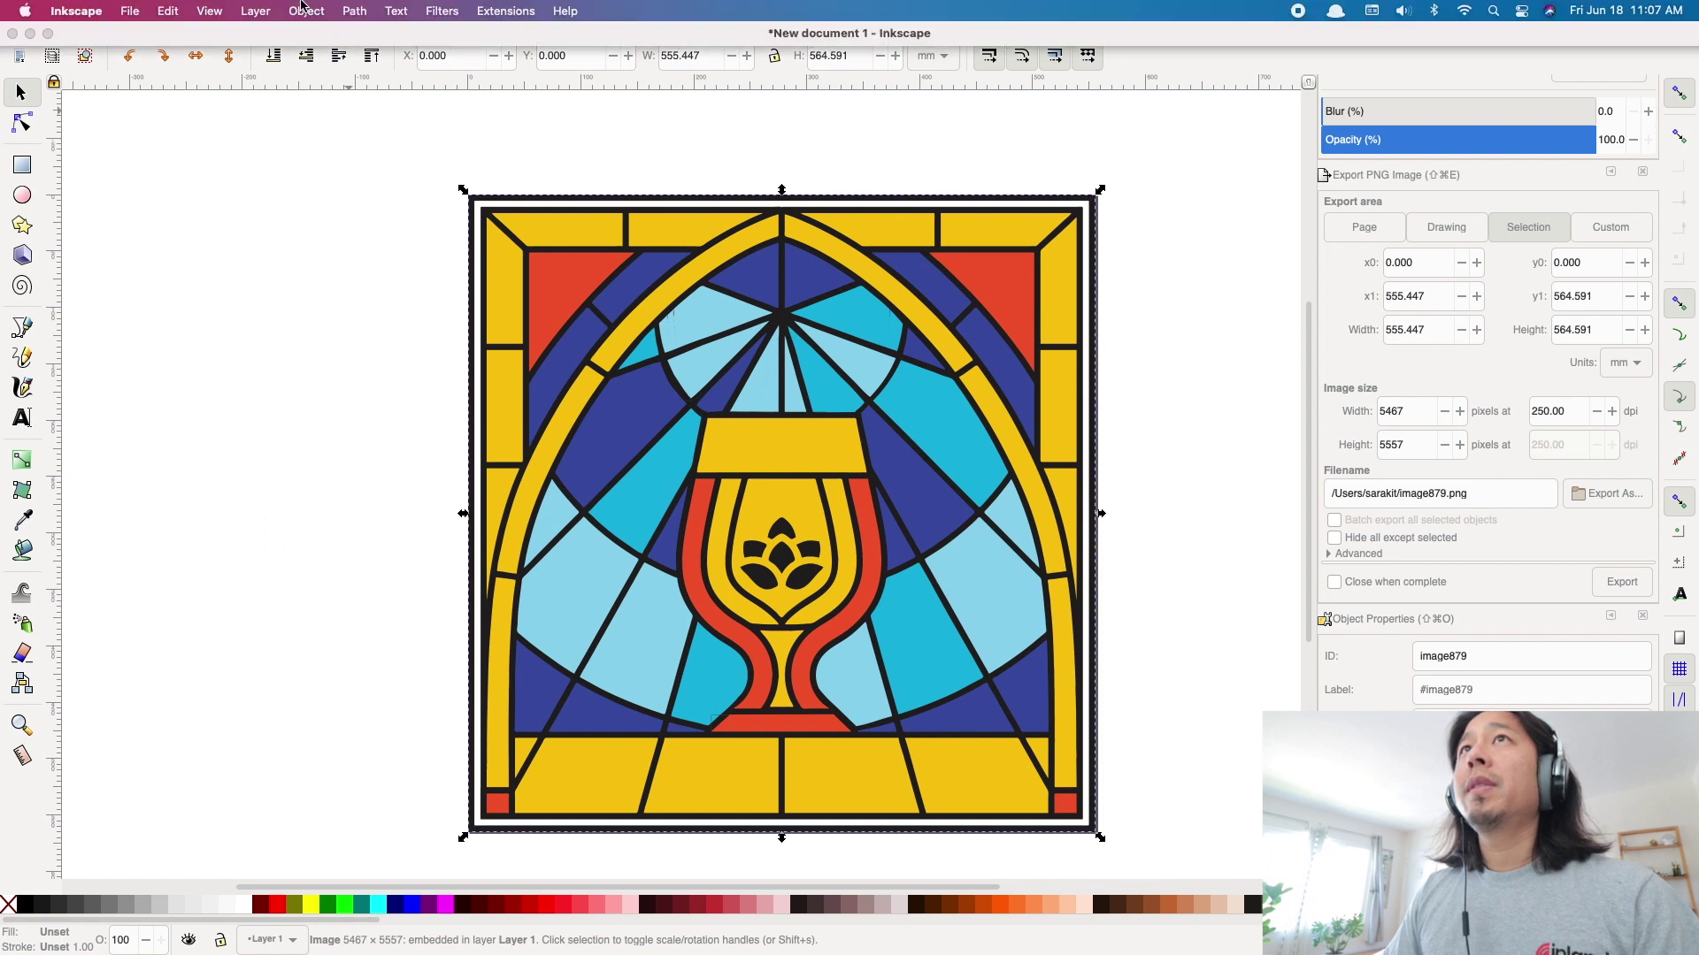
pyautogui.click(356, 11)
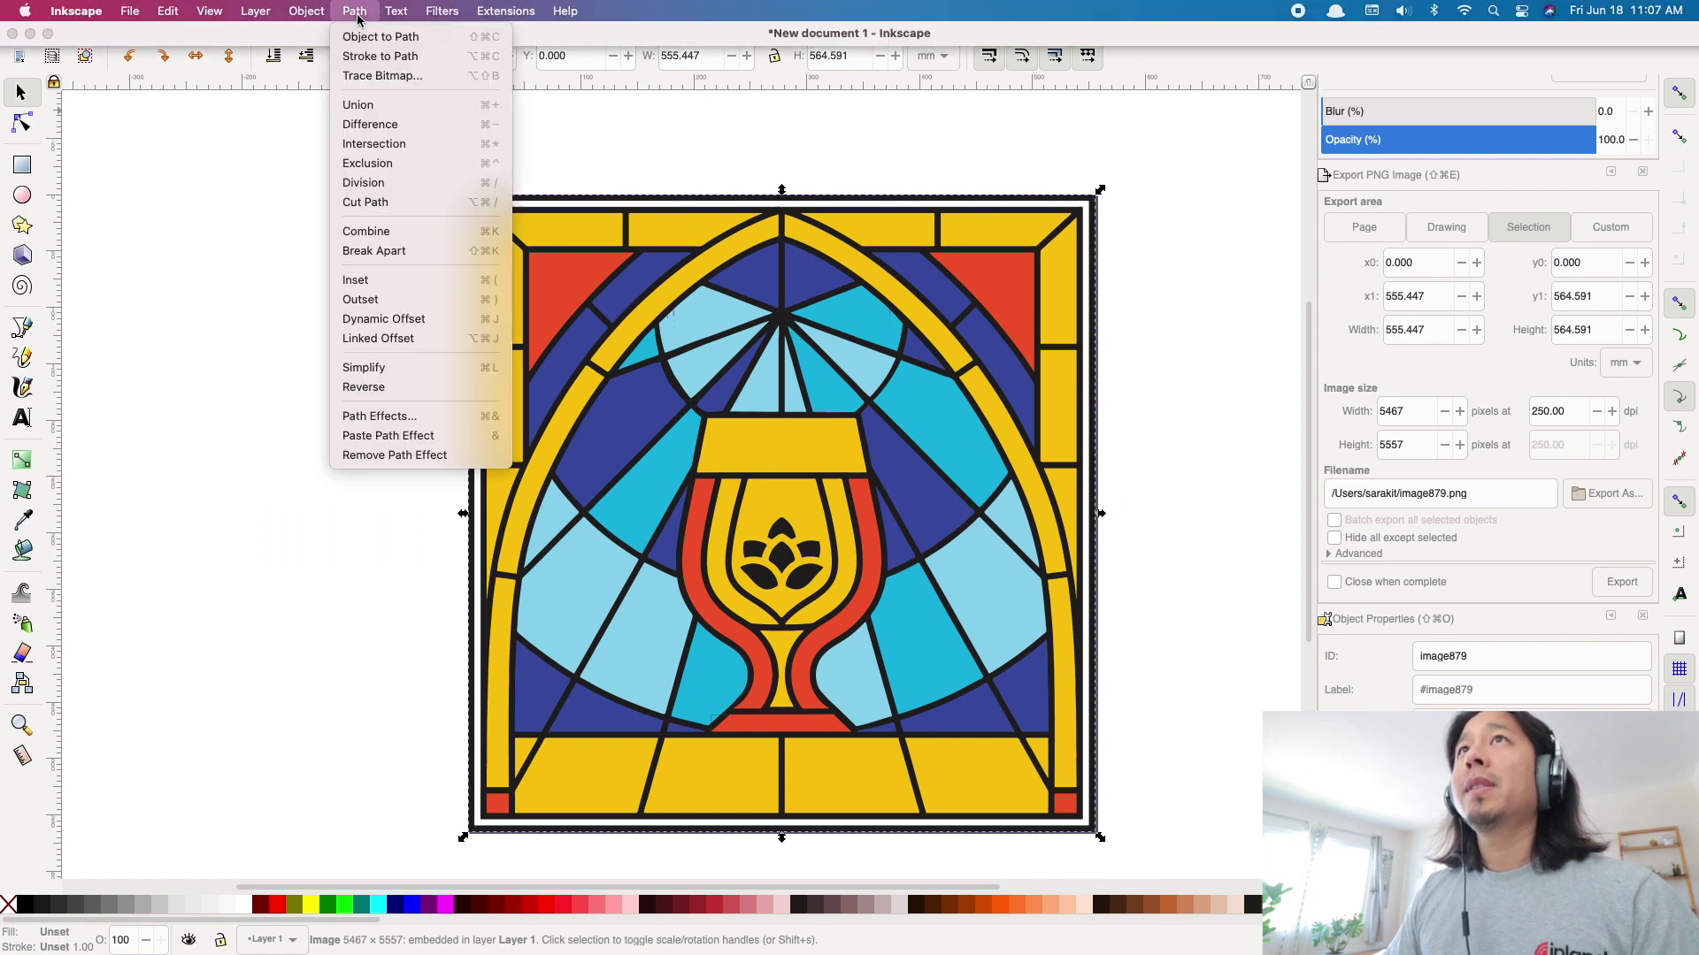
pyautogui.click(384, 77)
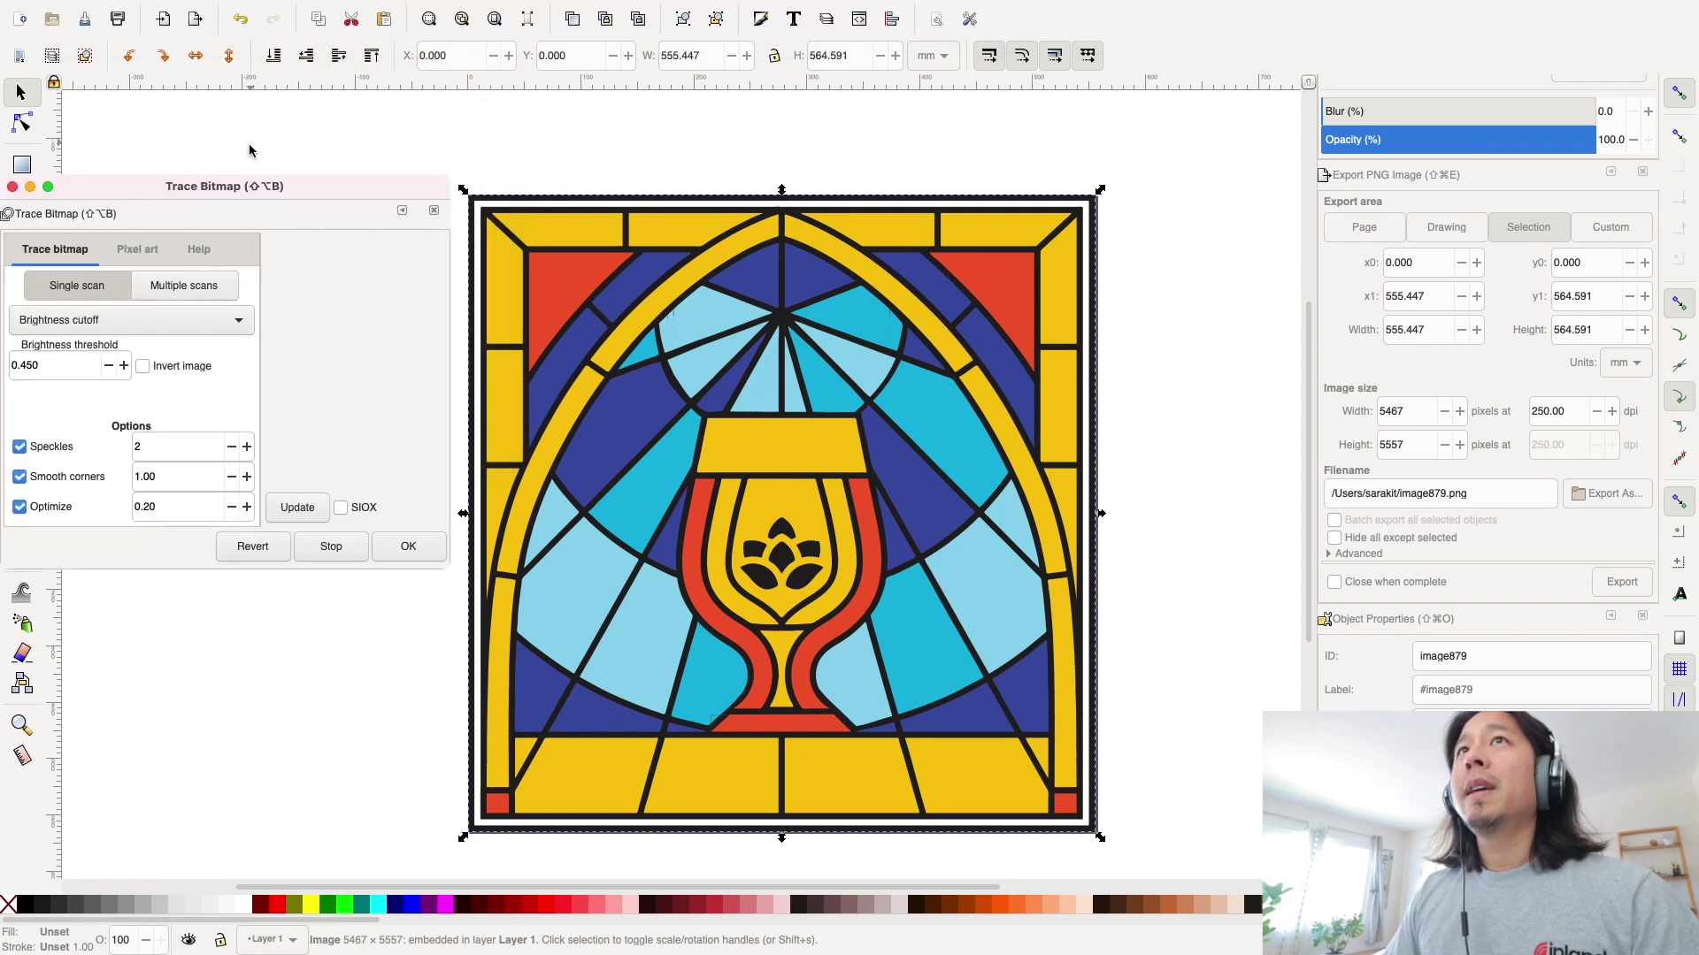
pyautogui.moveTo(221, 200)
pyautogui.mouseDown()
pyautogui.moveTo(285, 134)
pyautogui.moveTo(239, 60)
pyautogui.mouseUp()
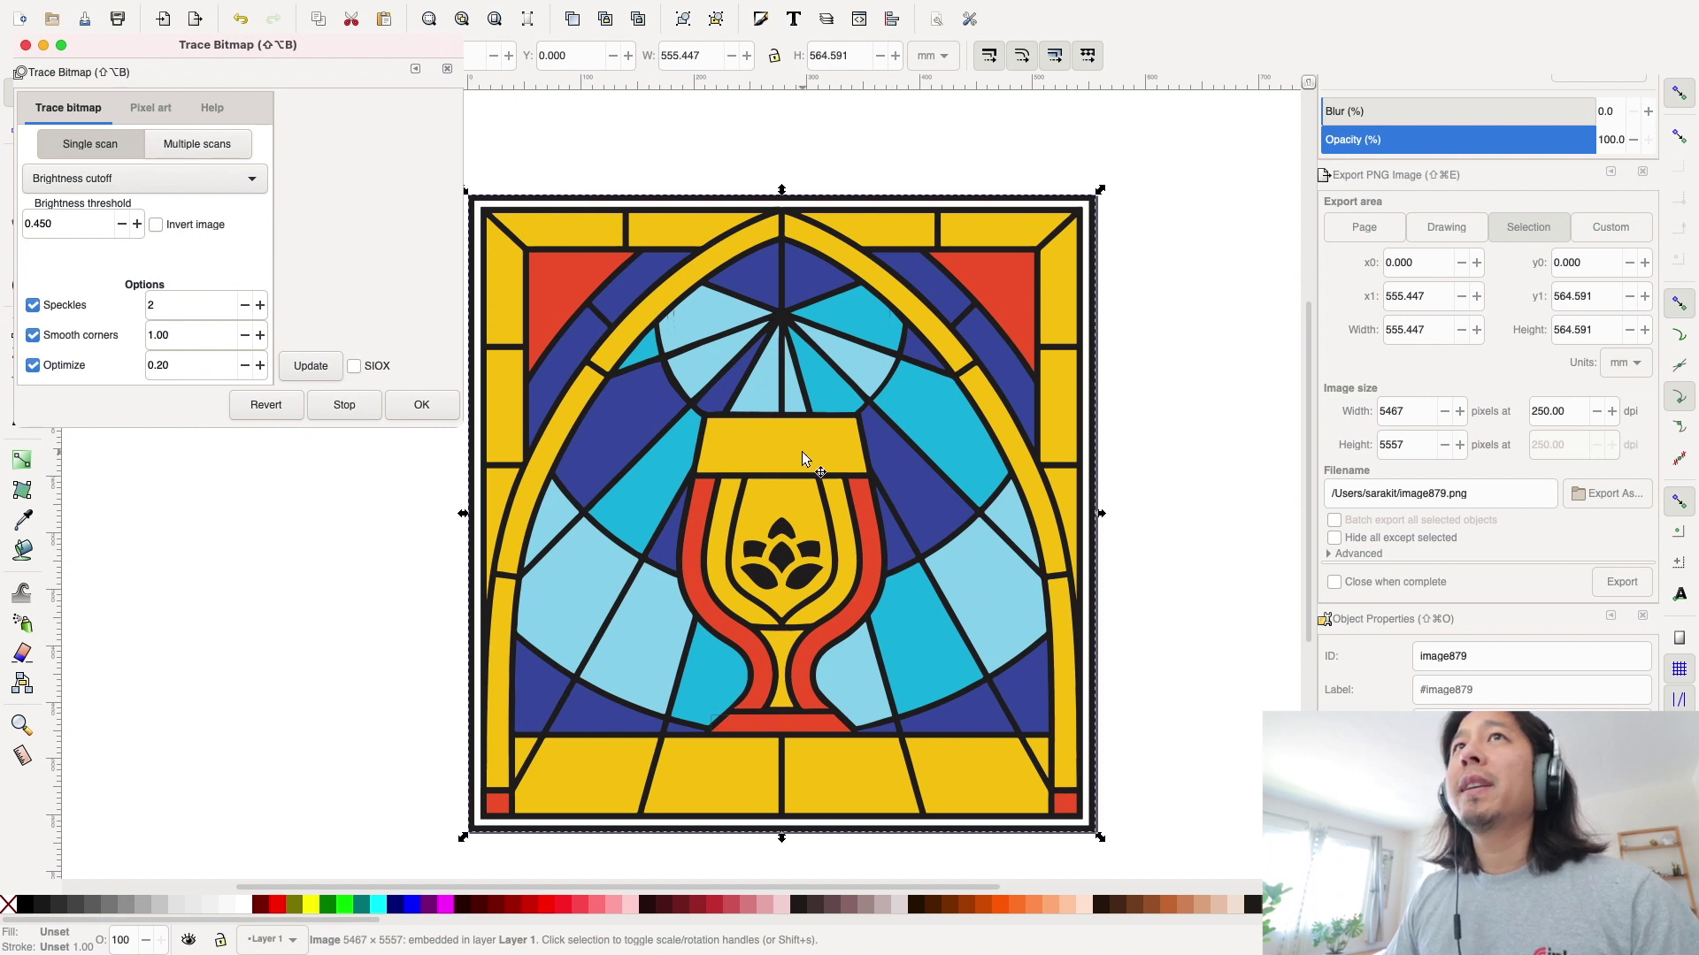
pyautogui.click(192, 152)
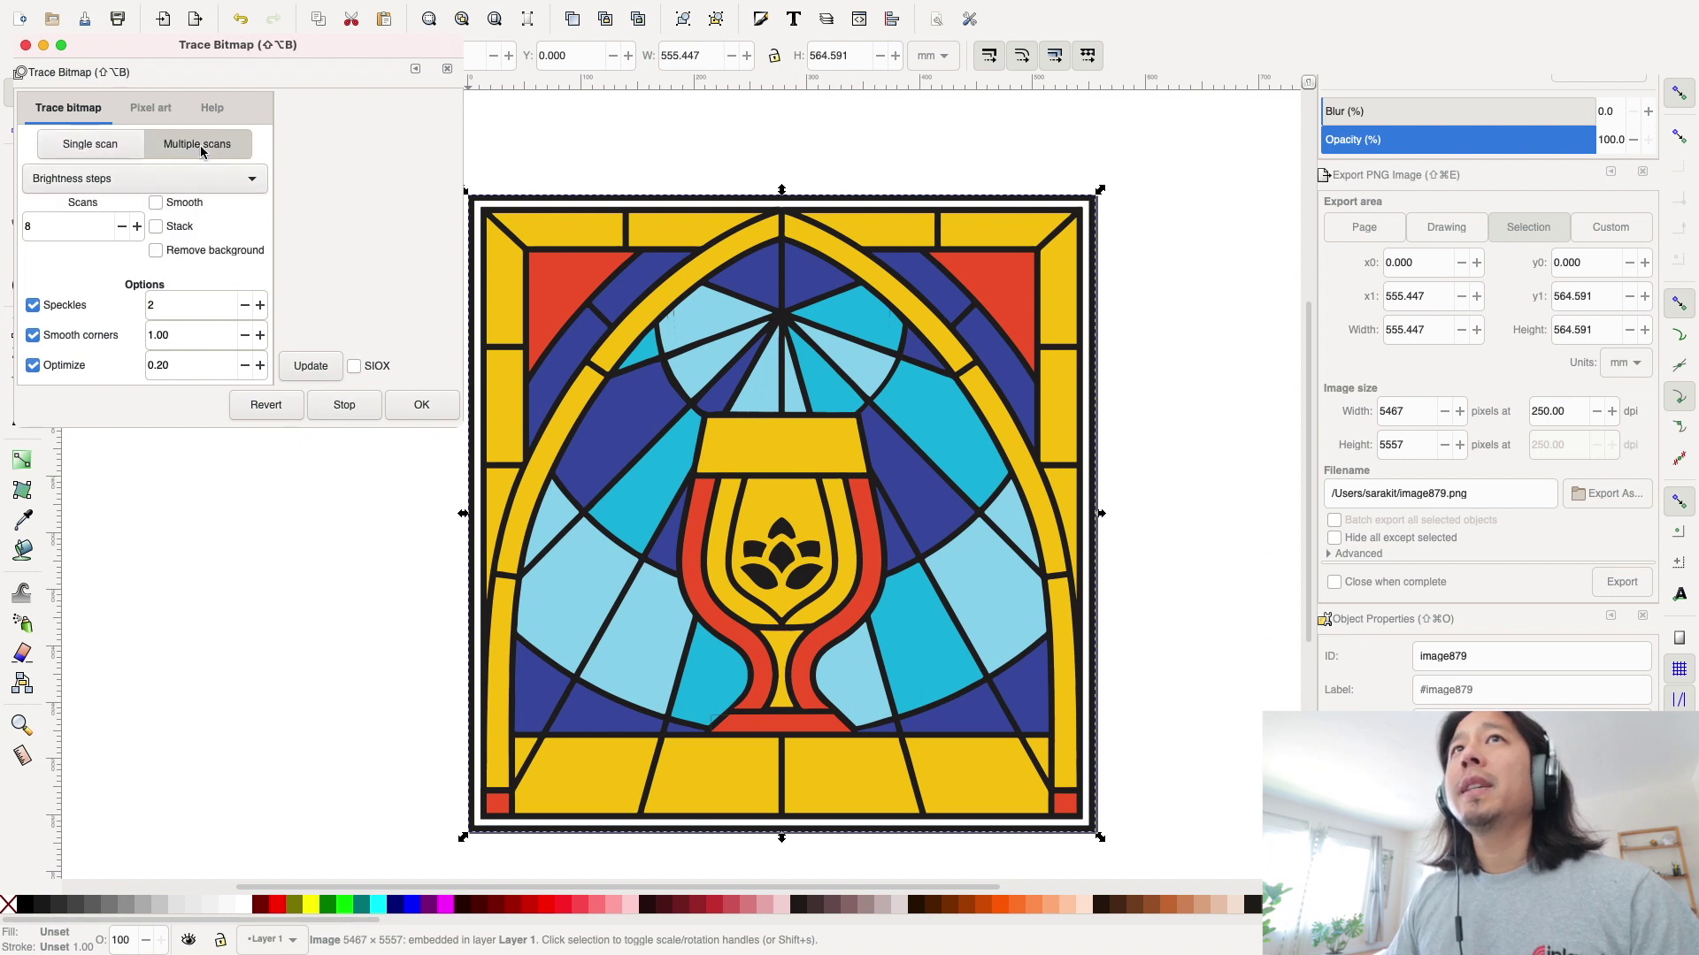
pyautogui.click(120, 181)
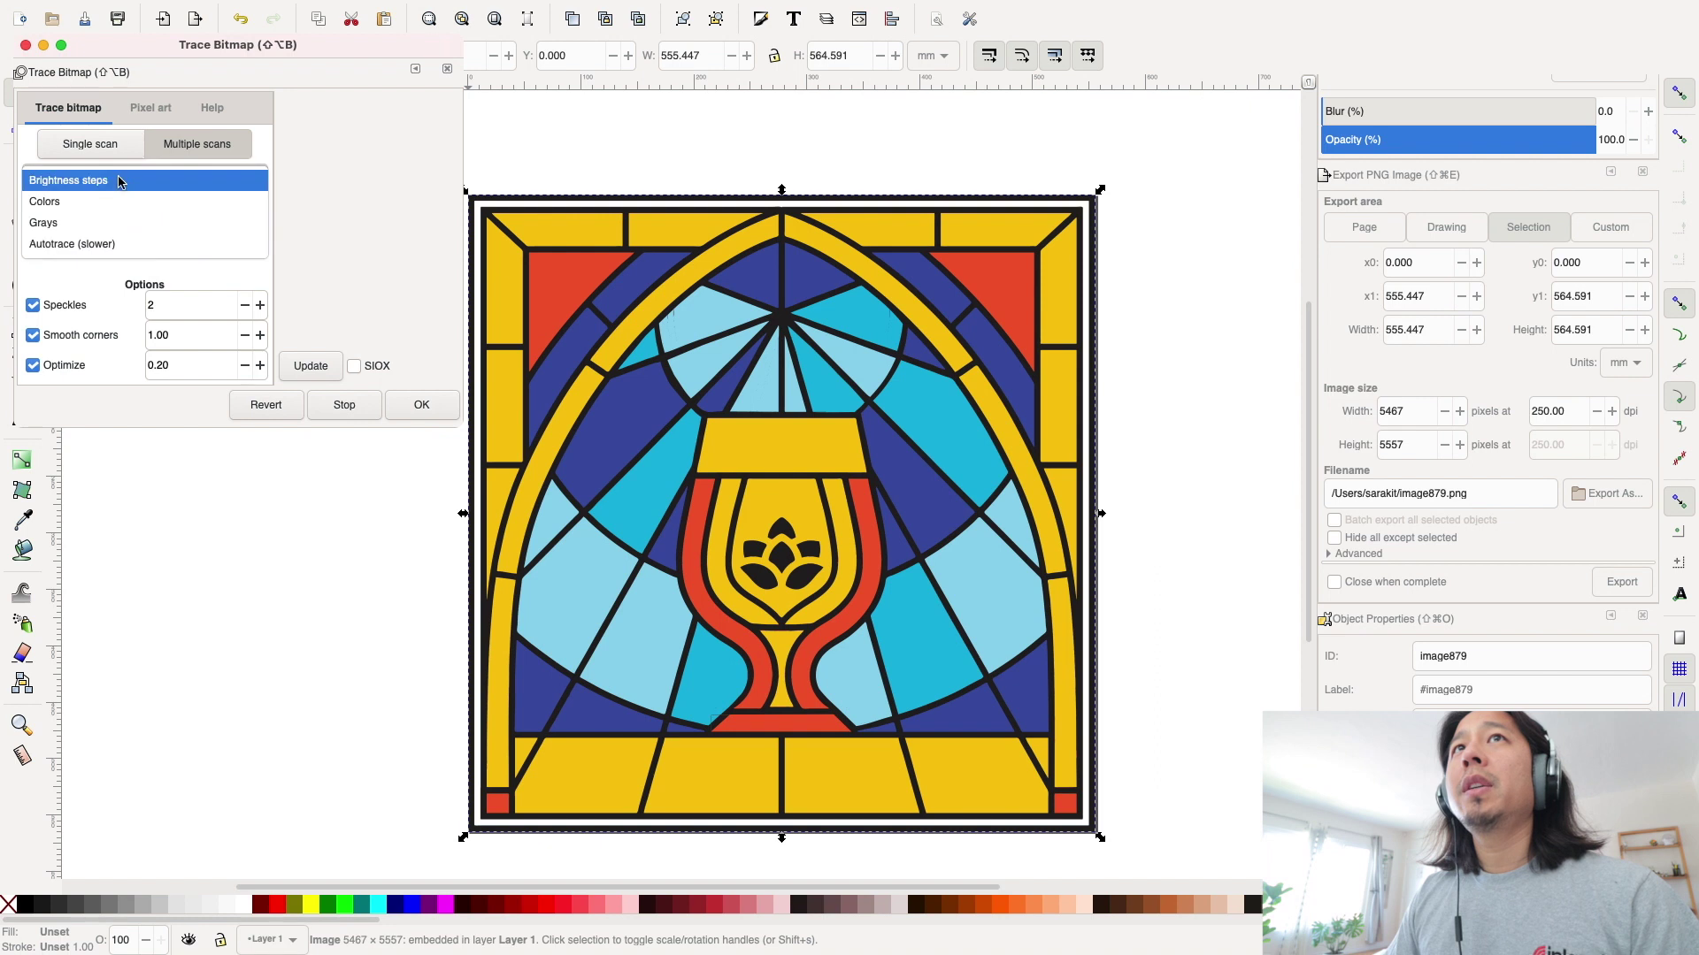
pyautogui.click(93, 202)
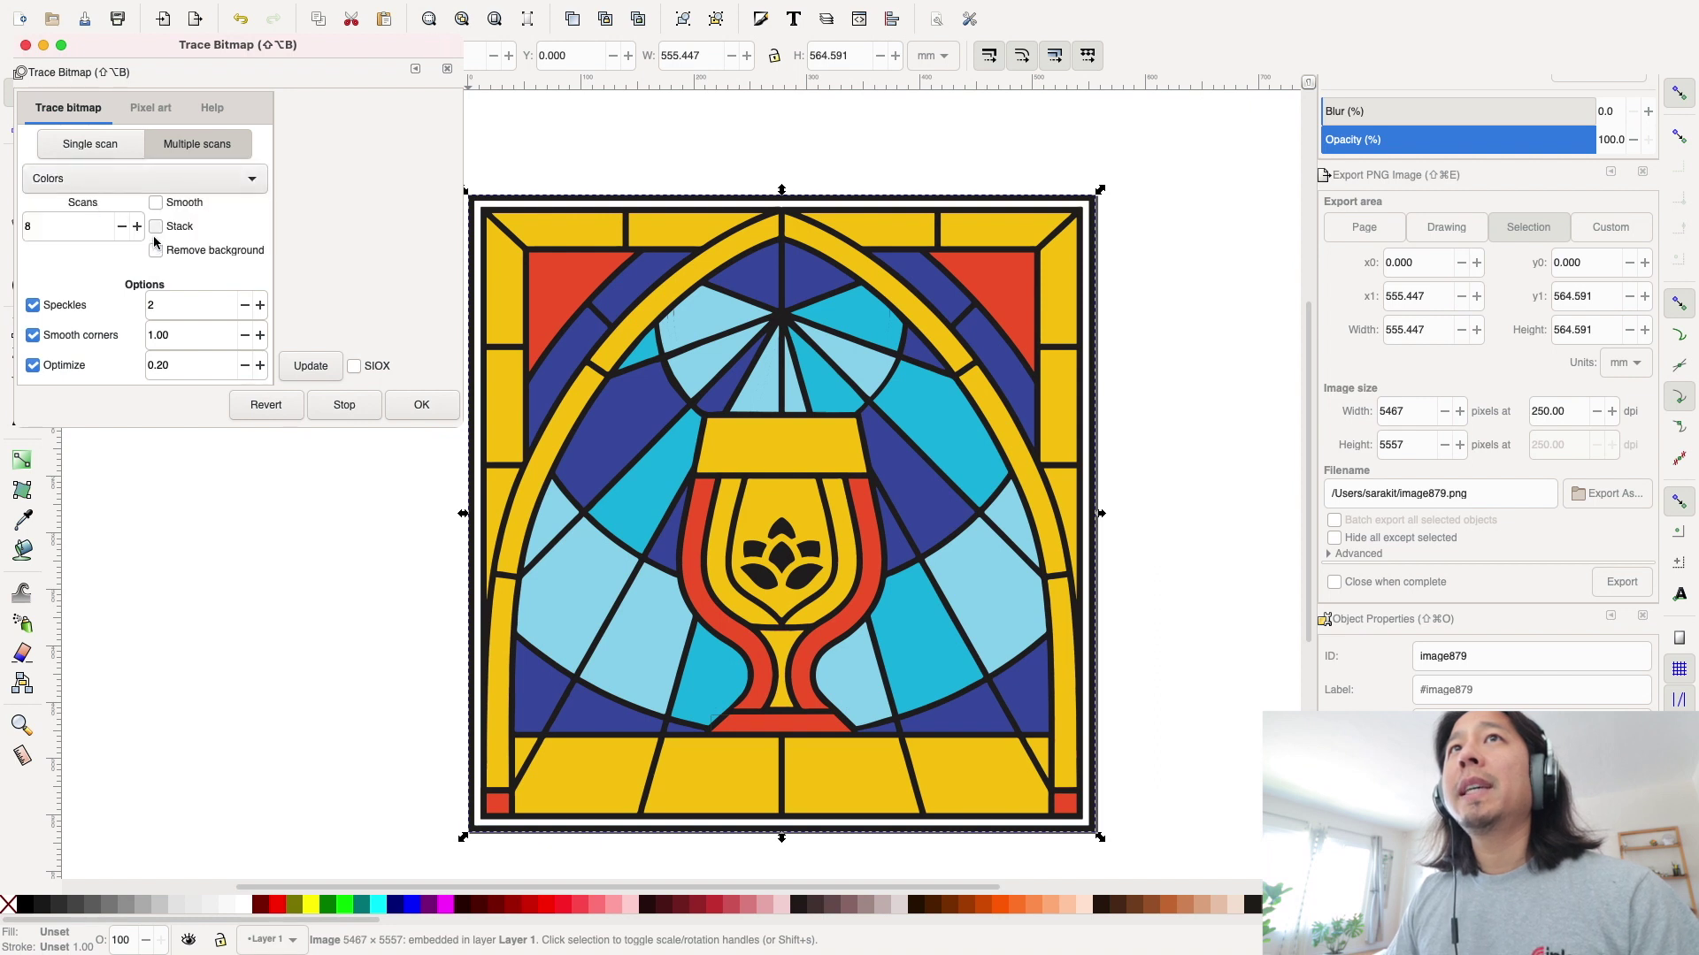
pyautogui.click(309, 367)
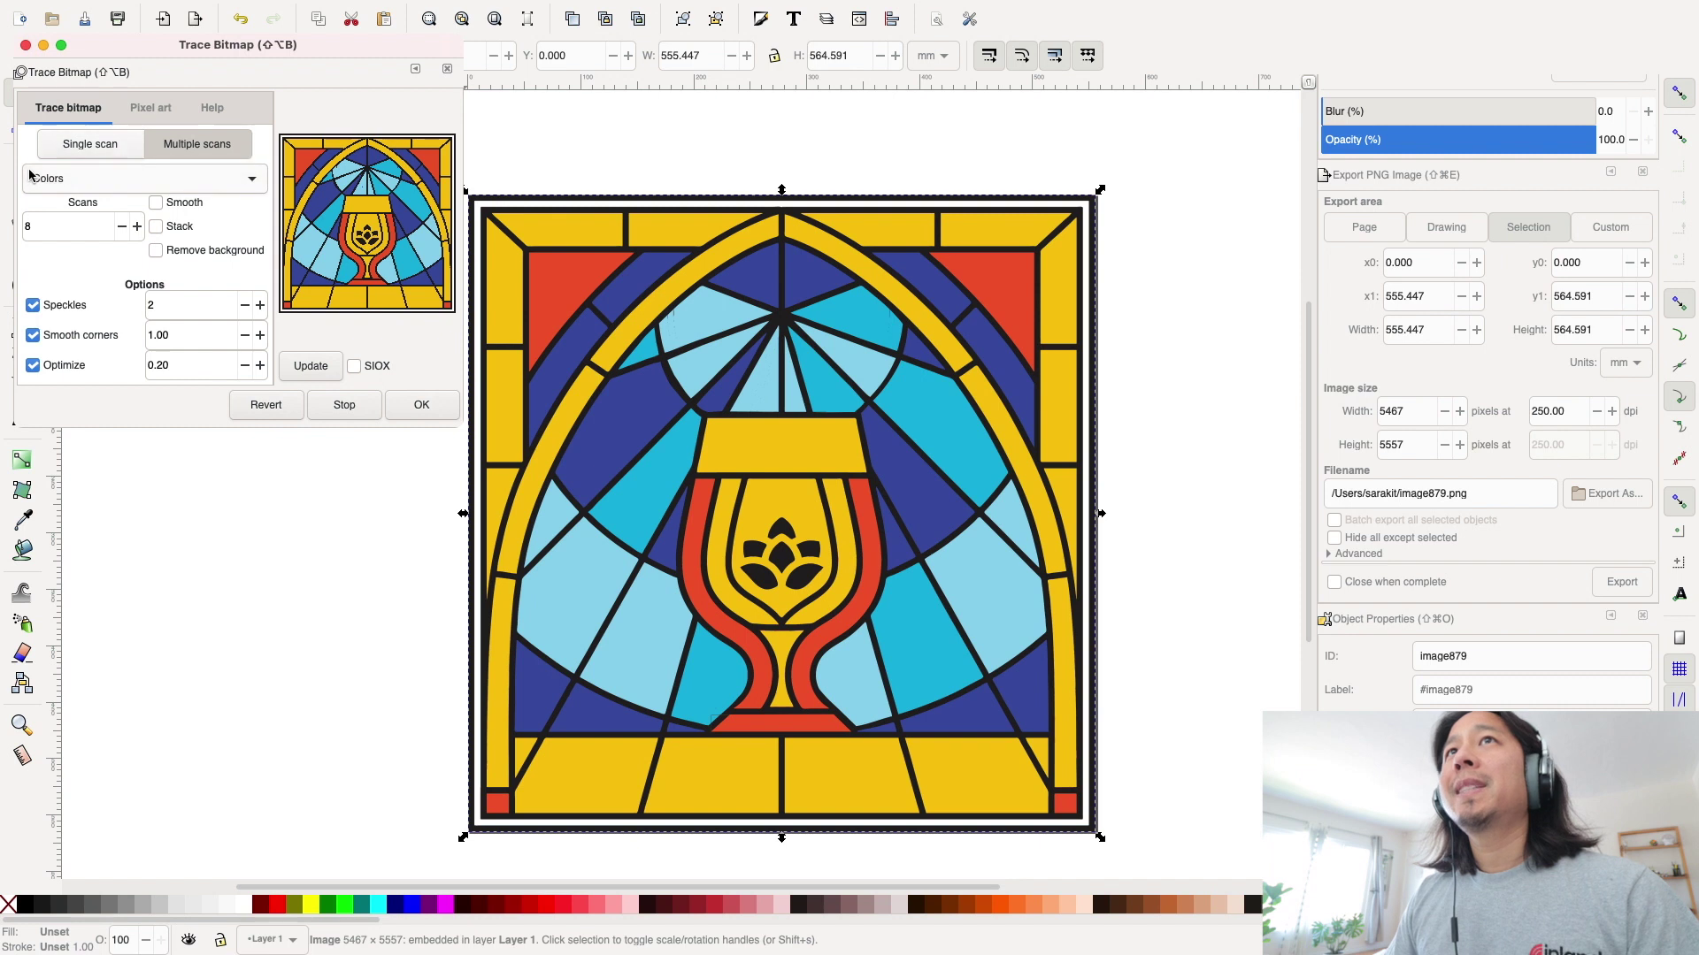
# Preview the color trace with 4 scans and again with 5 scans
pyautogui.click(123, 228)
pyautogui.click(123, 228)
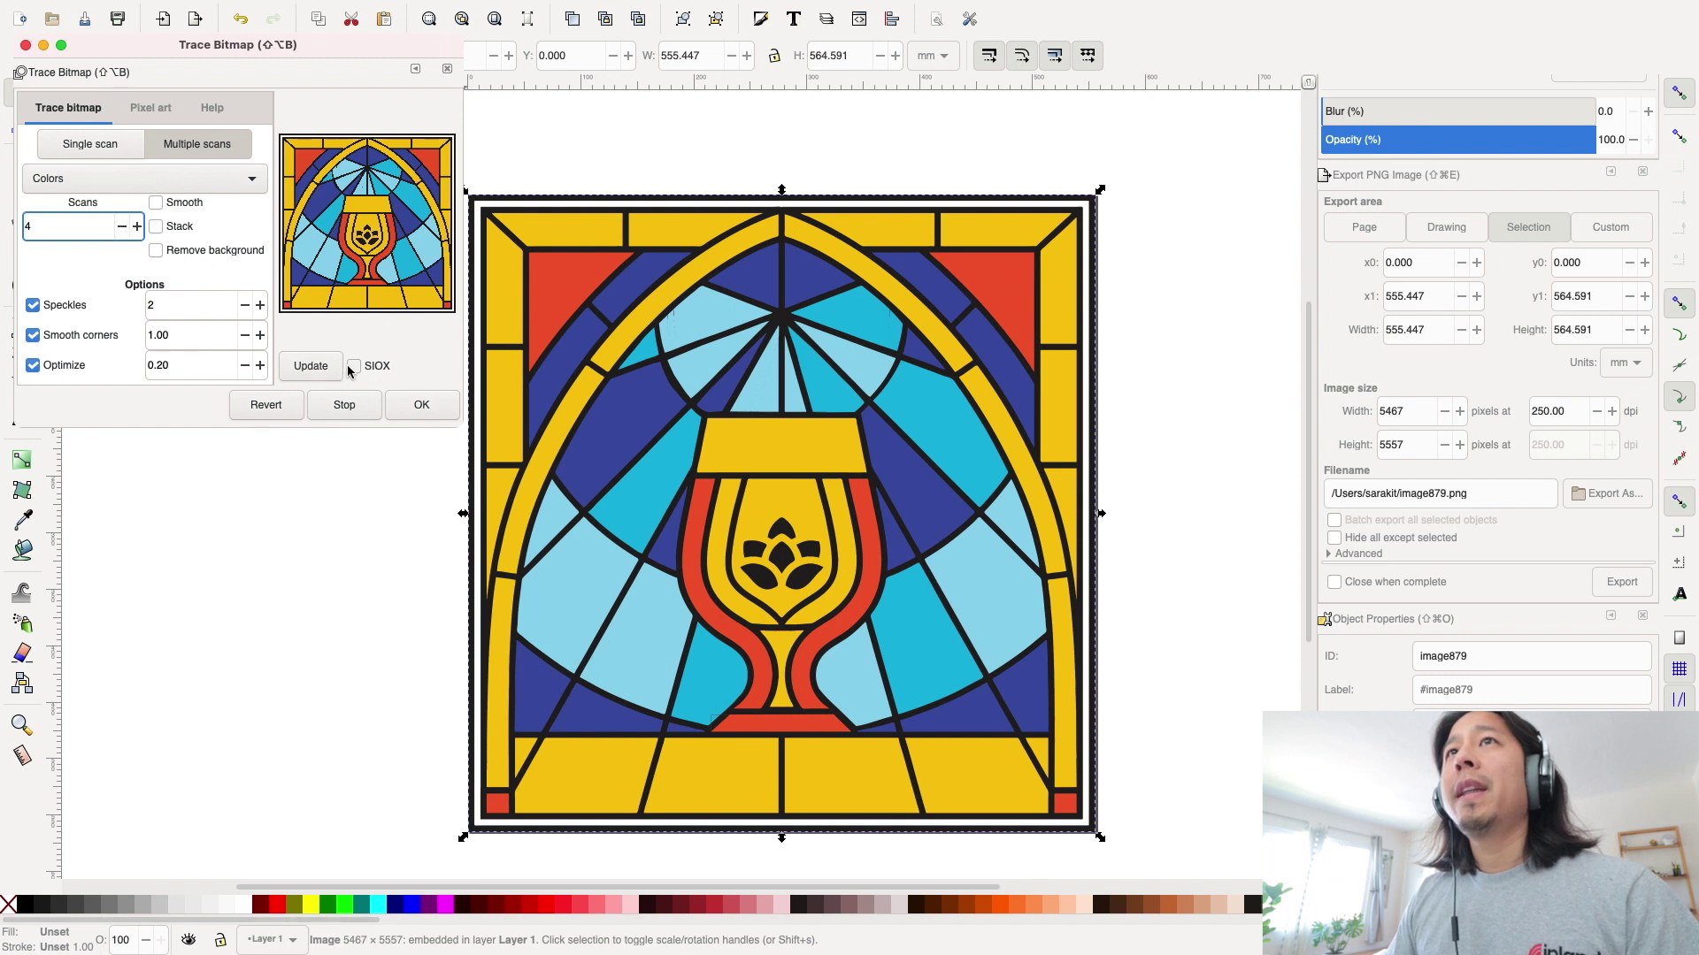
pyautogui.click(312, 368)
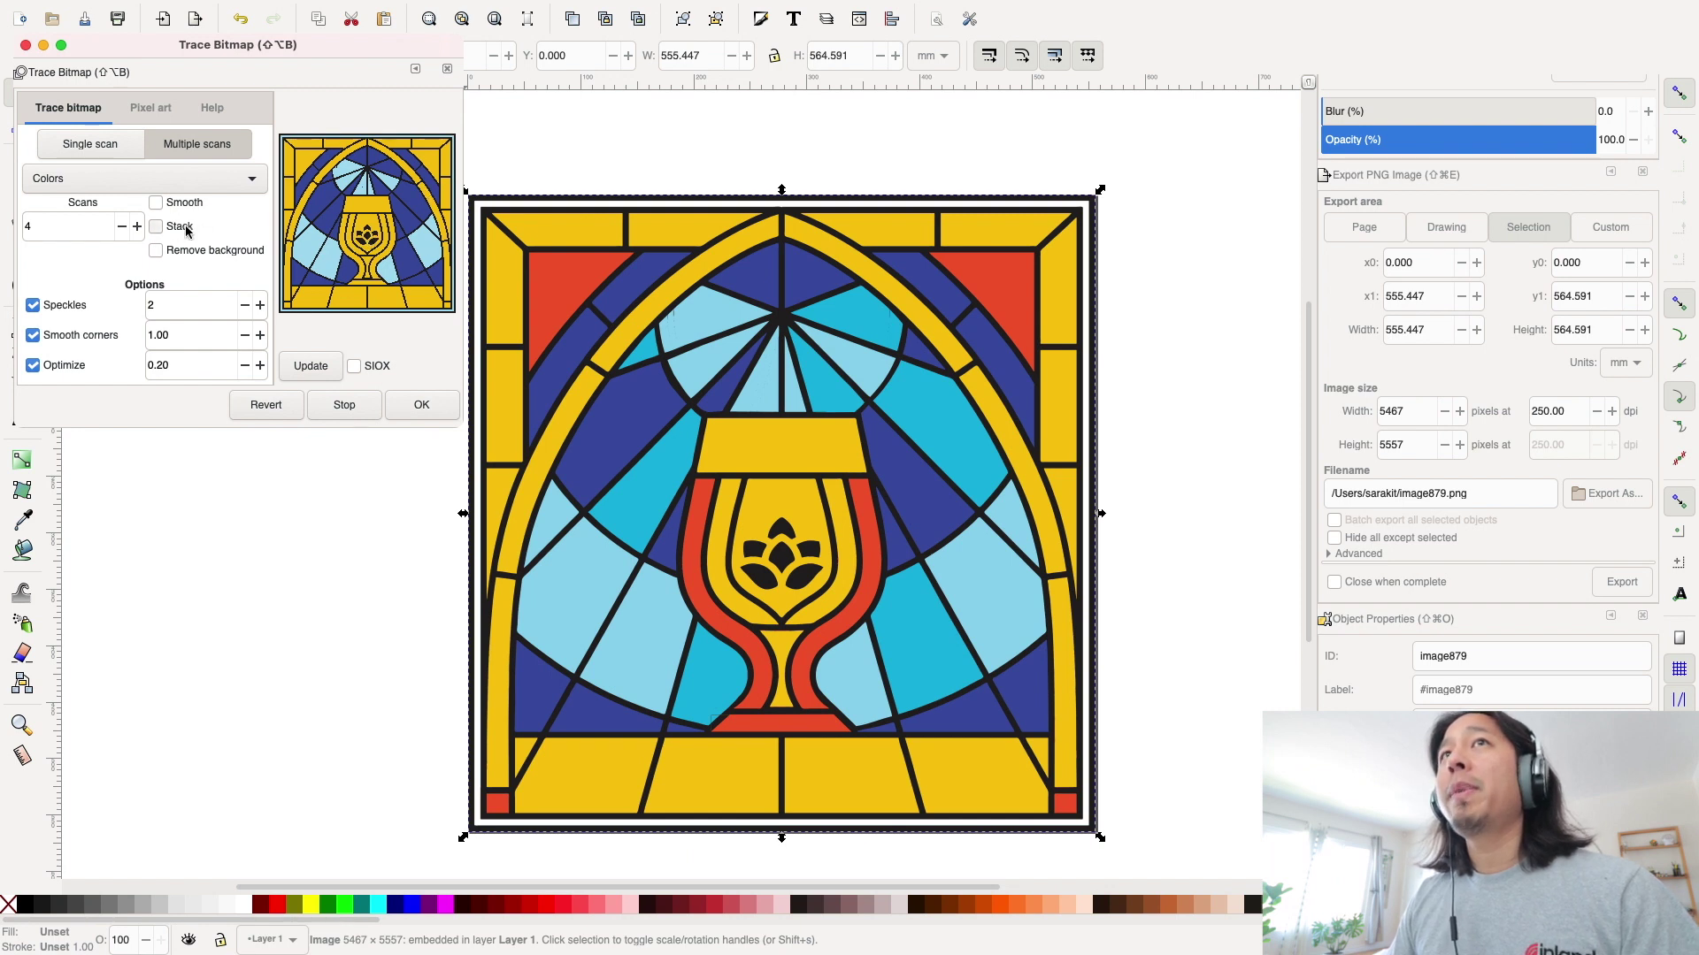
pyautogui.click(138, 228)
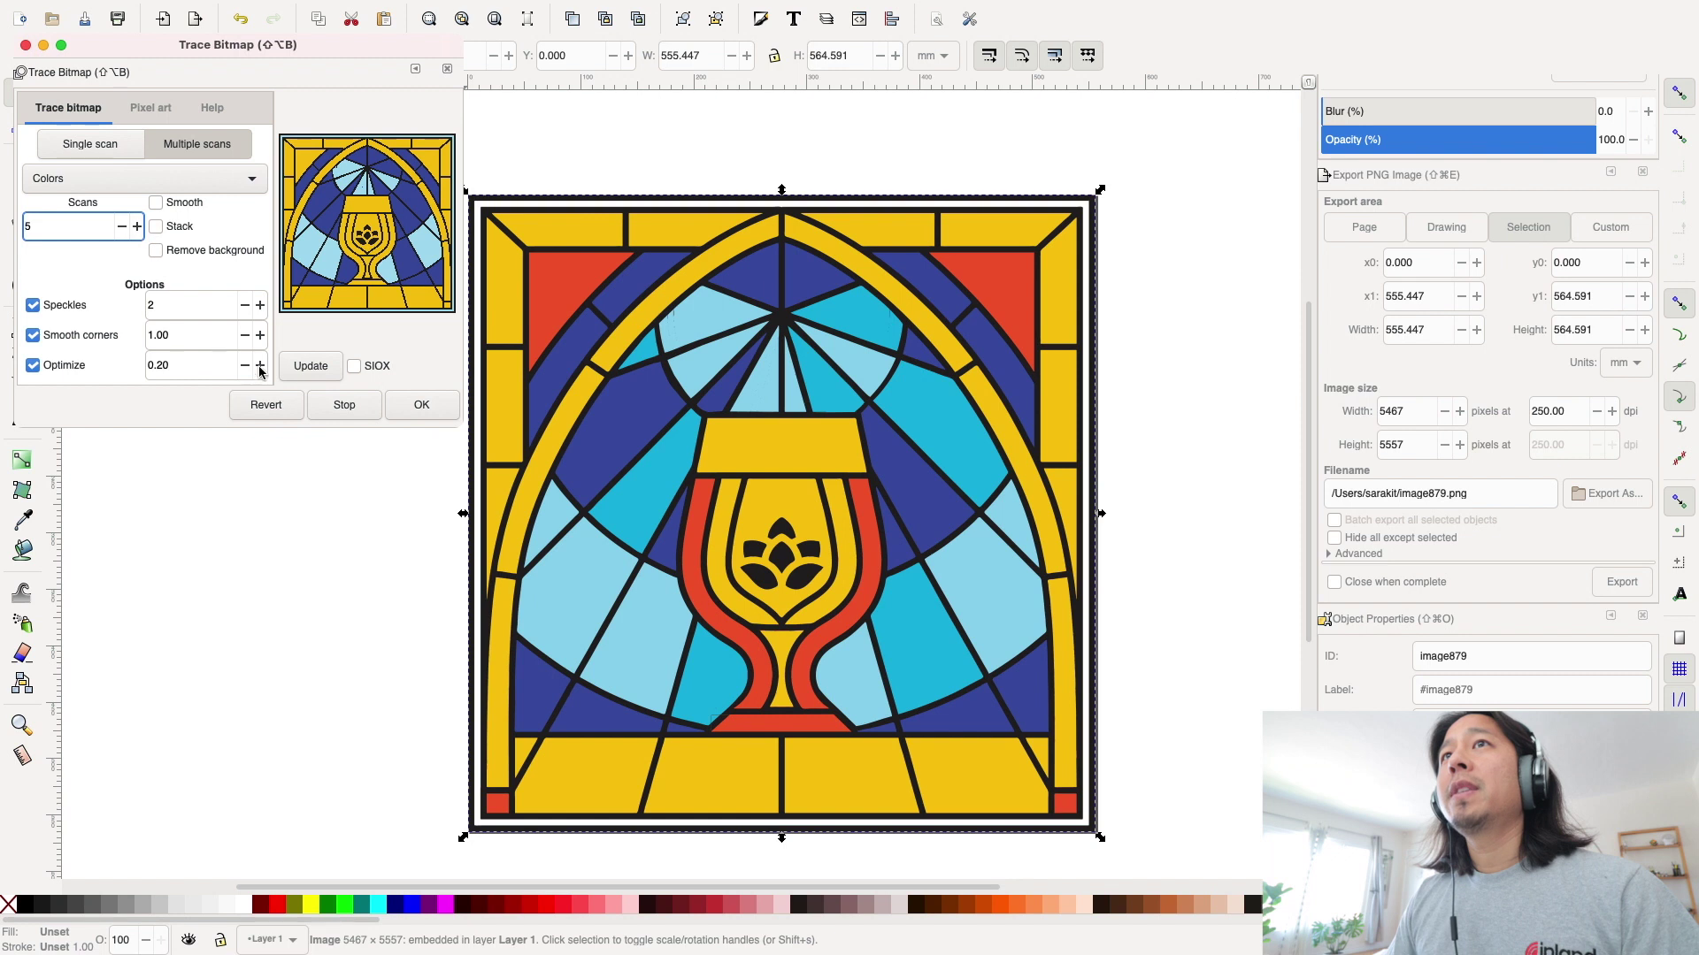
pyautogui.click(303, 373)
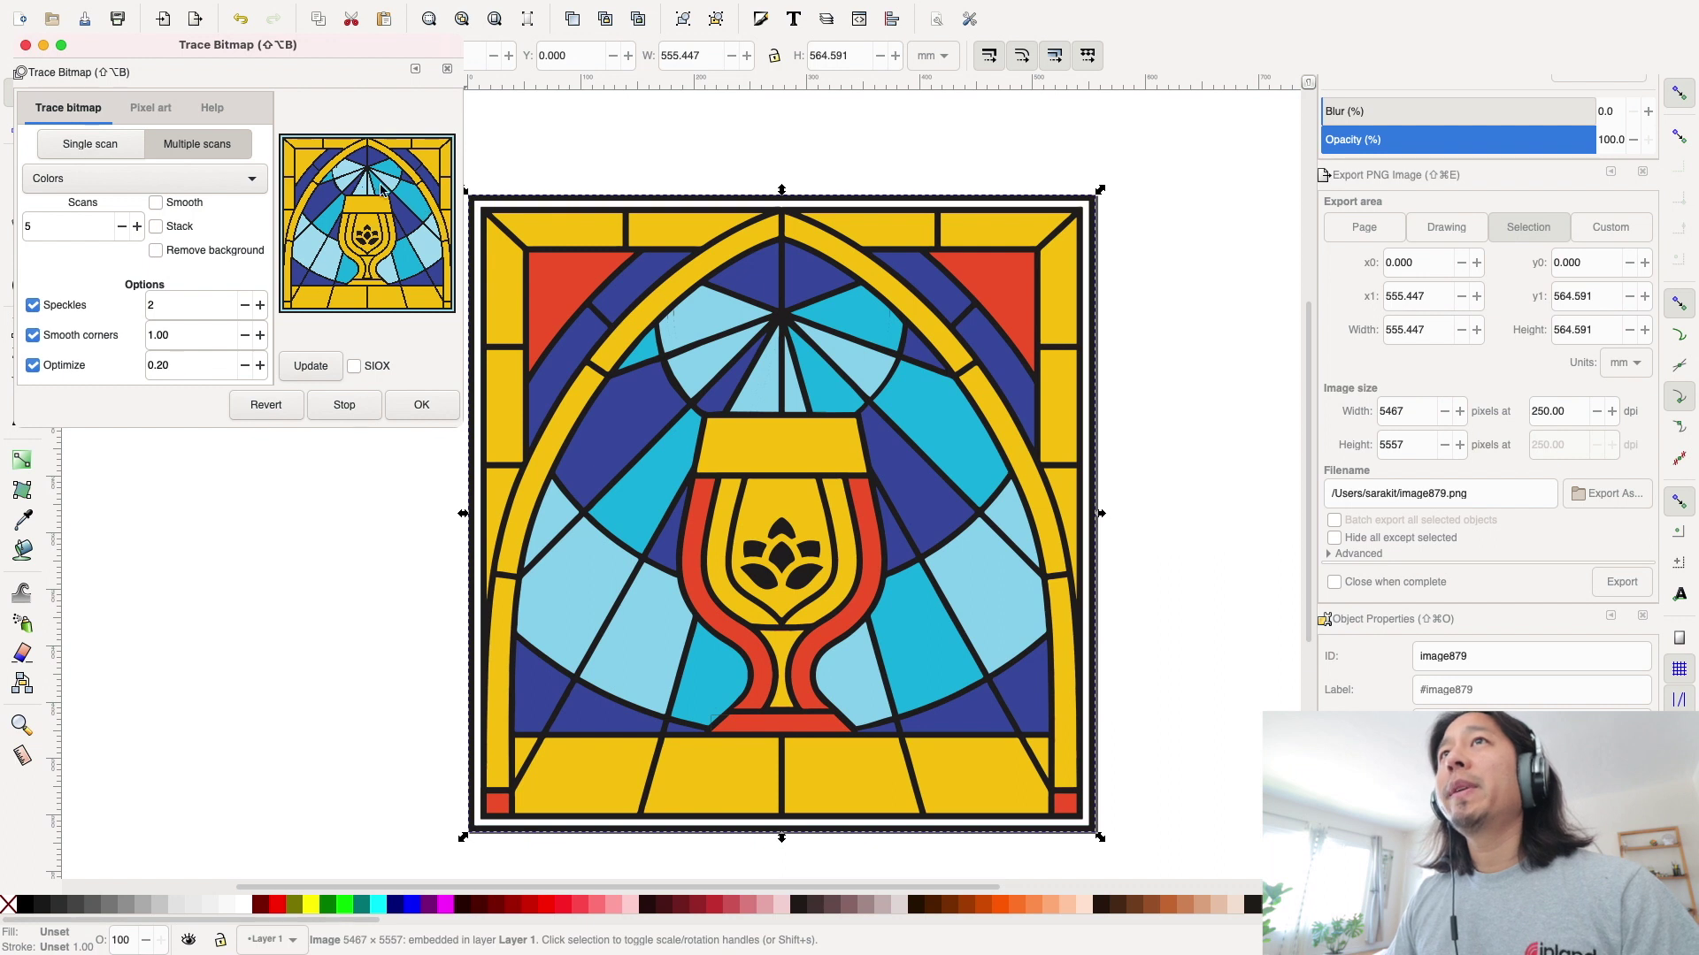
# Set the scans to 6, refresh the preview, apply the color trace, and close the Trace Bitmap dialog
pyautogui.click(137, 228)
pyautogui.click(309, 366)
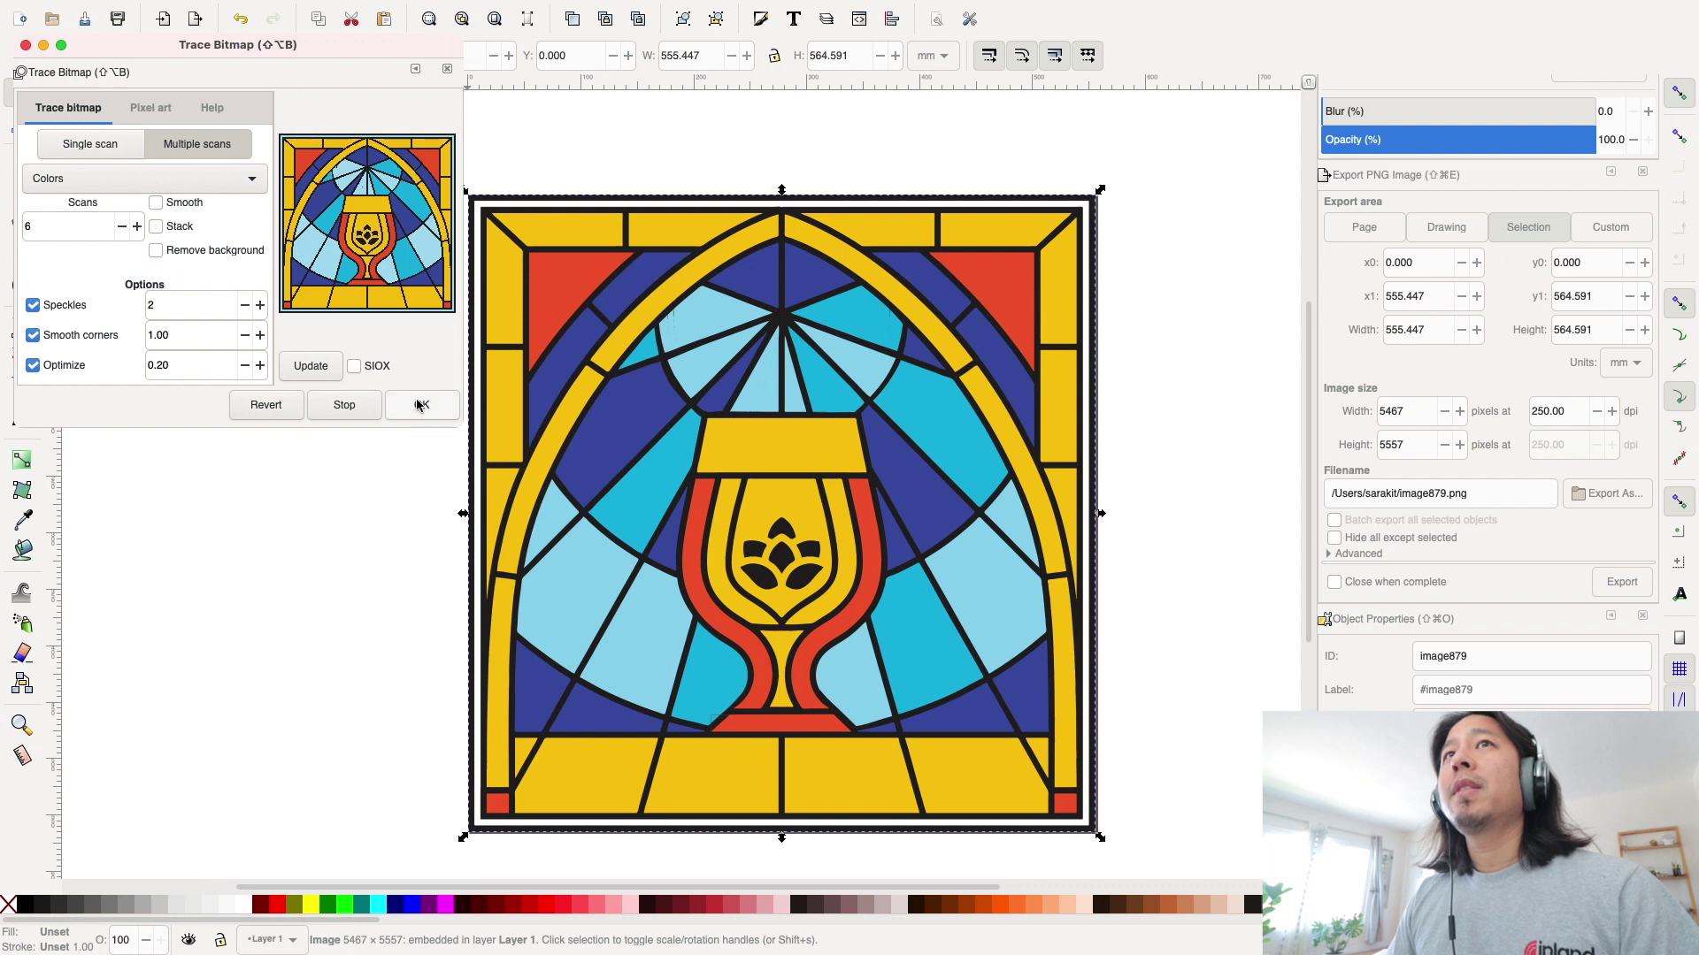
pyautogui.click(35, 335)
pyautogui.click(35, 334)
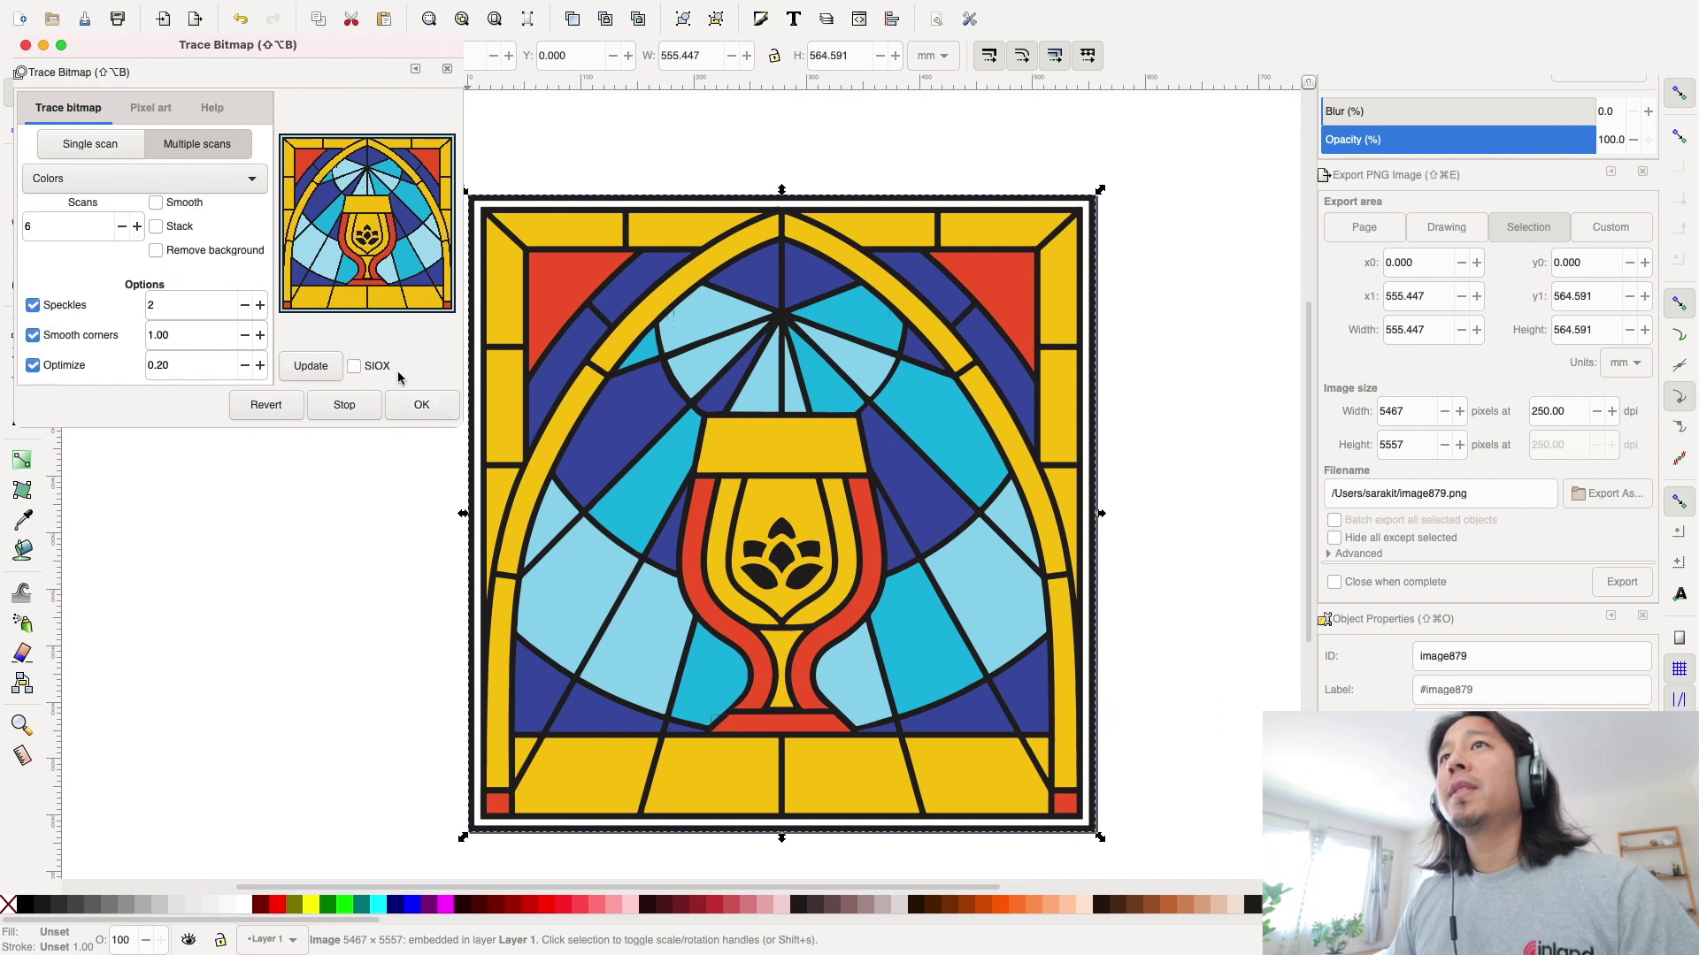
pyautogui.click(424, 412)
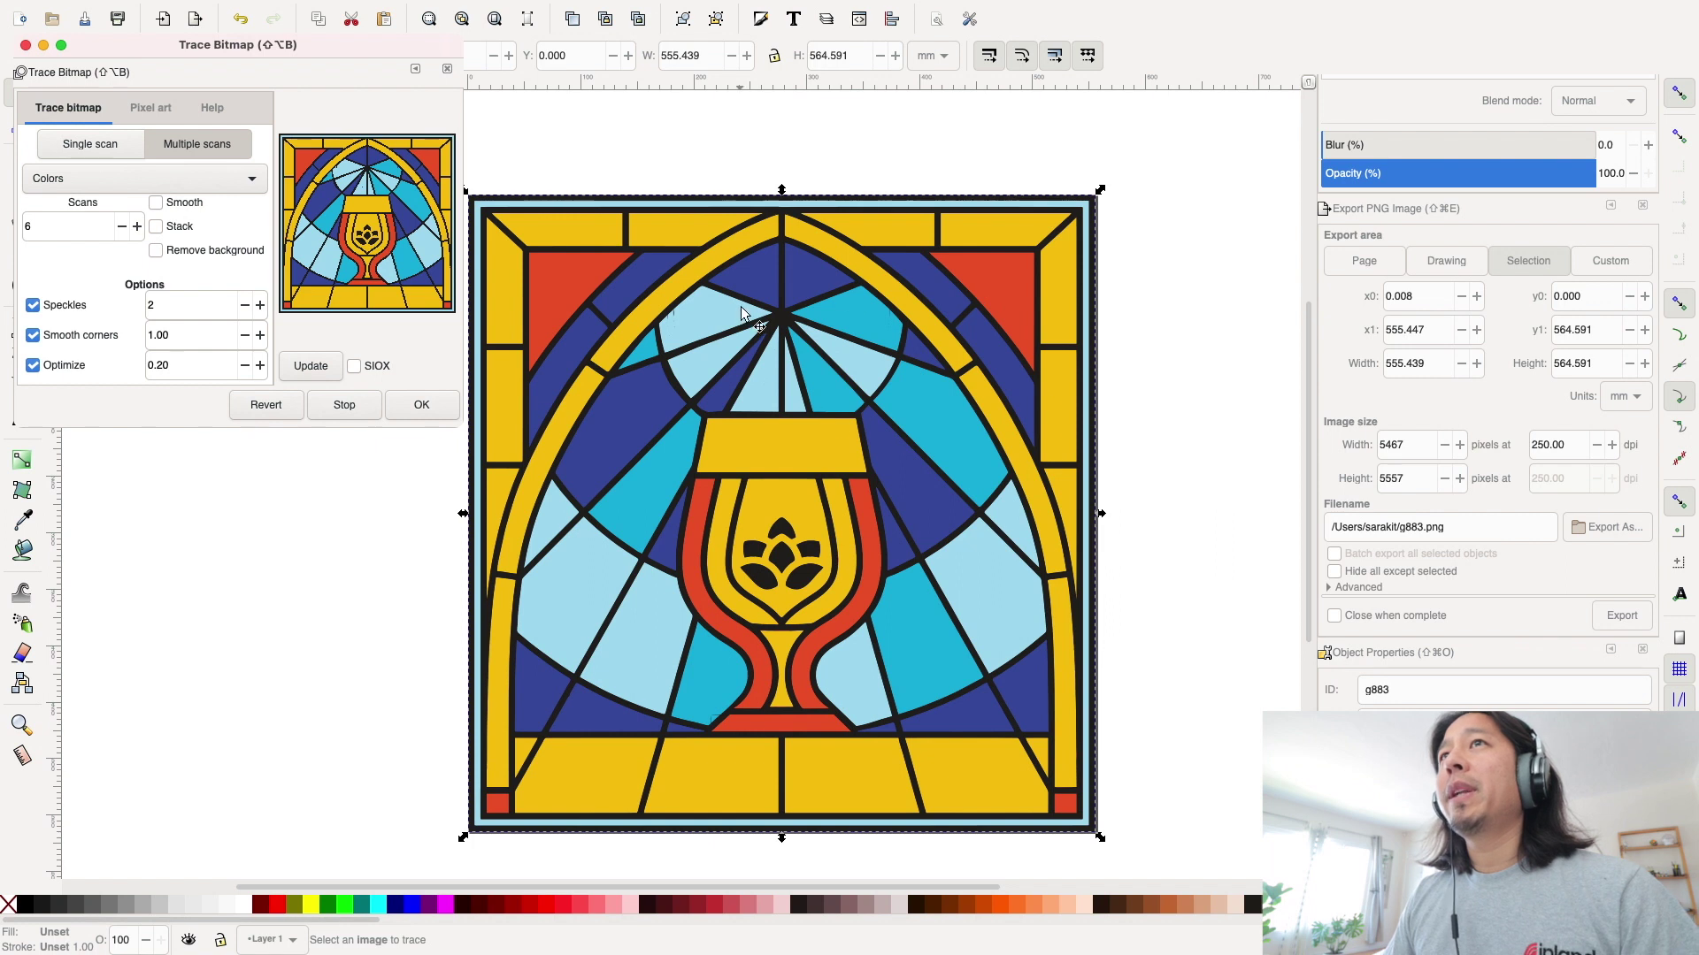
pyautogui.click(412, 422)
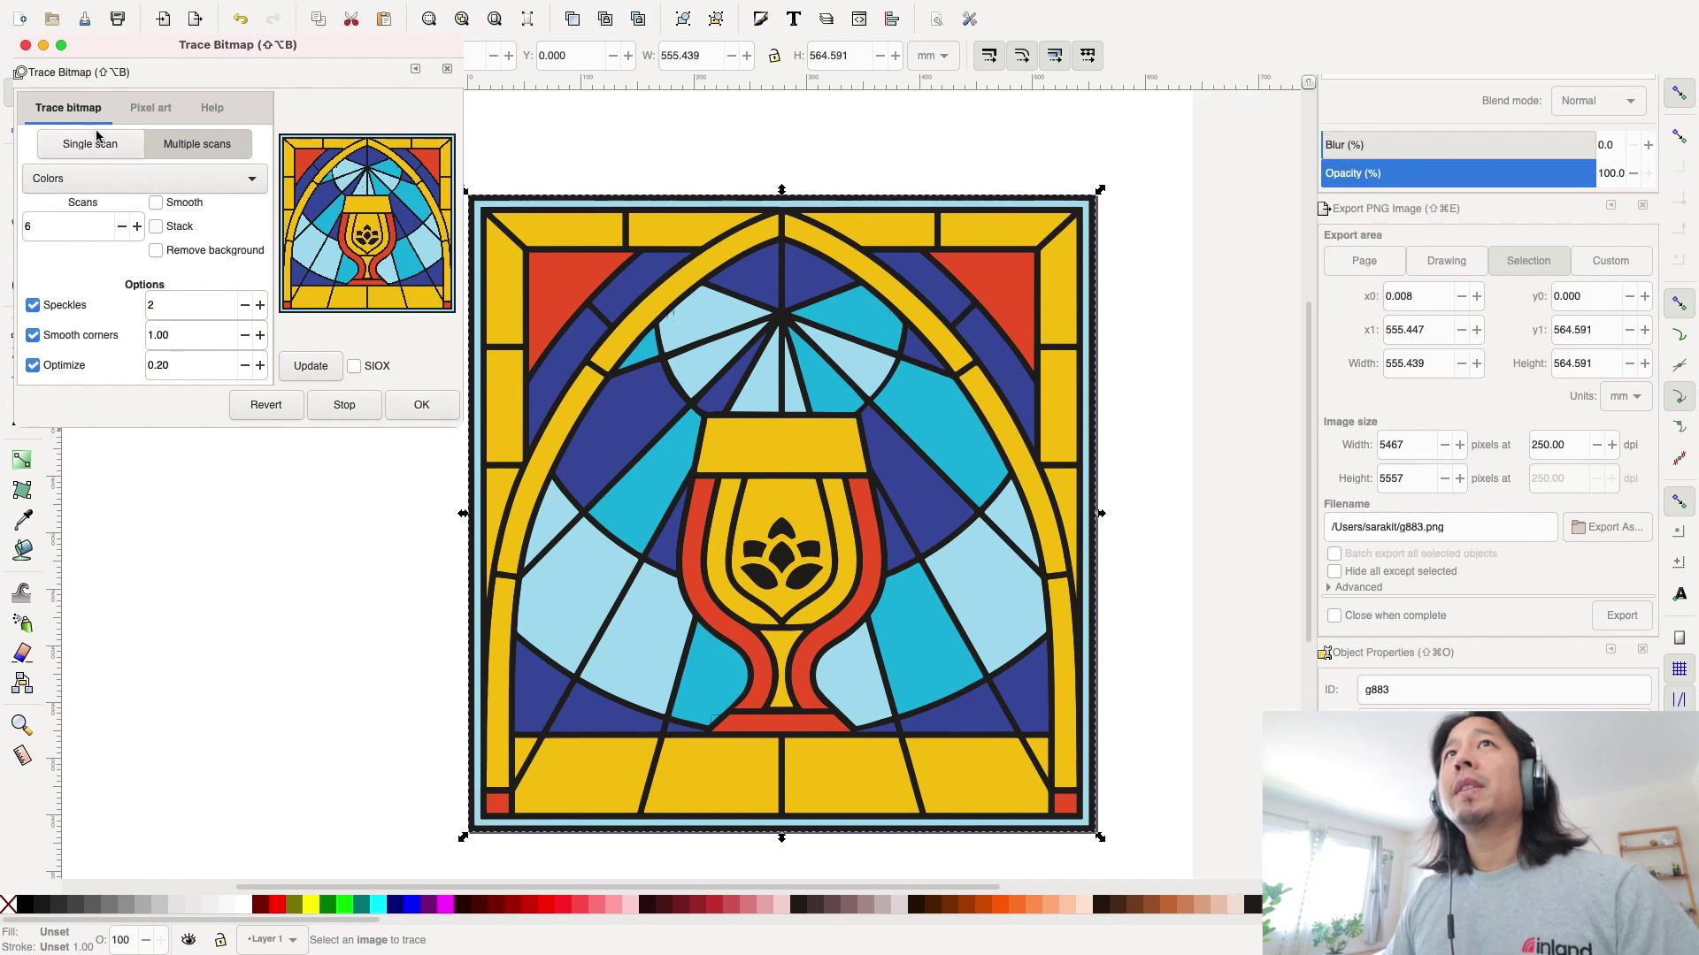
pyautogui.click(26, 45)
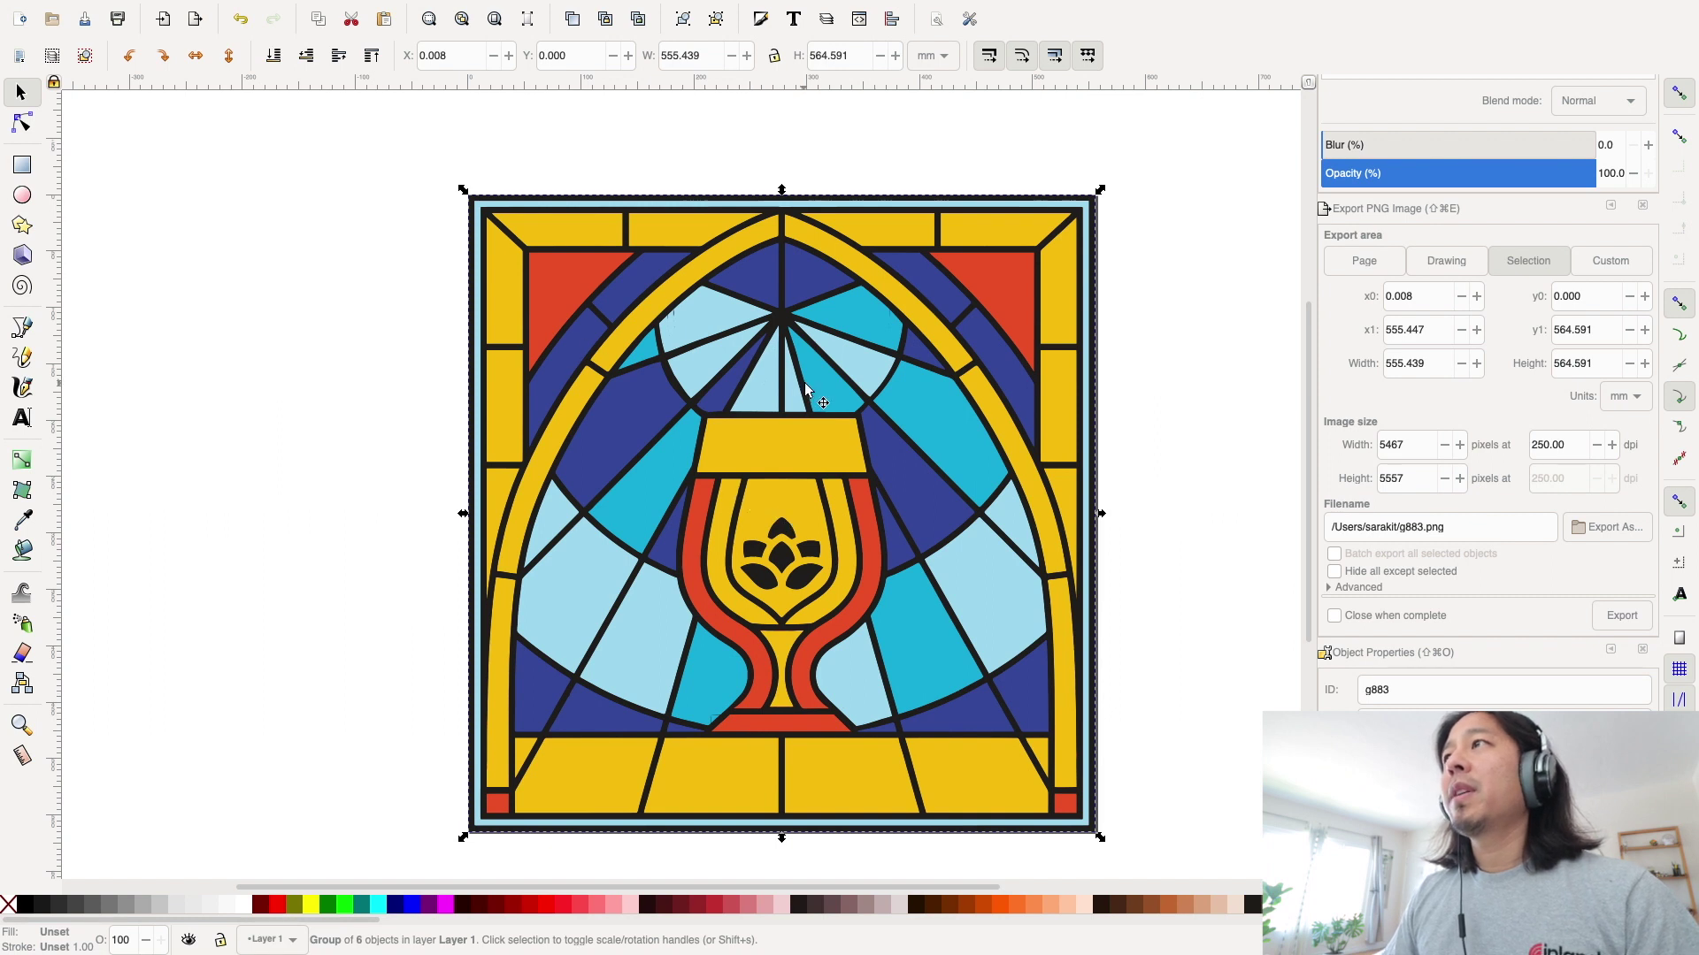
# Move the traced group aside to about X -328 mm, Y -60 mm, and delete the original bitmap underneath
pyautogui.click(1159, 407)
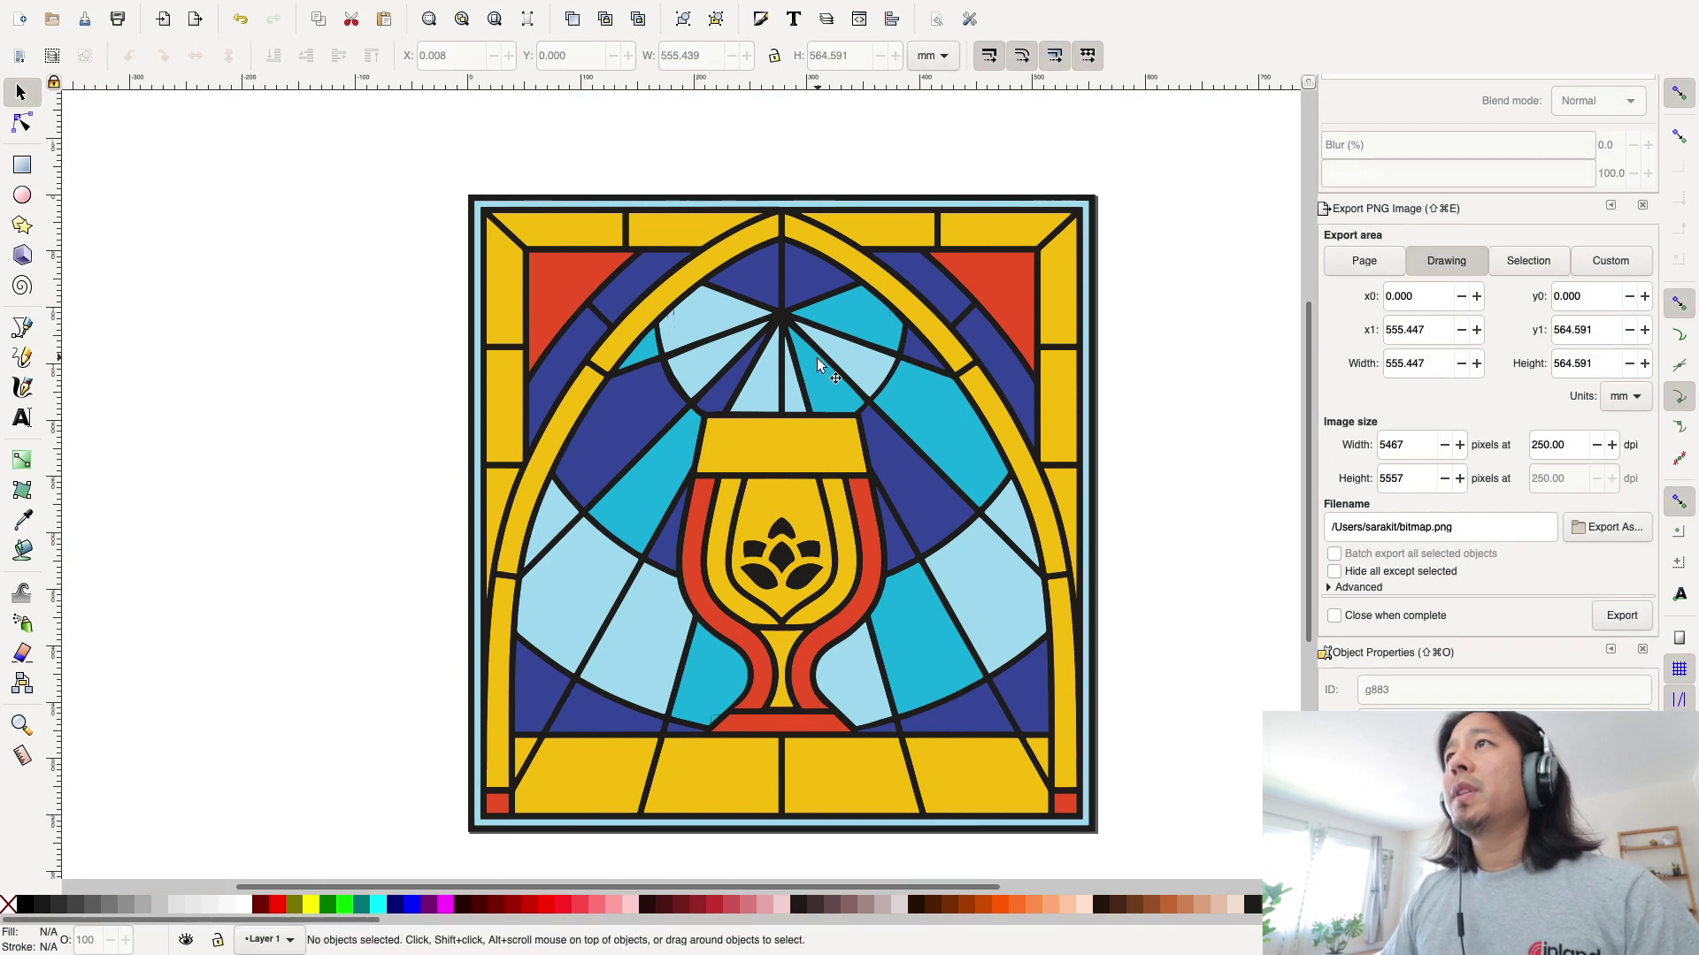
pyautogui.moveTo(801, 354); pyautogui.dragTo(439, 294)
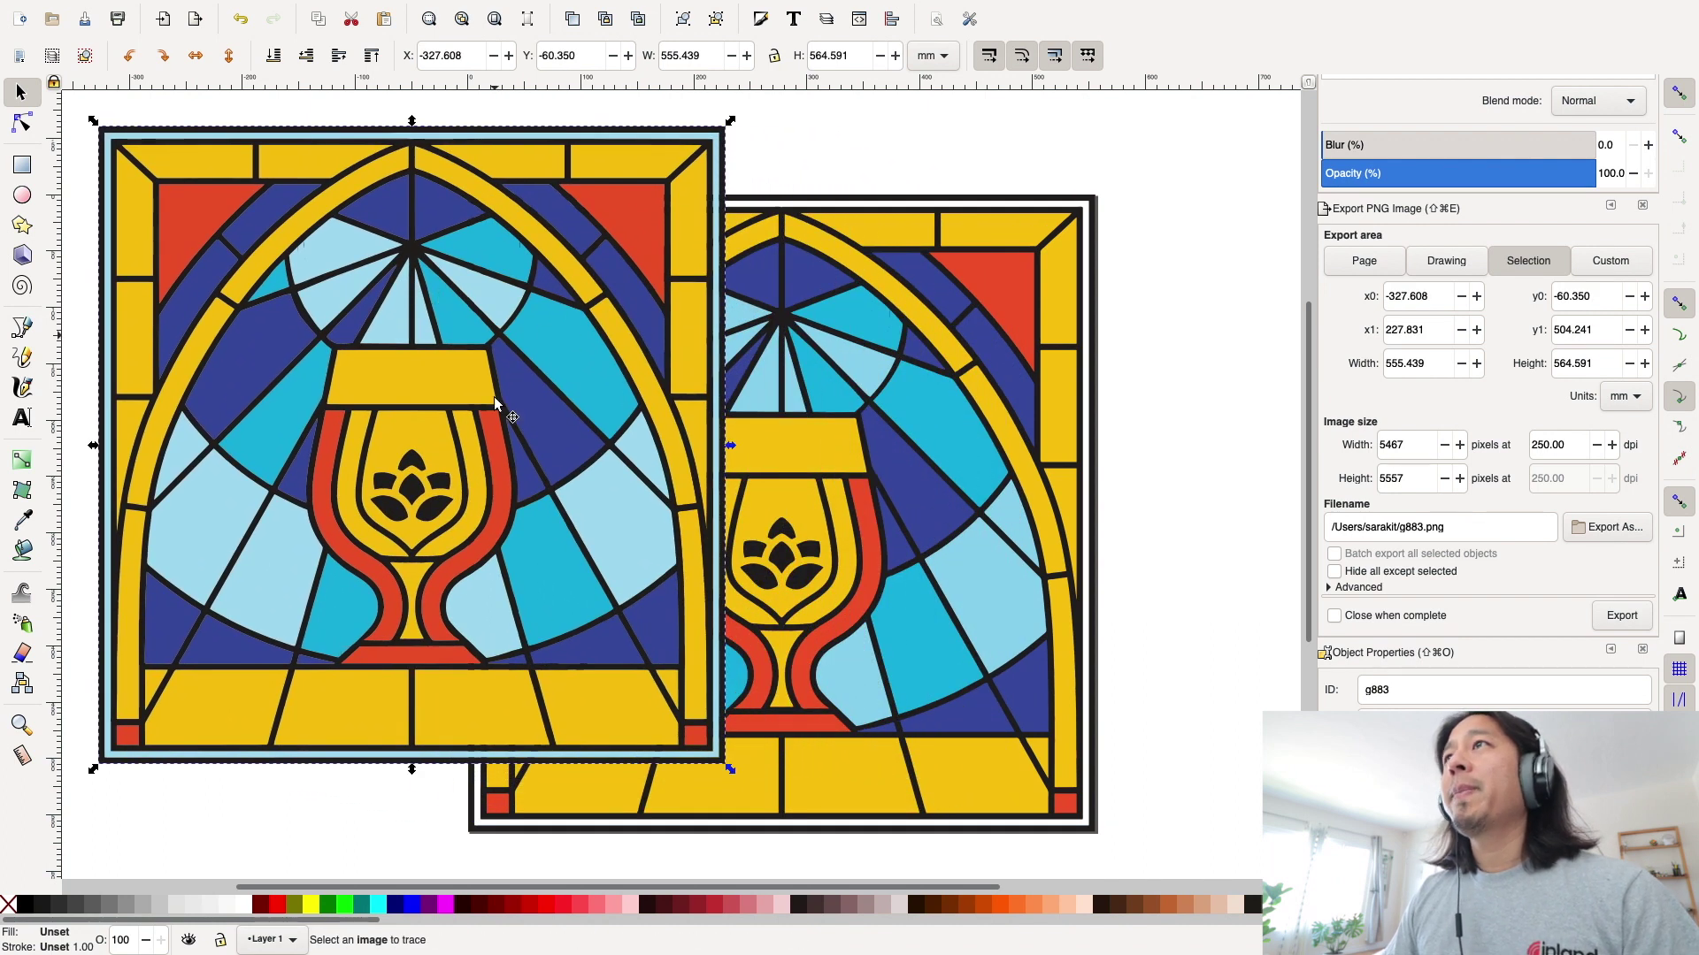
pyautogui.click(982, 329)
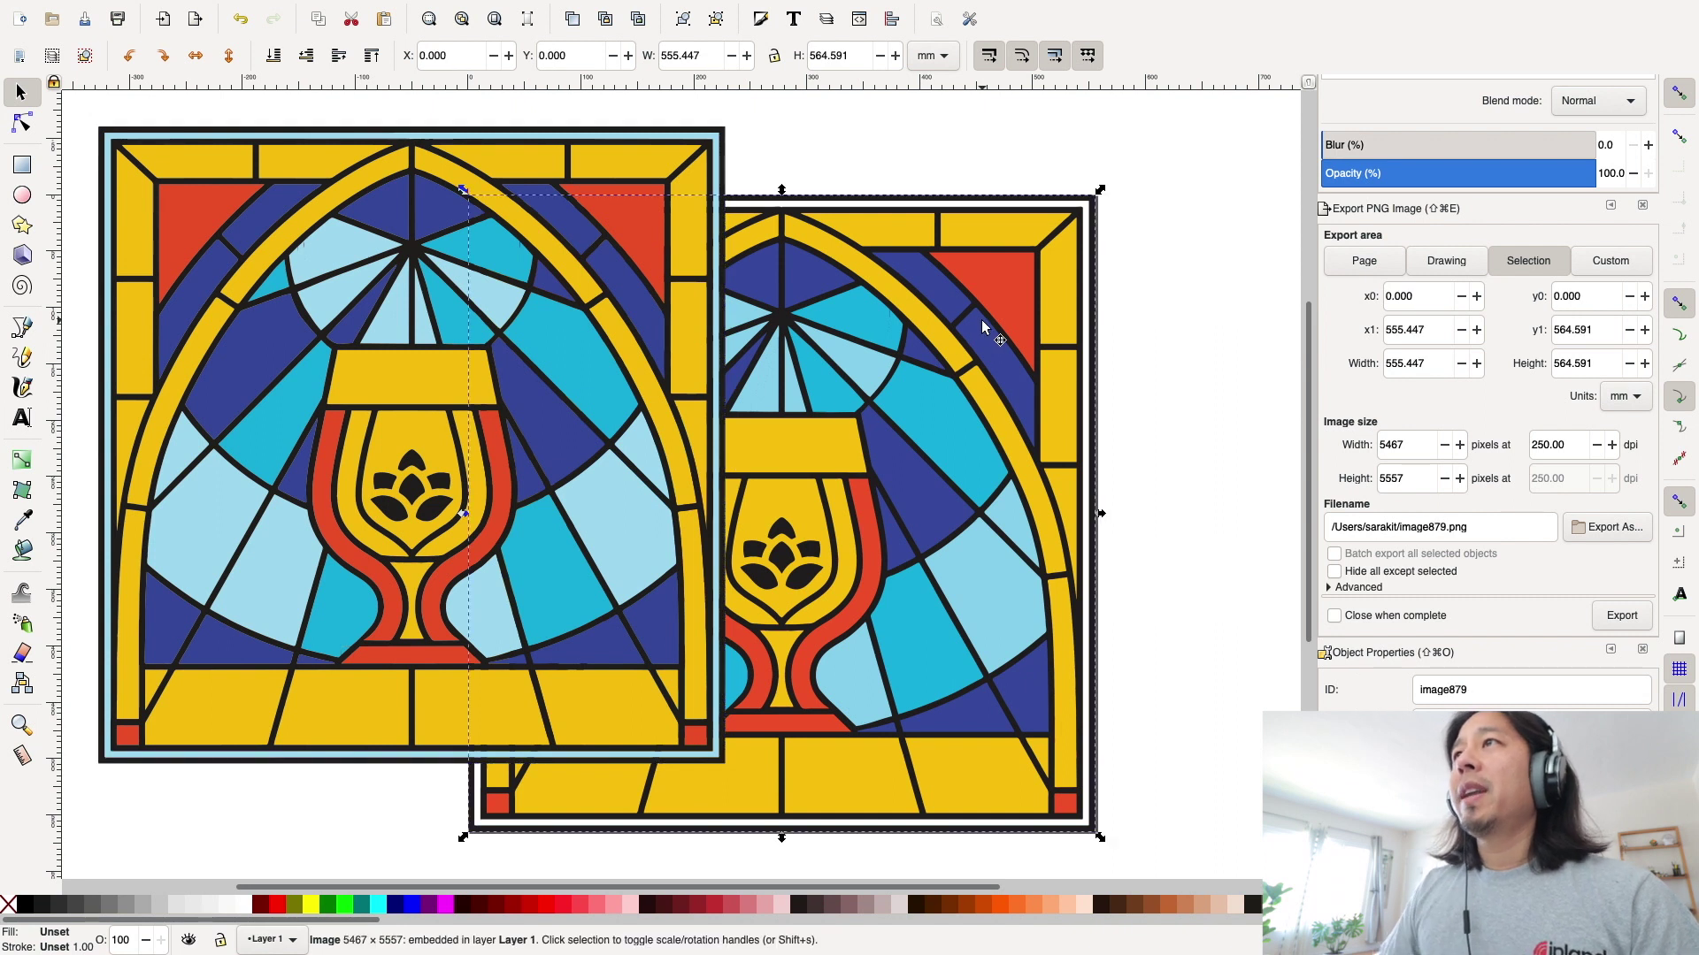
pyautogui.moveTo(937, 358); pyautogui.dragTo(1021, 381)
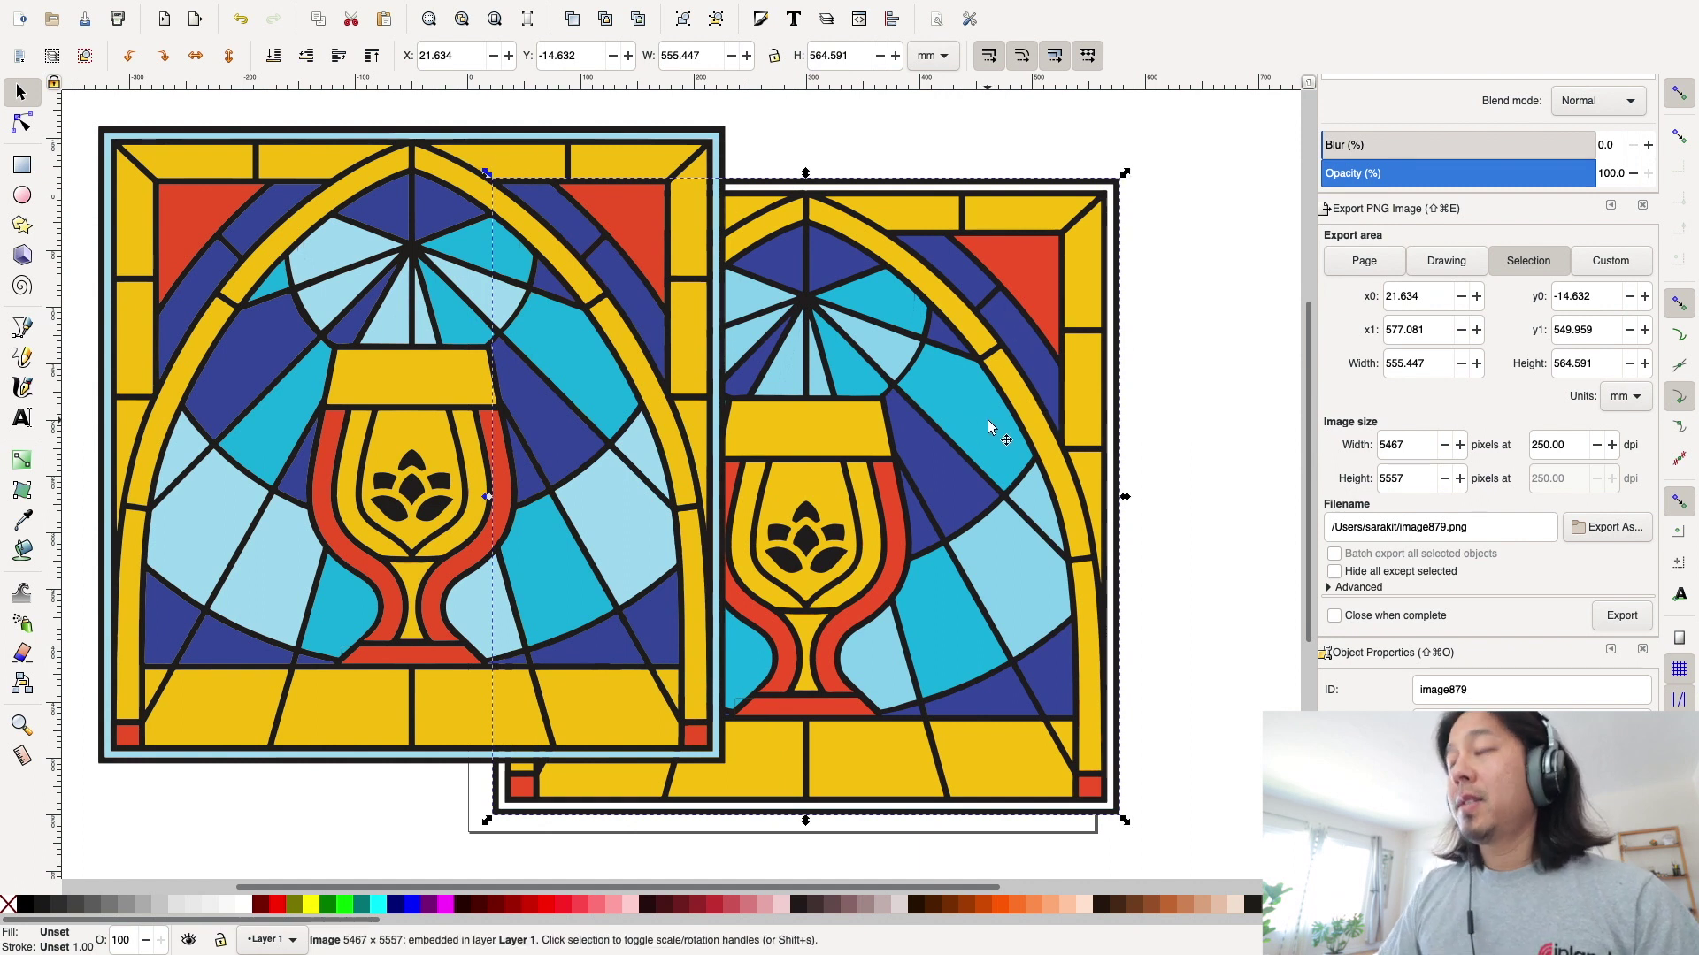
pyautogui.press('Delete')
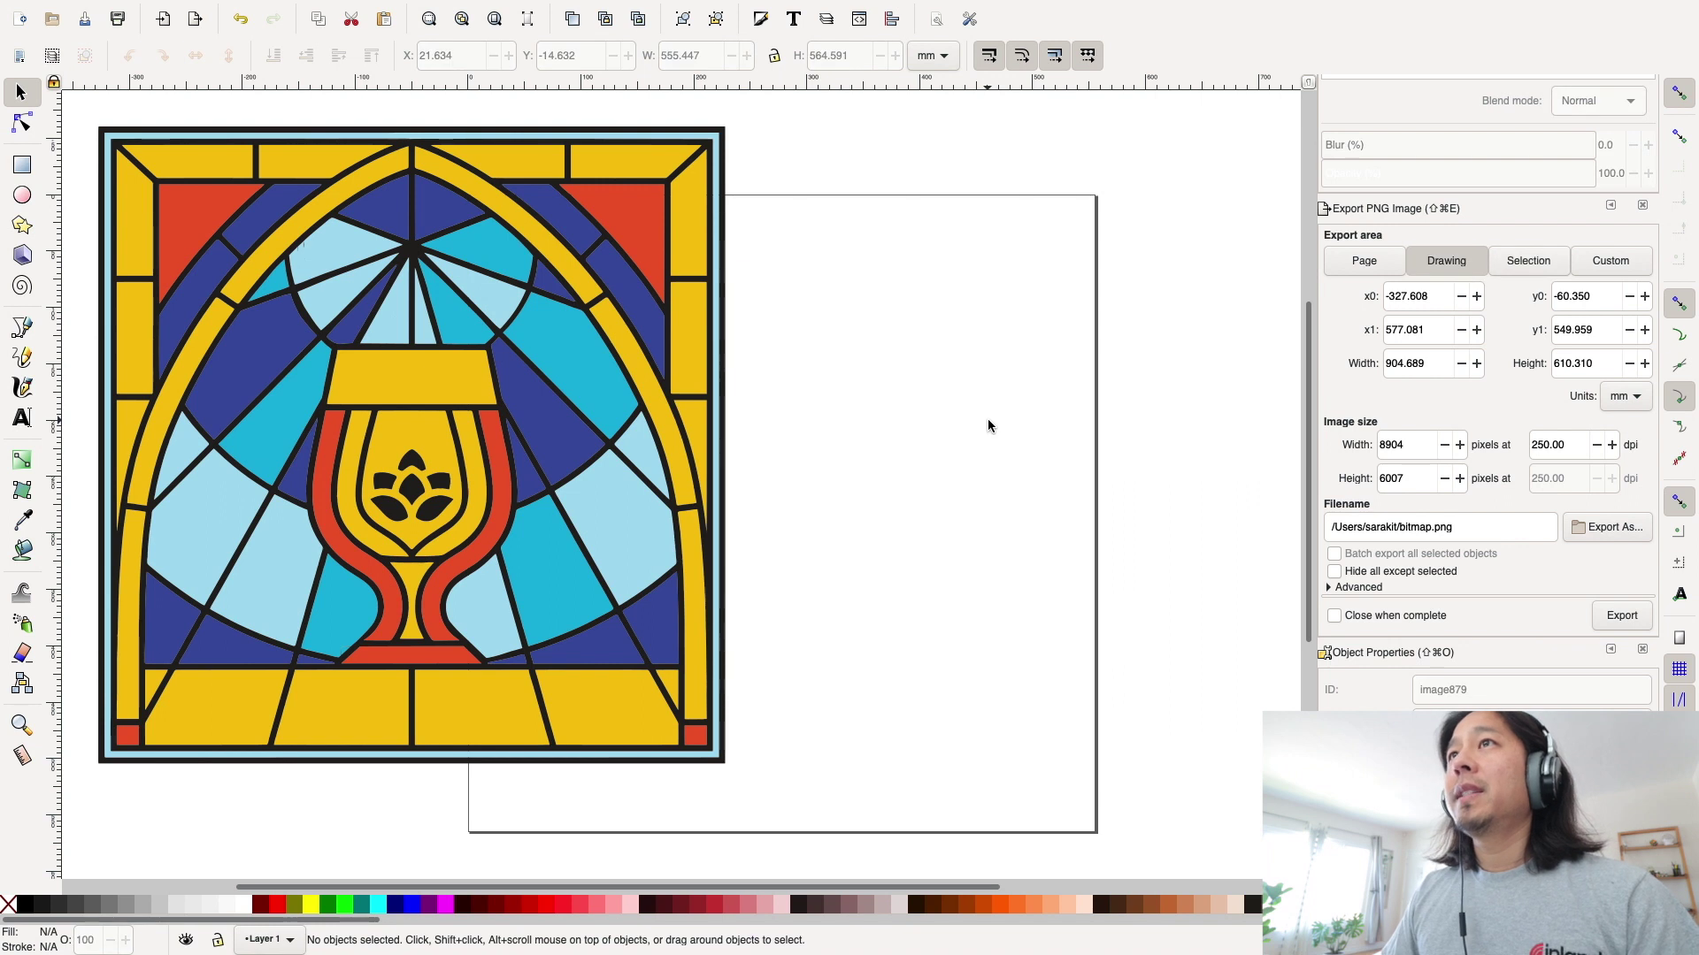
# Move the traced group back over the page, to about X -0.8 mm and Y 2.4 mm
pyautogui.moveTo(585, 340); pyautogui.dragTo(954, 416)
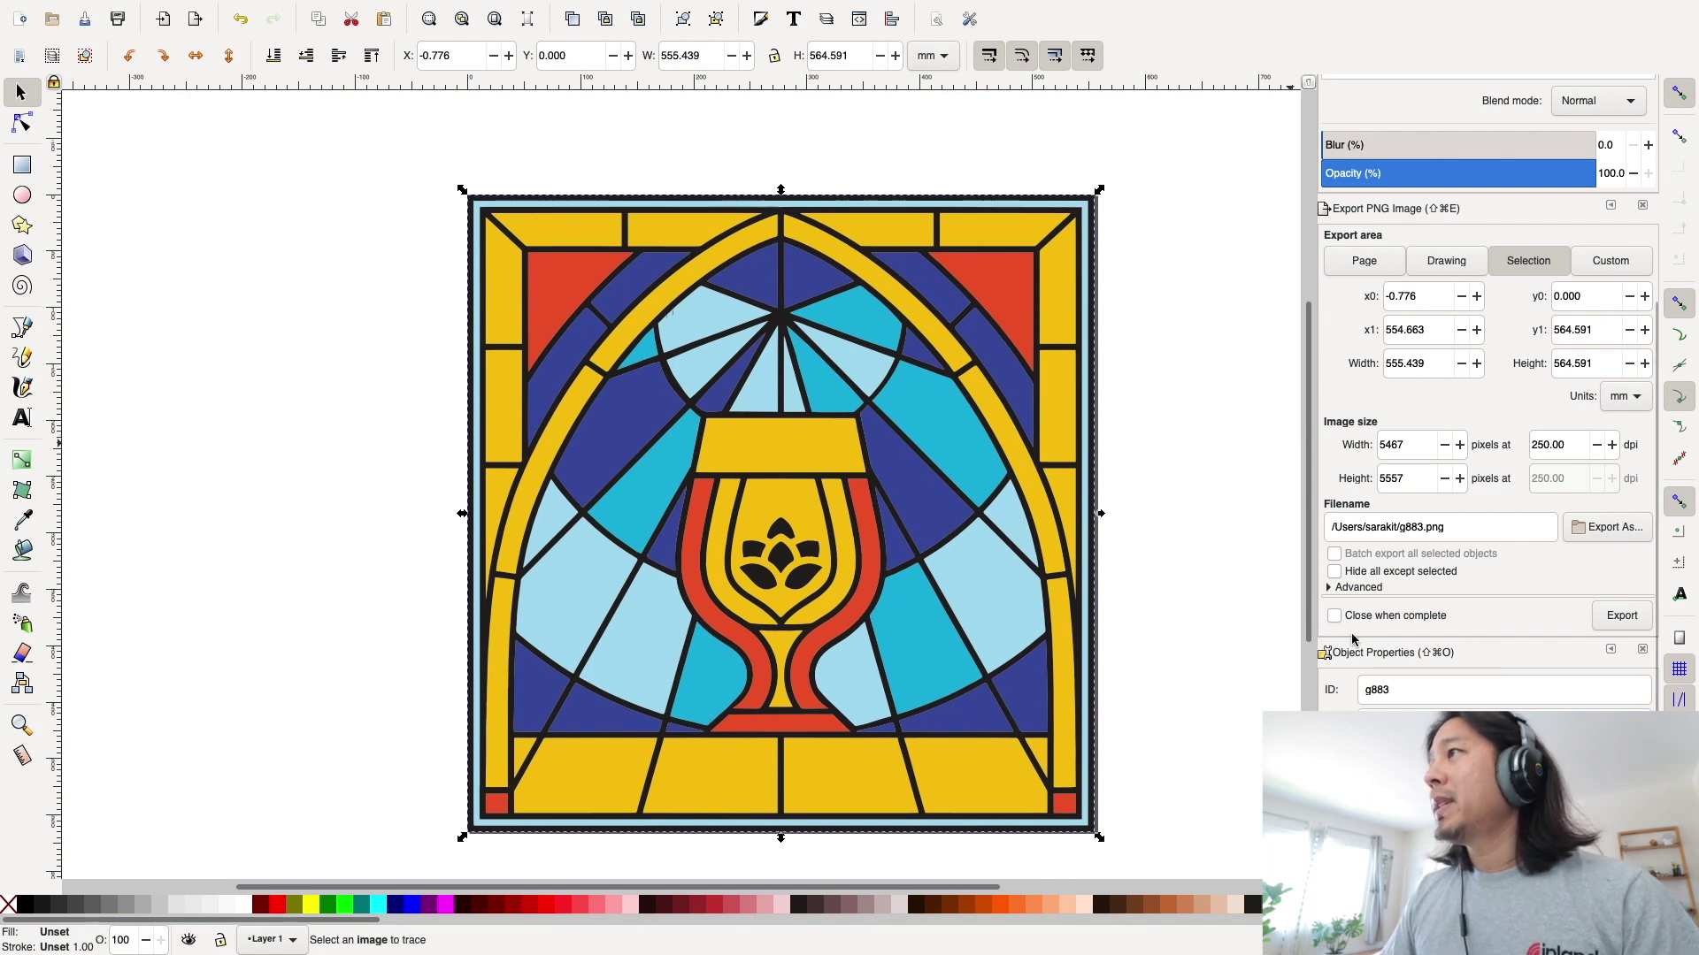
pyautogui.moveTo(857, 411)
pyautogui.mouseDown()
pyautogui.moveTo(838, 453)
pyautogui.moveTo(855, 415)
pyautogui.mouseUp()
pyautogui.scroll(-3, 857, 418)
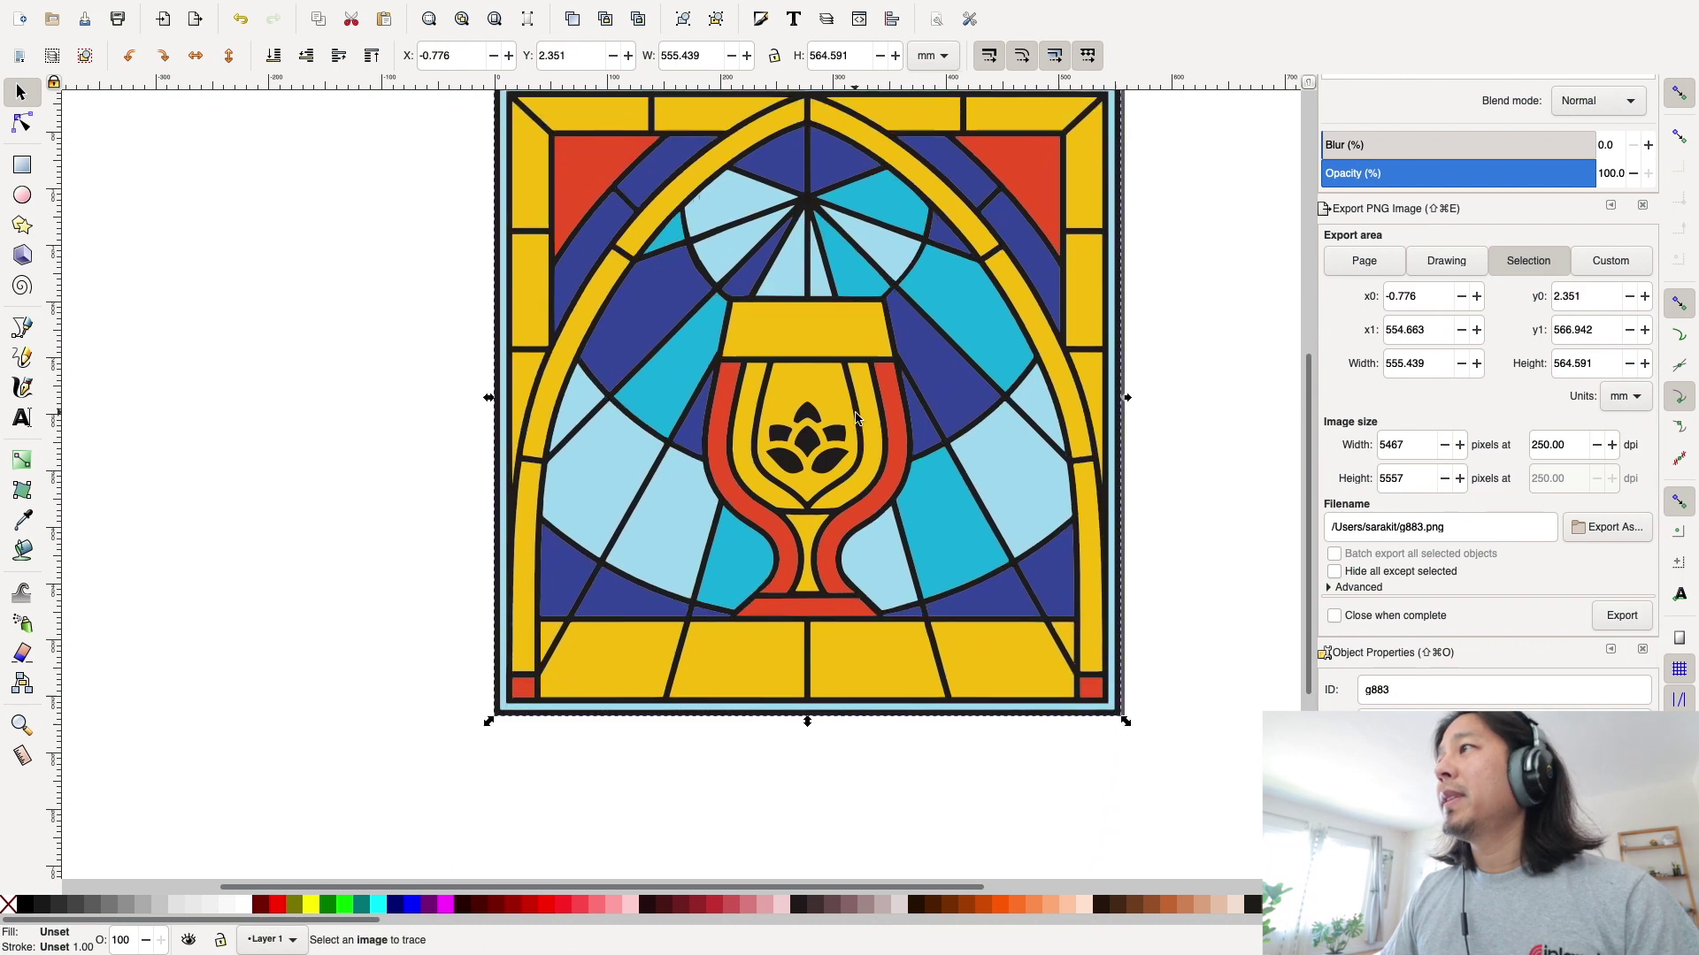
pyautogui.scroll(2, 857, 418)
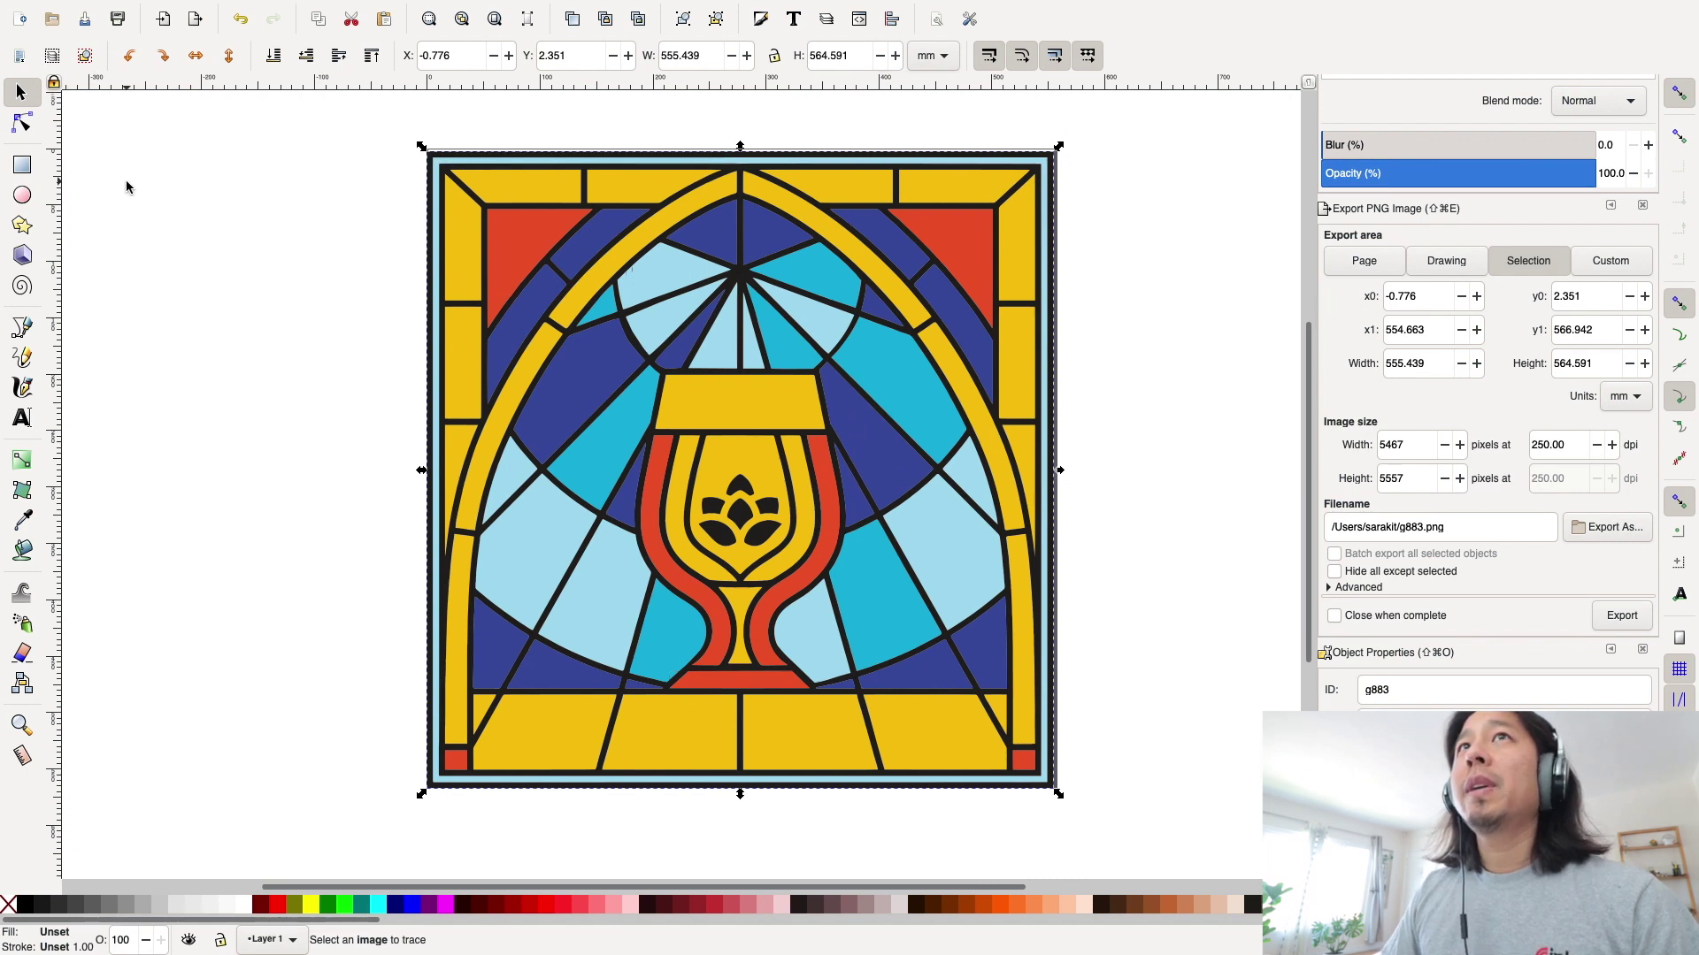
pyautogui.hscroll(-2, 261, 218)
pyautogui.scroll(-1, 261, 218)
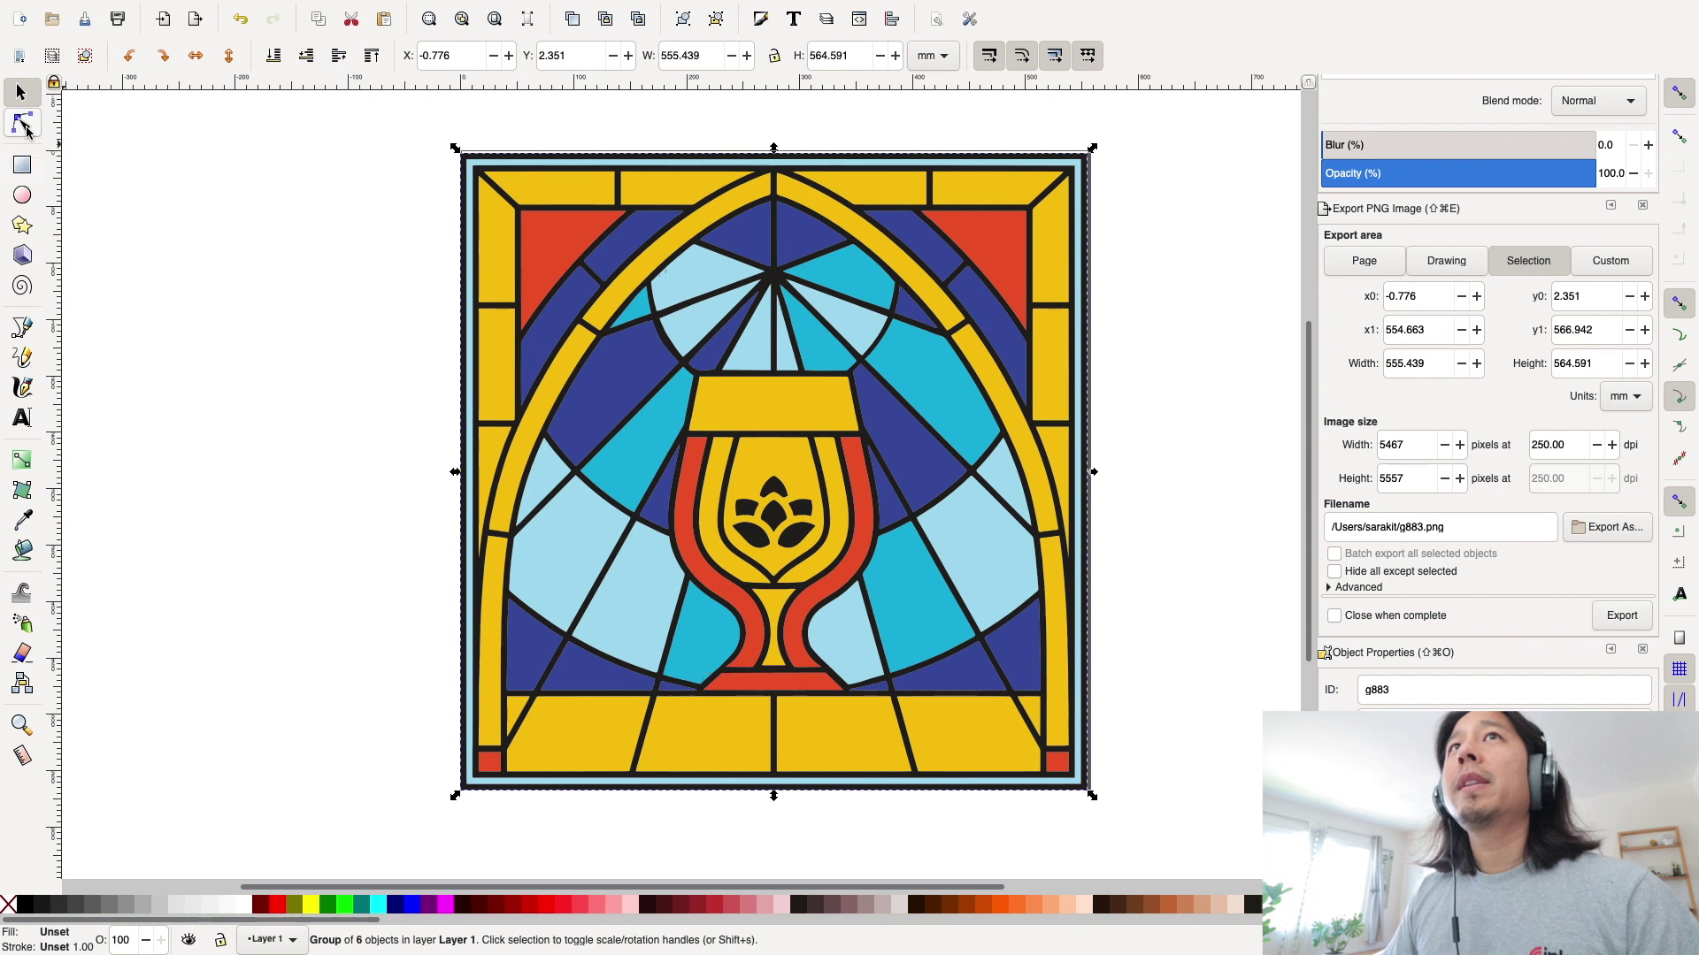
# Select the black outline path inside the traced group with the Node tool to show its nodes
pyautogui.click(27, 130)
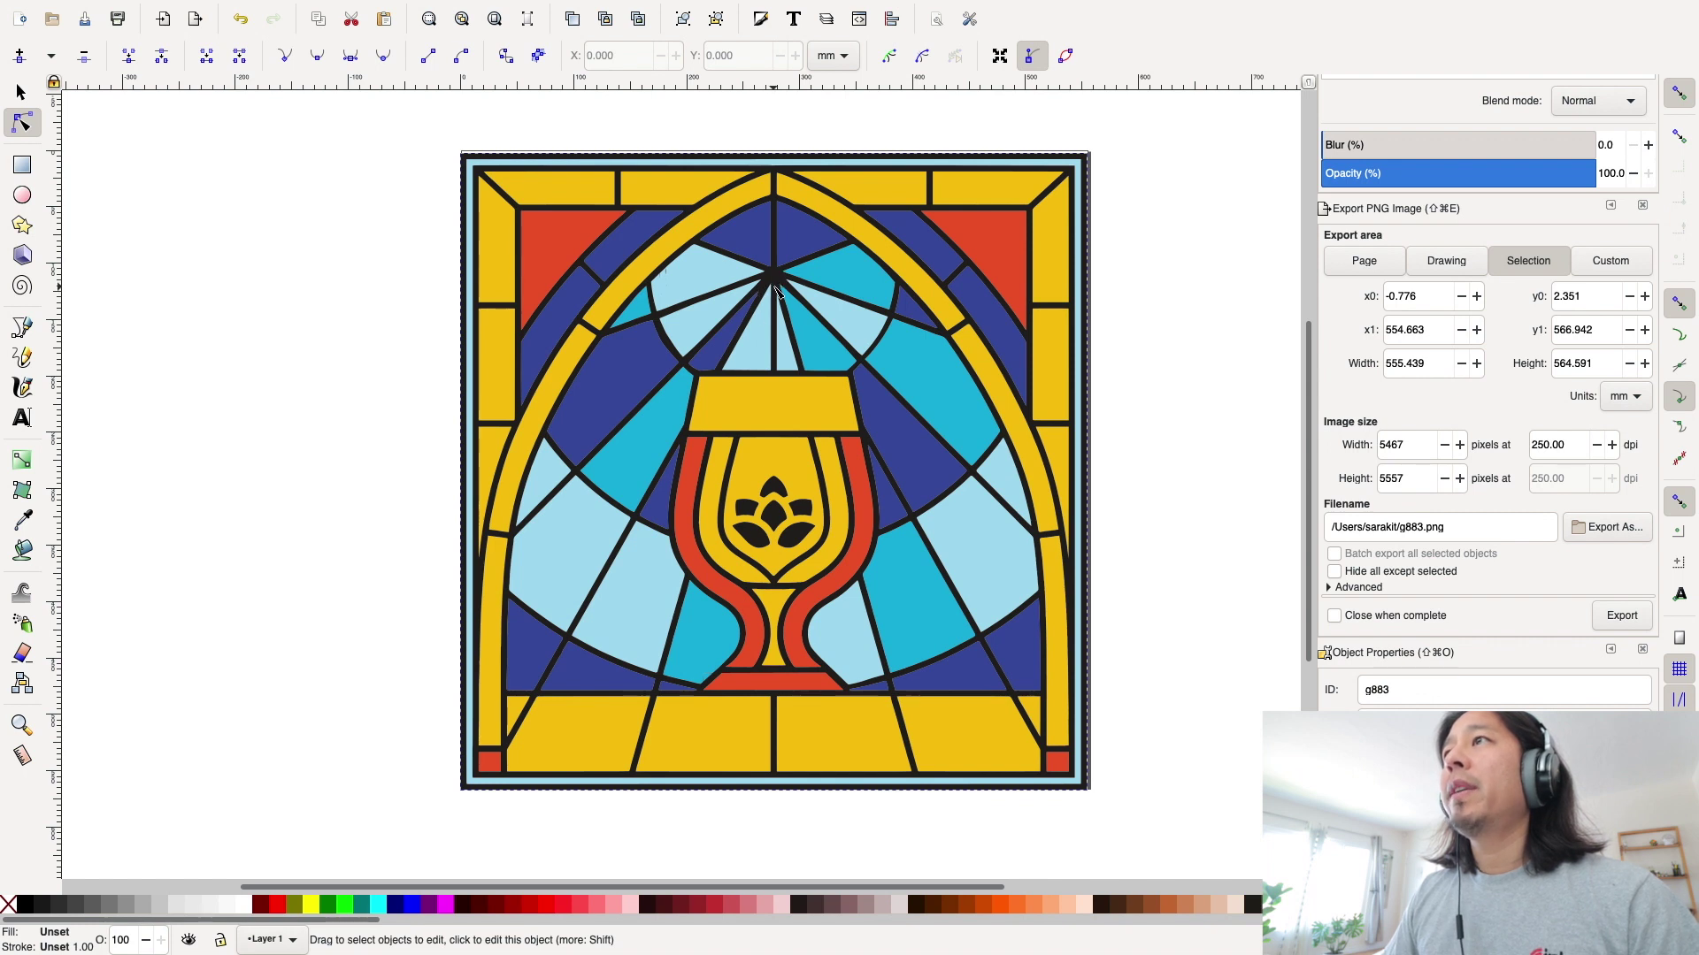
pyautogui.scroll(5, 774, 287)
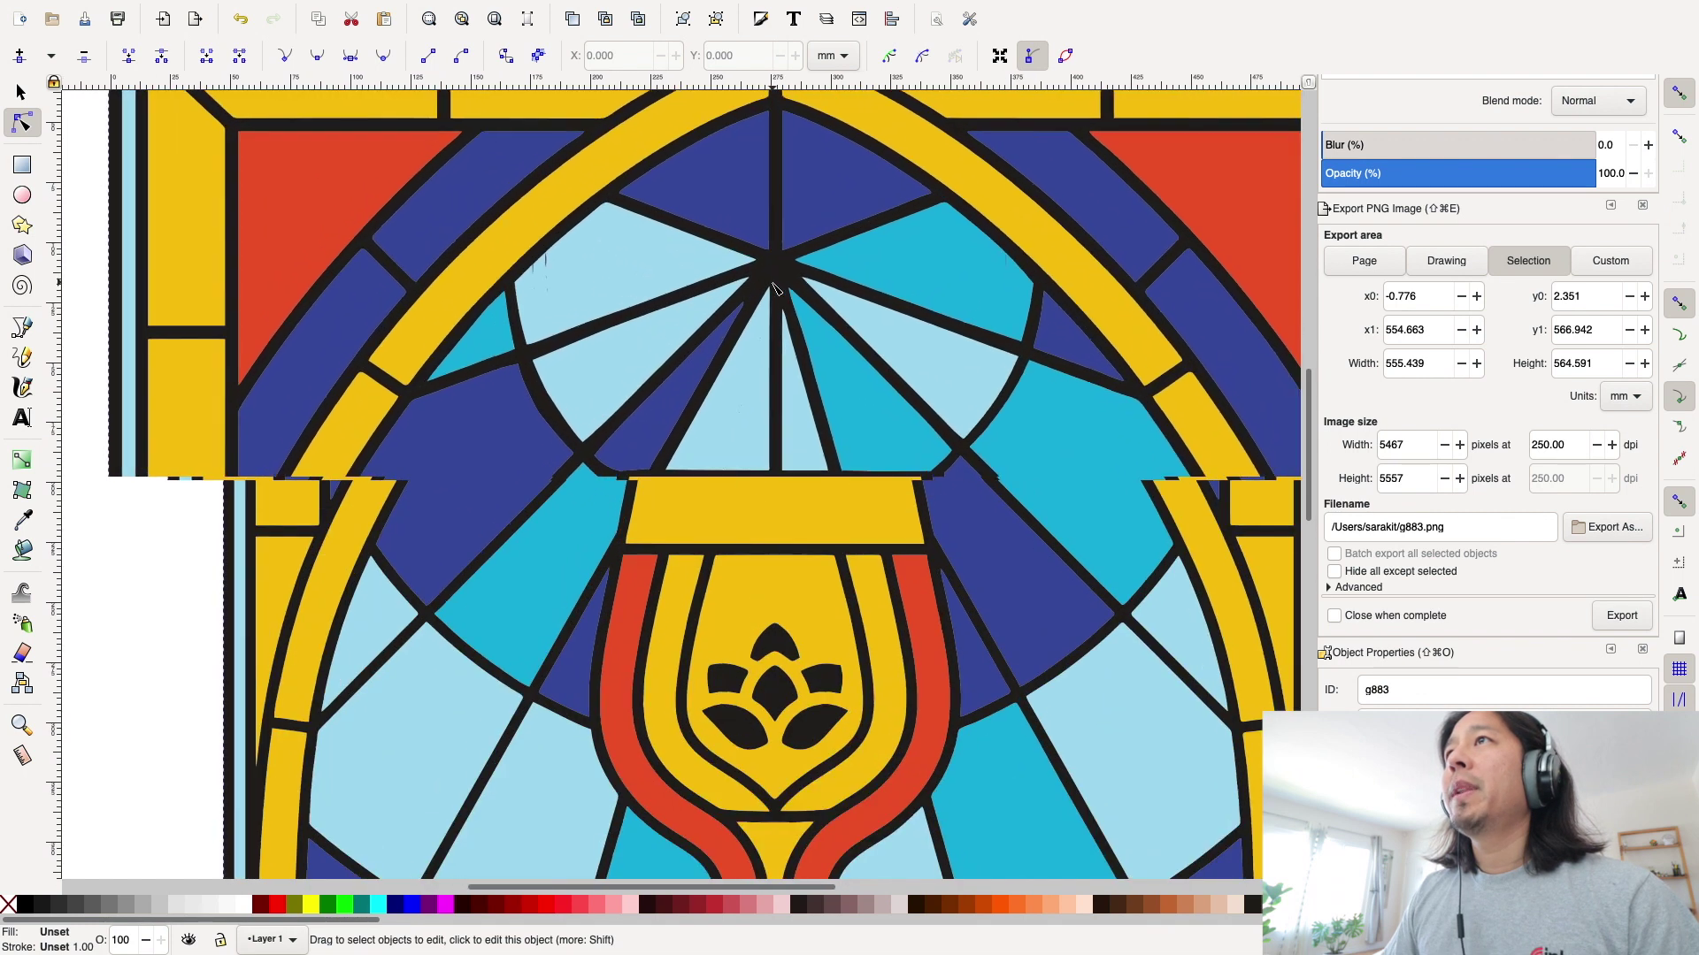
pyautogui.click(779, 278)
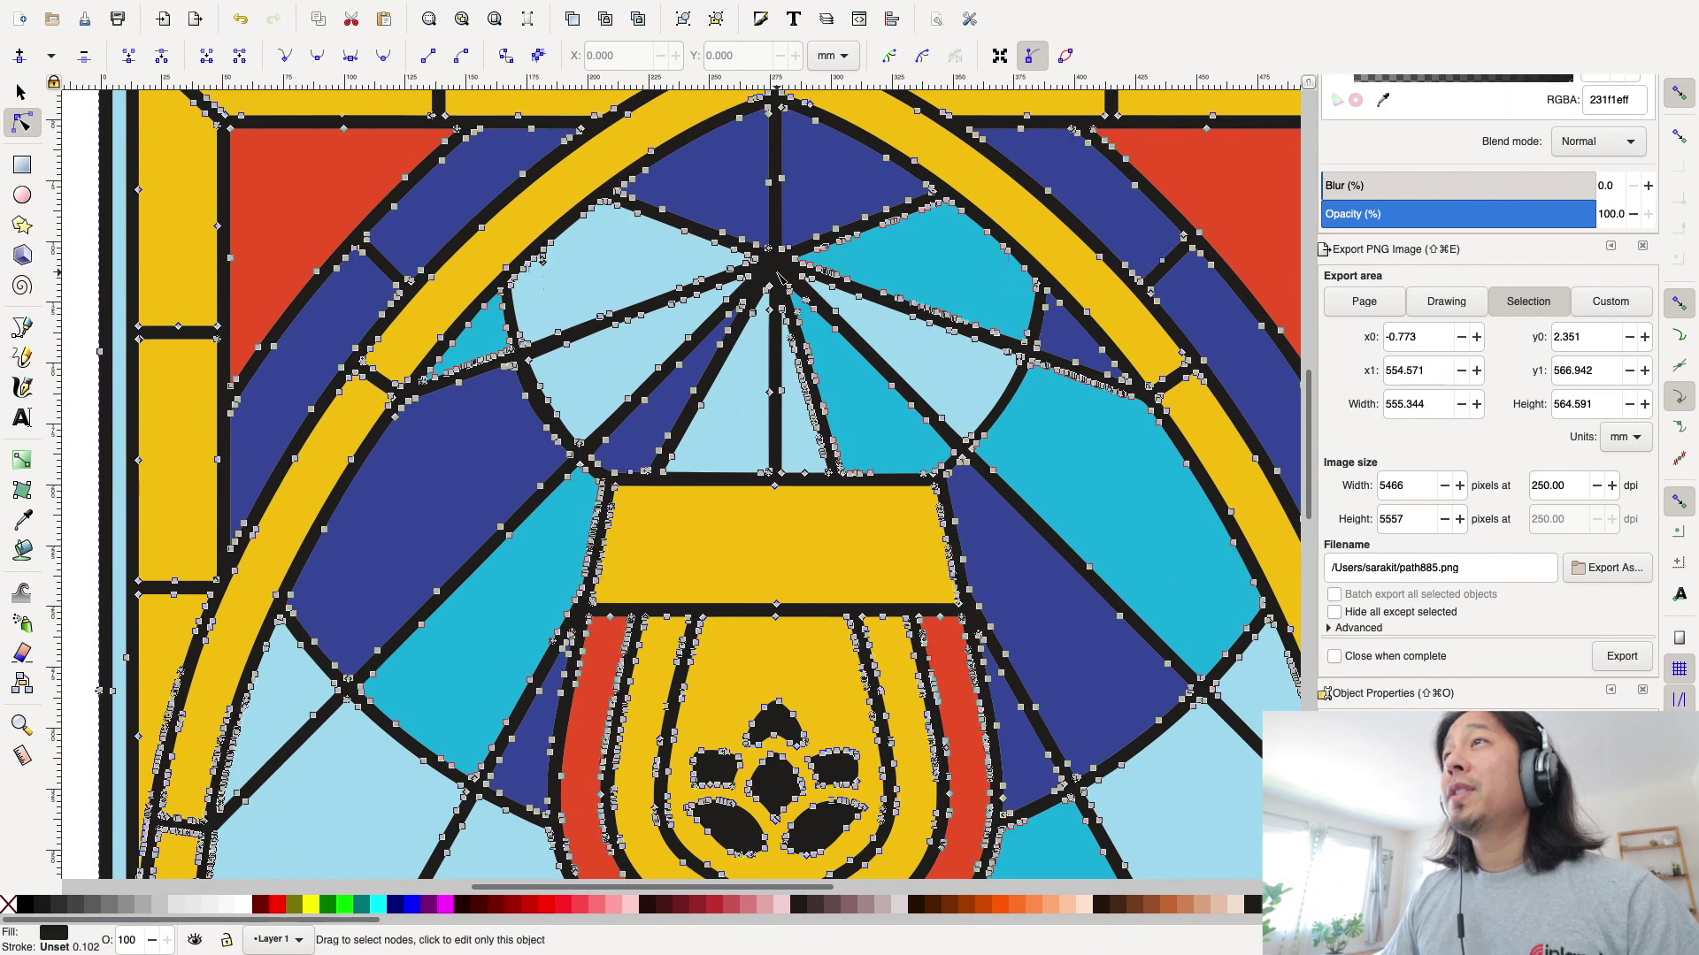
# Examine the distribution of nodes along the black outline path across the arch, rays and glass
pyautogui.scroll(3, 778, 279)
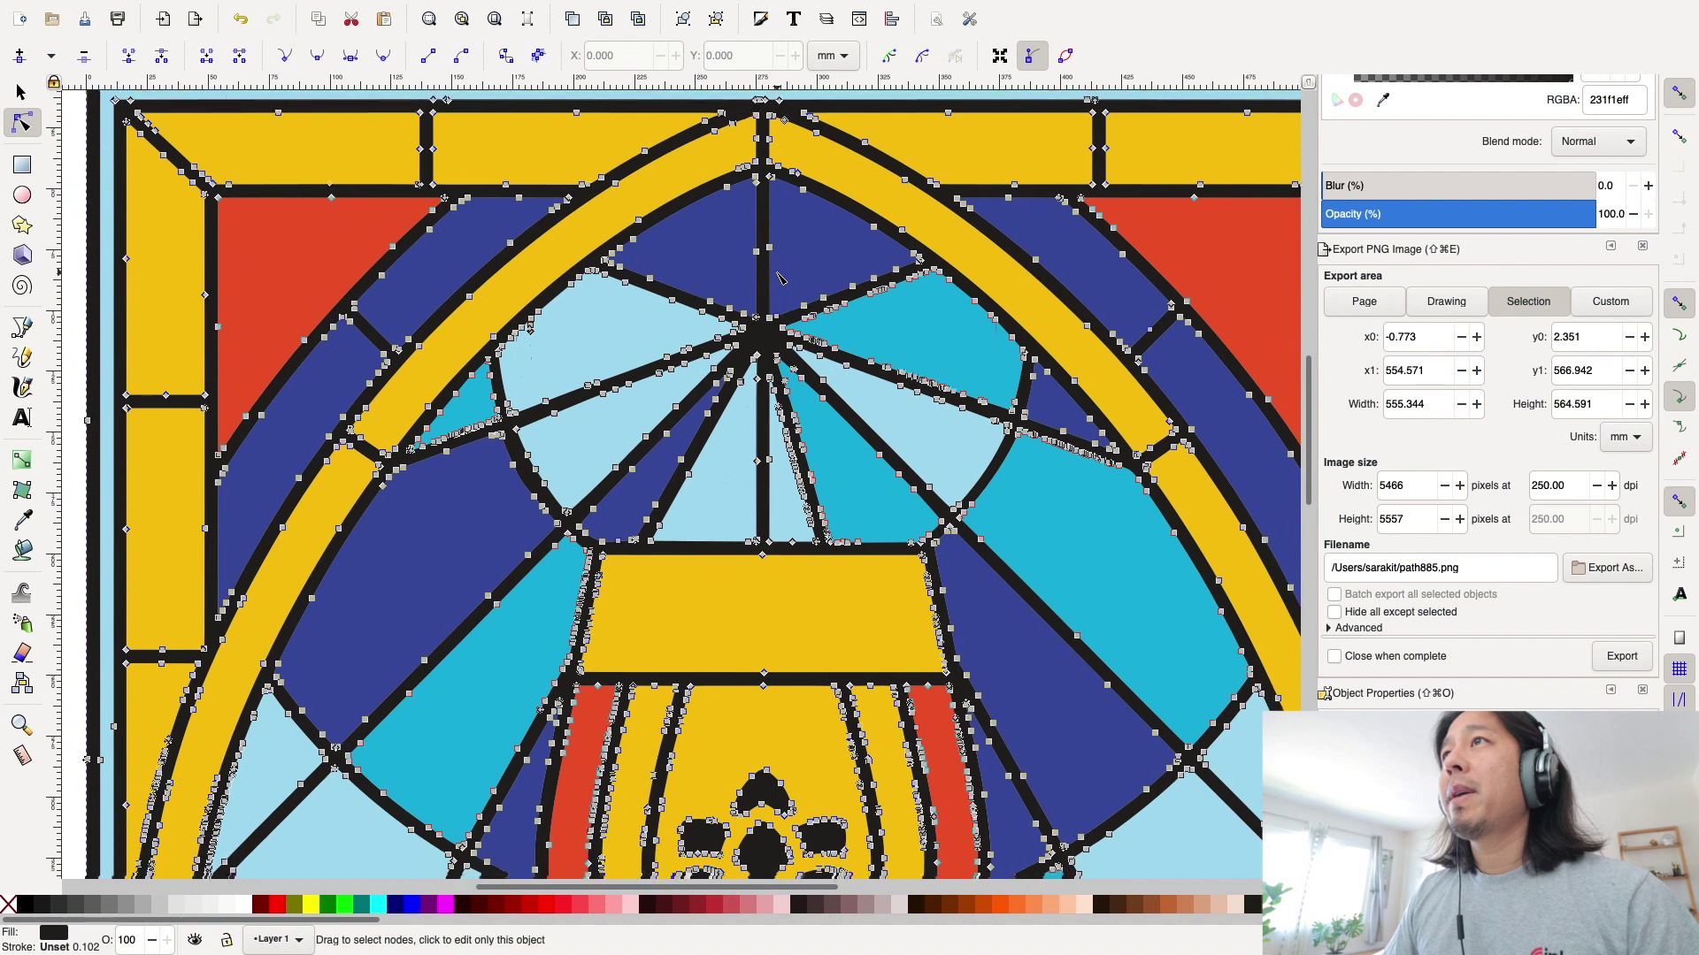
pyautogui.scroll(-3, 778, 278)
pyautogui.scroll(3, 779, 278)
pyautogui.scroll(-2, 778, 278)
pyautogui.hscroll(2, 778, 279)
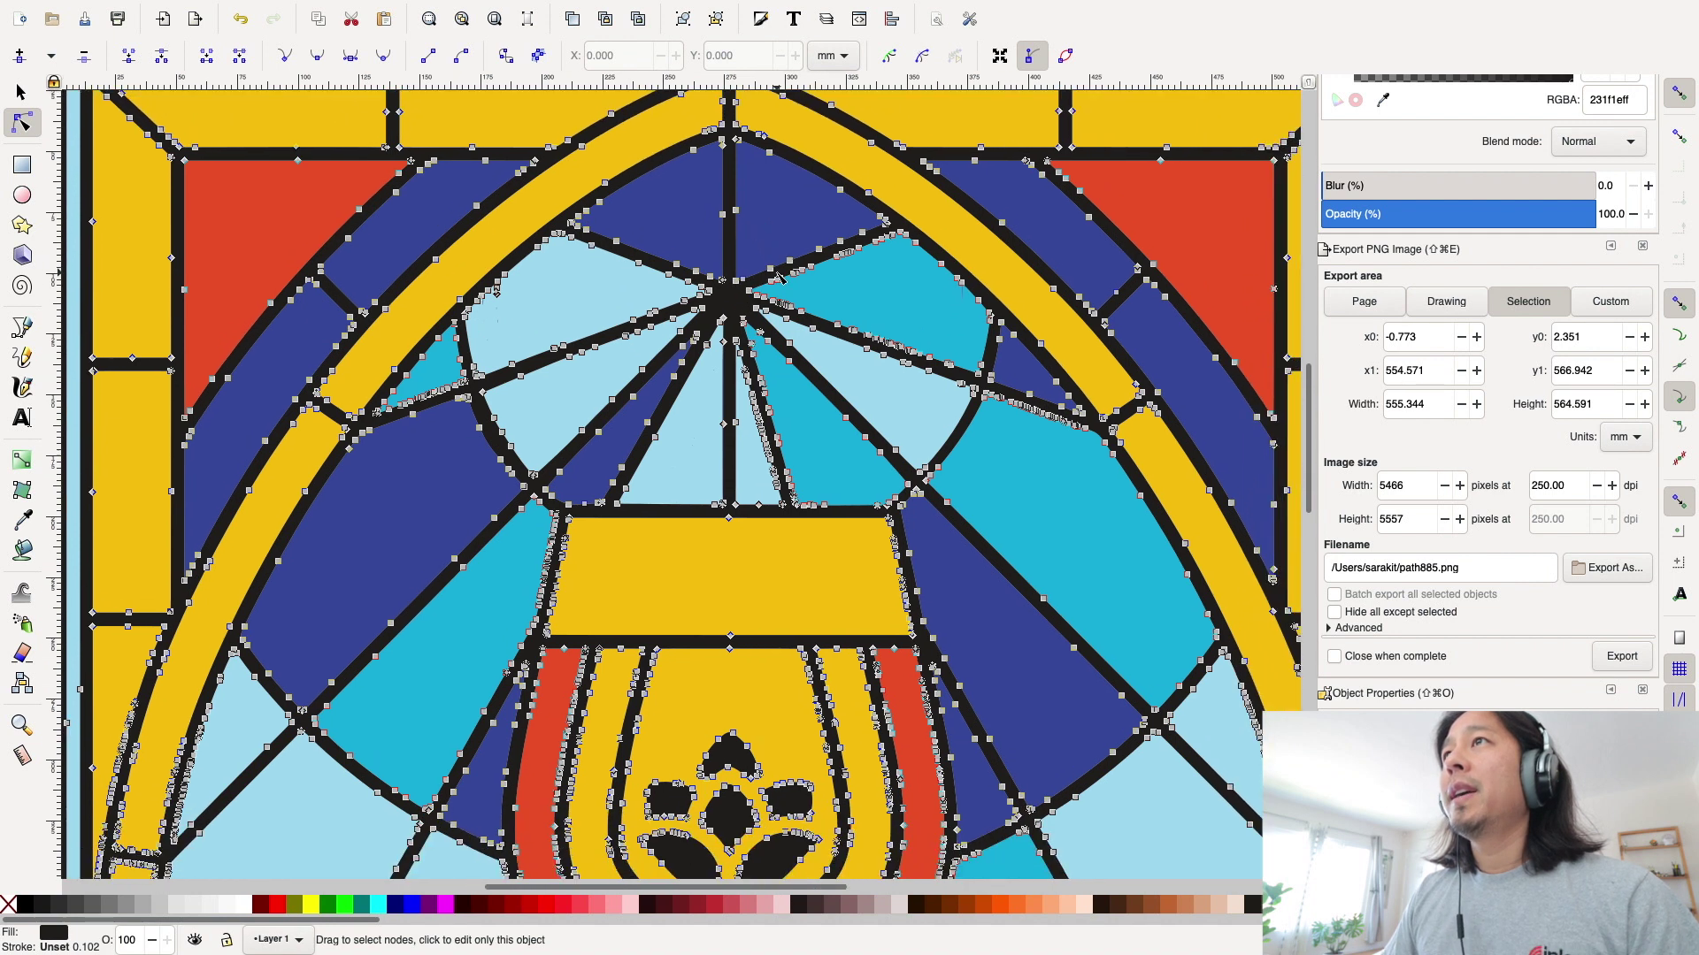
pyautogui.keyDown('ctrl'); pyautogui.scroll(-1, 778, 278); pyautogui.keyUp('ctrl')
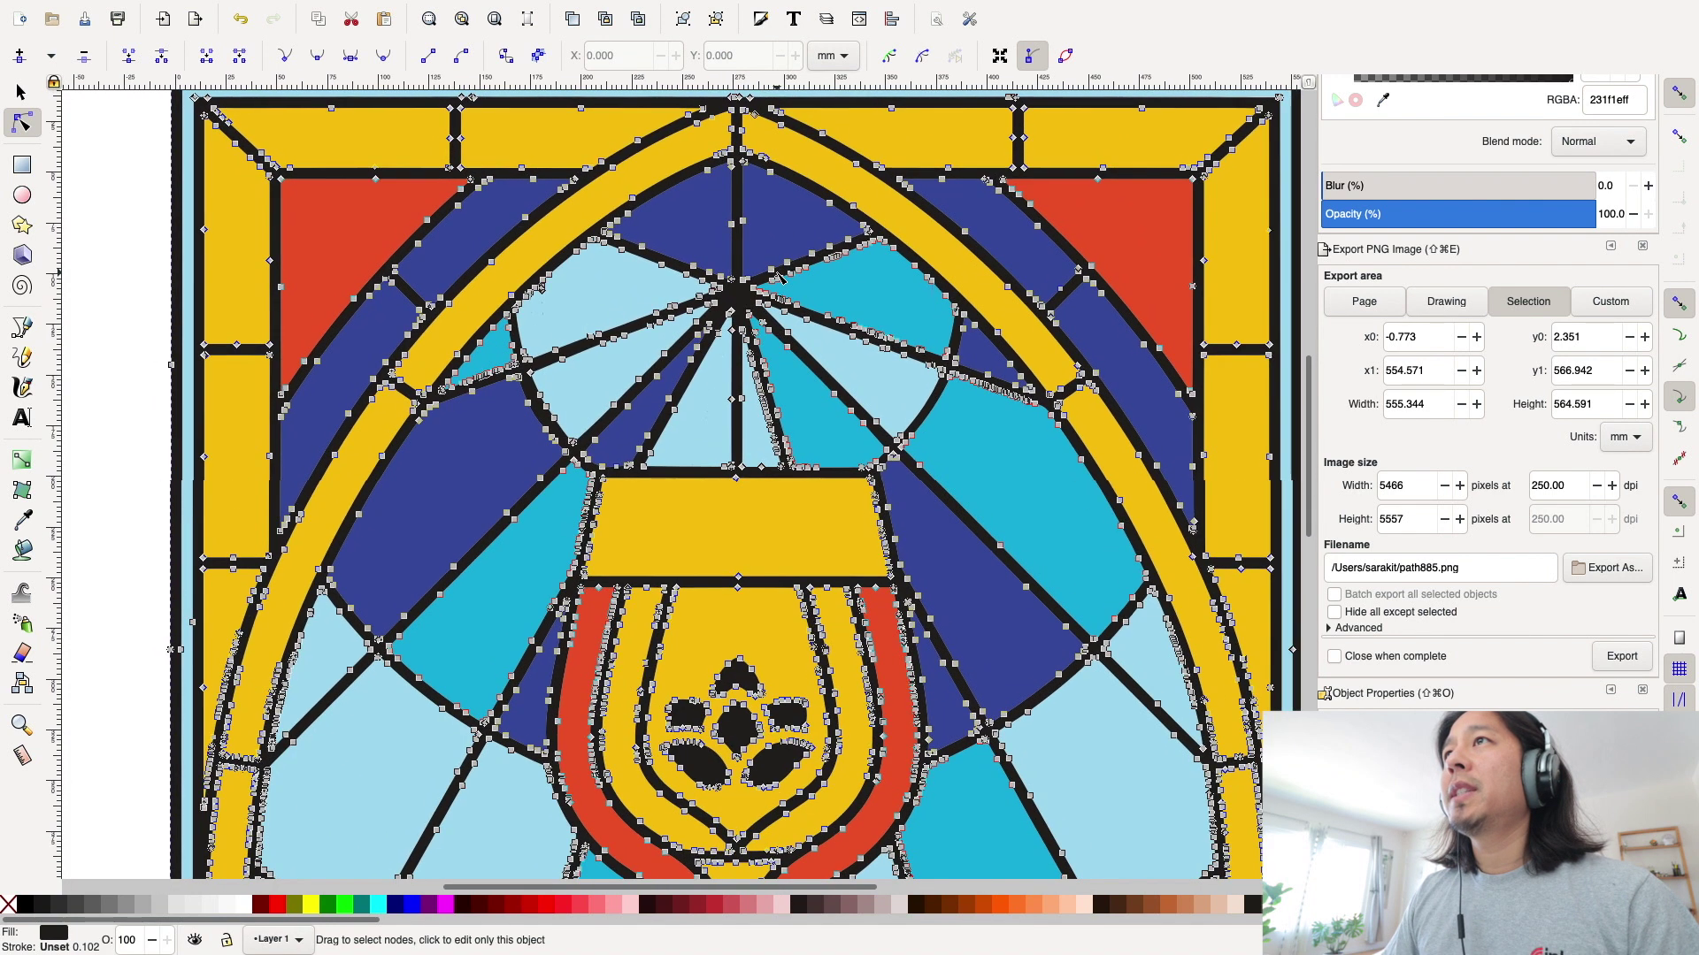
pyautogui.keyDown('ctrl'); pyautogui.scroll(-1, 779, 279); pyautogui.keyUp('ctrl')
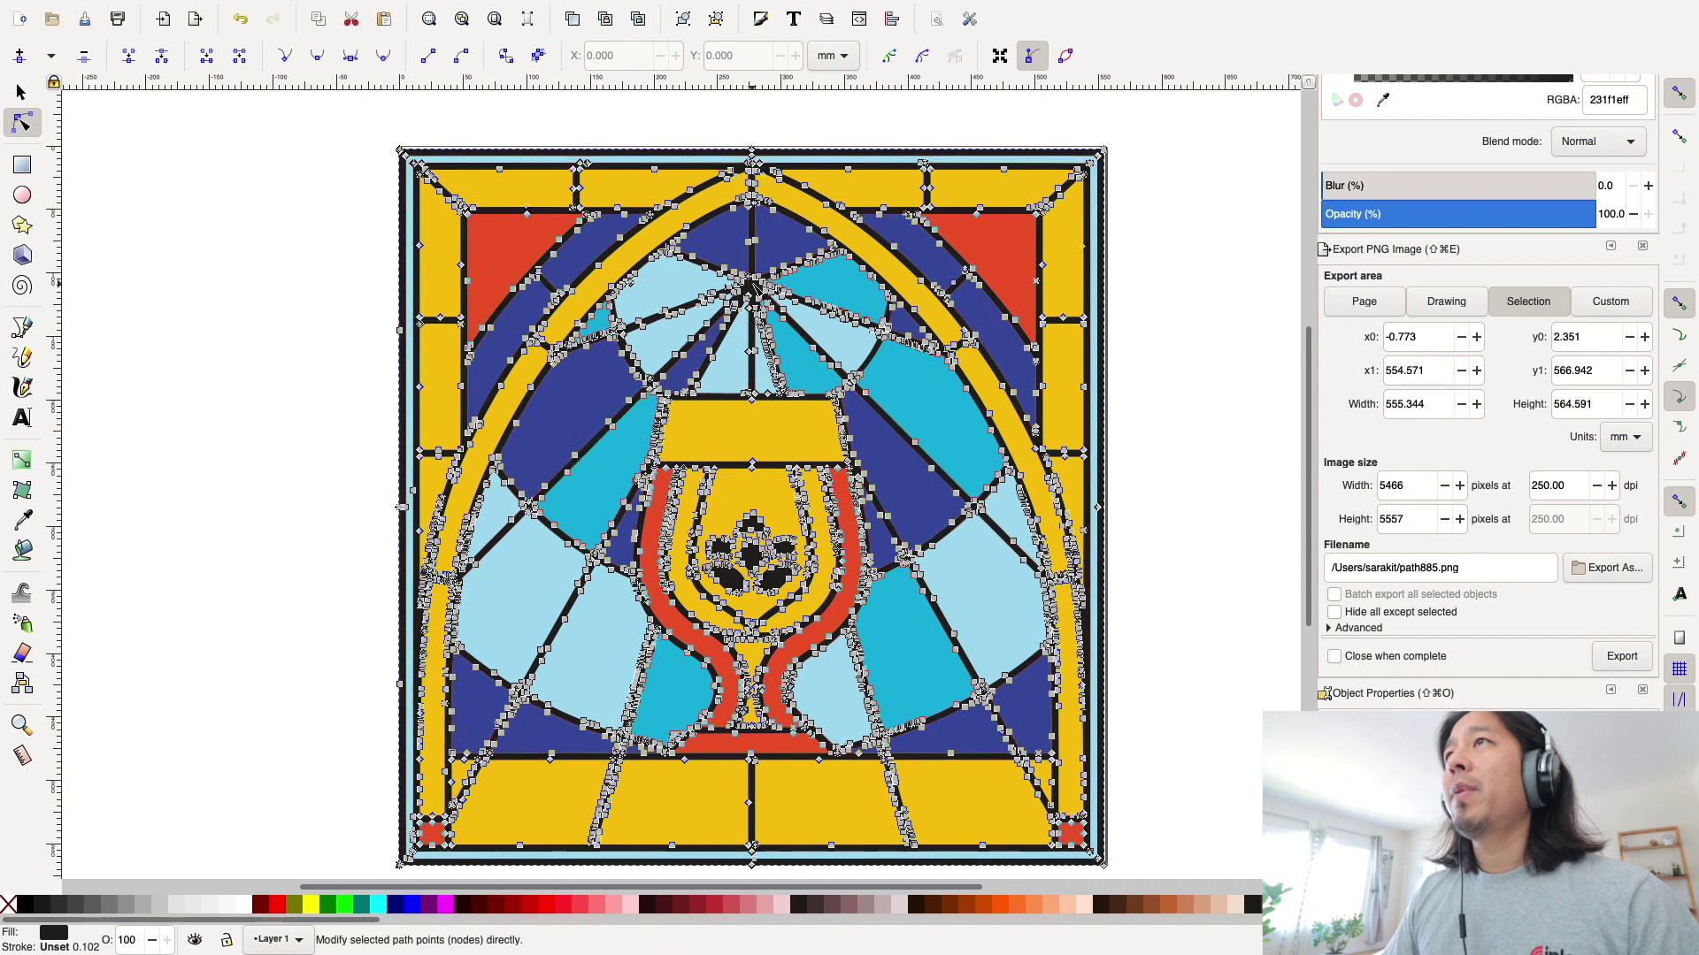
pyautogui.scroll(2, 752, 284)
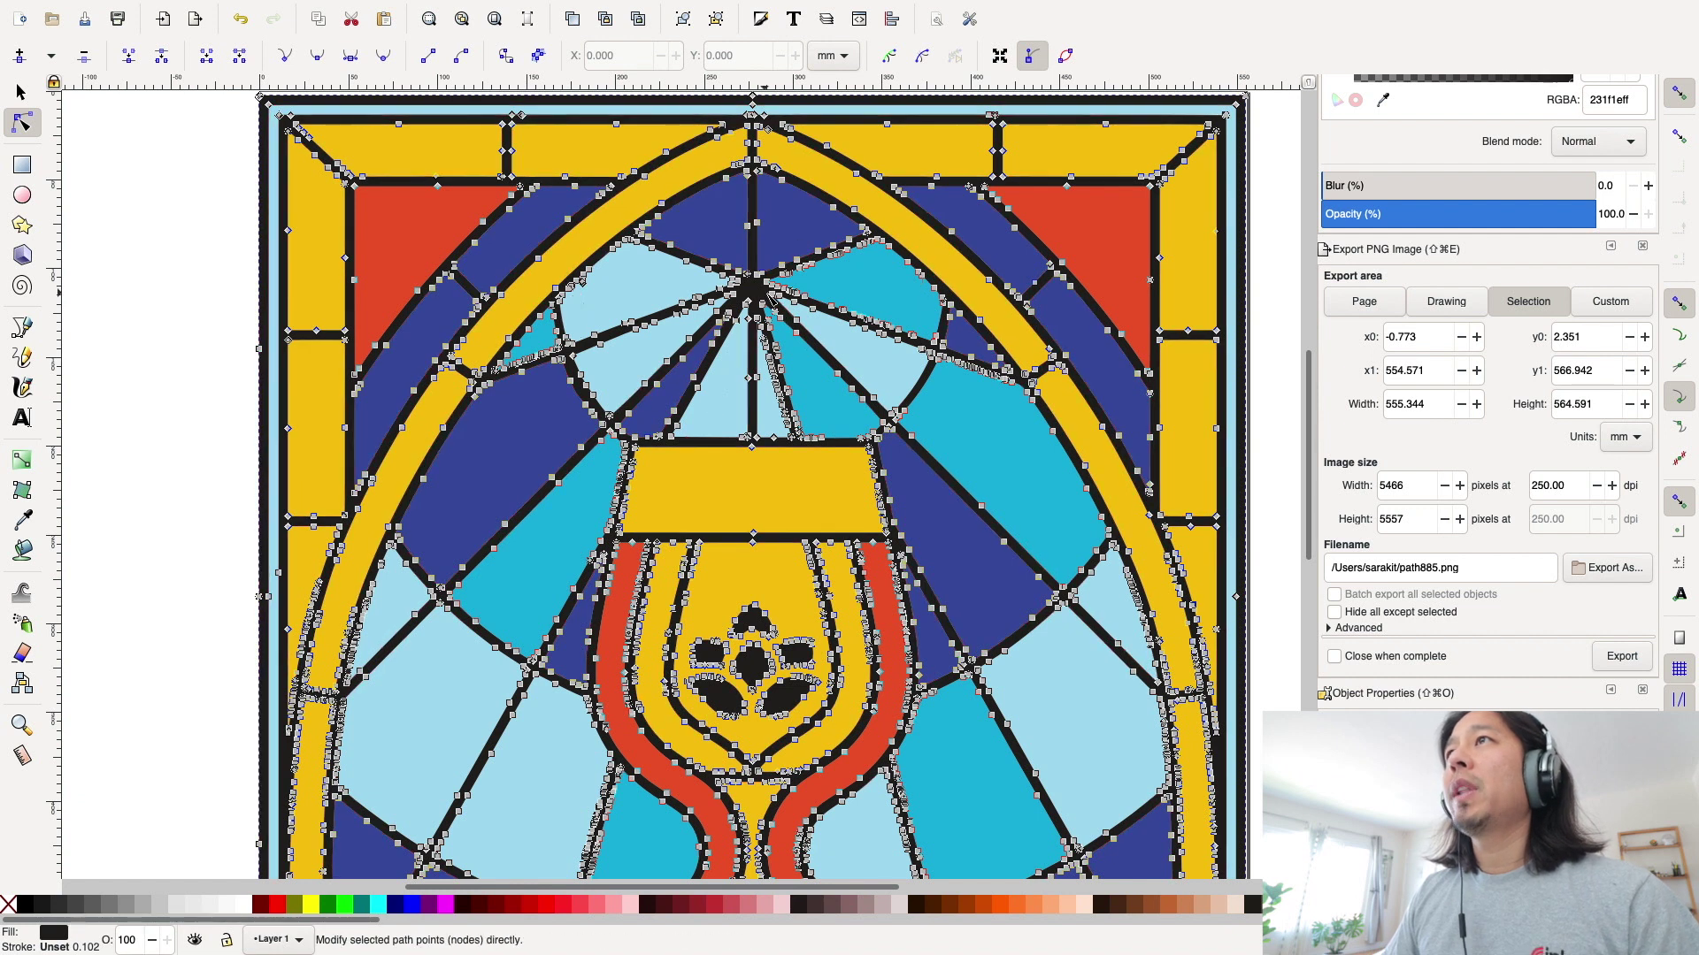
# Select the nodes where the rays converge and inspect the outline around the turquoise pane beside the hub
pyautogui.click(766, 289)
pyautogui.scroll(1, 770, 293)
pyautogui.scroll(2, 775, 296)
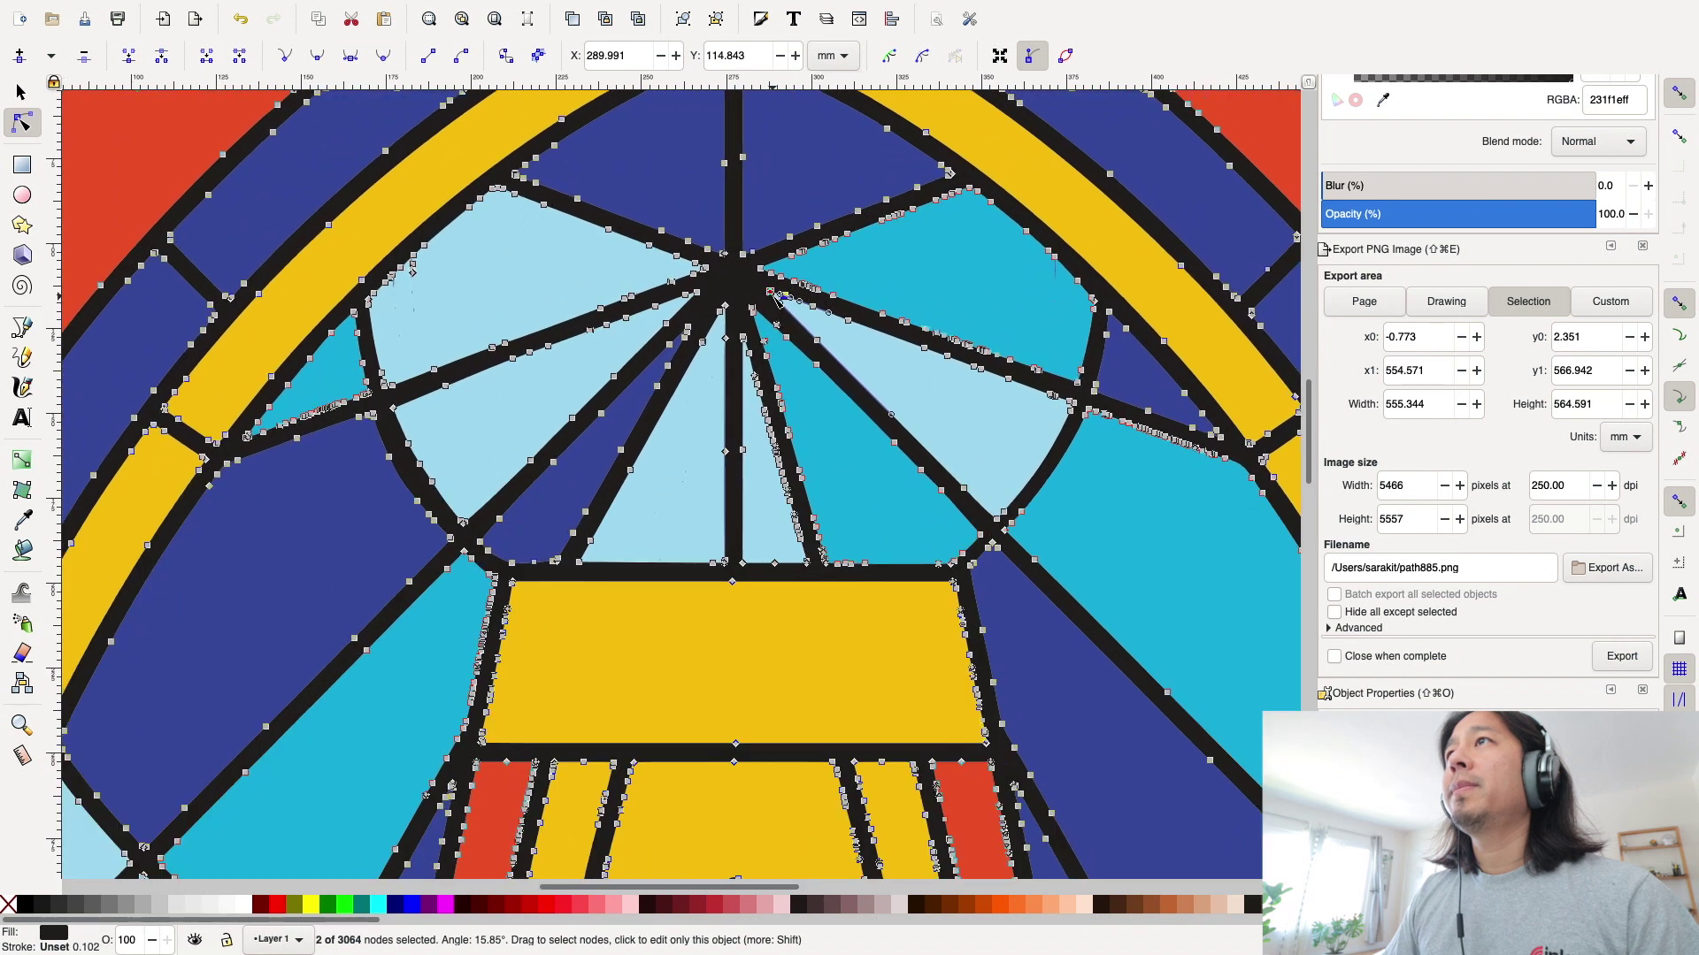
pyautogui.click(784, 298)
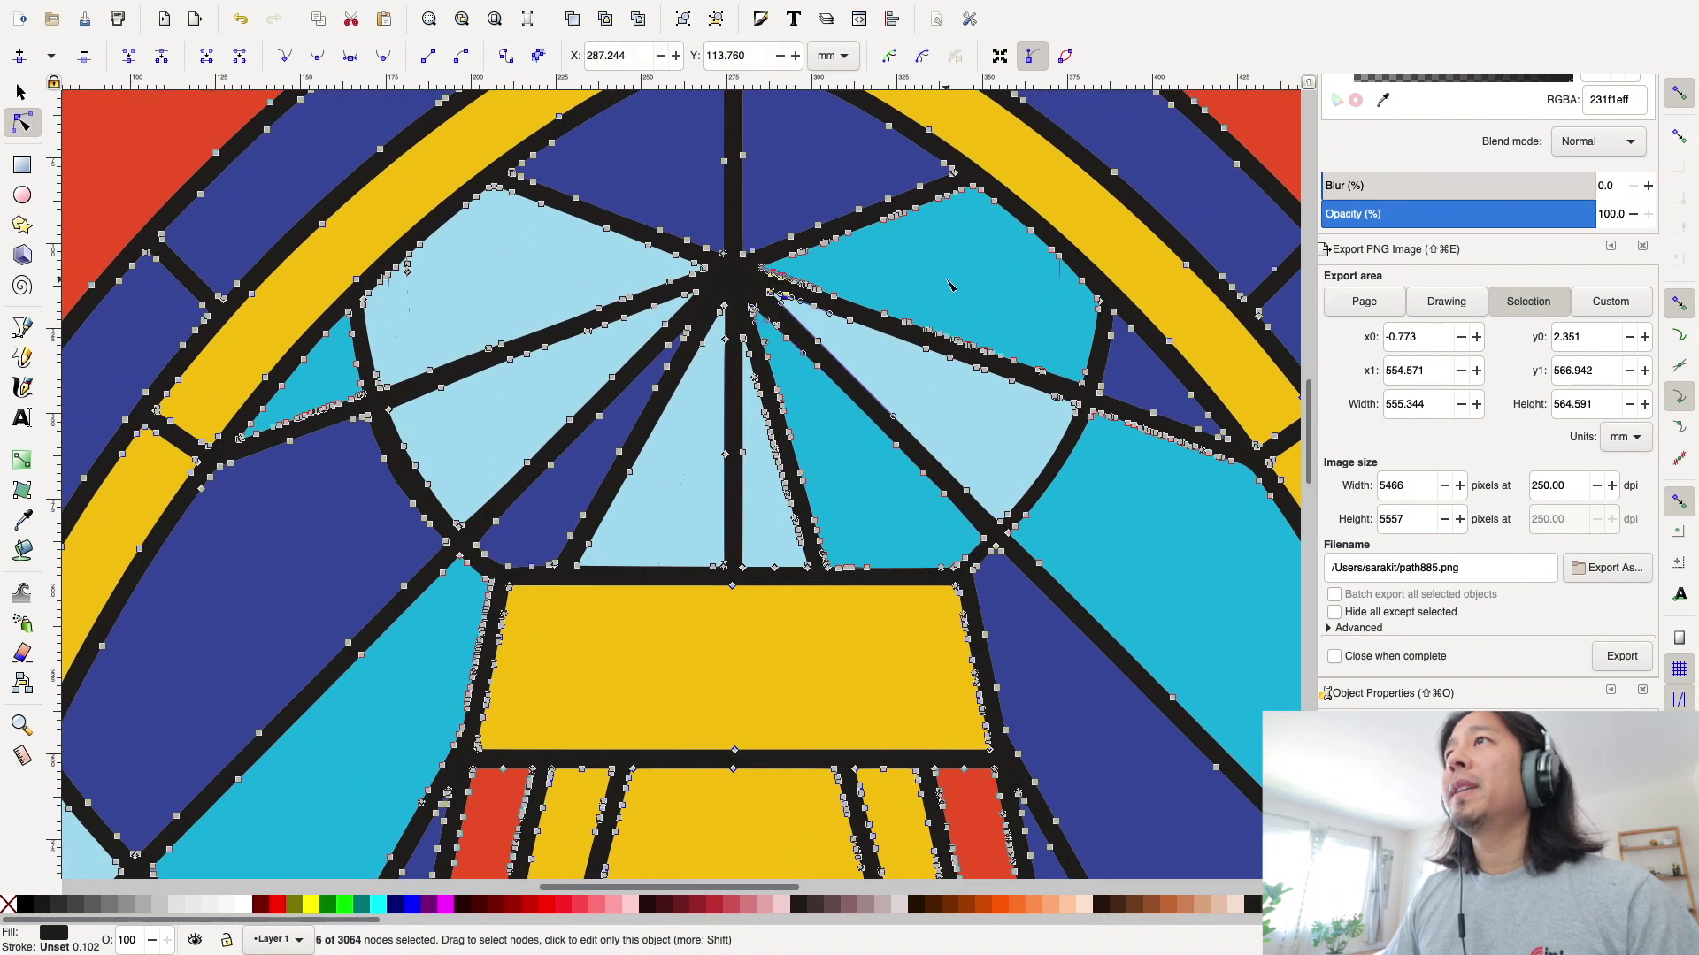
pyautogui.scroll(2, 949, 283)
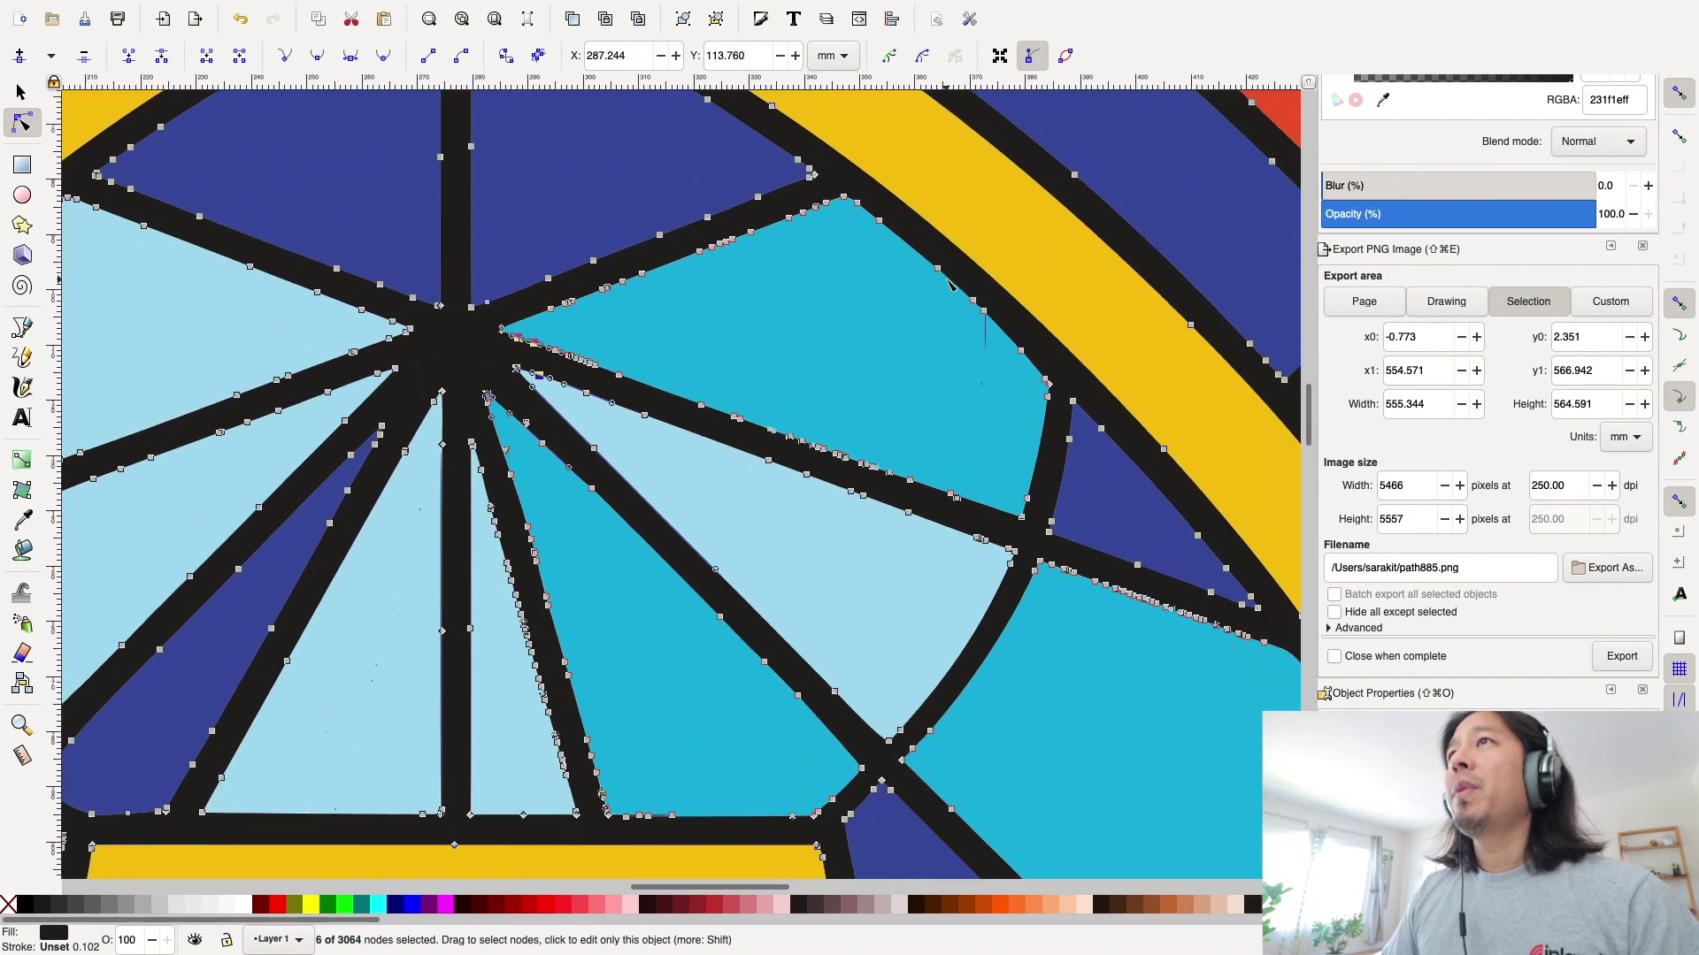
pyautogui.scroll(1, 949, 283)
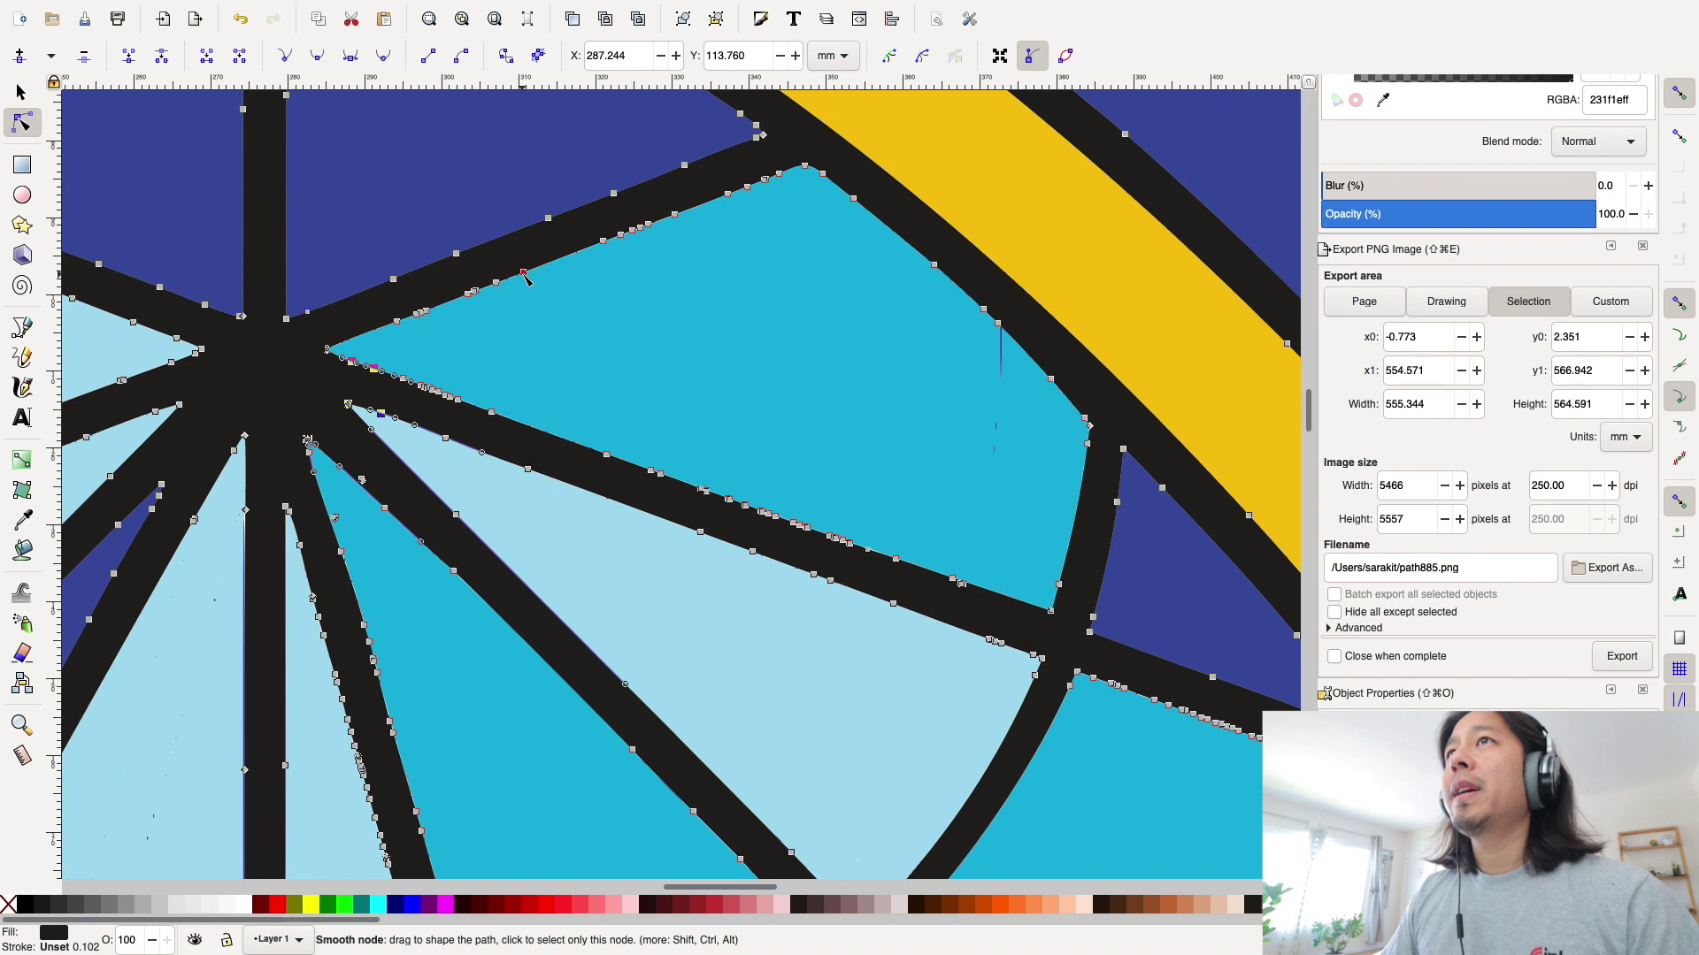
# Pull a node on the turquoise pane's upper edge into the pane, ending near X 314.6, Y 106.0 mm, and round the bulge with its handles
pyautogui.moveTo(524, 276); pyautogui.dragTo(562, 325)
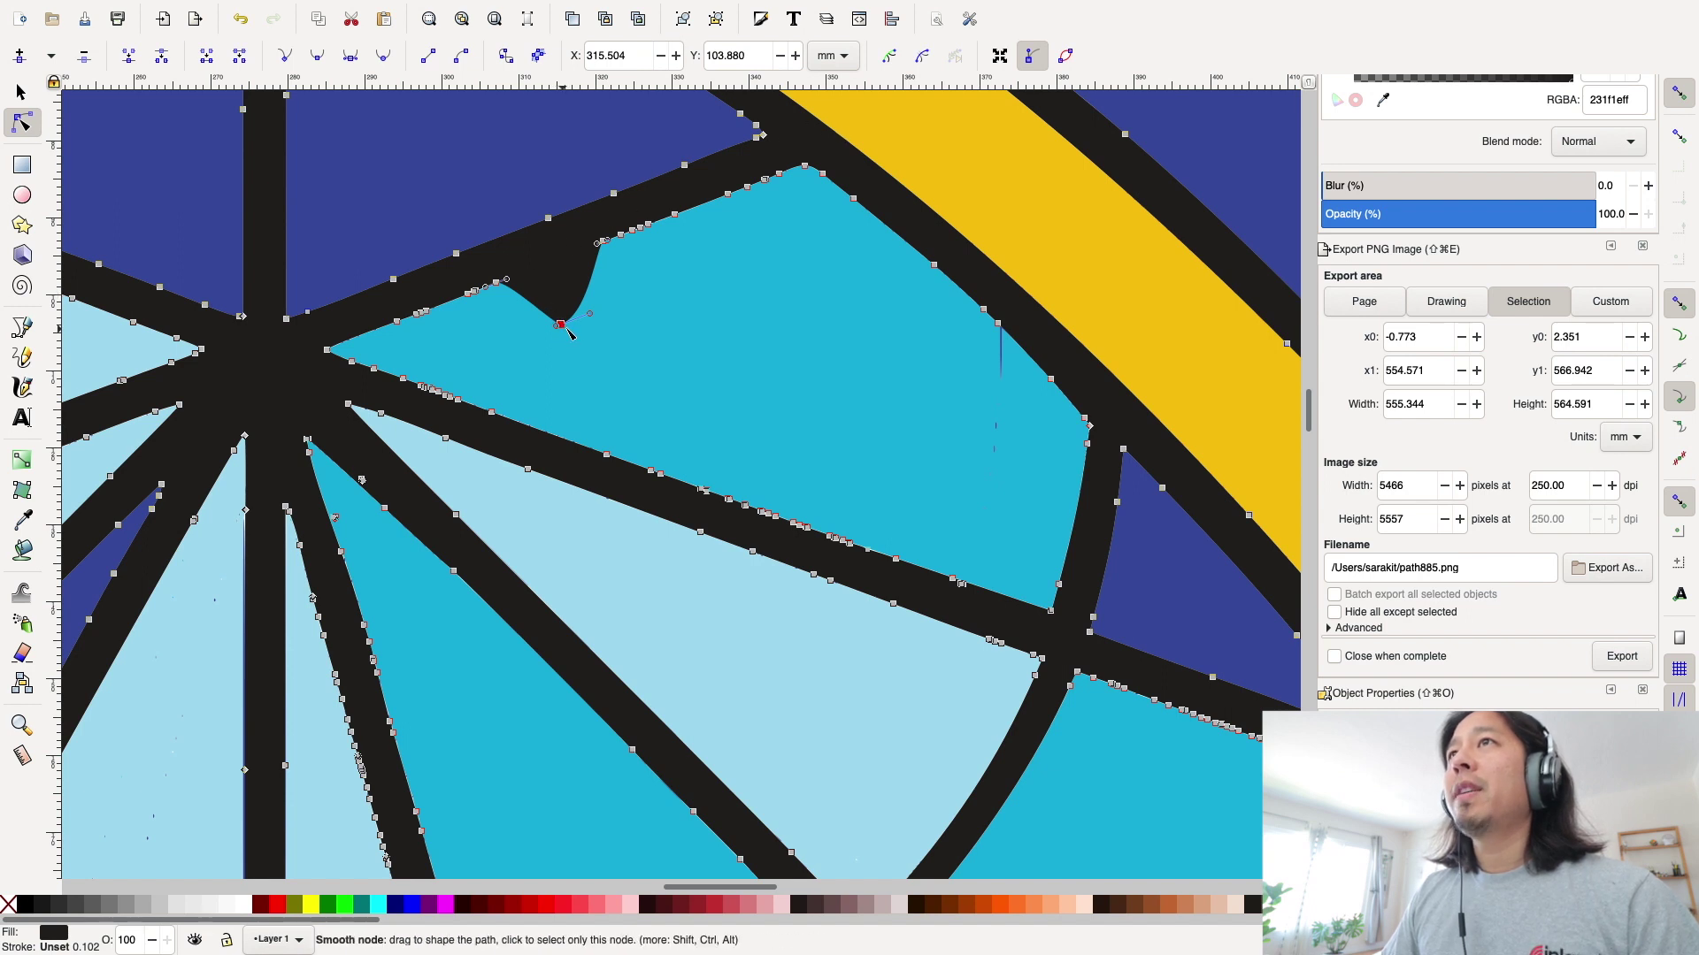
pyautogui.moveTo(594, 327); pyautogui.dragTo(595, 335)
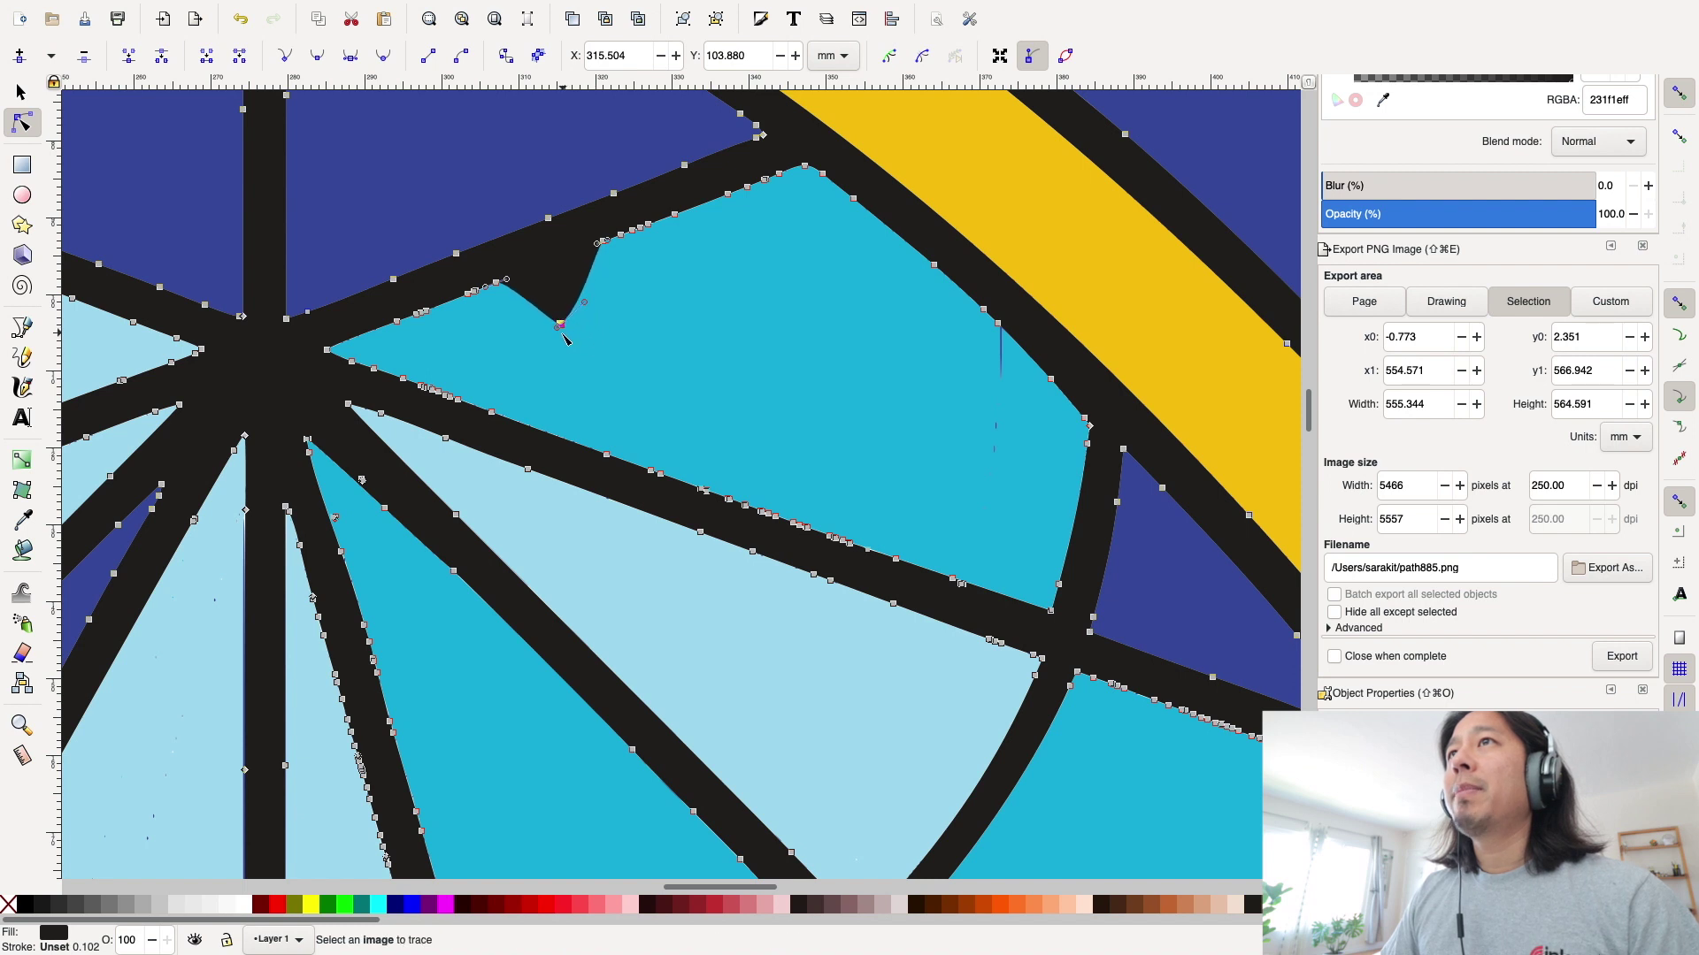
pyautogui.moveTo(551, 335)
pyautogui.mouseDown()
pyautogui.moveTo(521, 321)
pyautogui.moveTo(538, 348)
pyautogui.mouseUp()
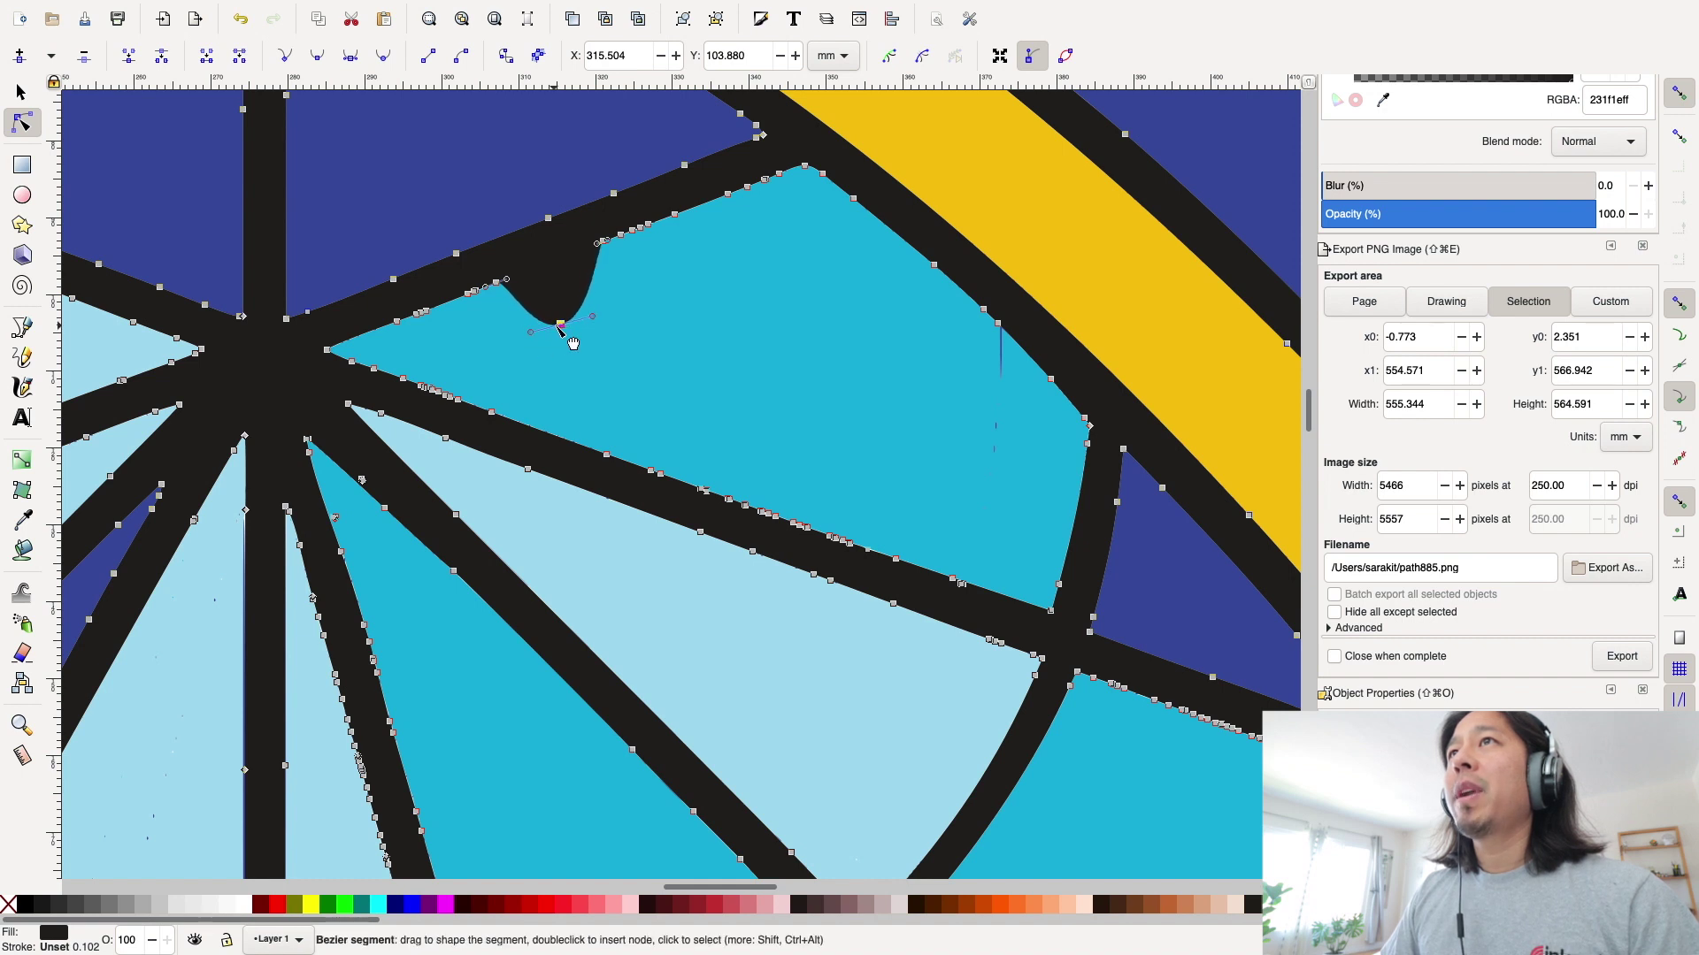
pyautogui.moveTo(561, 325)
pyautogui.mouseDown()
pyautogui.moveTo(630, 326)
pyautogui.moveTo(559, 347)
pyautogui.mouseUp()
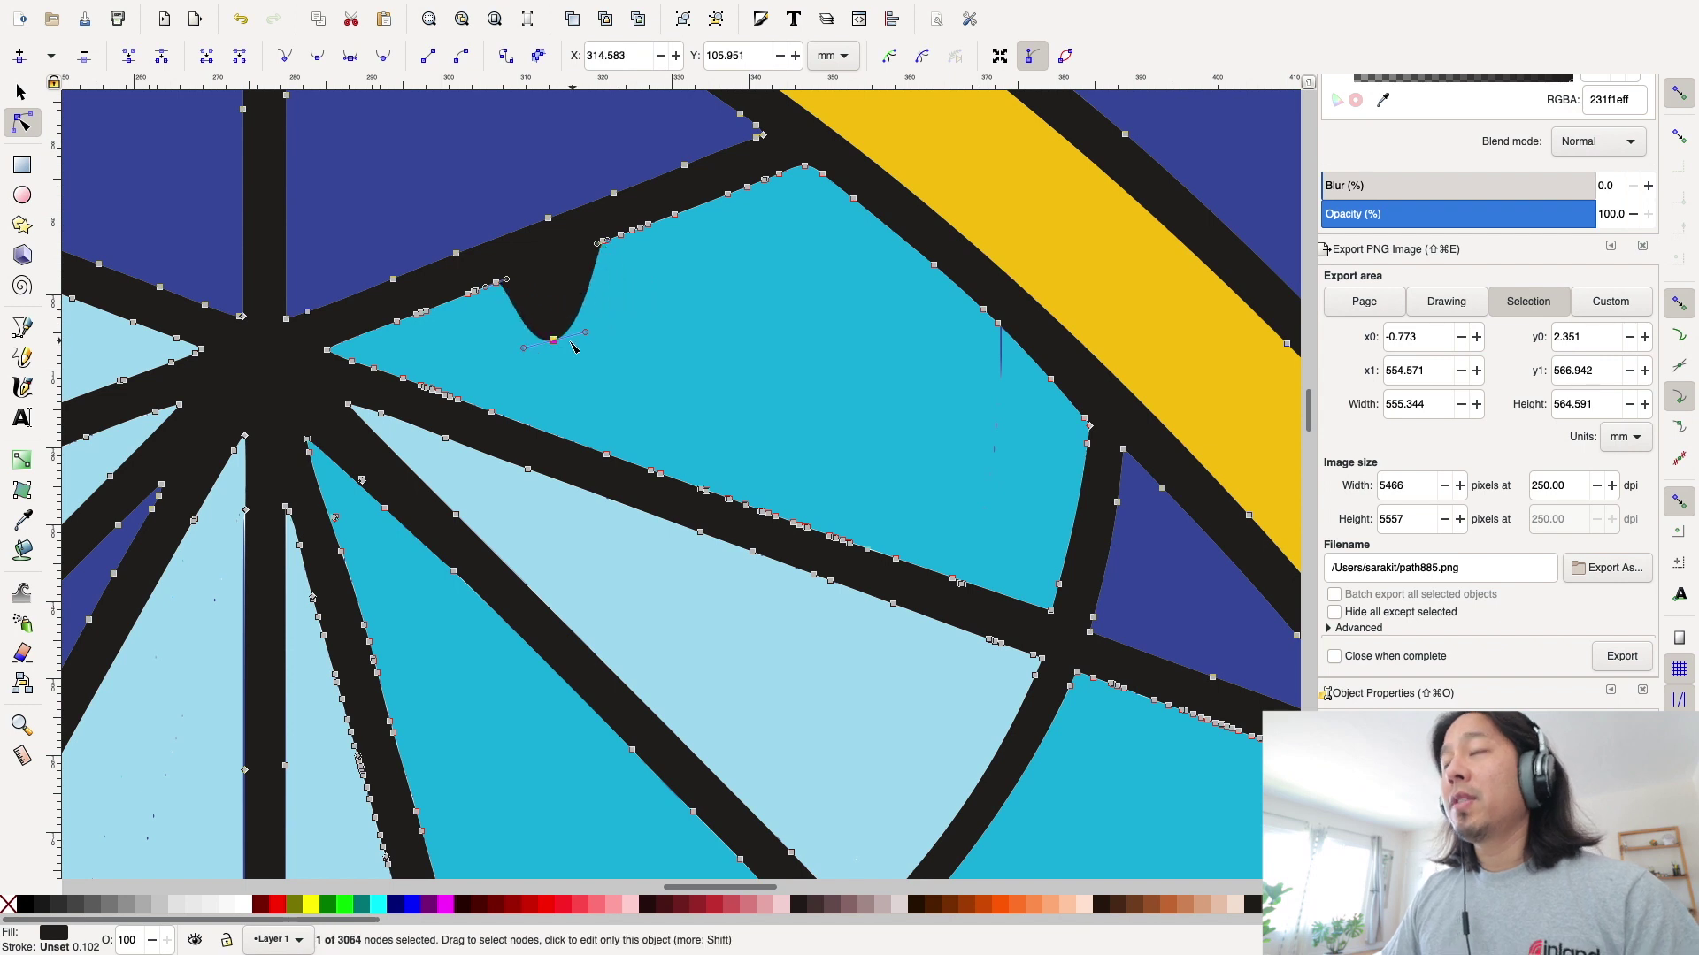
# Delete the displaced node and straighten the pane's upper edge with the handles of the neighbouring nodes
pyautogui.press('Delete')
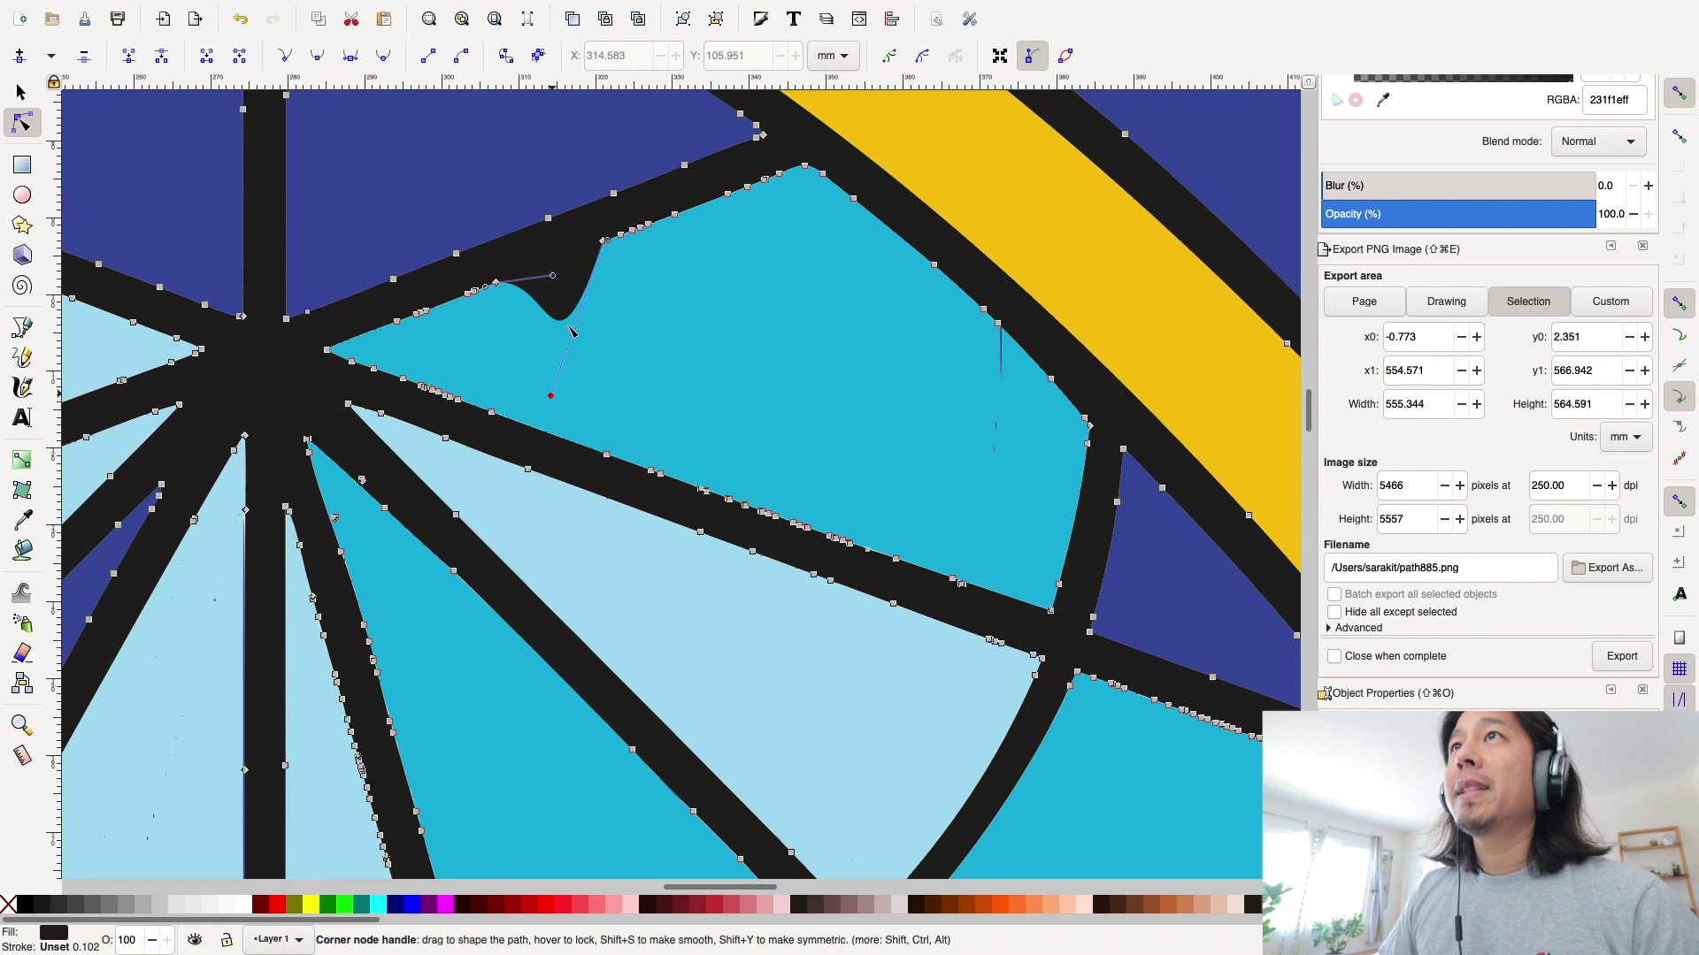
pyautogui.moveTo(570, 330); pyautogui.dragTo(572, 249)
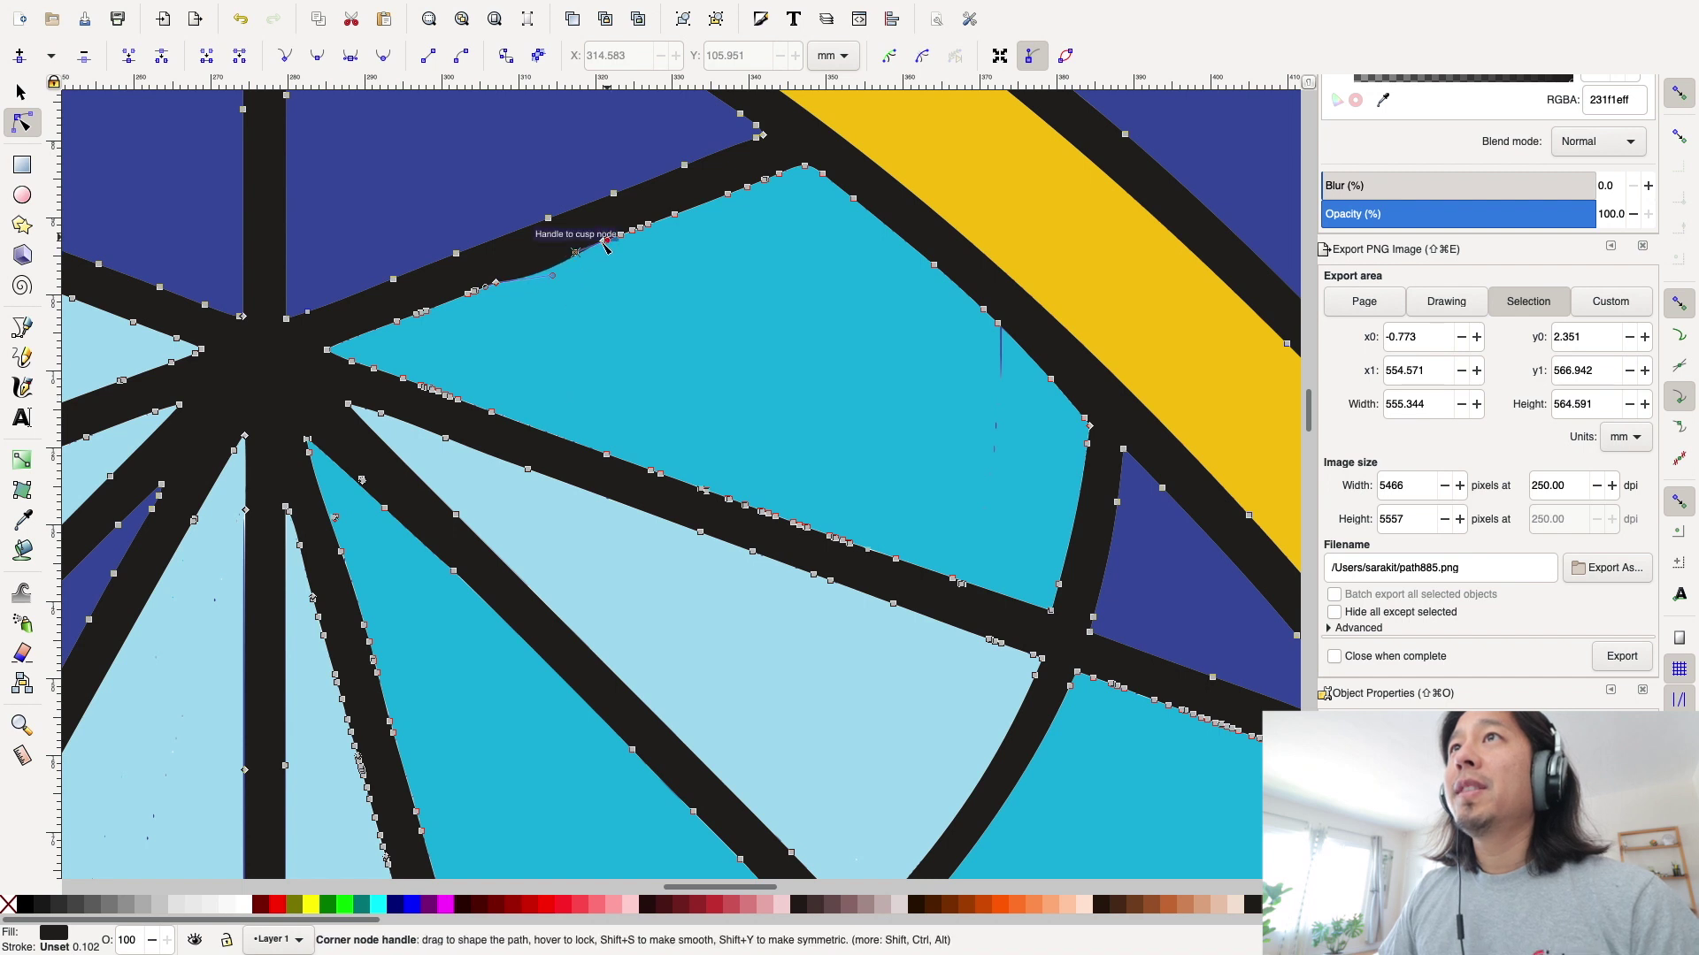
pyautogui.moveTo(570, 258); pyautogui.dragTo(546, 273)
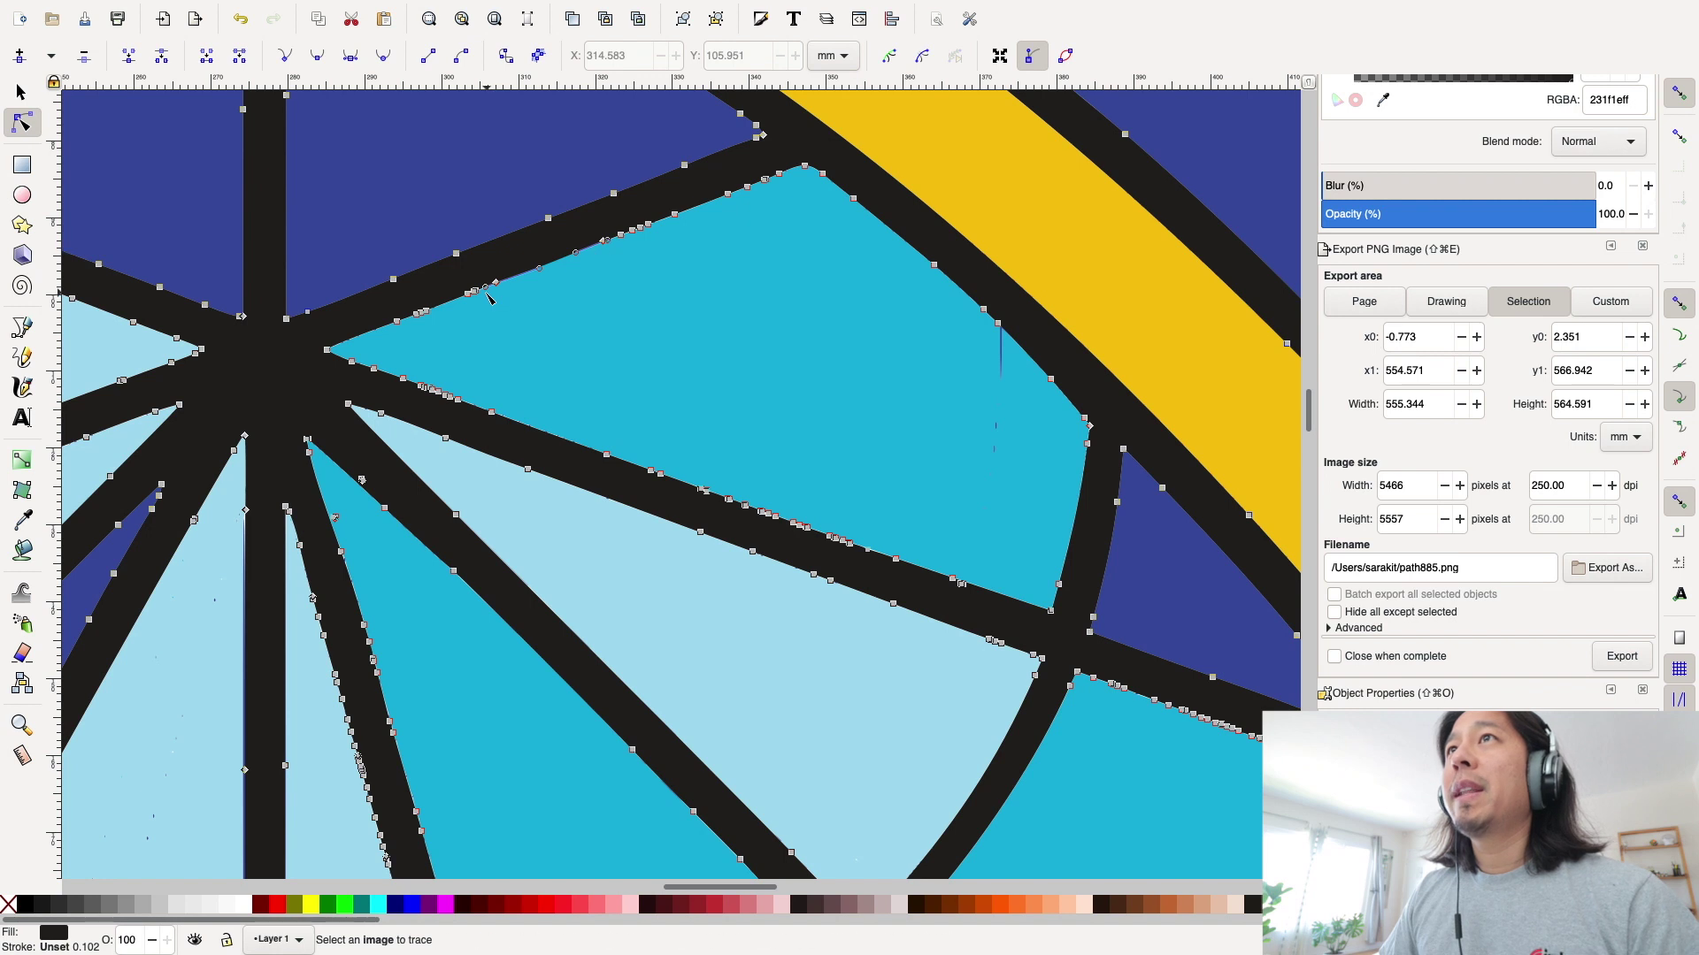
# Delete the surplus clustered nodes one by one along the turquoise pane's upper edge, from near the hub to its outer corner
pyautogui.scroll(2, 575, 292)
pyautogui.hscroll(-3, 575, 292)
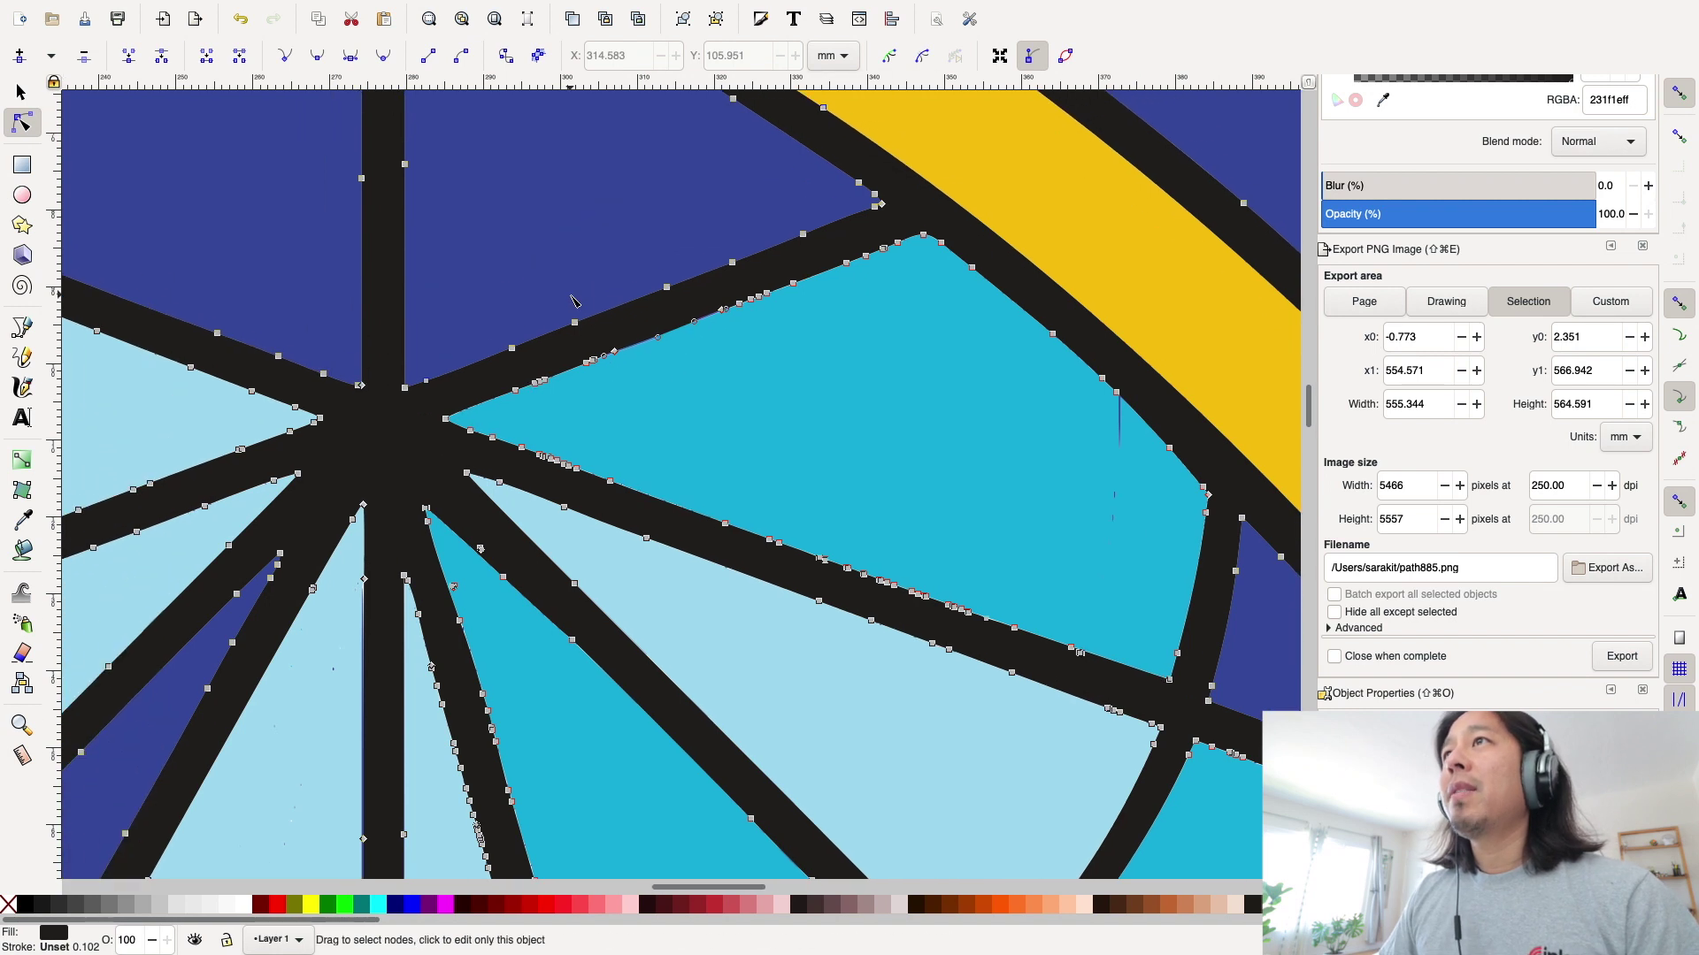
pyautogui.hscroll(2, 880, 314)
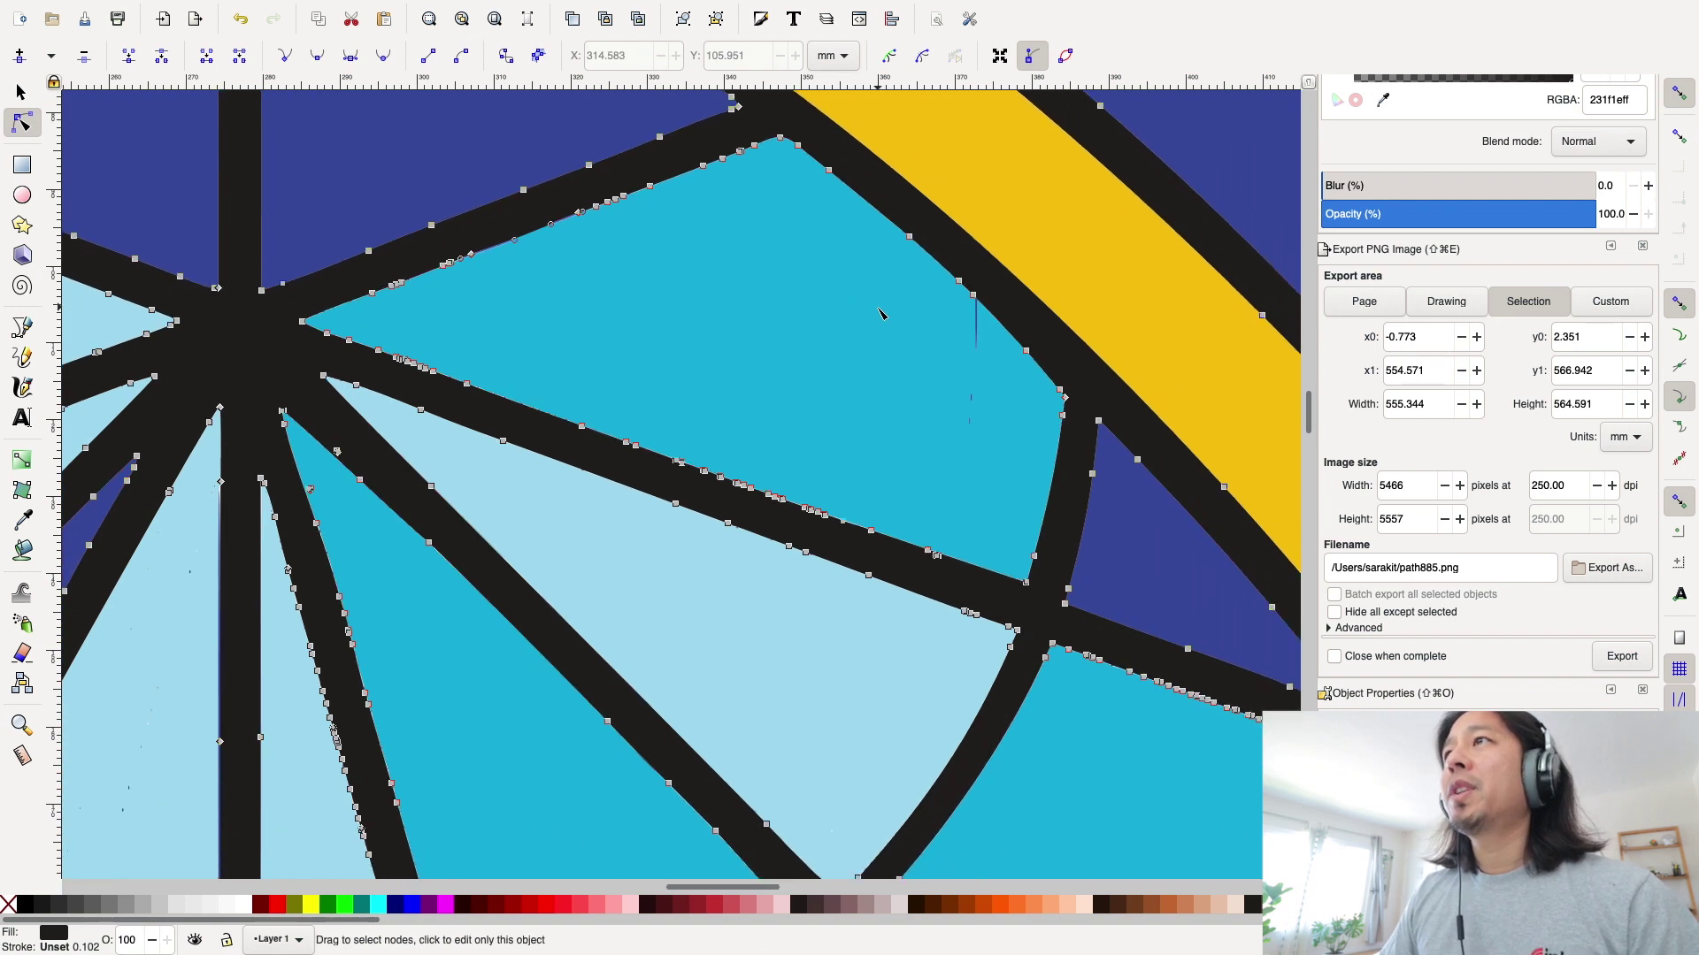
pyautogui.scroll(-3, 718, 404)
pyautogui.hscroll(-1, 717, 403)
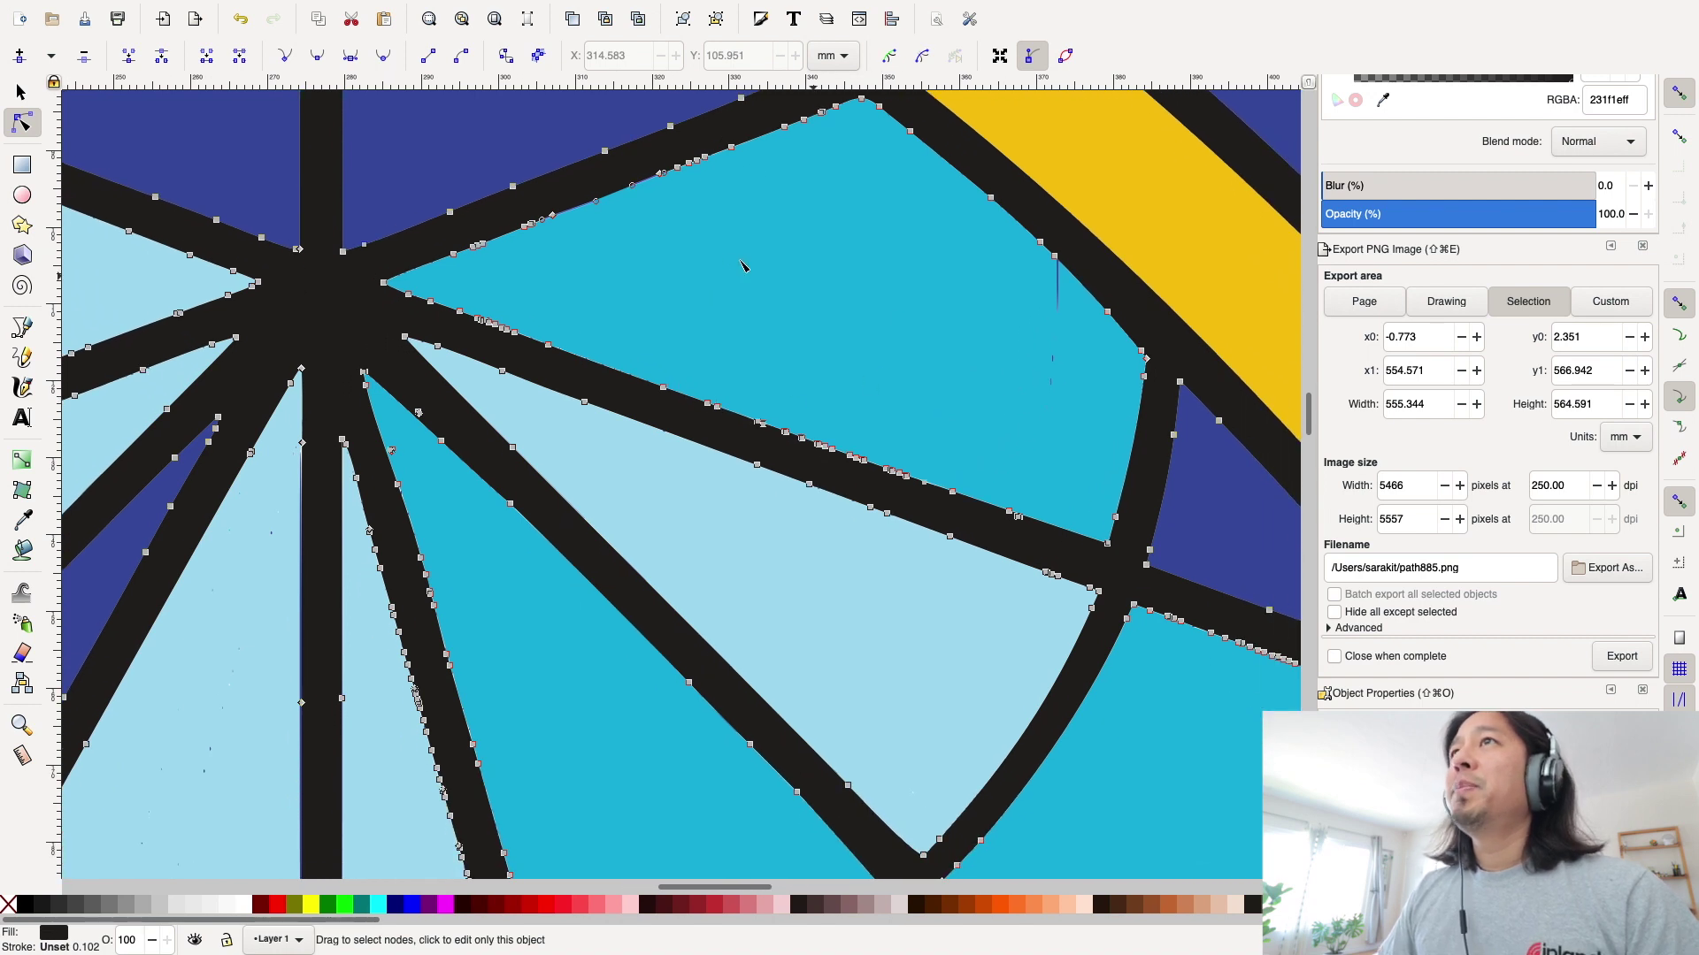
pyautogui.scroll(2, 741, 265)
pyautogui.hscroll(-1, 741, 265)
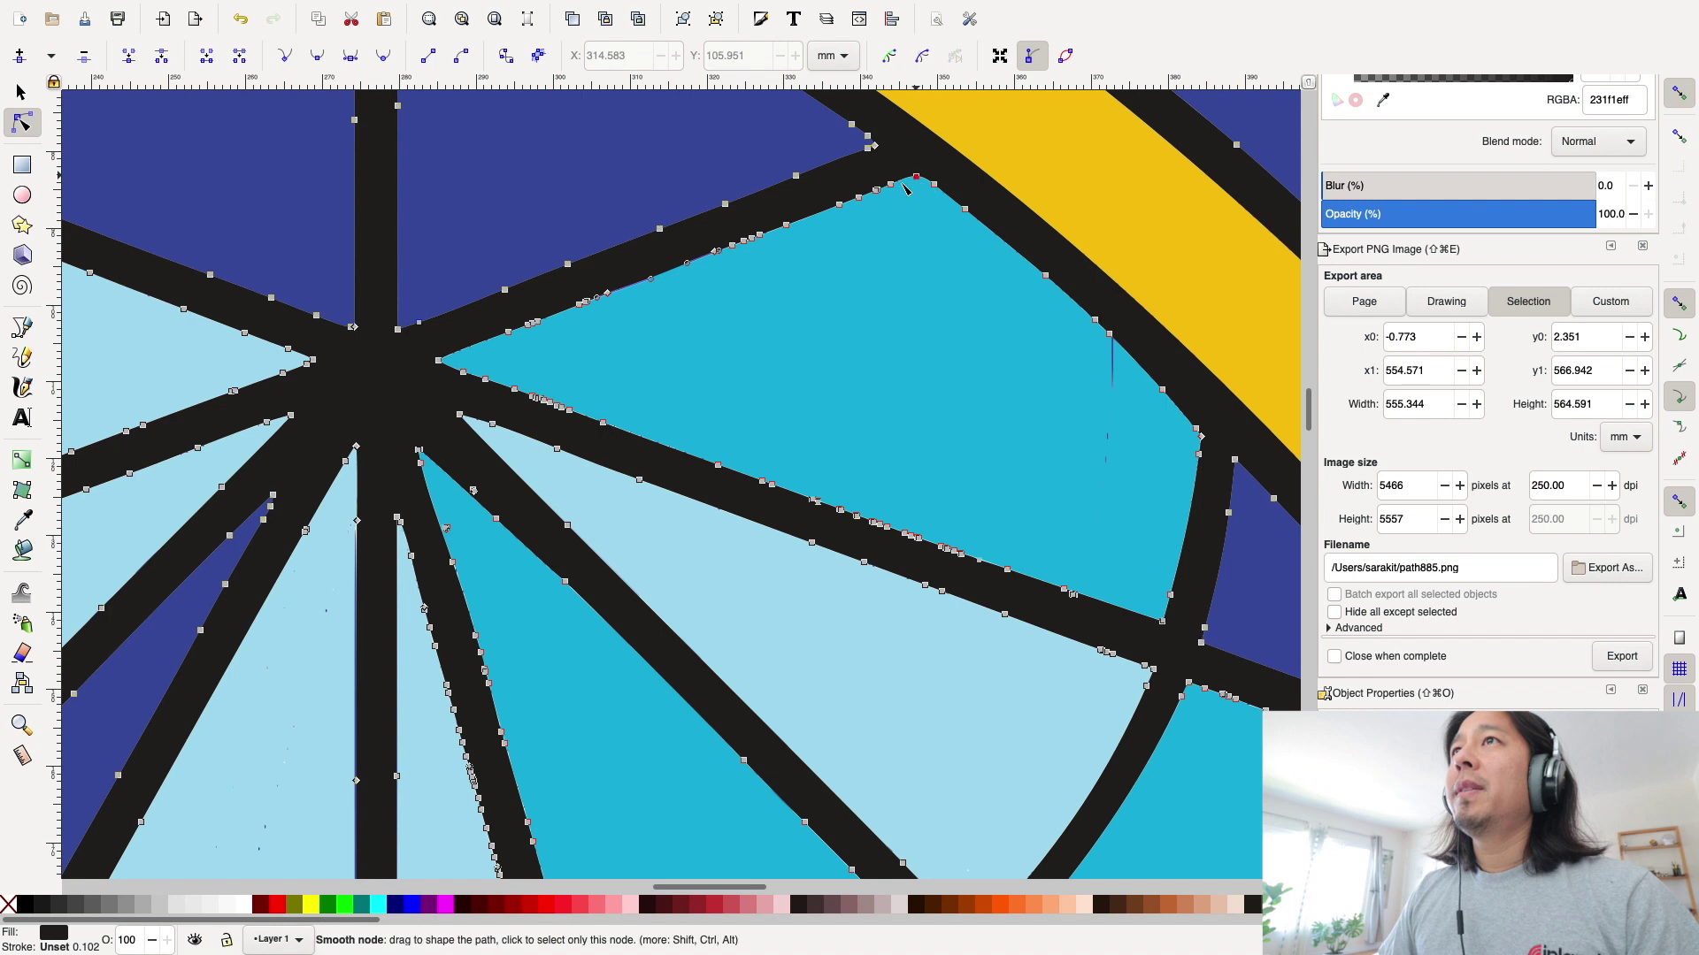
pyautogui.click(530, 325)
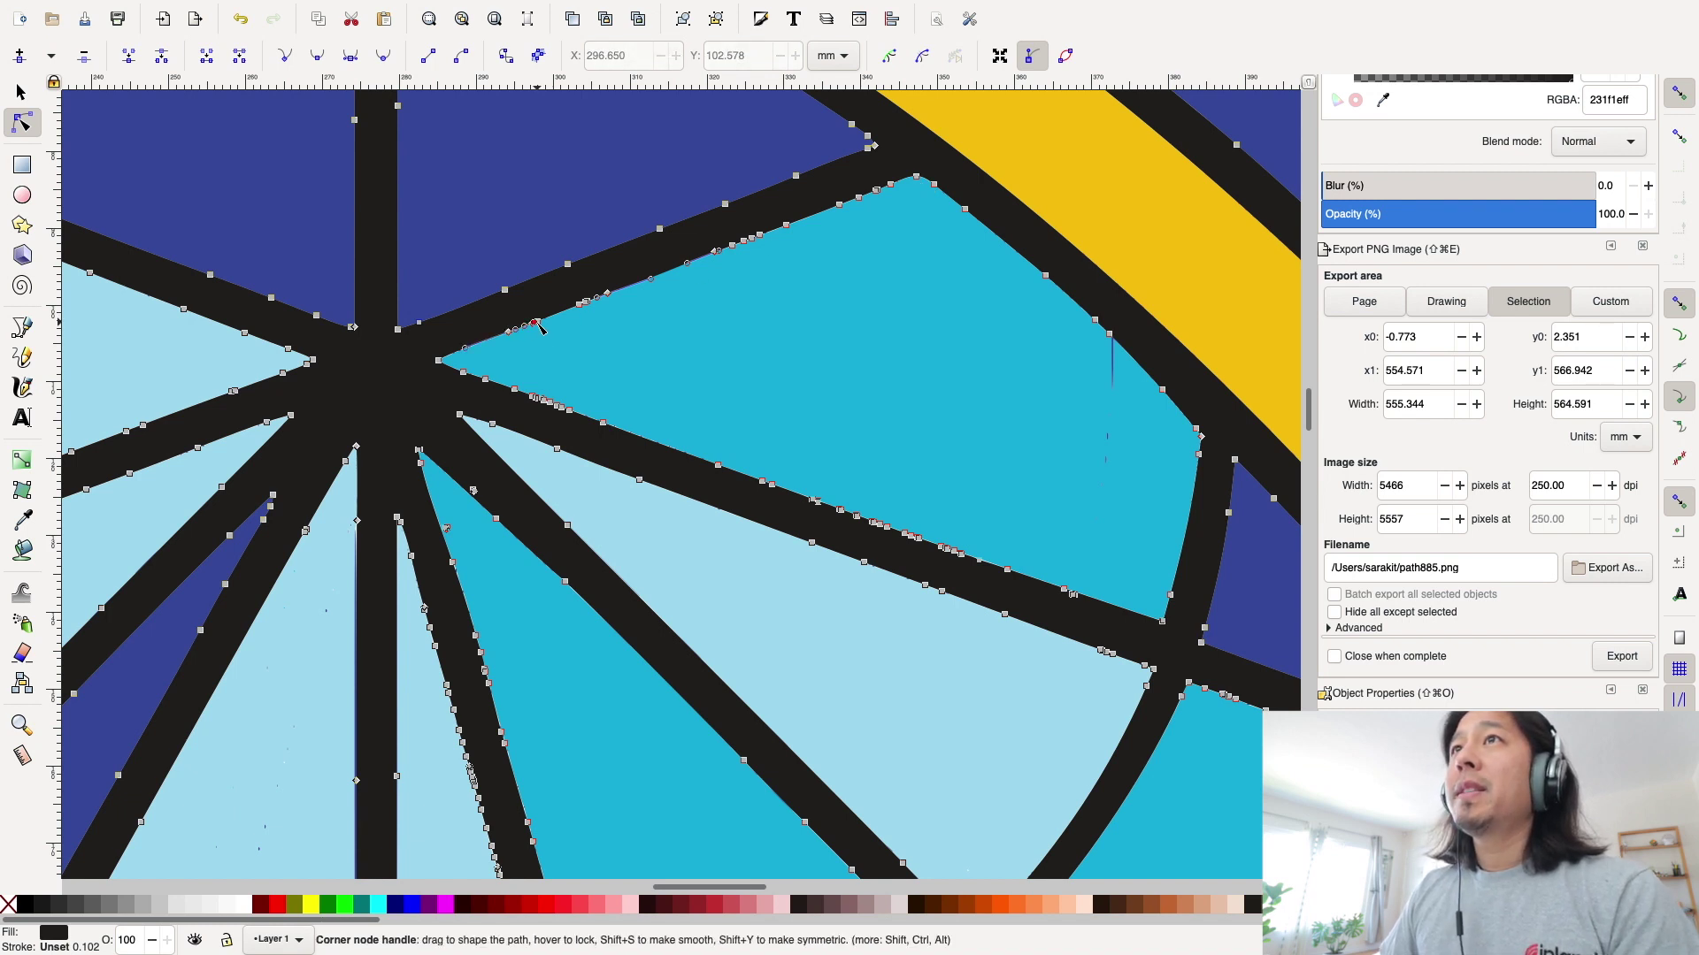
pyautogui.click(585, 305)
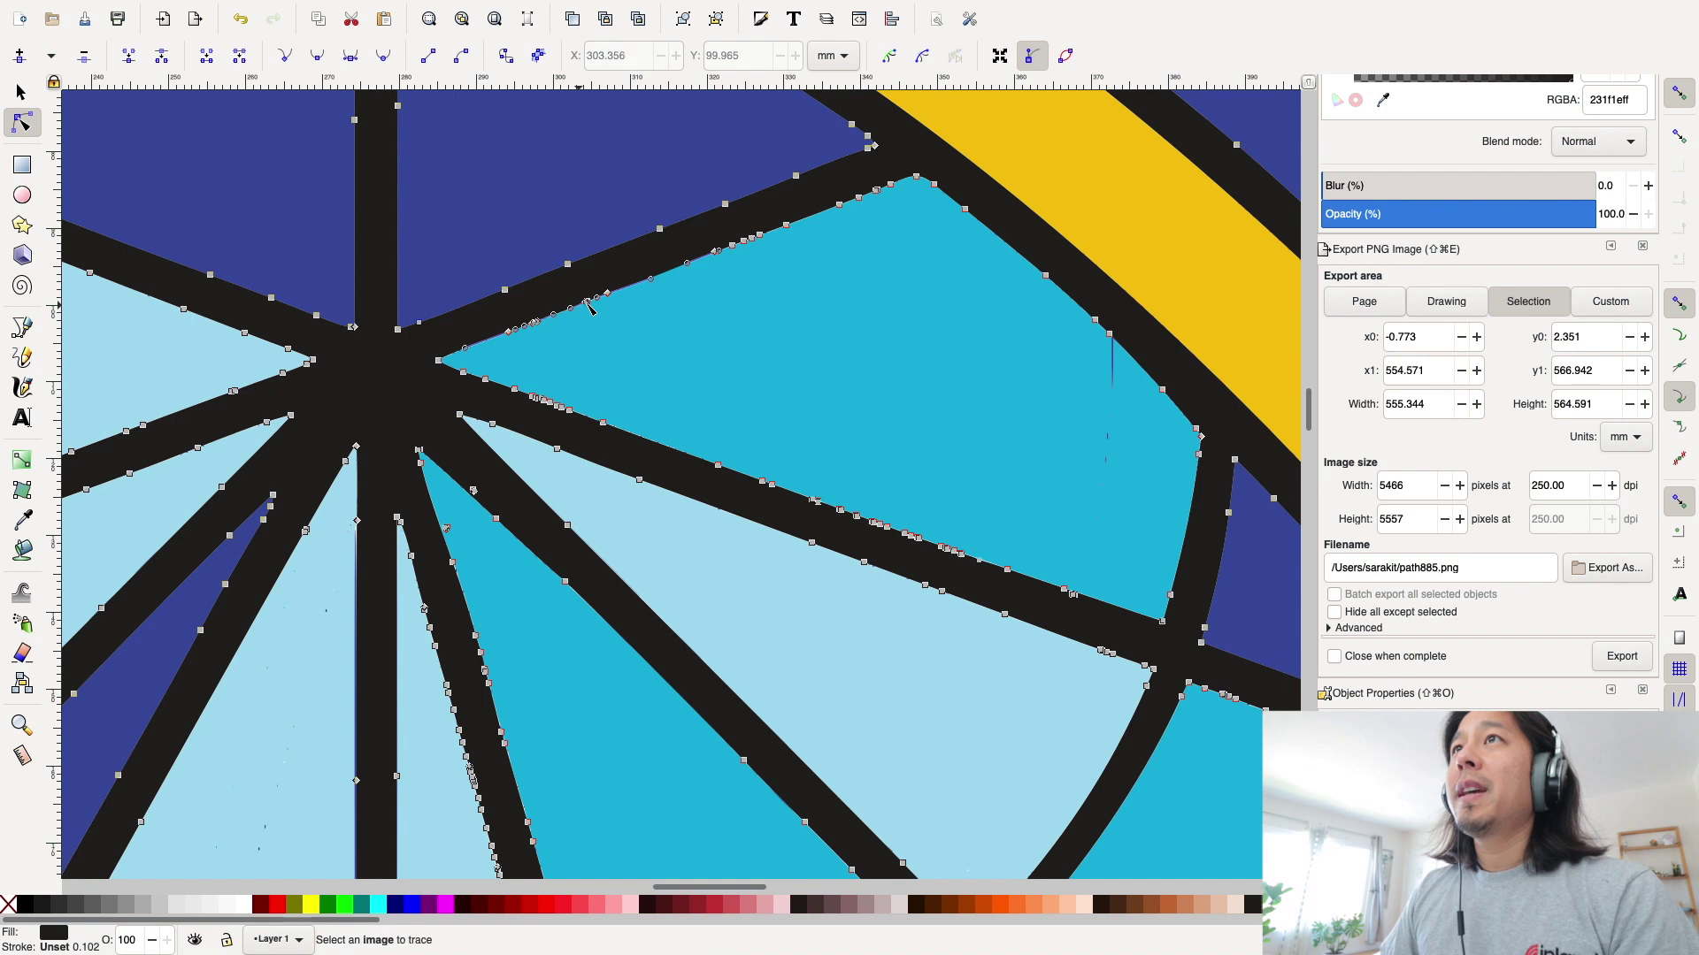
pyautogui.click(615, 293)
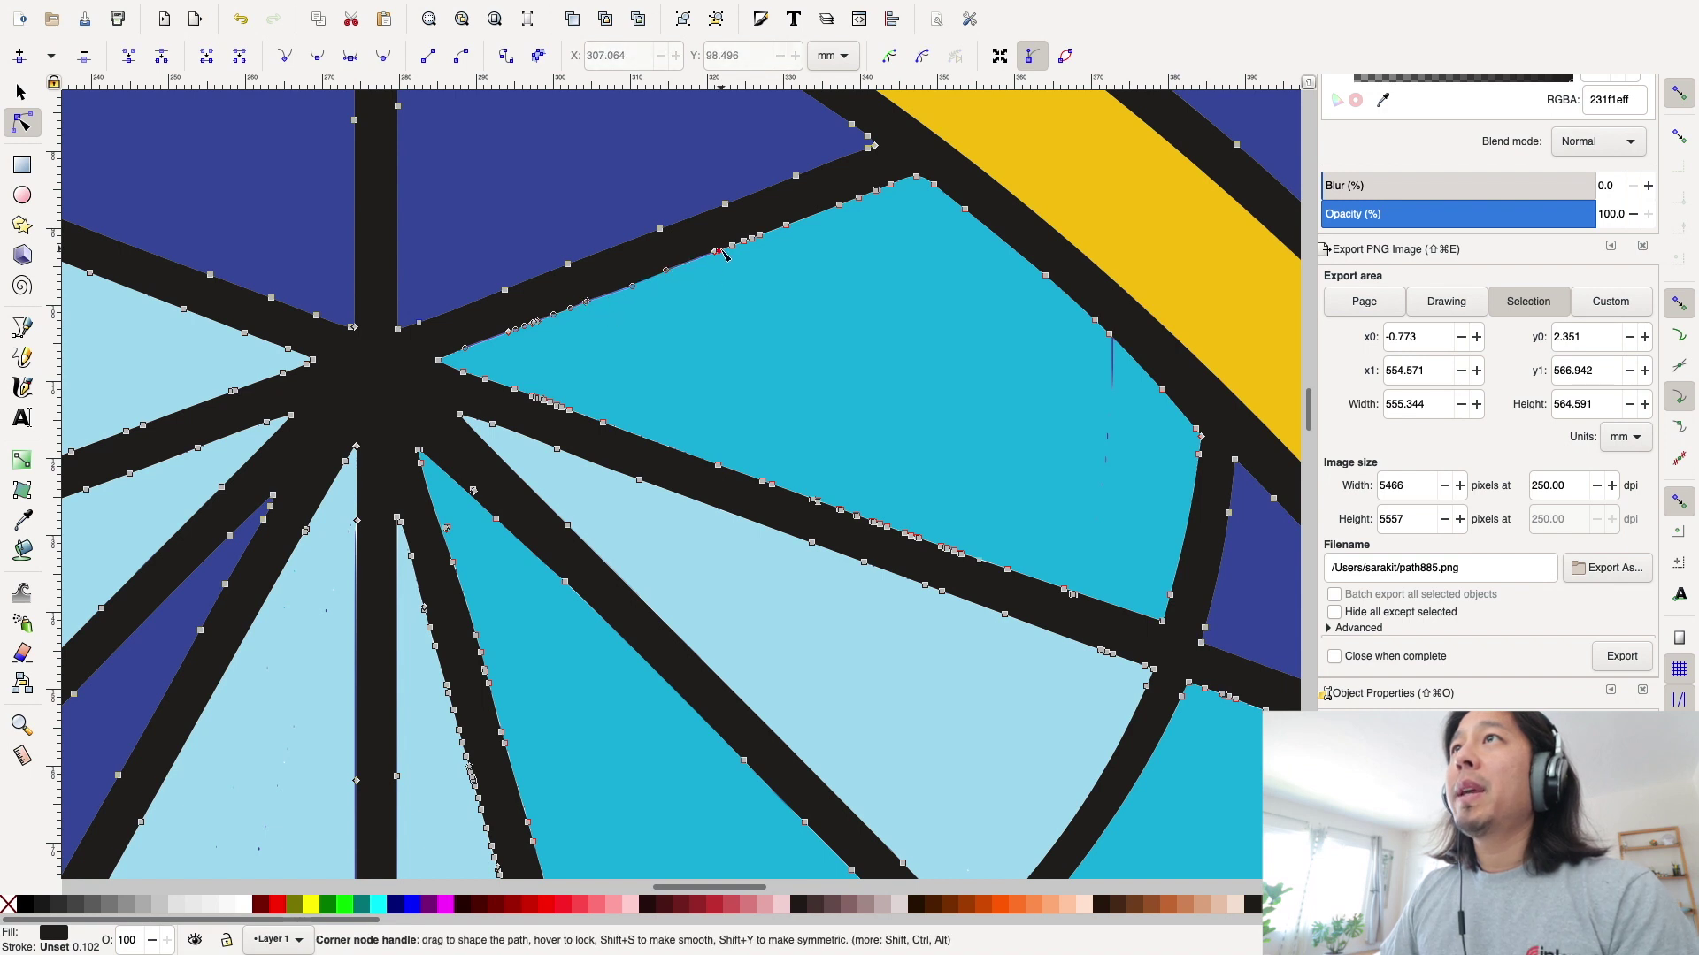
pyautogui.click(757, 238)
pyautogui.click(785, 224)
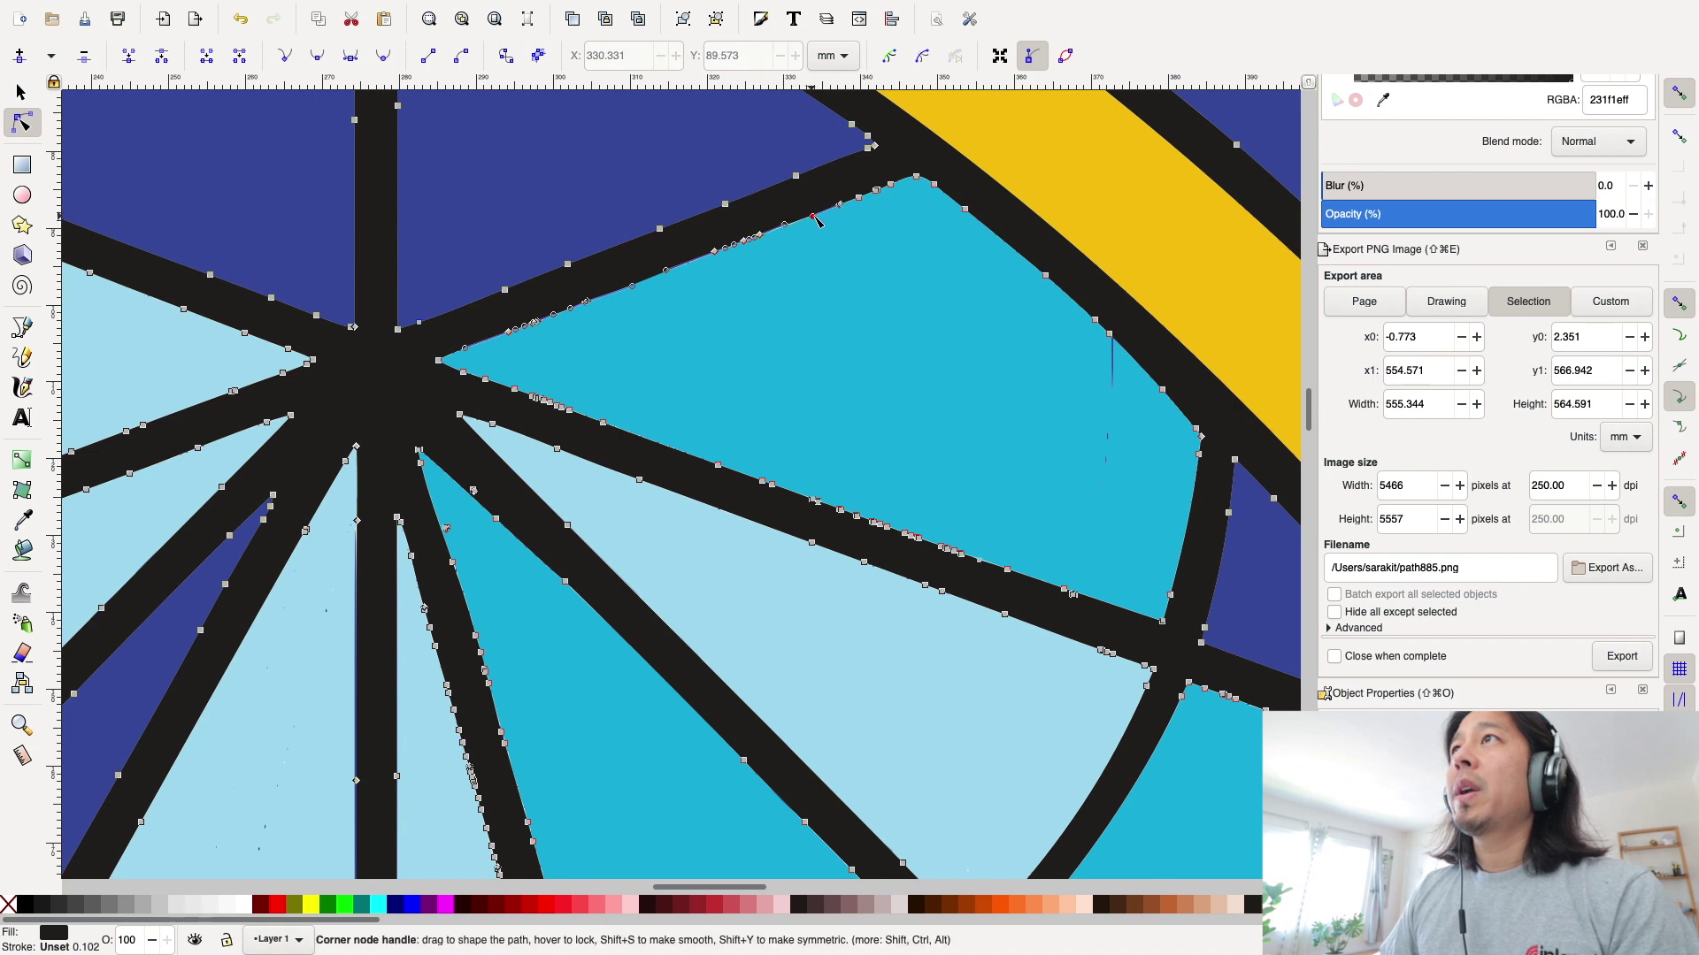
pyautogui.click(877, 191)
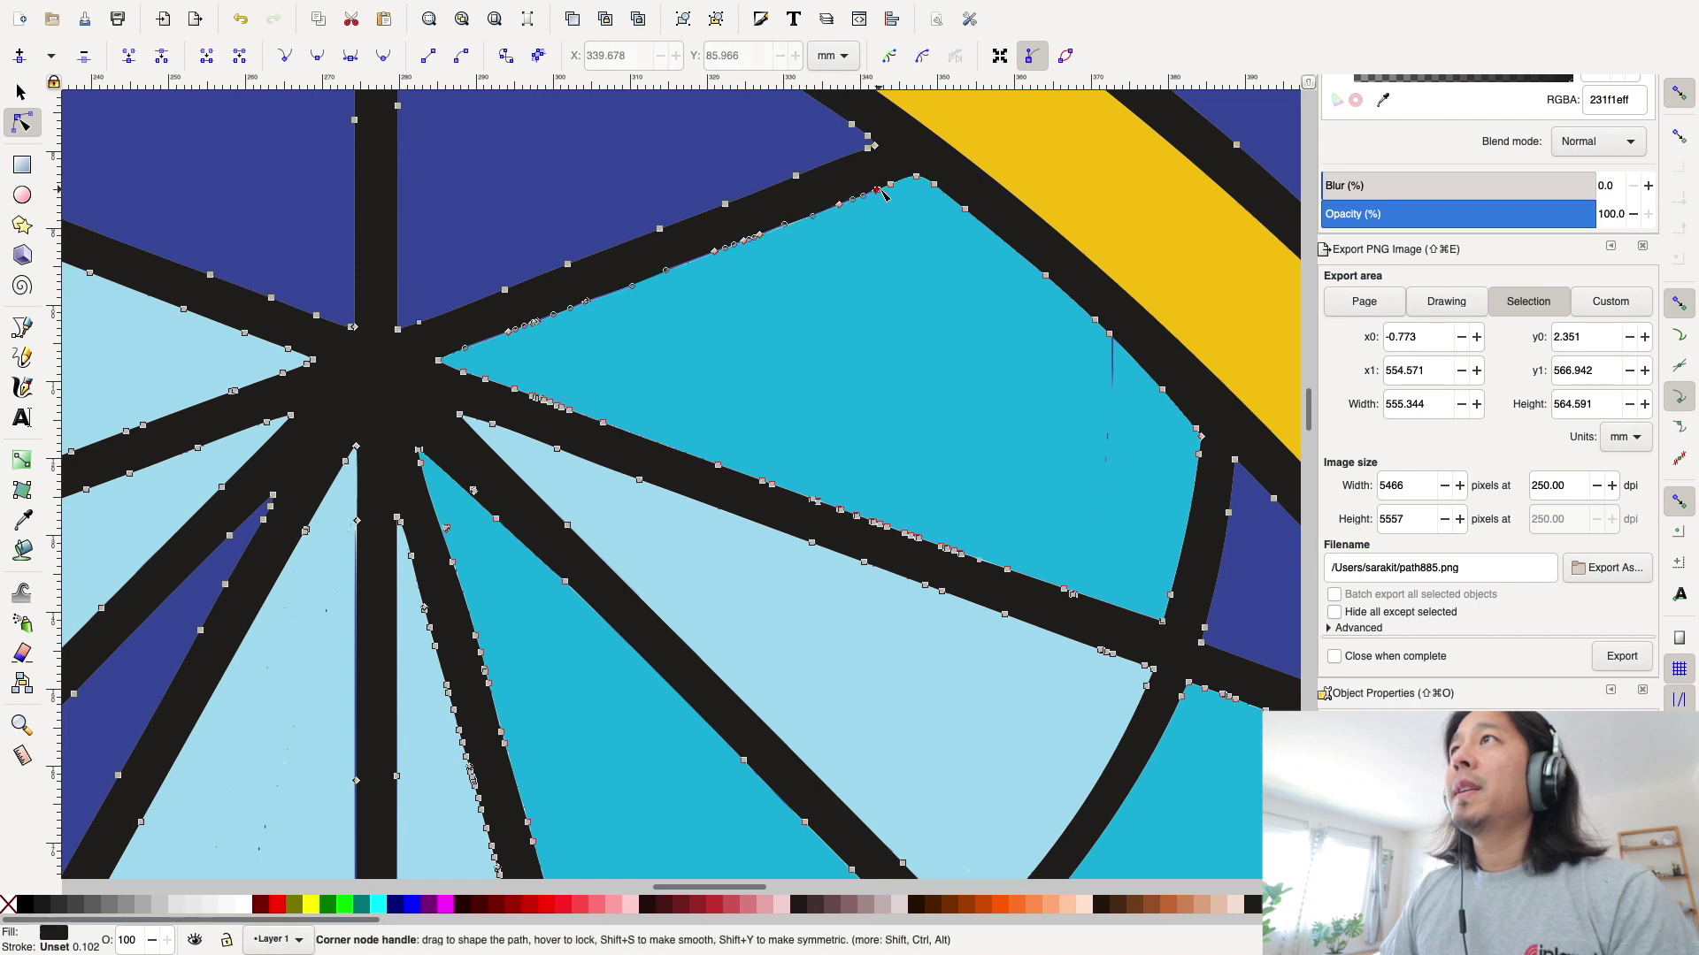
pyautogui.click(897, 184)
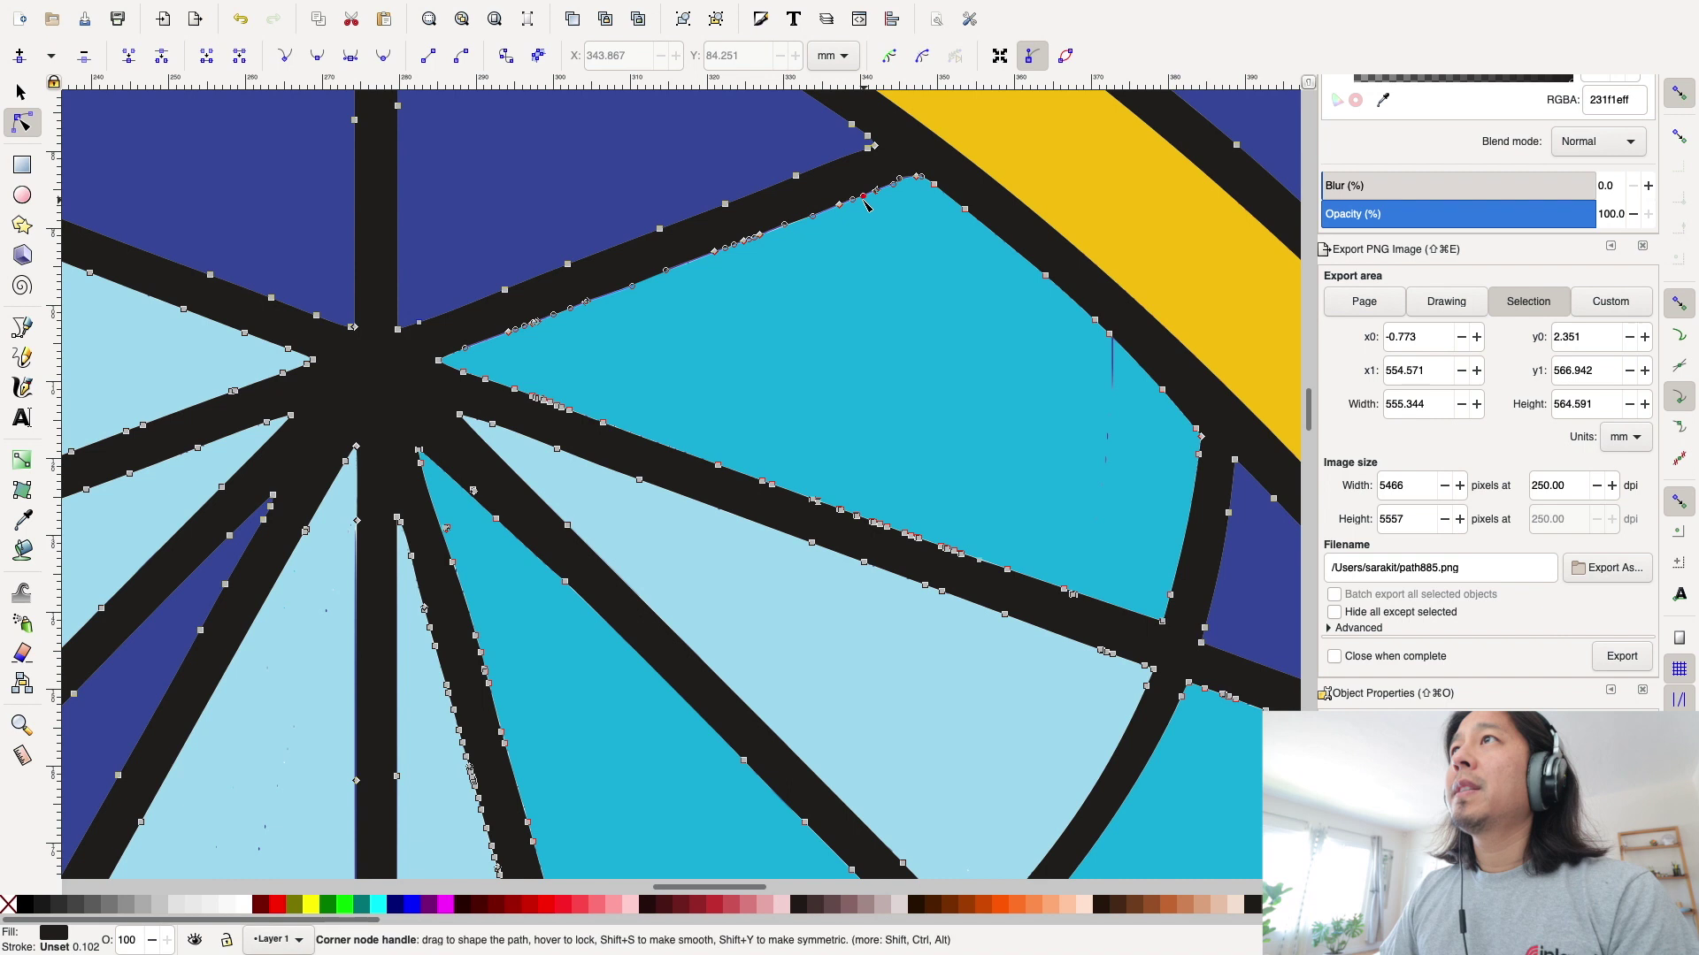
pyautogui.click(715, 254)
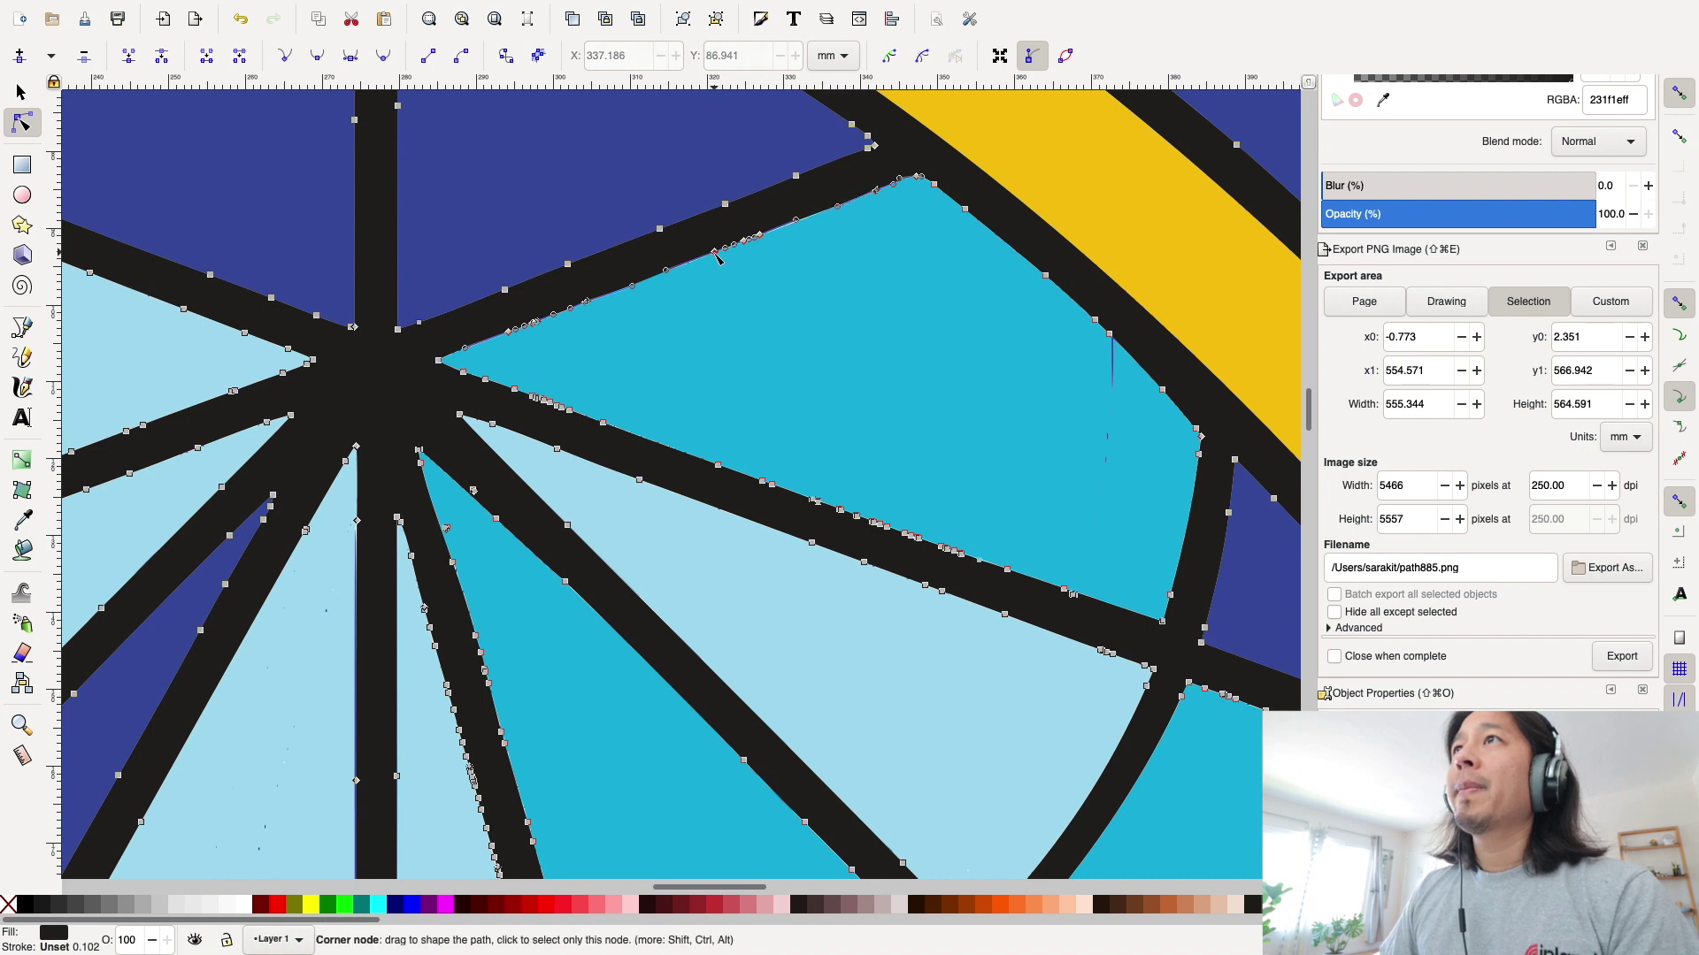
pyautogui.press('Delete')
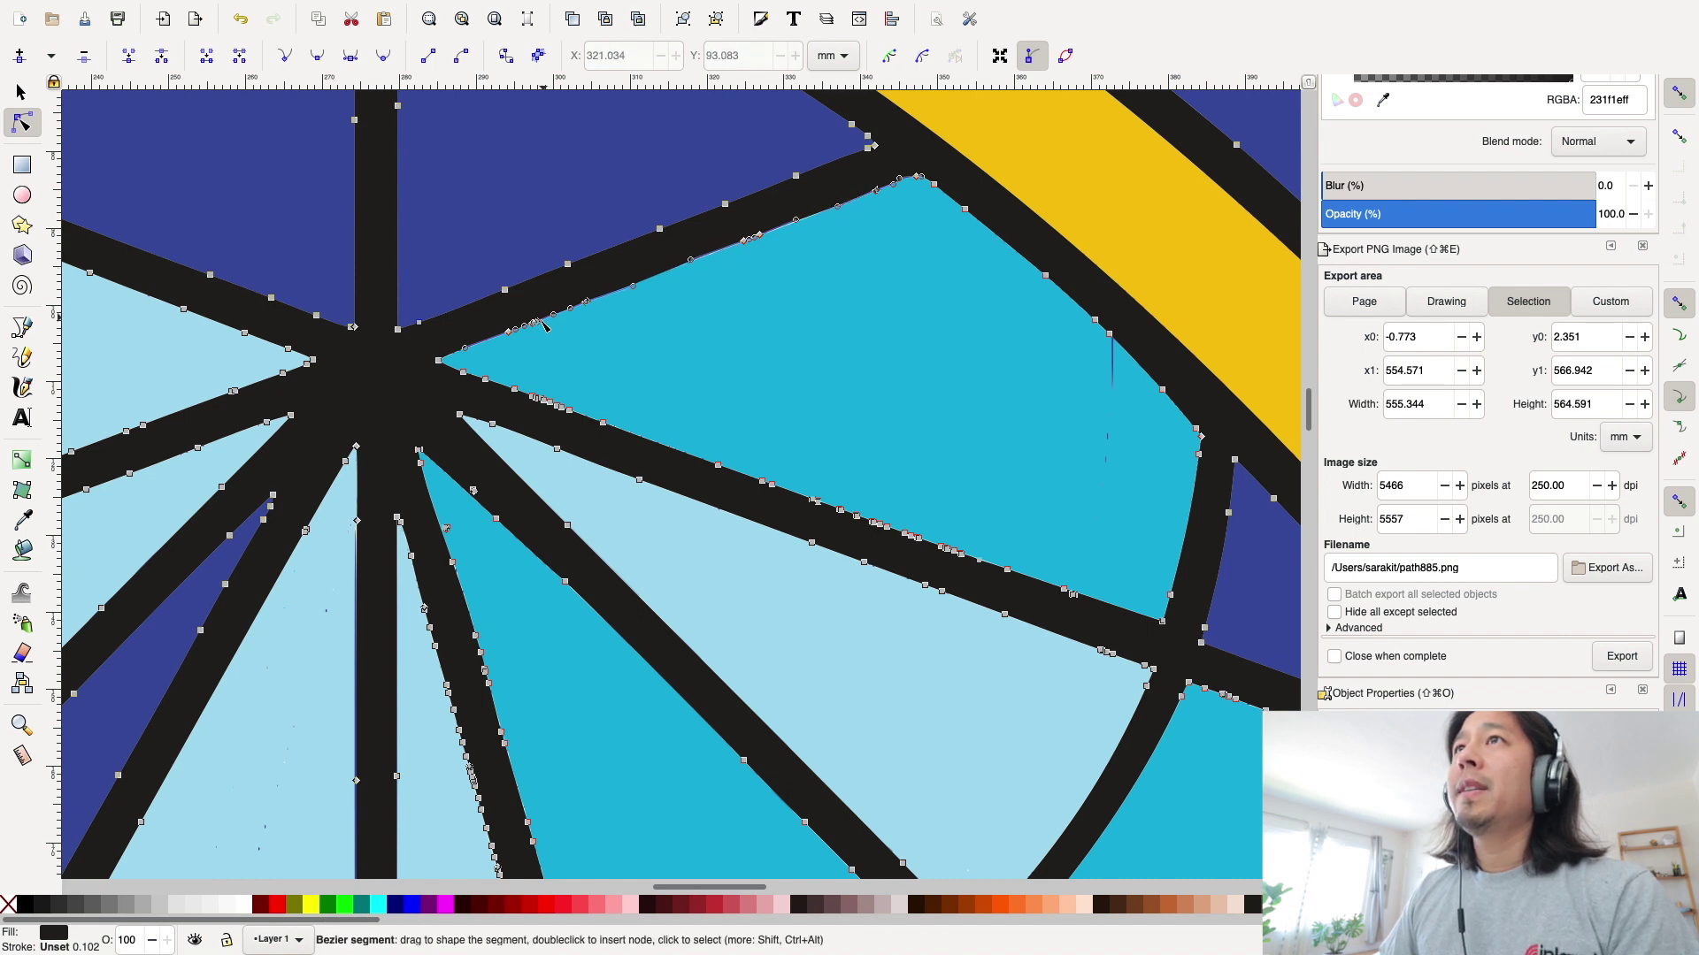
# Delete the extra node near the pane's inner tip and straighten the resulting curve with its two handles
pyautogui.moveTo(516, 330); pyautogui.dragTo(513, 338)
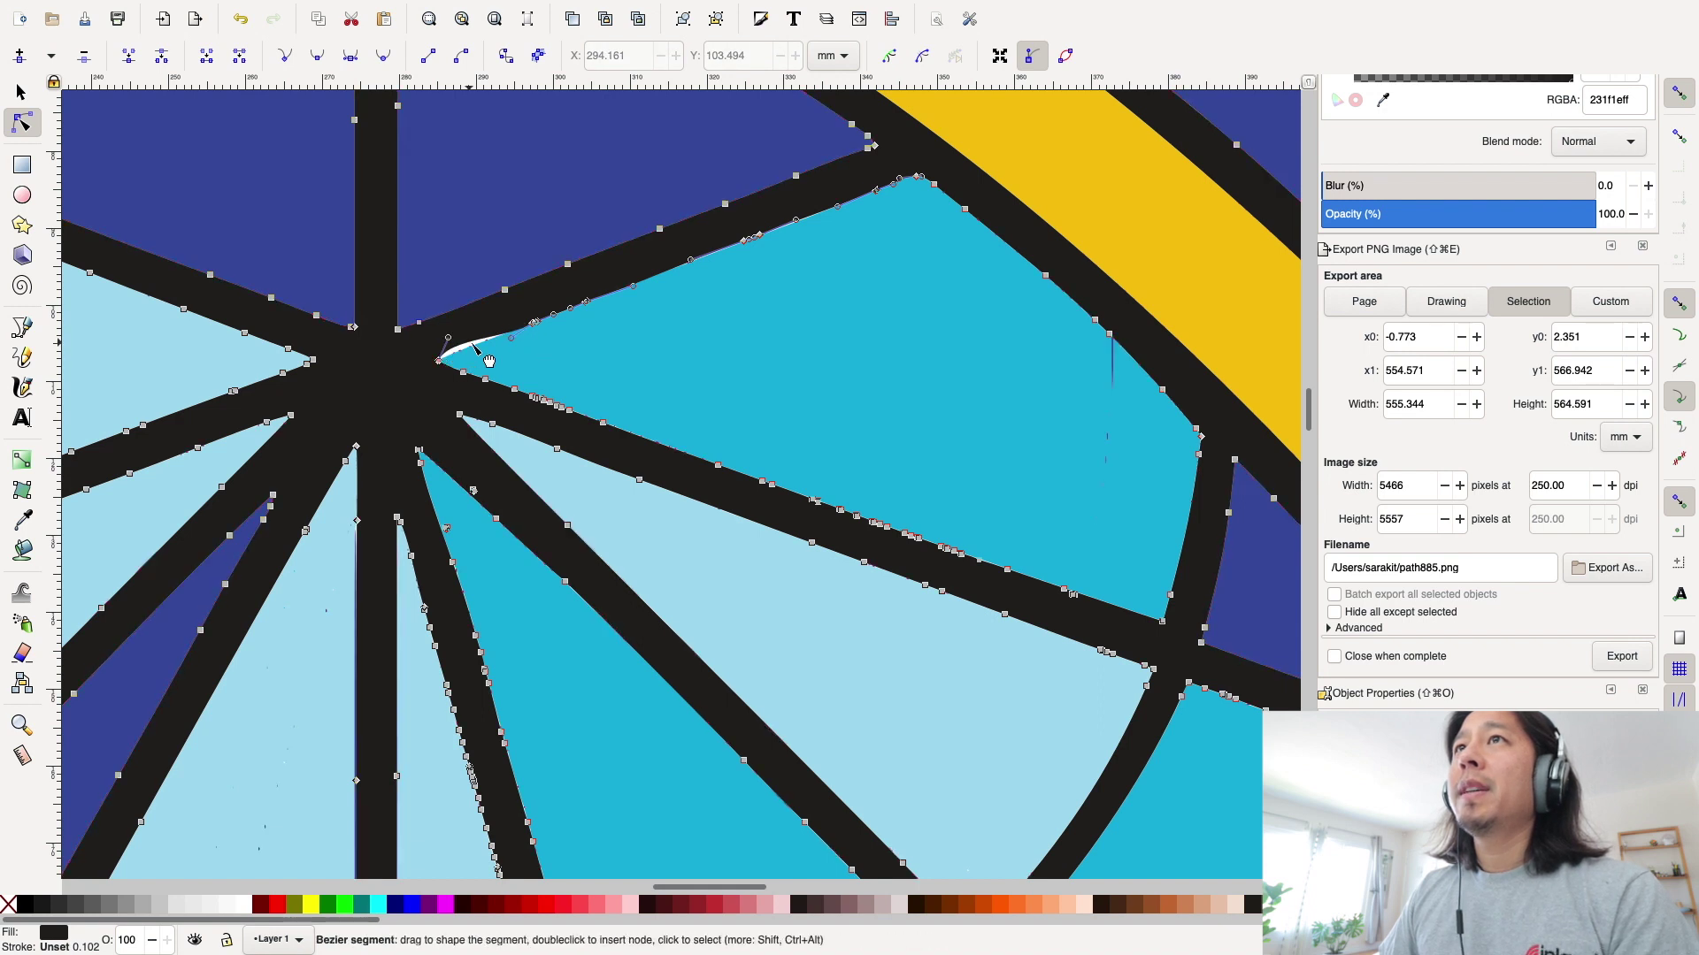
pyautogui.scroll(3, 467, 365)
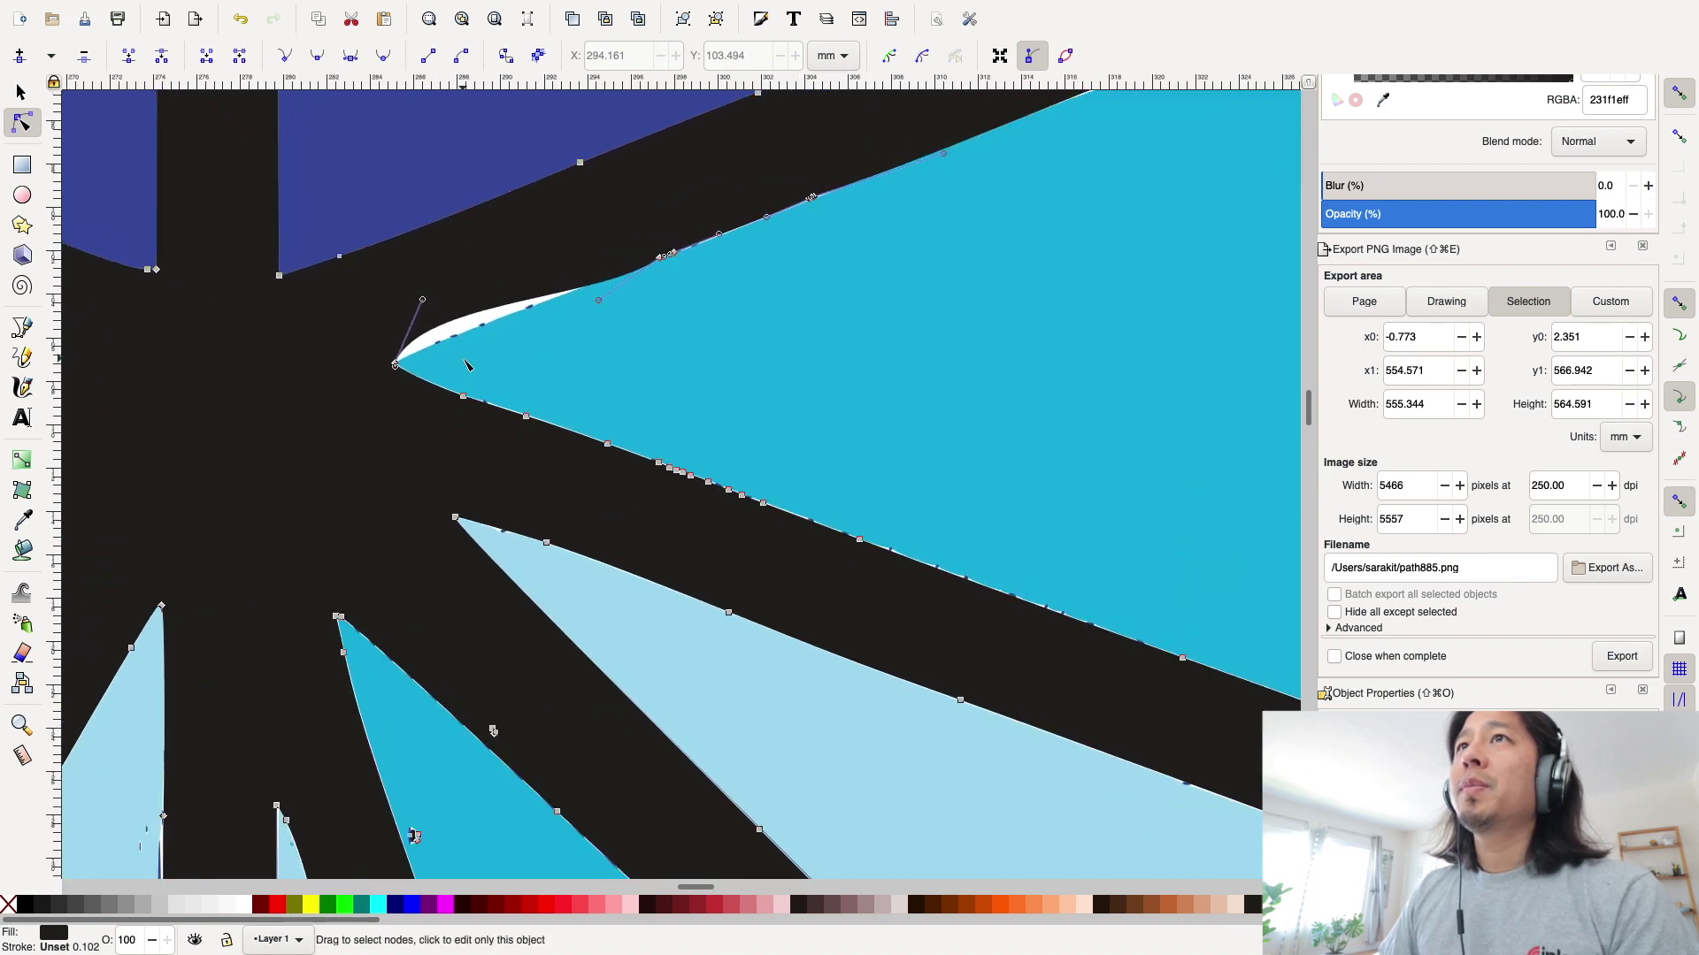
pyautogui.moveTo(425, 302); pyautogui.dragTo(478, 325)
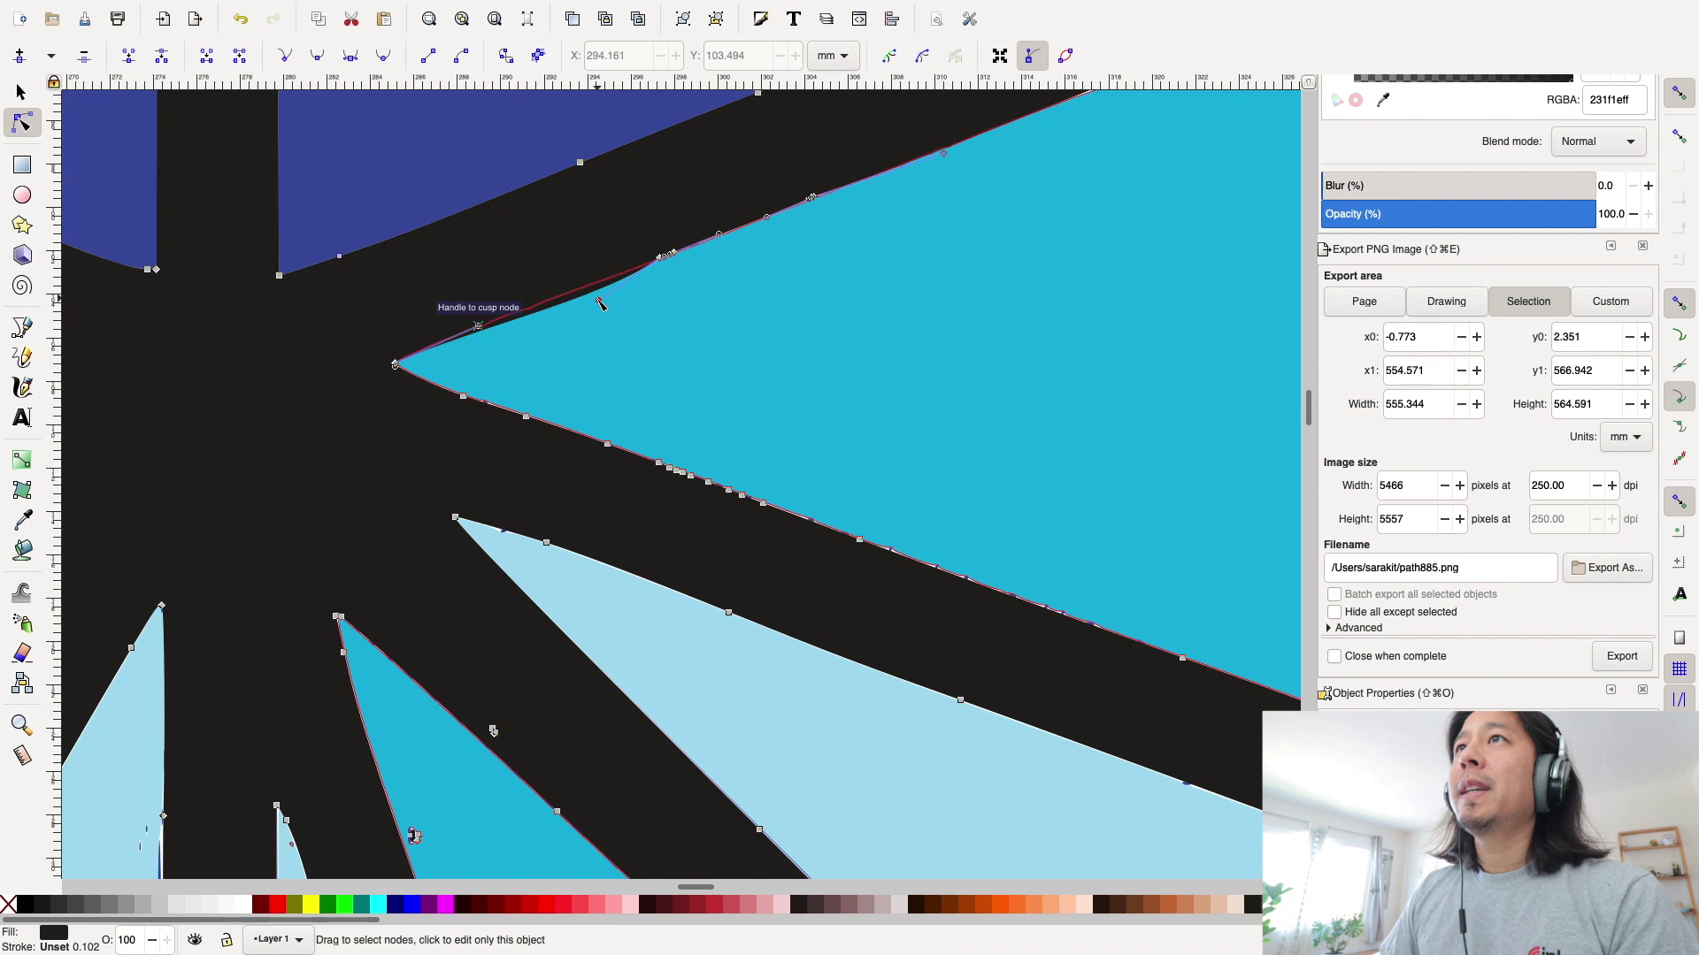
pyautogui.moveTo(595, 303); pyautogui.dragTo(583, 296)
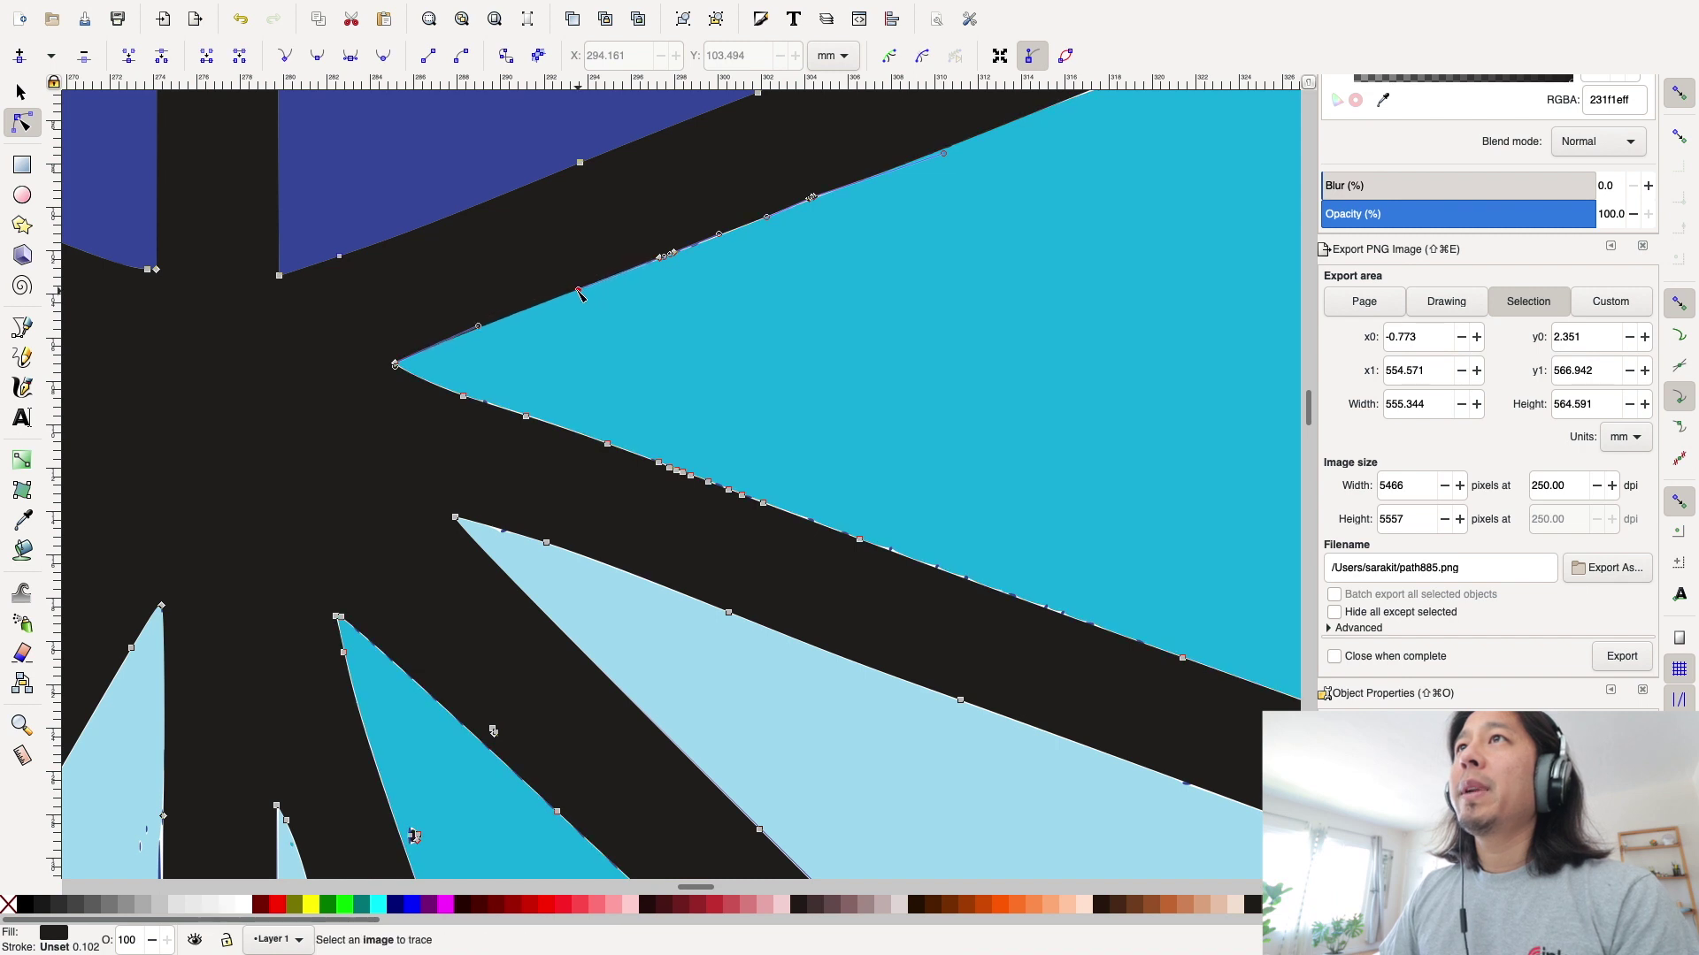
# Reshape the turquoise pane's pointed inner tip by pulling its corner in from the ray hub
pyautogui.hscroll(5, 739, 305)
pyautogui.scroll(2, 740, 305)
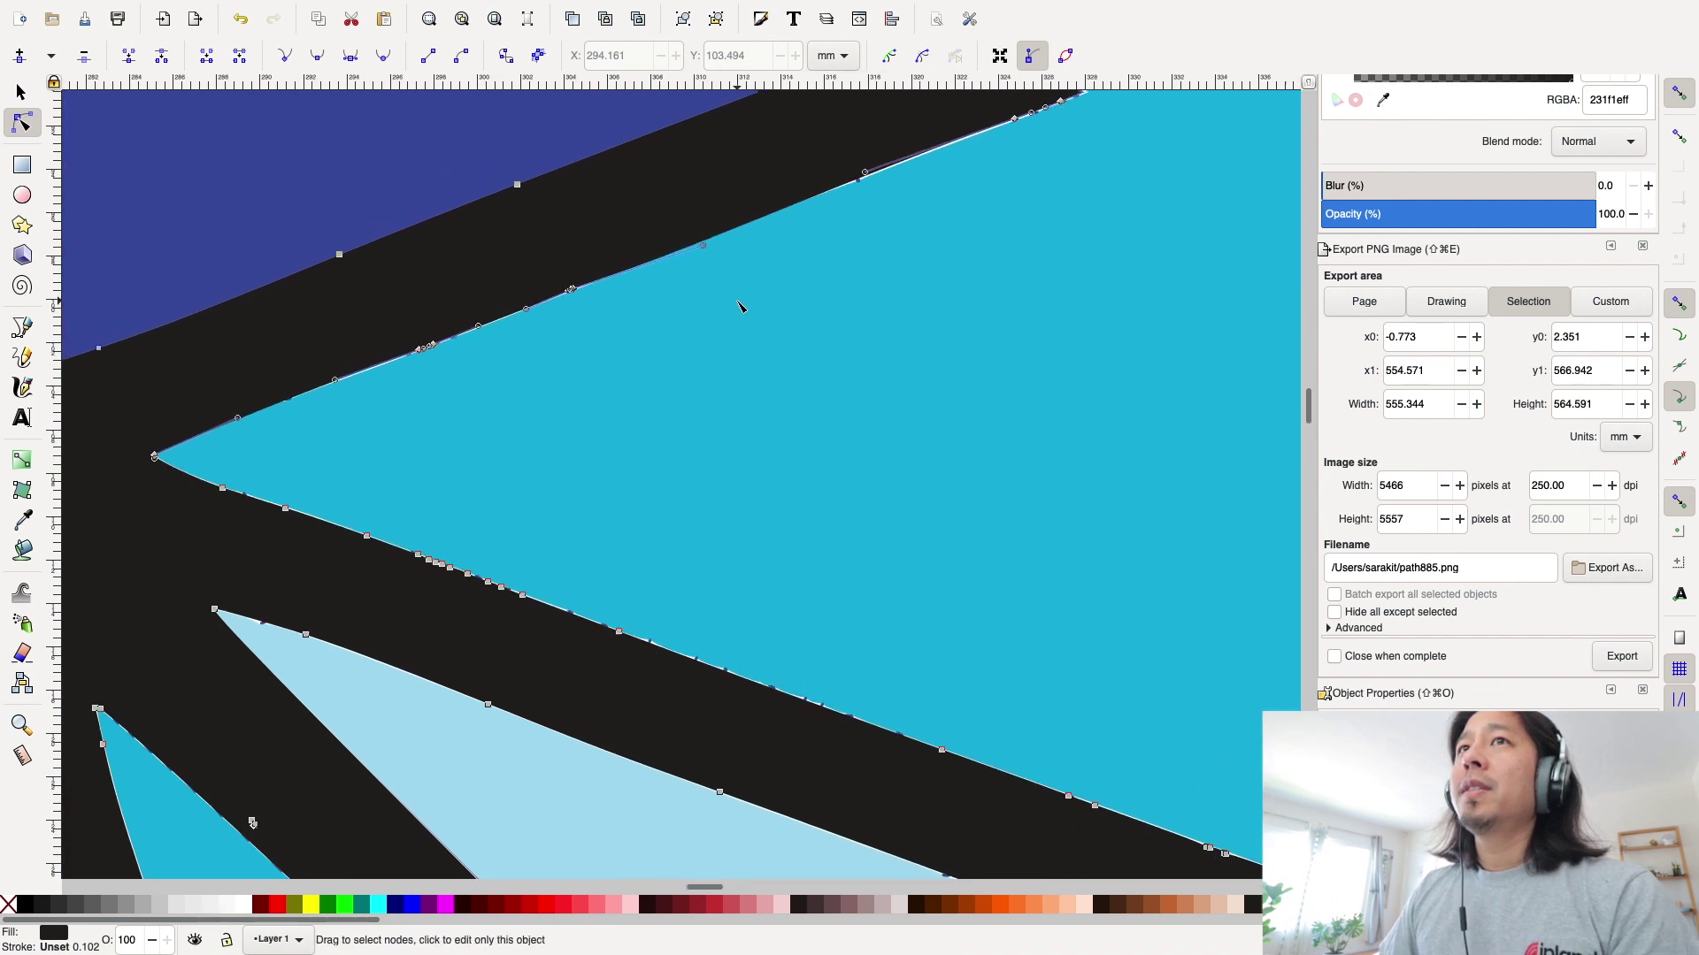
pyautogui.scroll(1, 739, 305)
pyautogui.hscroll(-1, 740, 305)
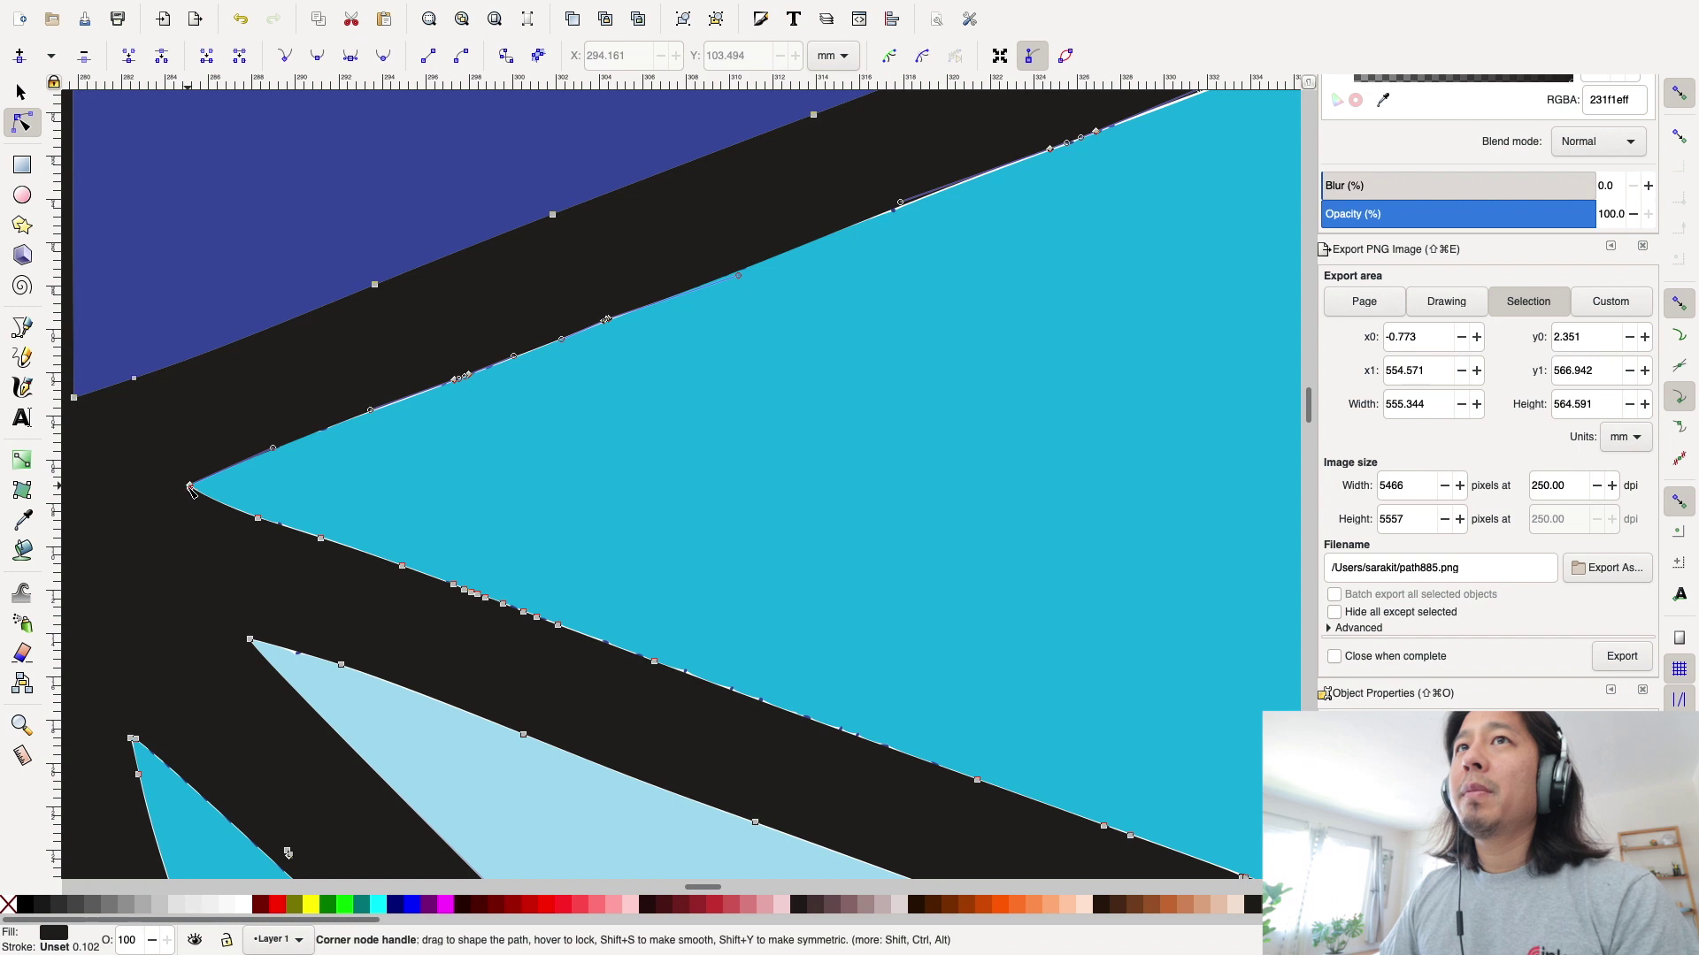
pyautogui.moveTo(189, 487); pyautogui.dragTo(303, 478)
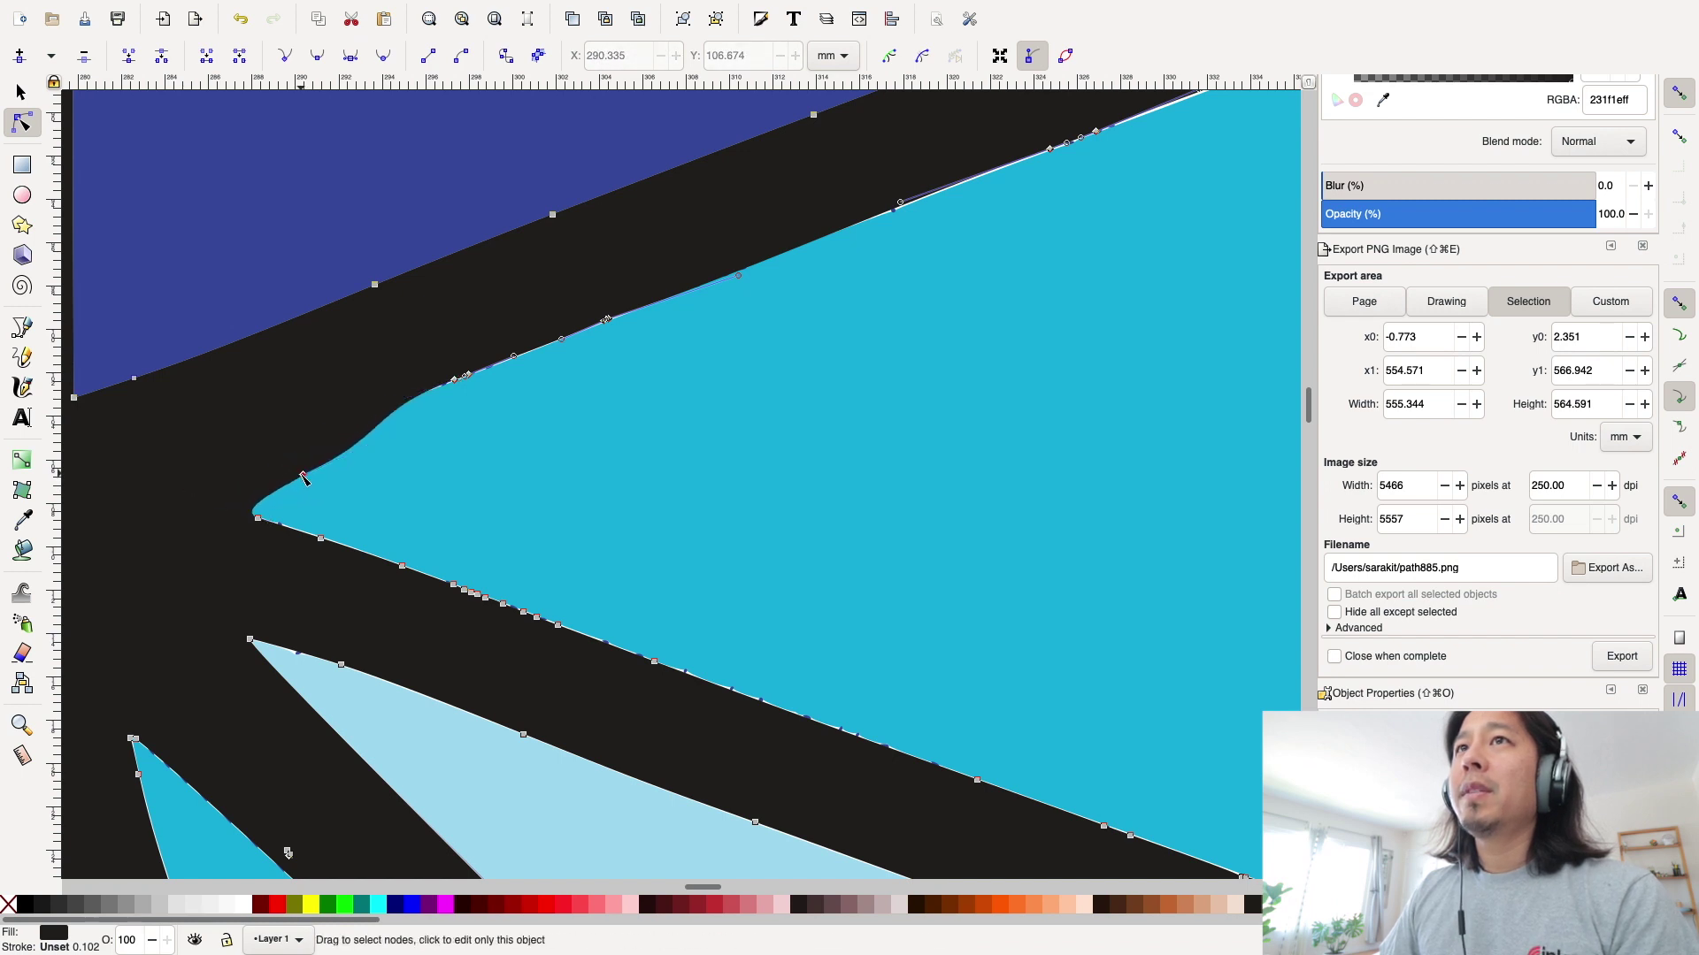
# Shorten the curve handle at the turquoise pane's inner tip and nudge the tip node slightly to sharpen the point
pyautogui.hscroll(-10, 304, 478)
pyautogui.scroll(-3, 303, 478)
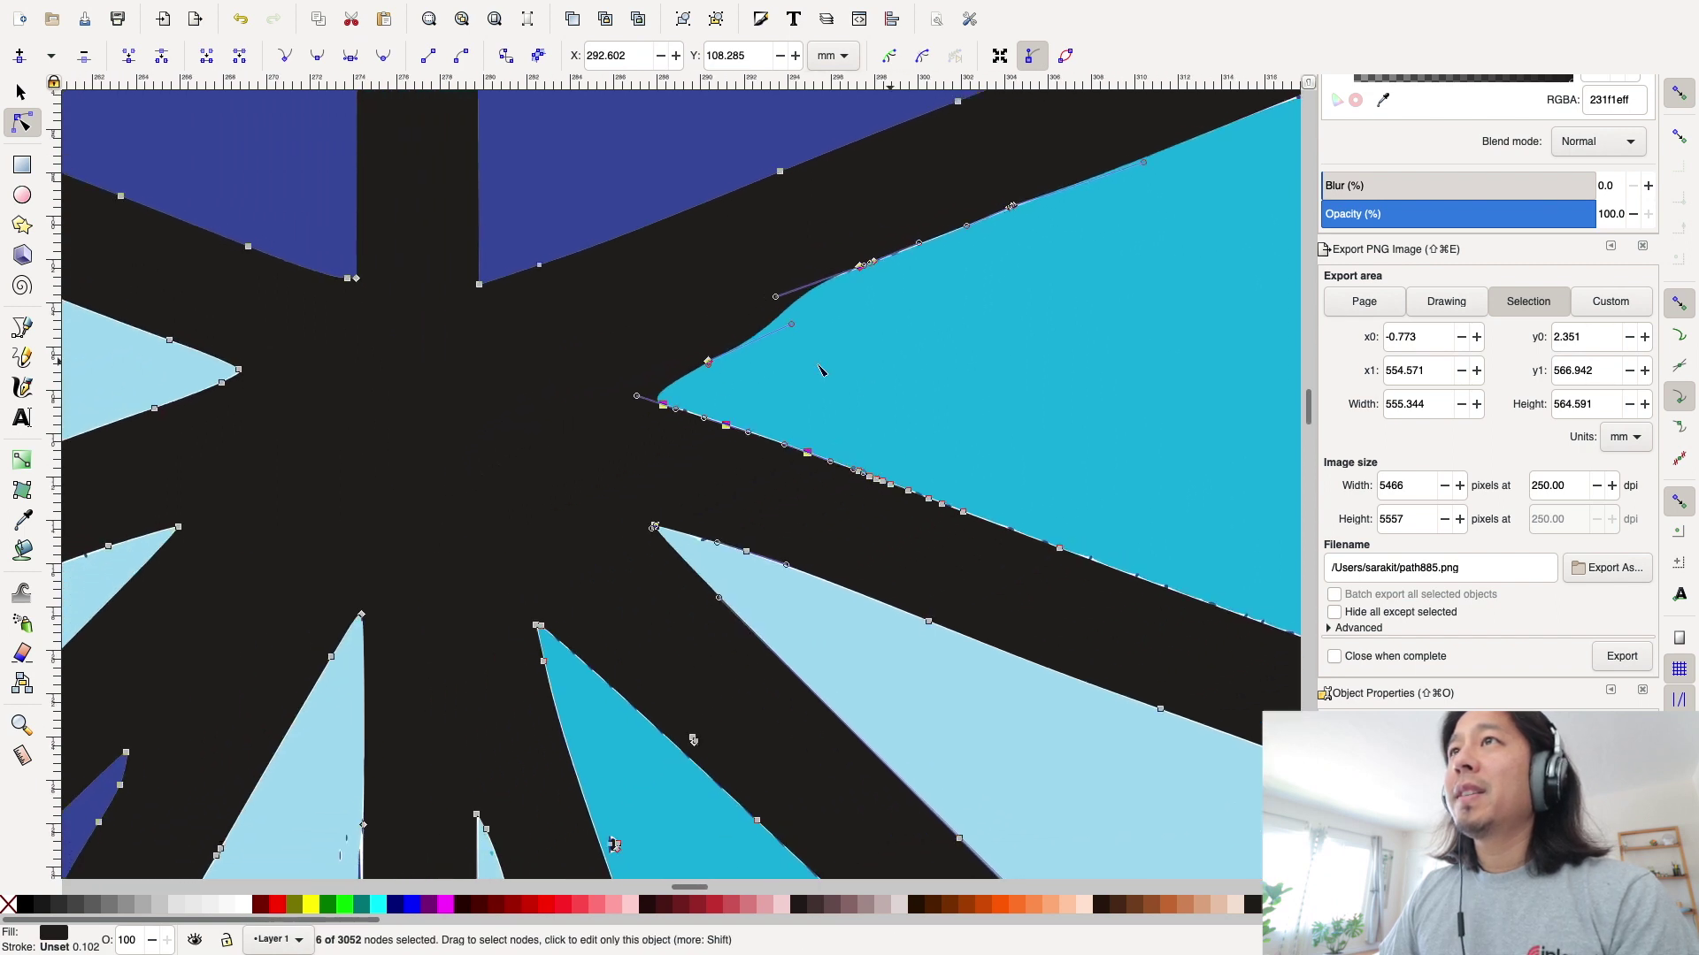
pyautogui.moveTo(671, 400)
pyautogui.mouseDown()
pyautogui.moveTo(695, 382)
pyautogui.moveTo(674, 384)
pyautogui.mouseUp()
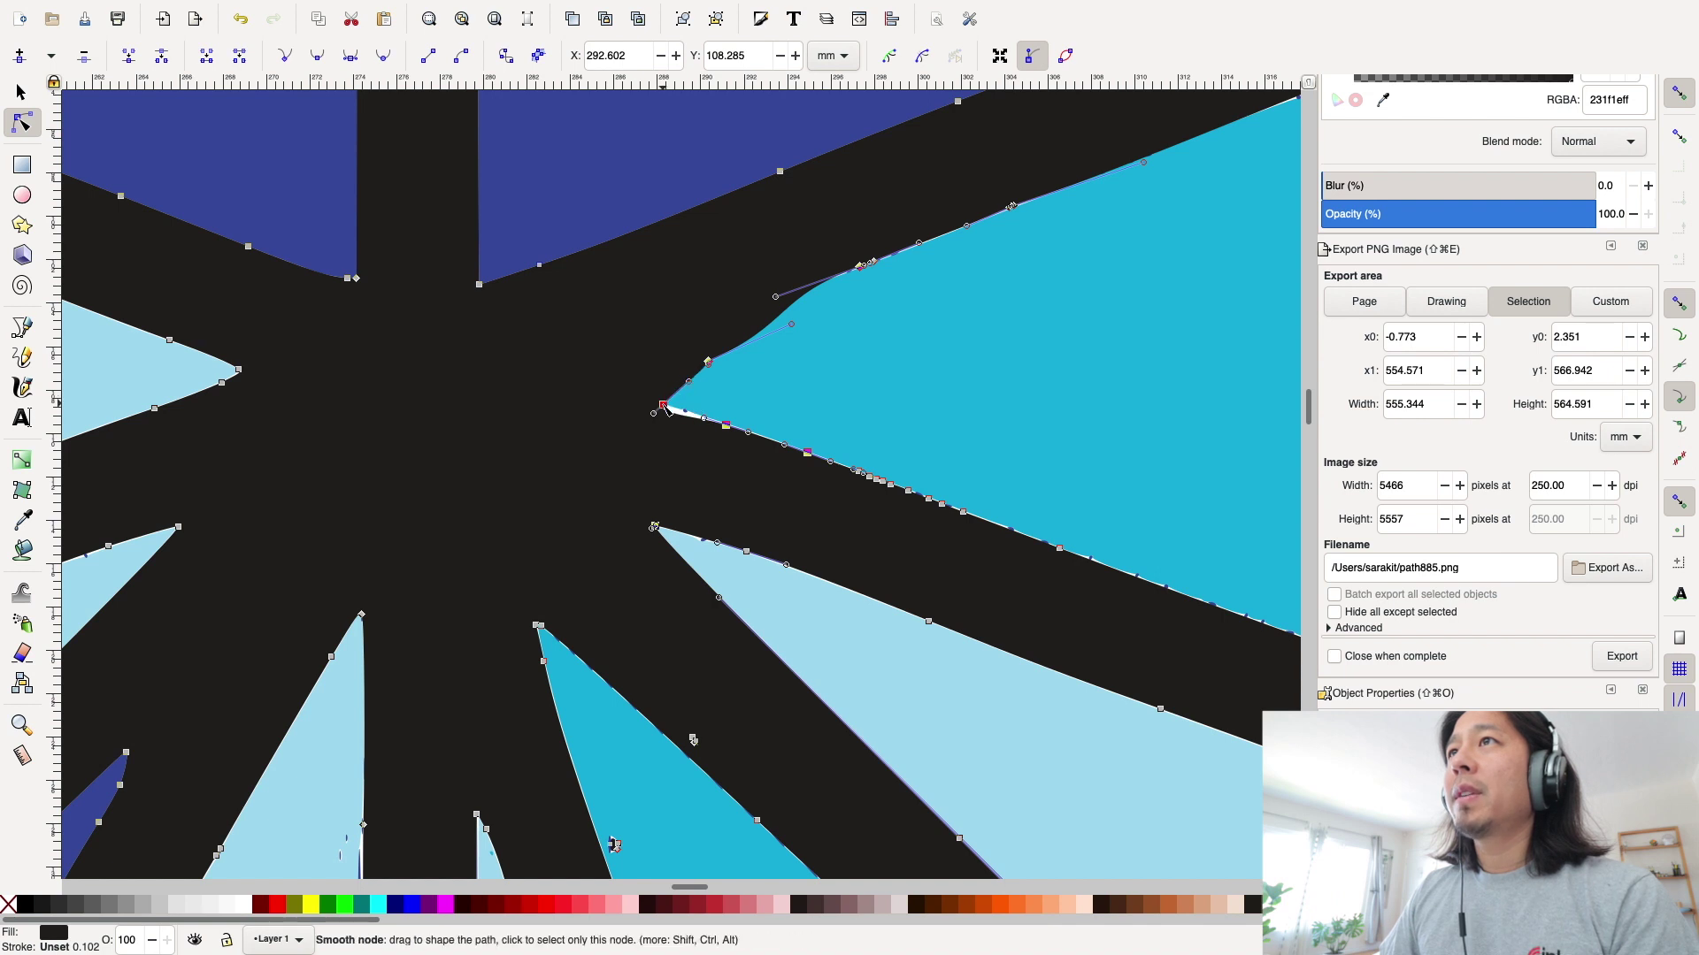
pyautogui.moveTo(664, 405); pyautogui.dragTo(666, 402)
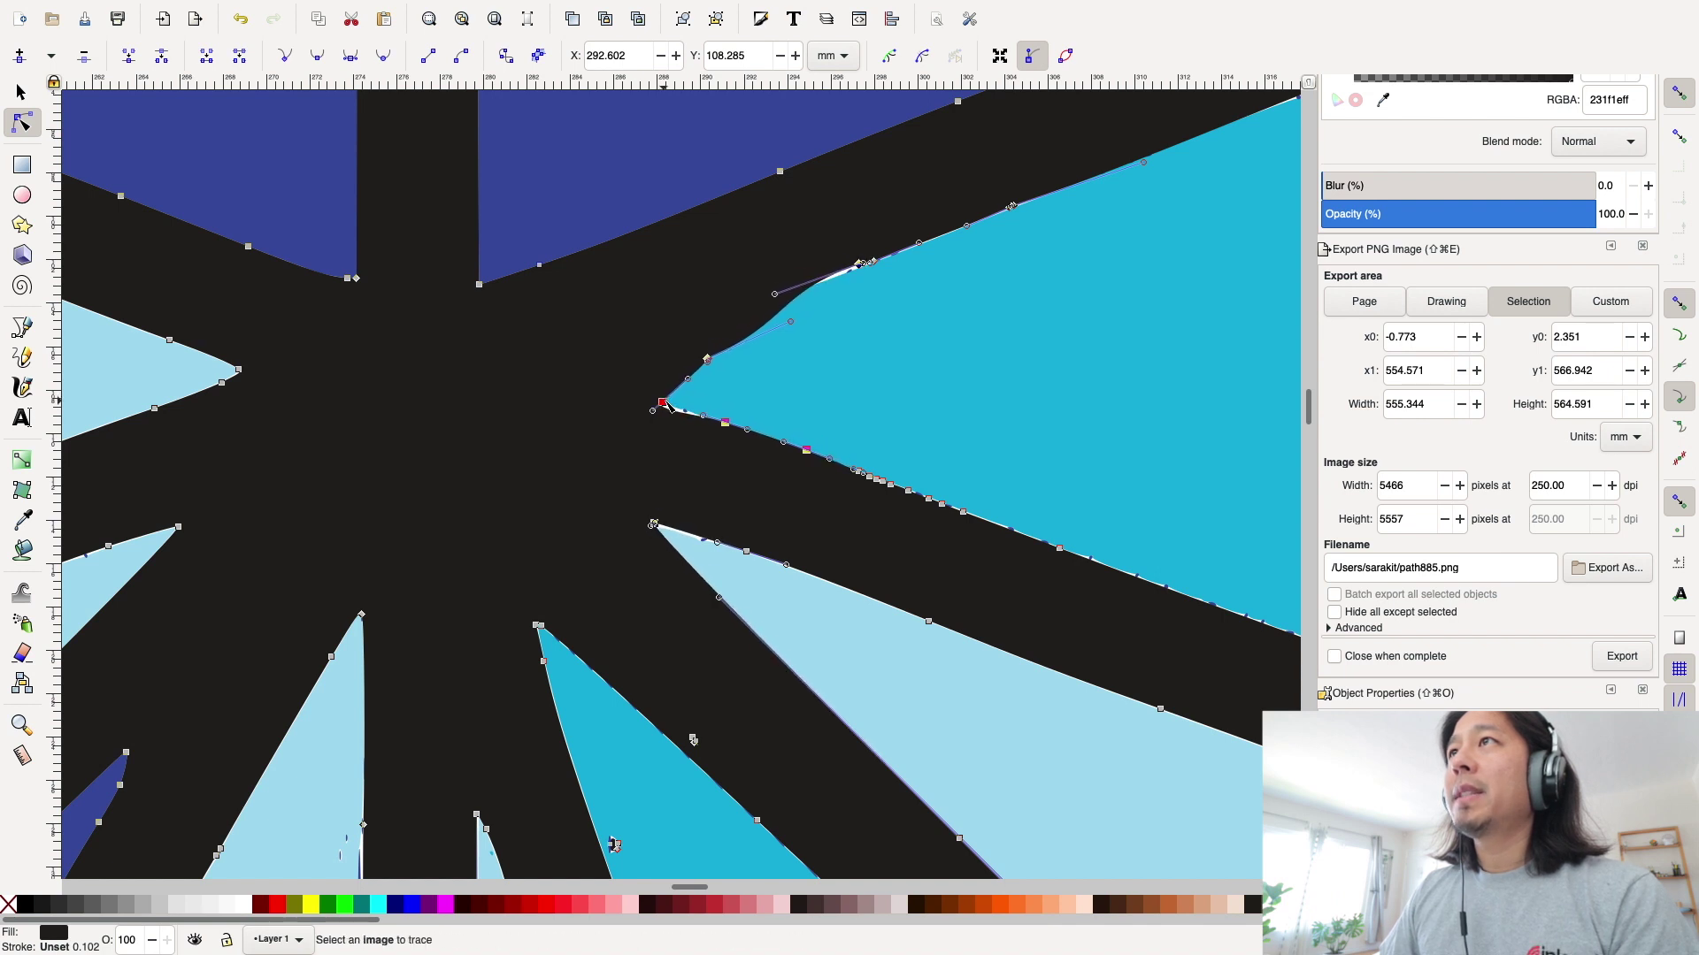
# Pull the clustered nodes on the turquoise pane's upper edge outward along the edge to spread them apart
pyautogui.hscroll(4, 743, 314)
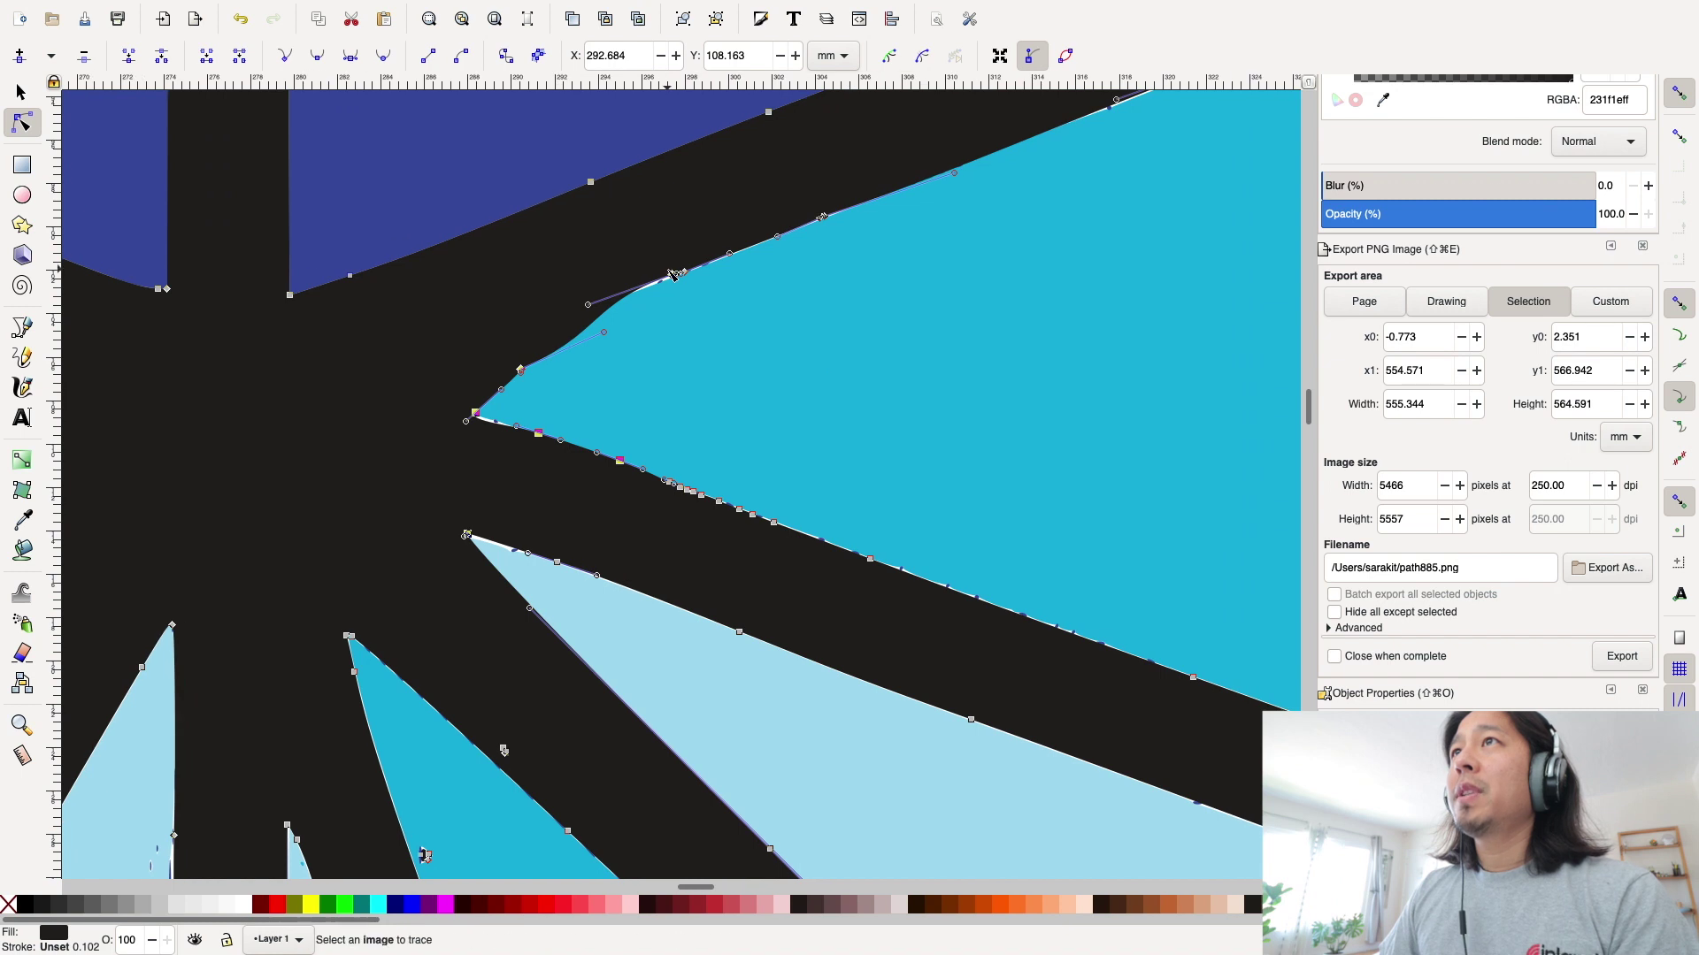
pyautogui.moveTo(674, 273); pyautogui.dragTo(862, 223)
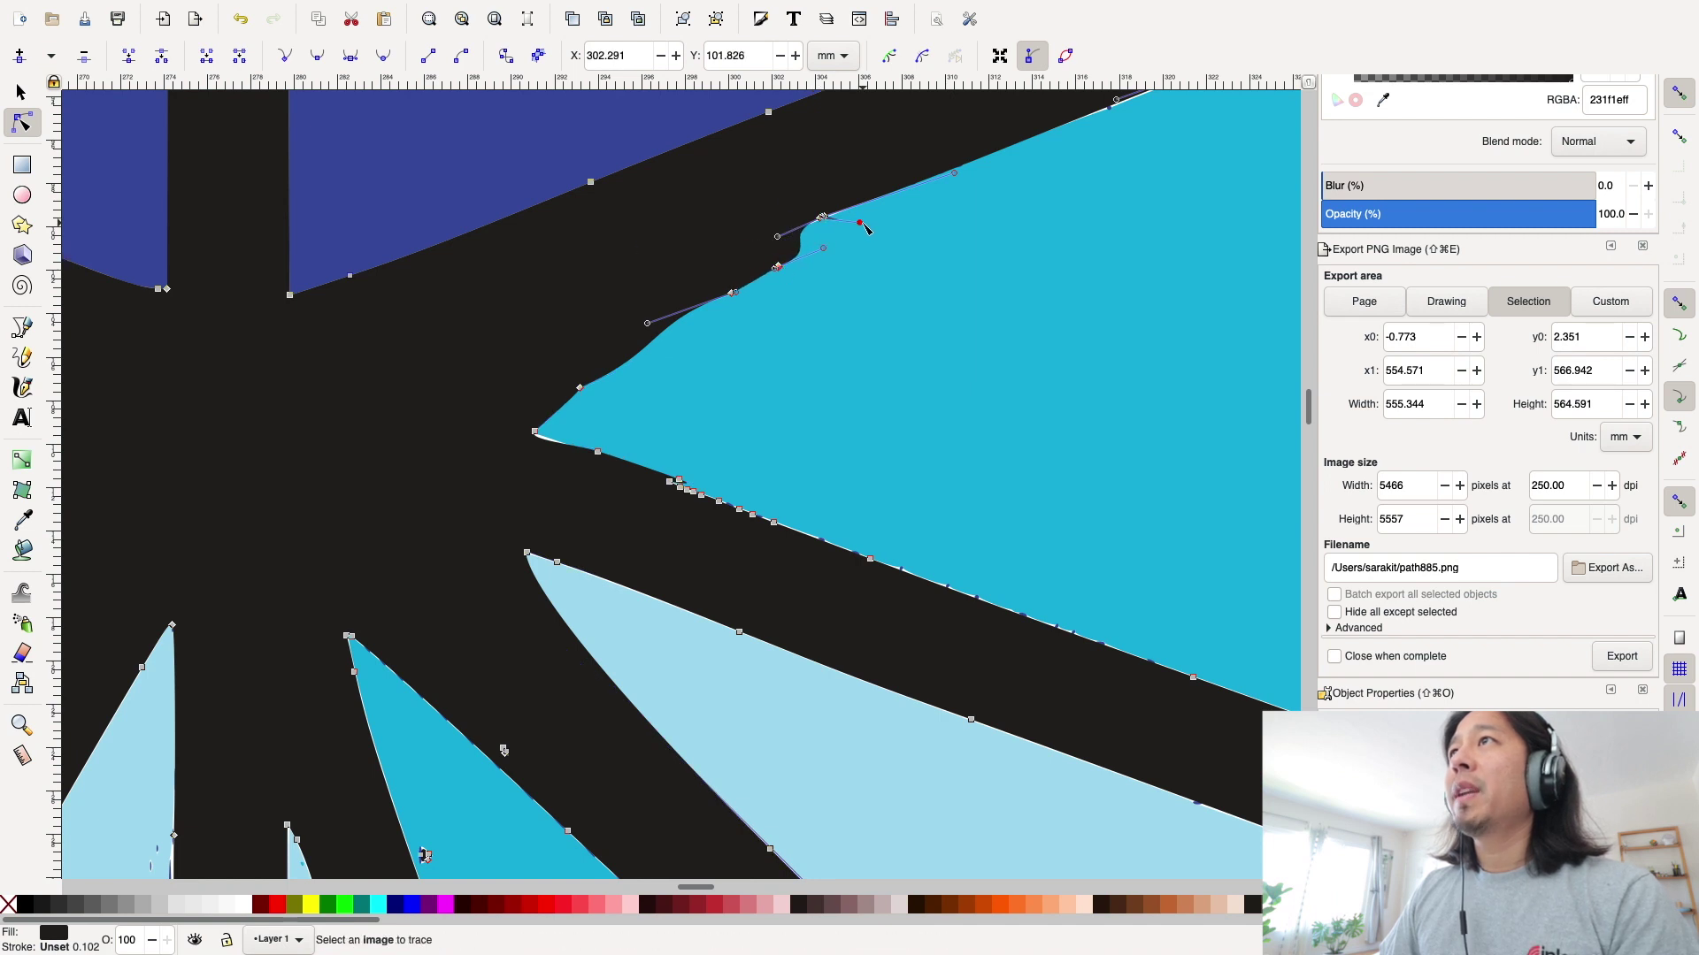
pyautogui.scroll(5, 827, 232)
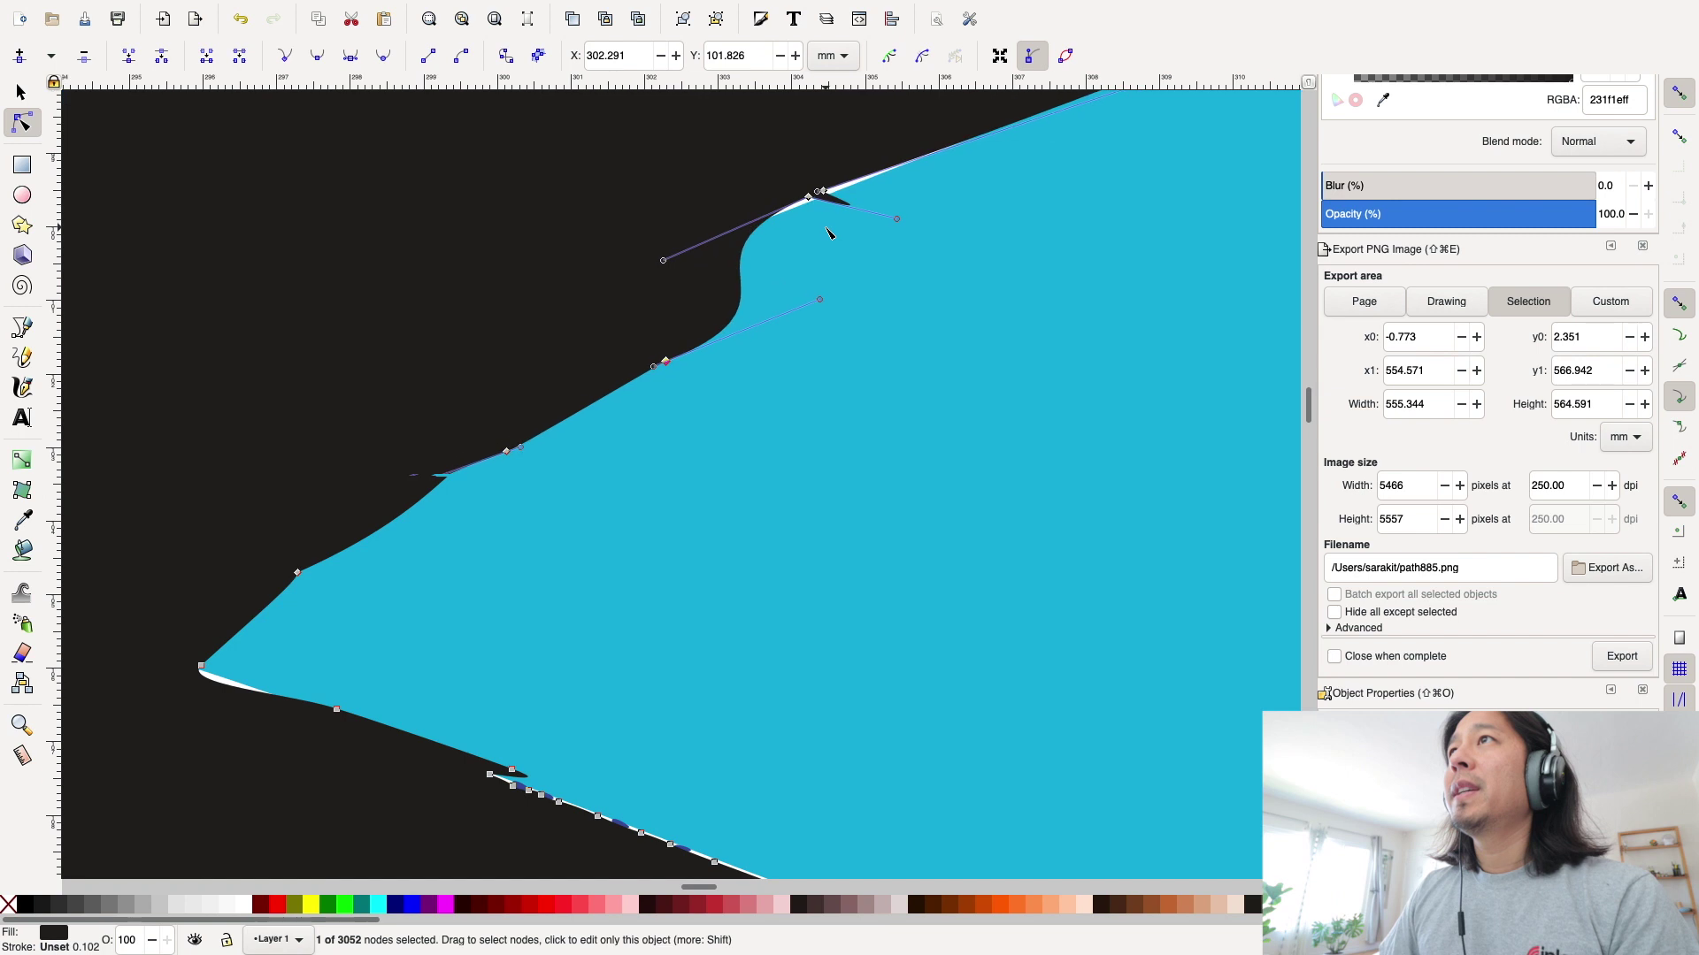
pyautogui.moveTo(810, 202); pyautogui.dragTo(929, 263)
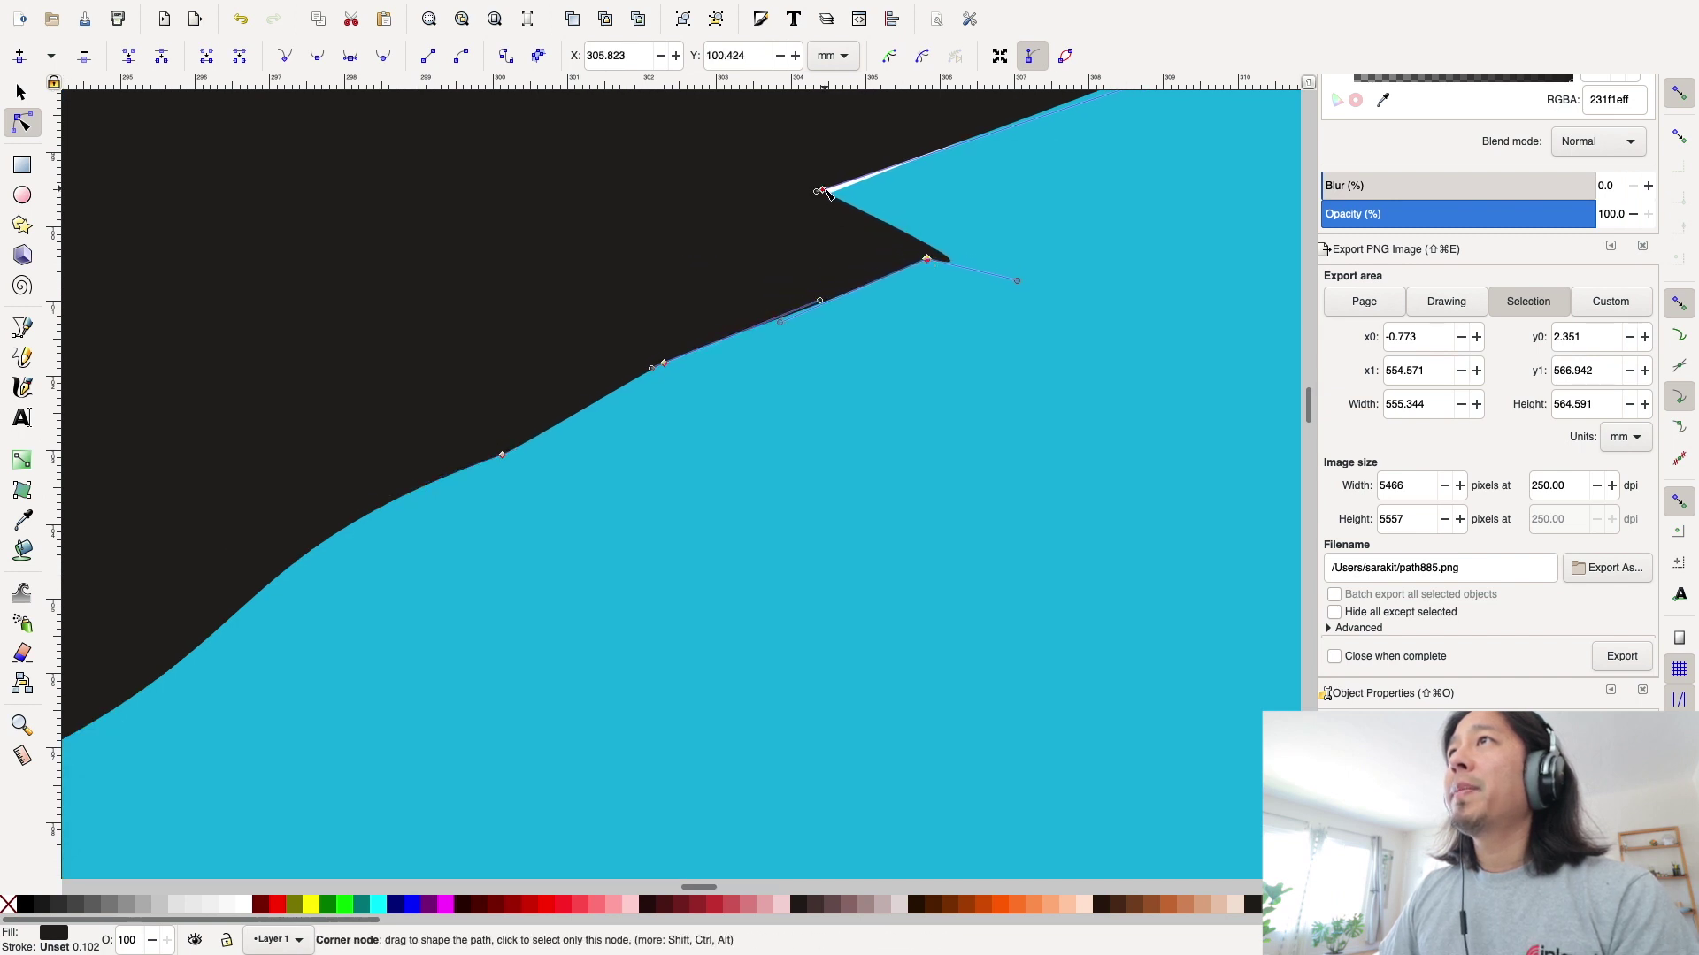
pyautogui.moveTo(850, 193); pyautogui.dragTo(1249, 170)
# Smooth the turquoise pane's upper edge by raising its low node and aligning the curve handles on either side
pyautogui.moveTo(1017, 281); pyautogui.dragTo(1053, 215)
pyautogui.scroll(-5, 900, 351)
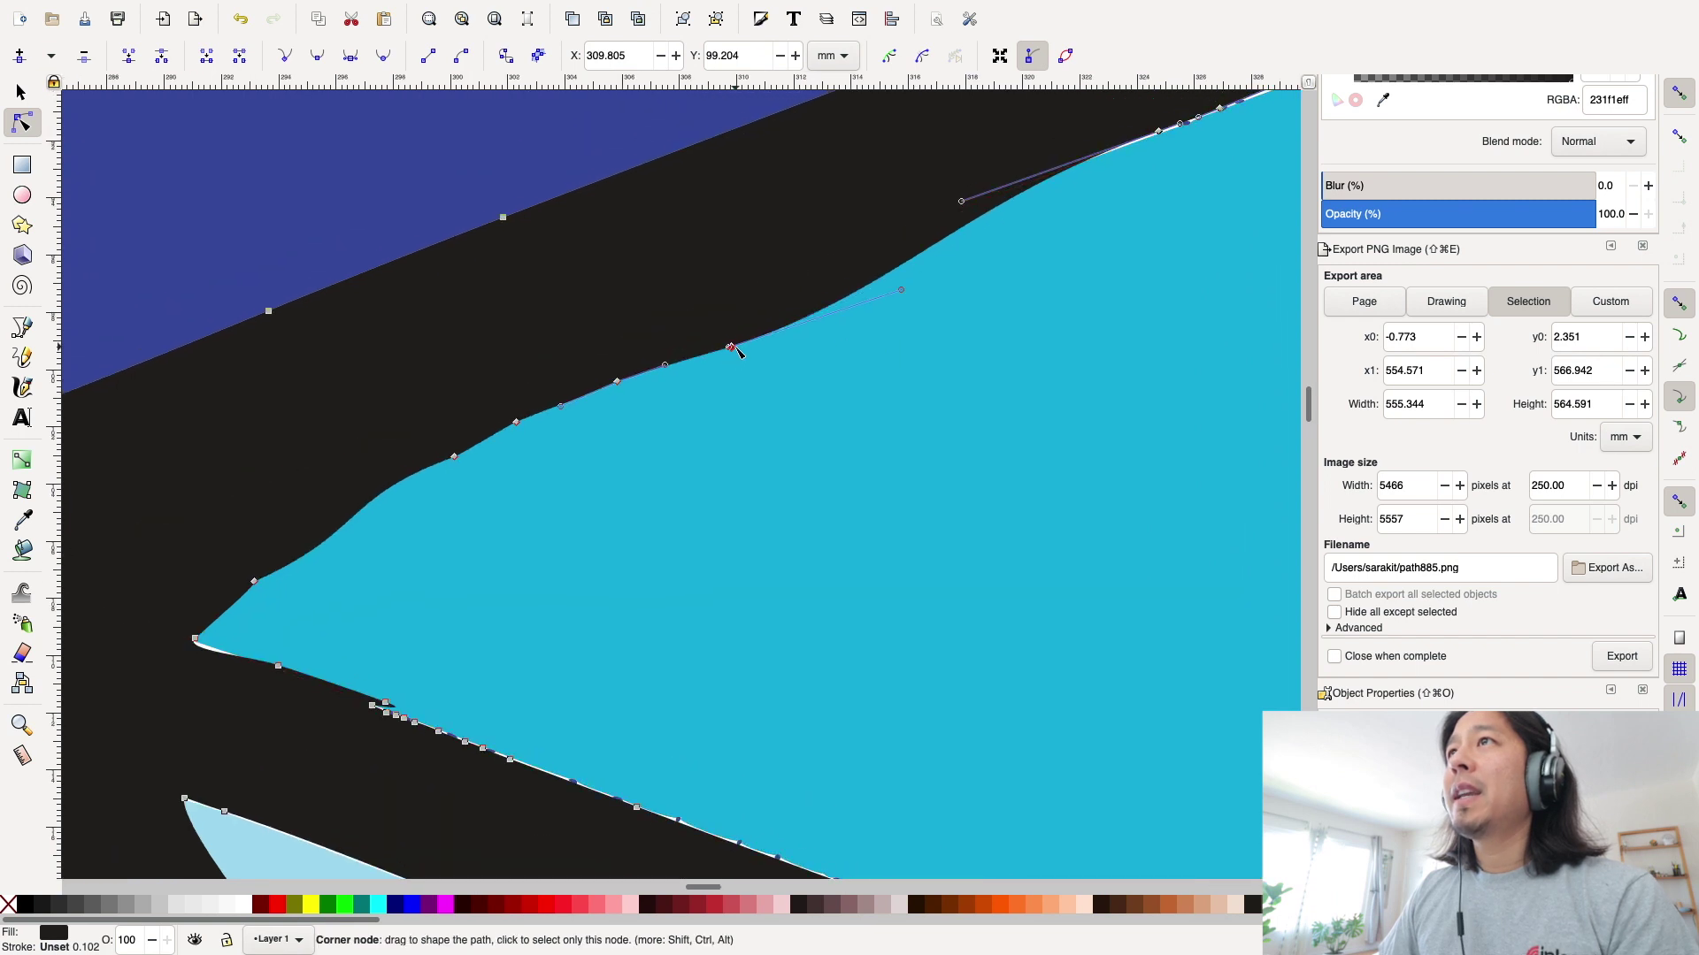
pyautogui.moveTo(740, 345); pyautogui.dragTo(765, 322)
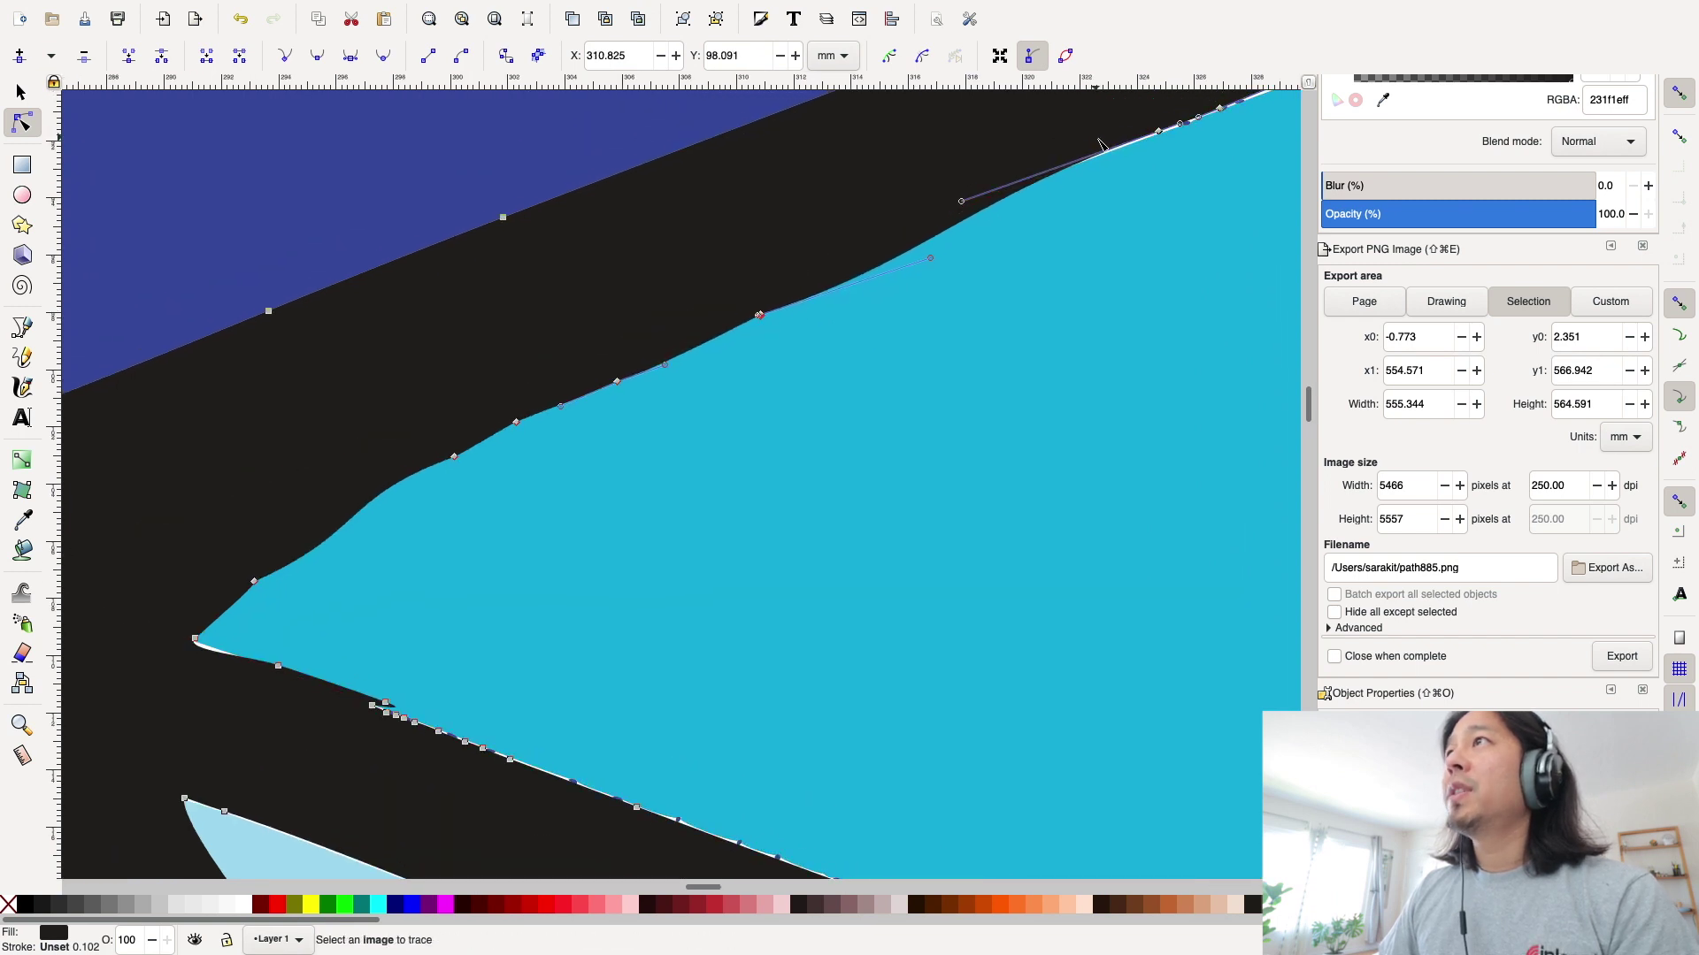
pyautogui.moveTo(961, 201); pyautogui.dragTo(971, 215)
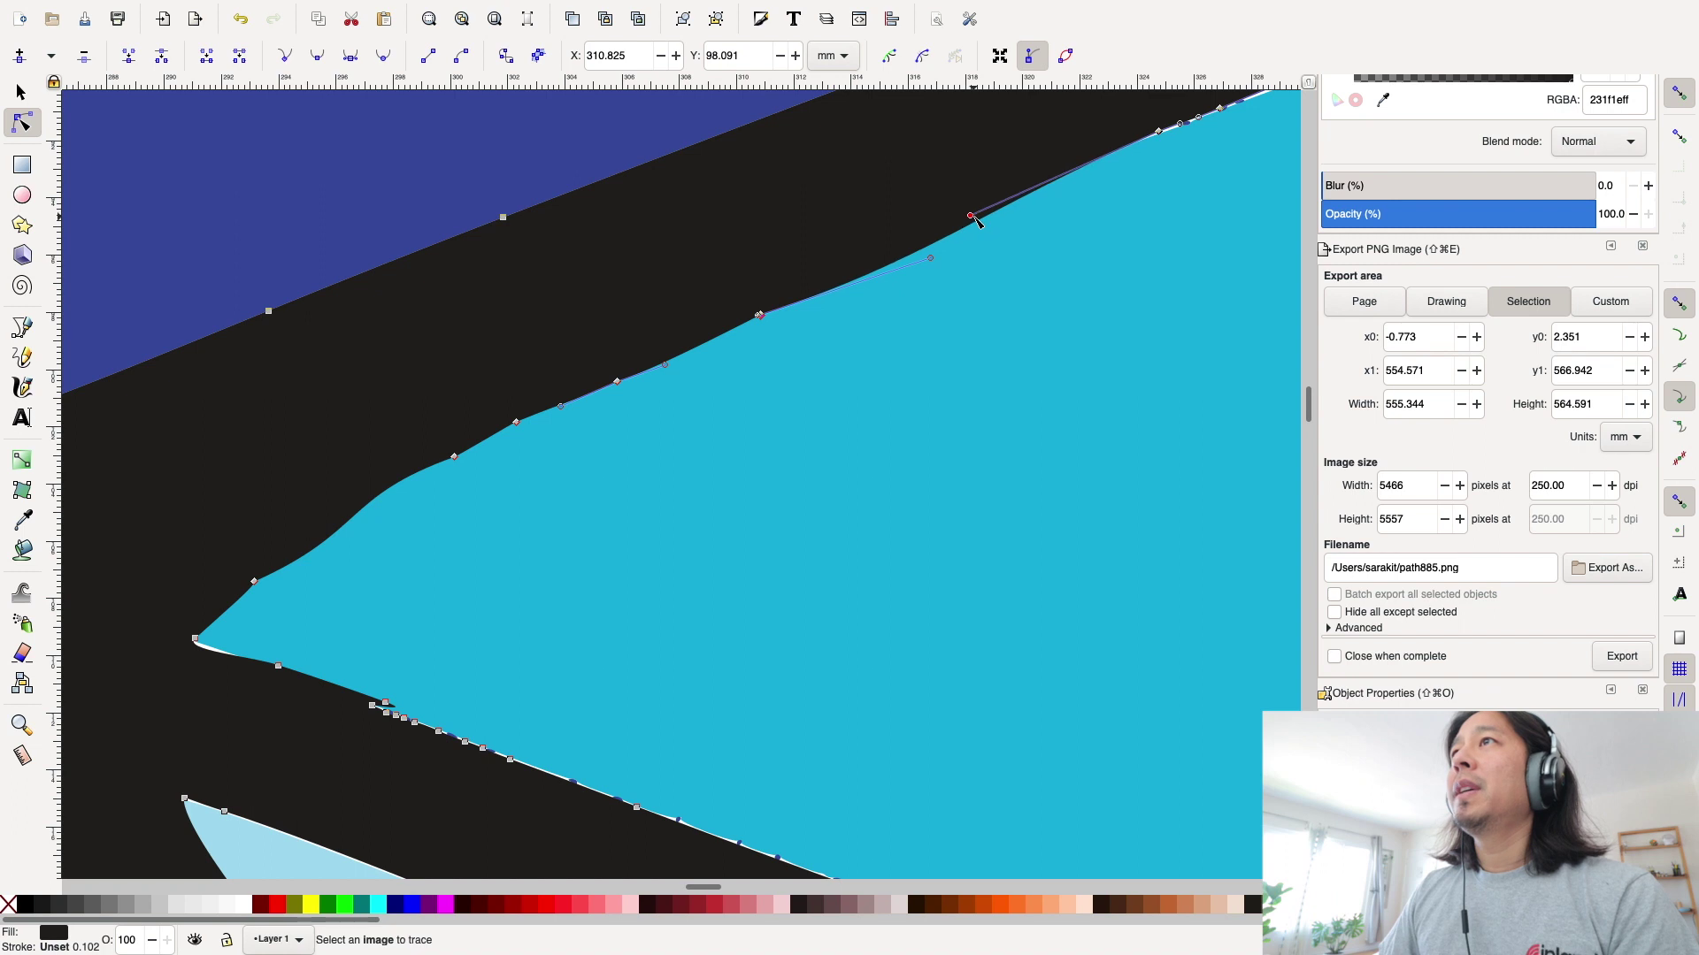
# Examine the cleaned-up pane and the whole traced artwork without its node markers, using the selection tool
pyautogui.scroll(-4, 792, 445)
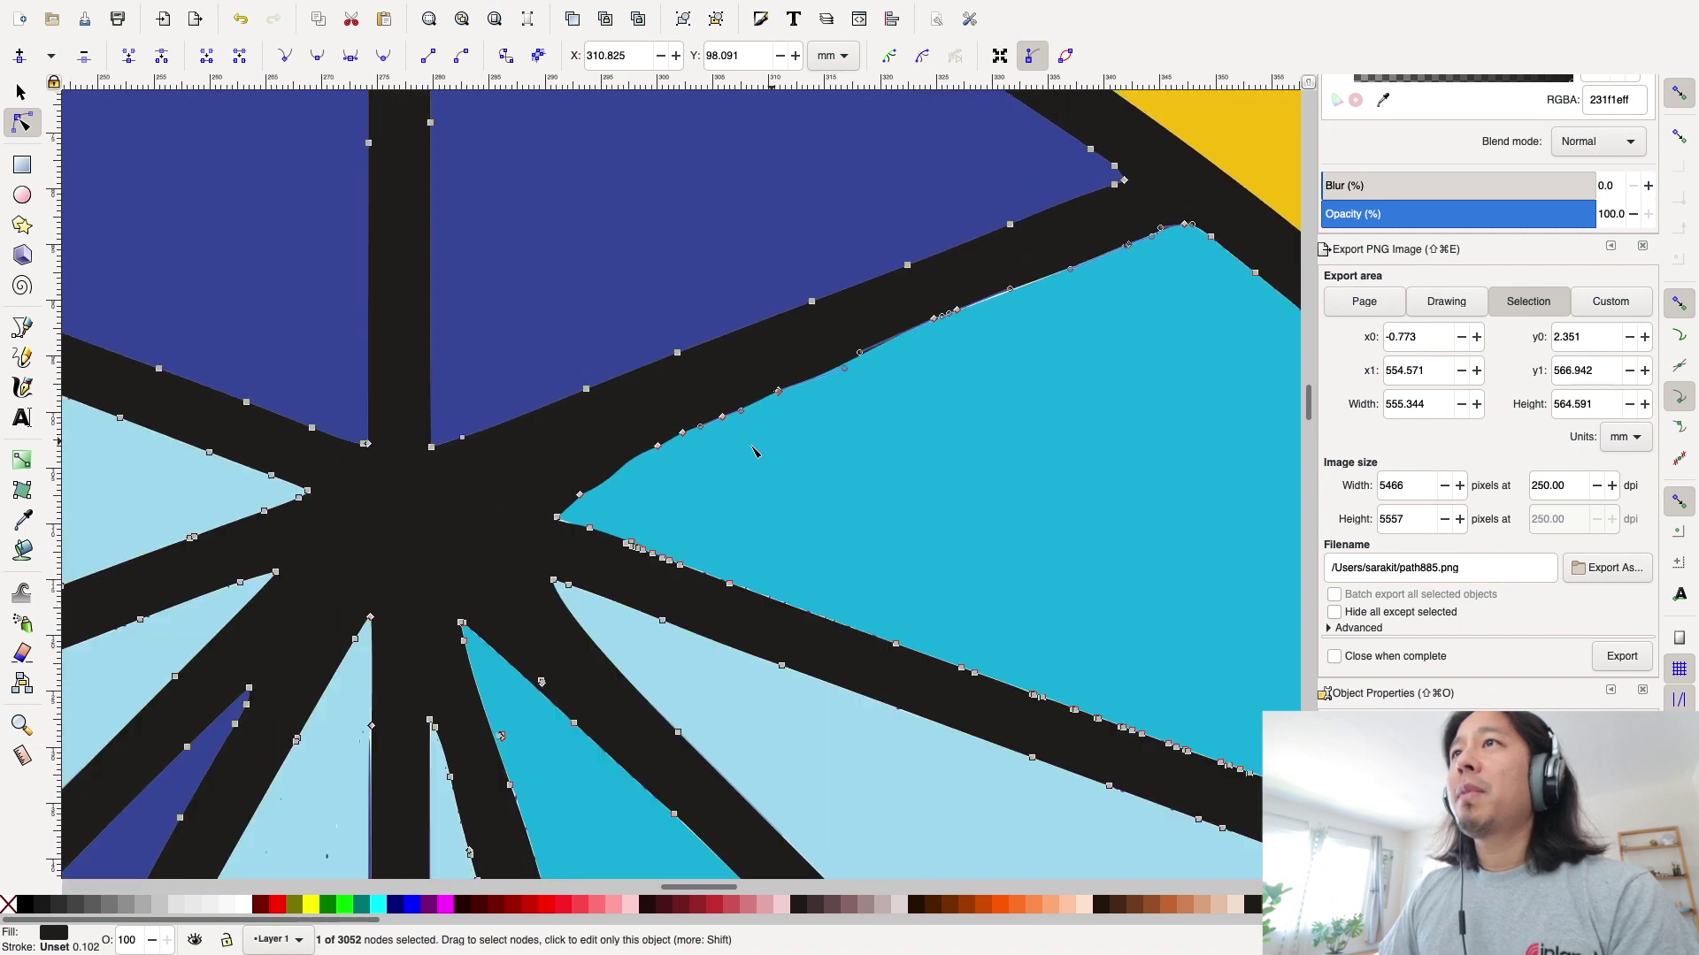
pyautogui.scroll(-2, 753, 452)
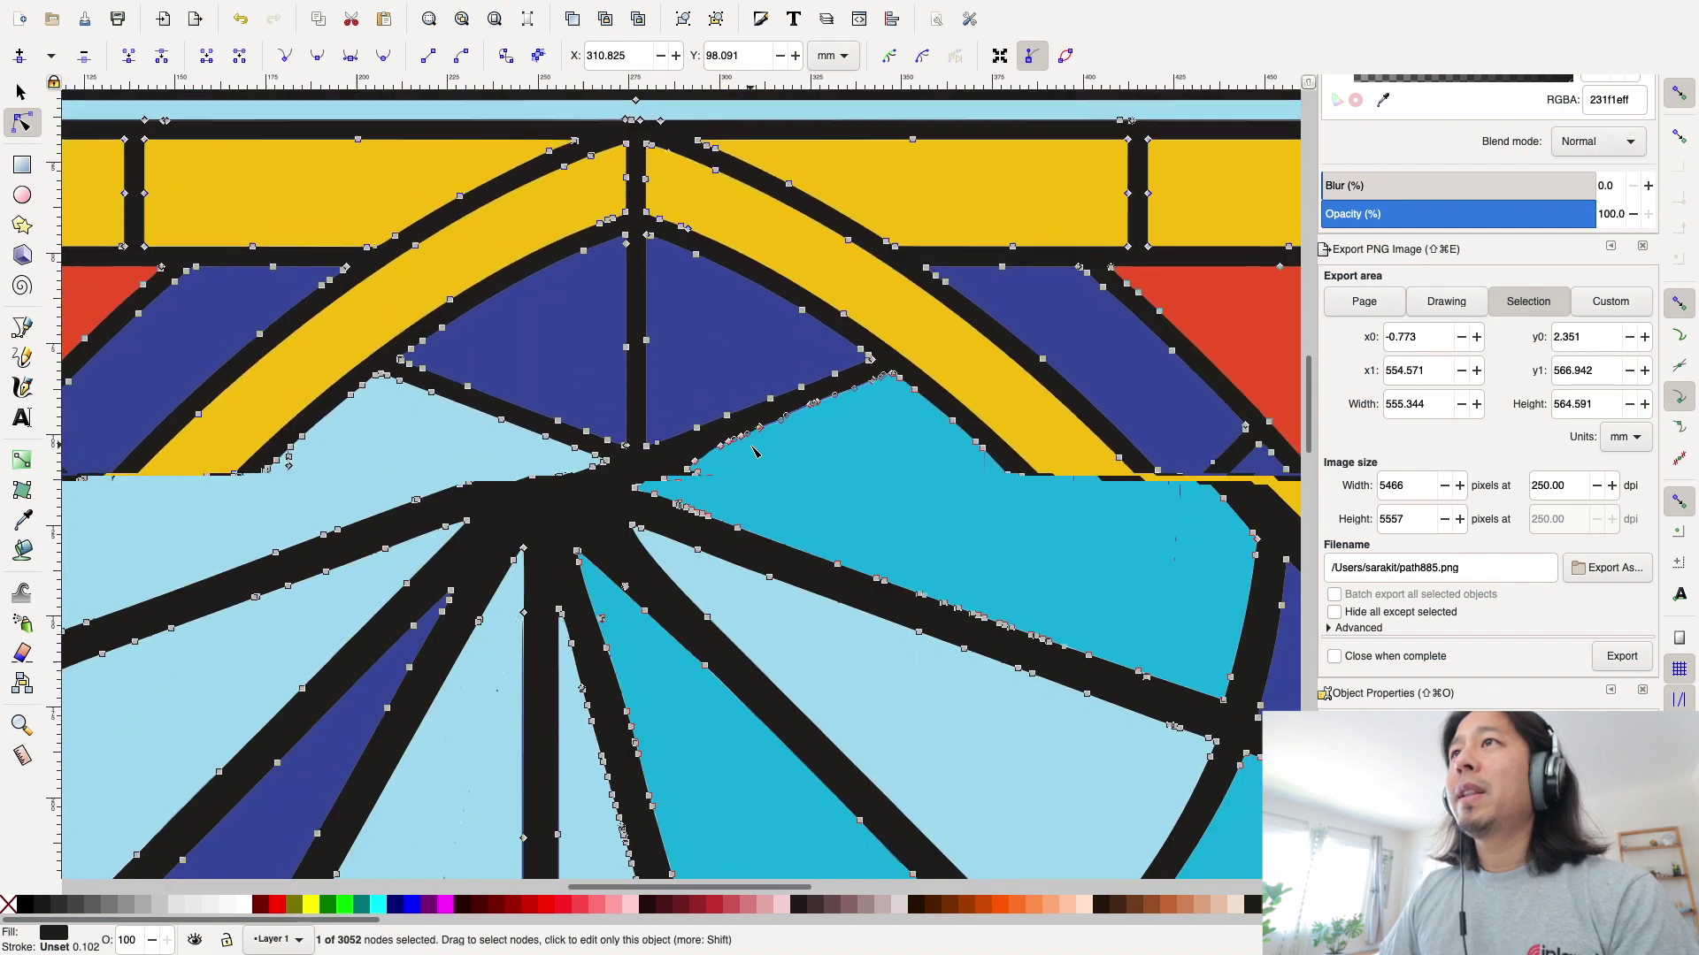
pyautogui.scroll(3, 708, 469)
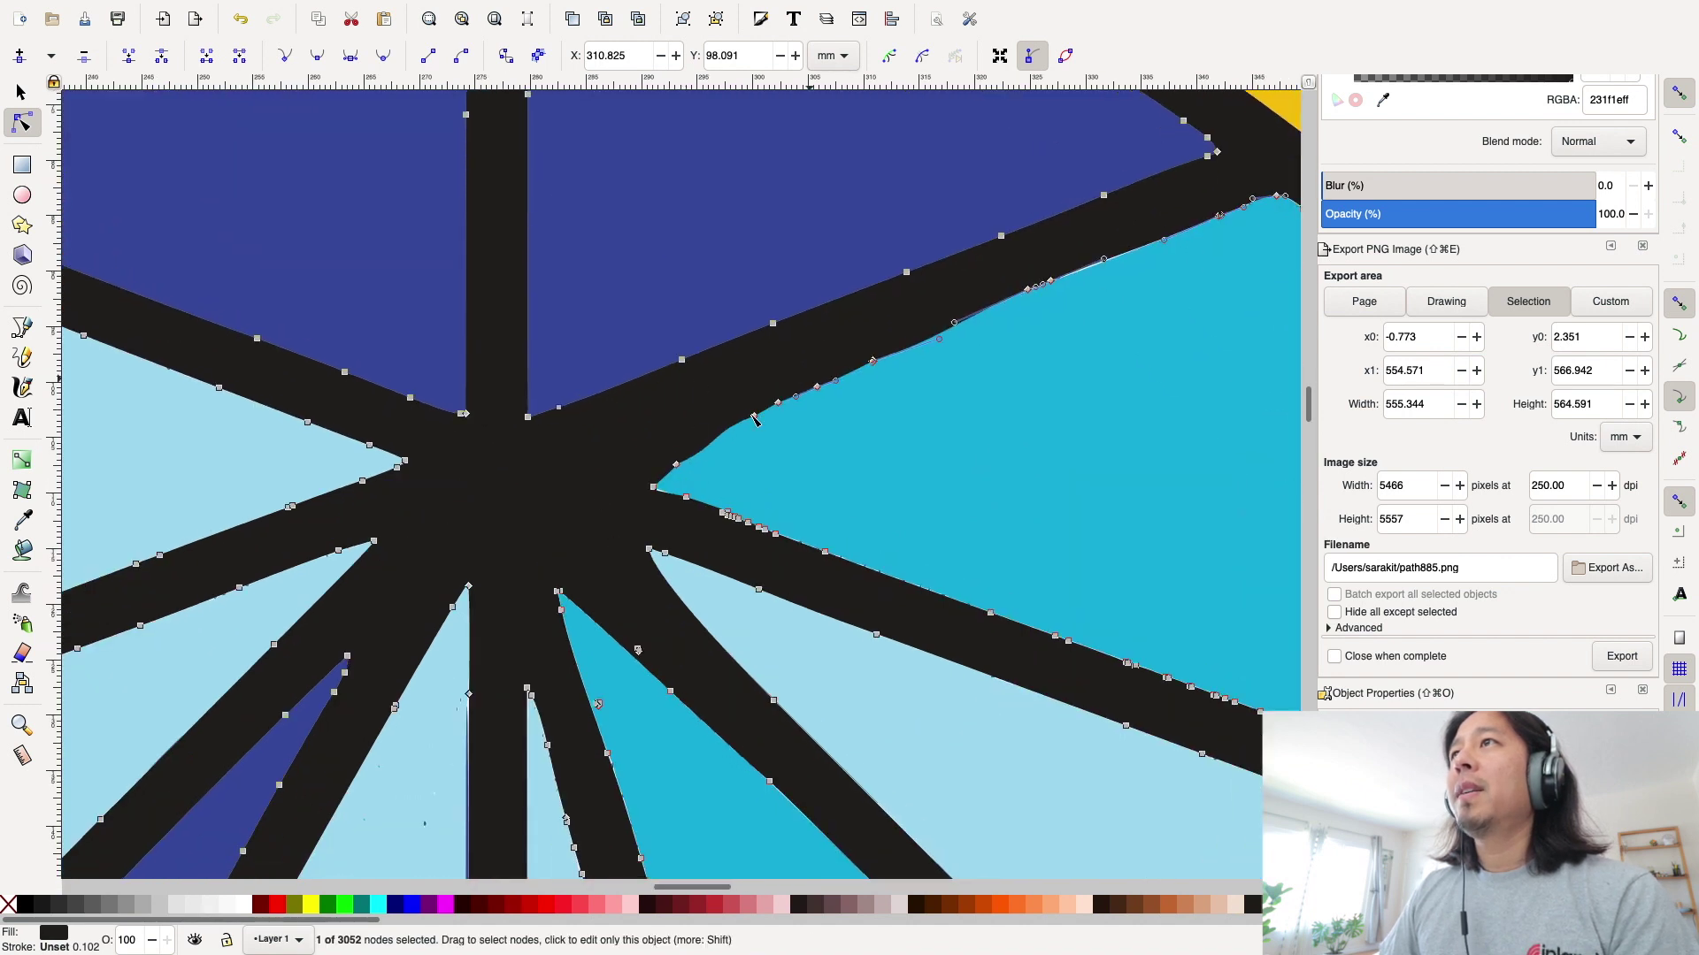
pyautogui.scroll(-5, 803, 447)
pyautogui.scroll(-6, 803, 447)
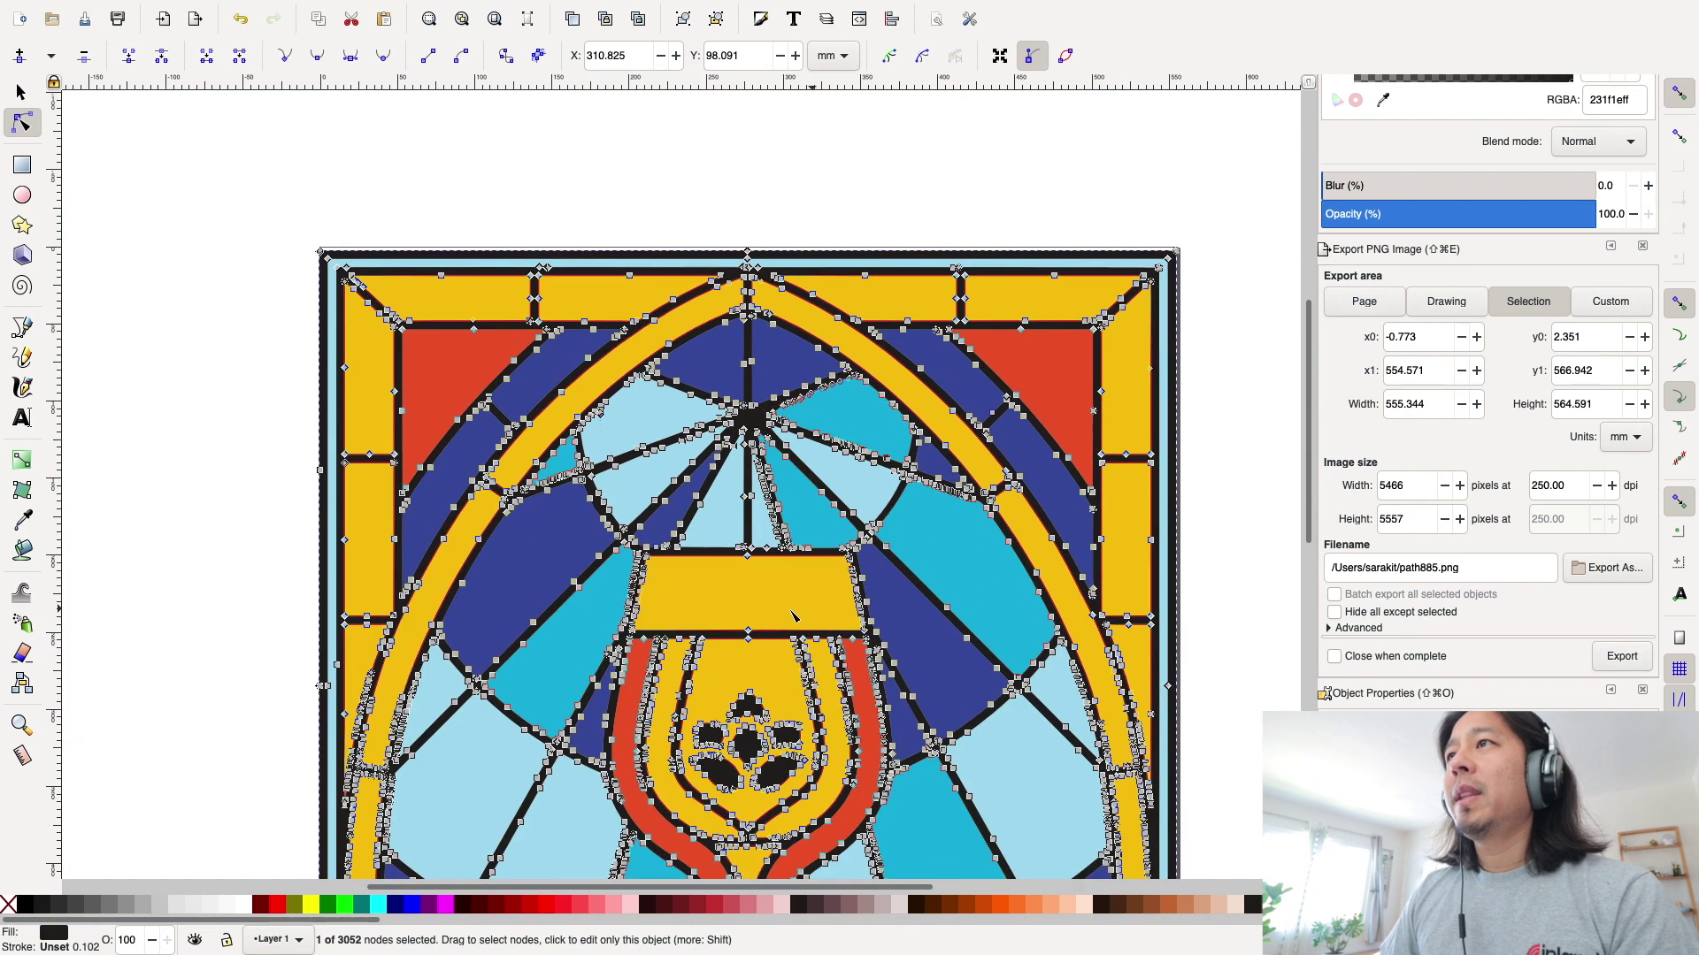
pyautogui.scroll(-5, 781, 616)
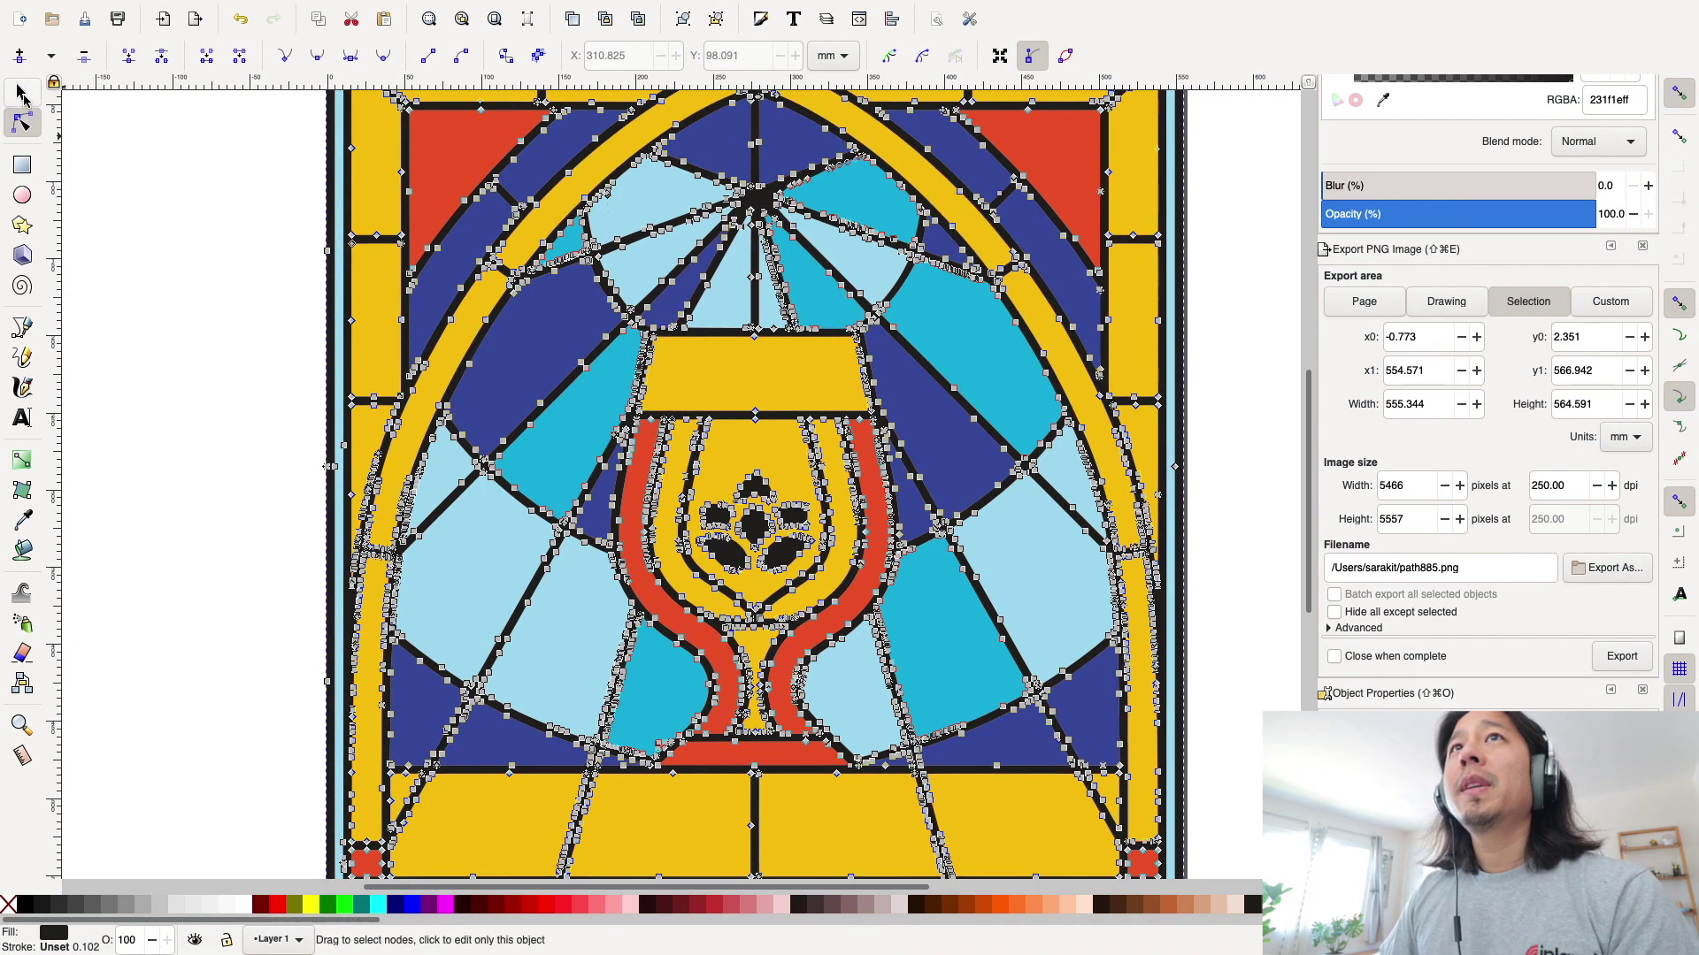
pyautogui.click(21, 94)
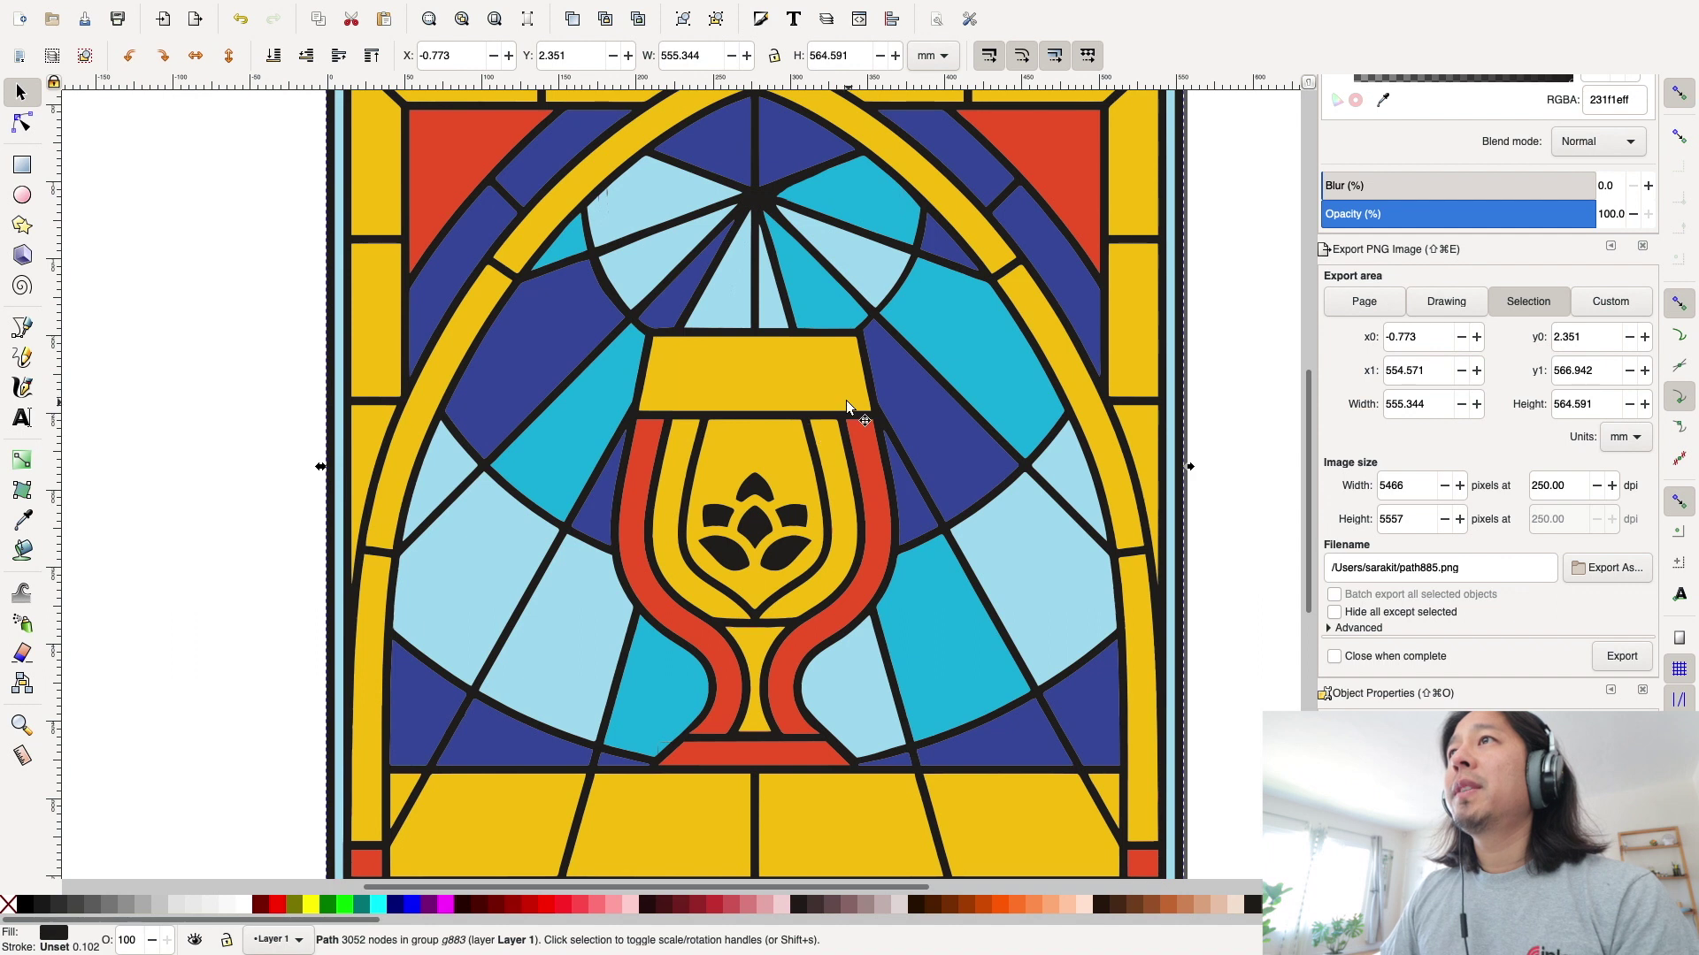
pyautogui.scroll(3, 847, 406)
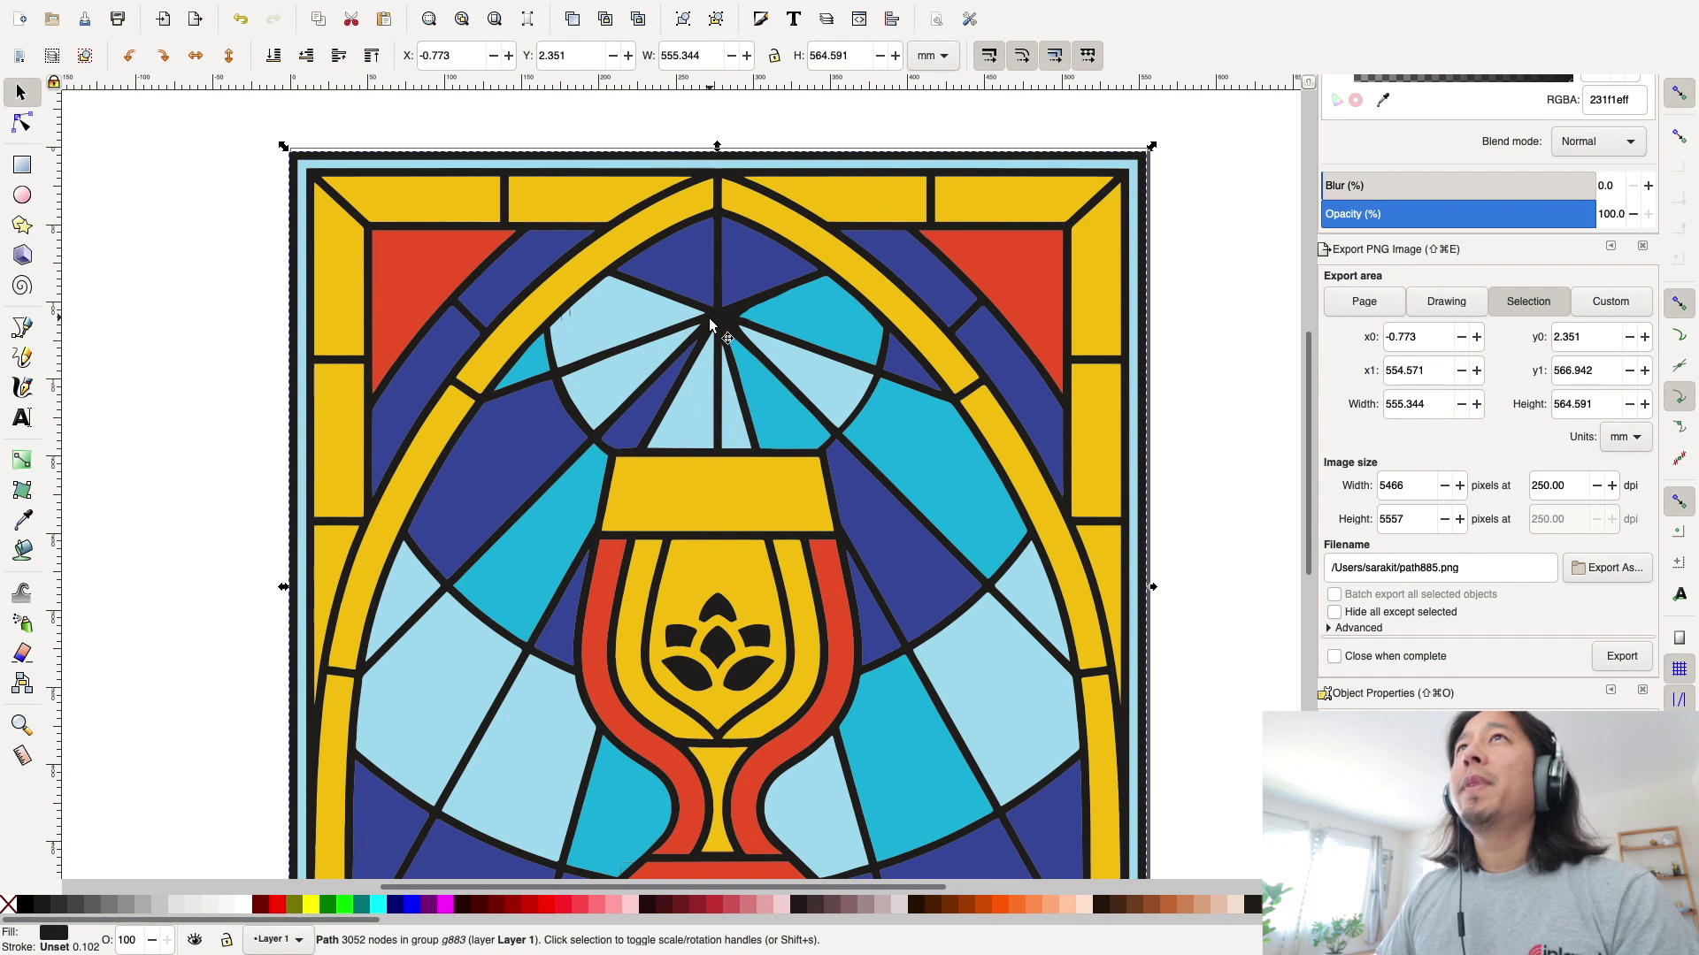
pyautogui.moveTo(414, 7)
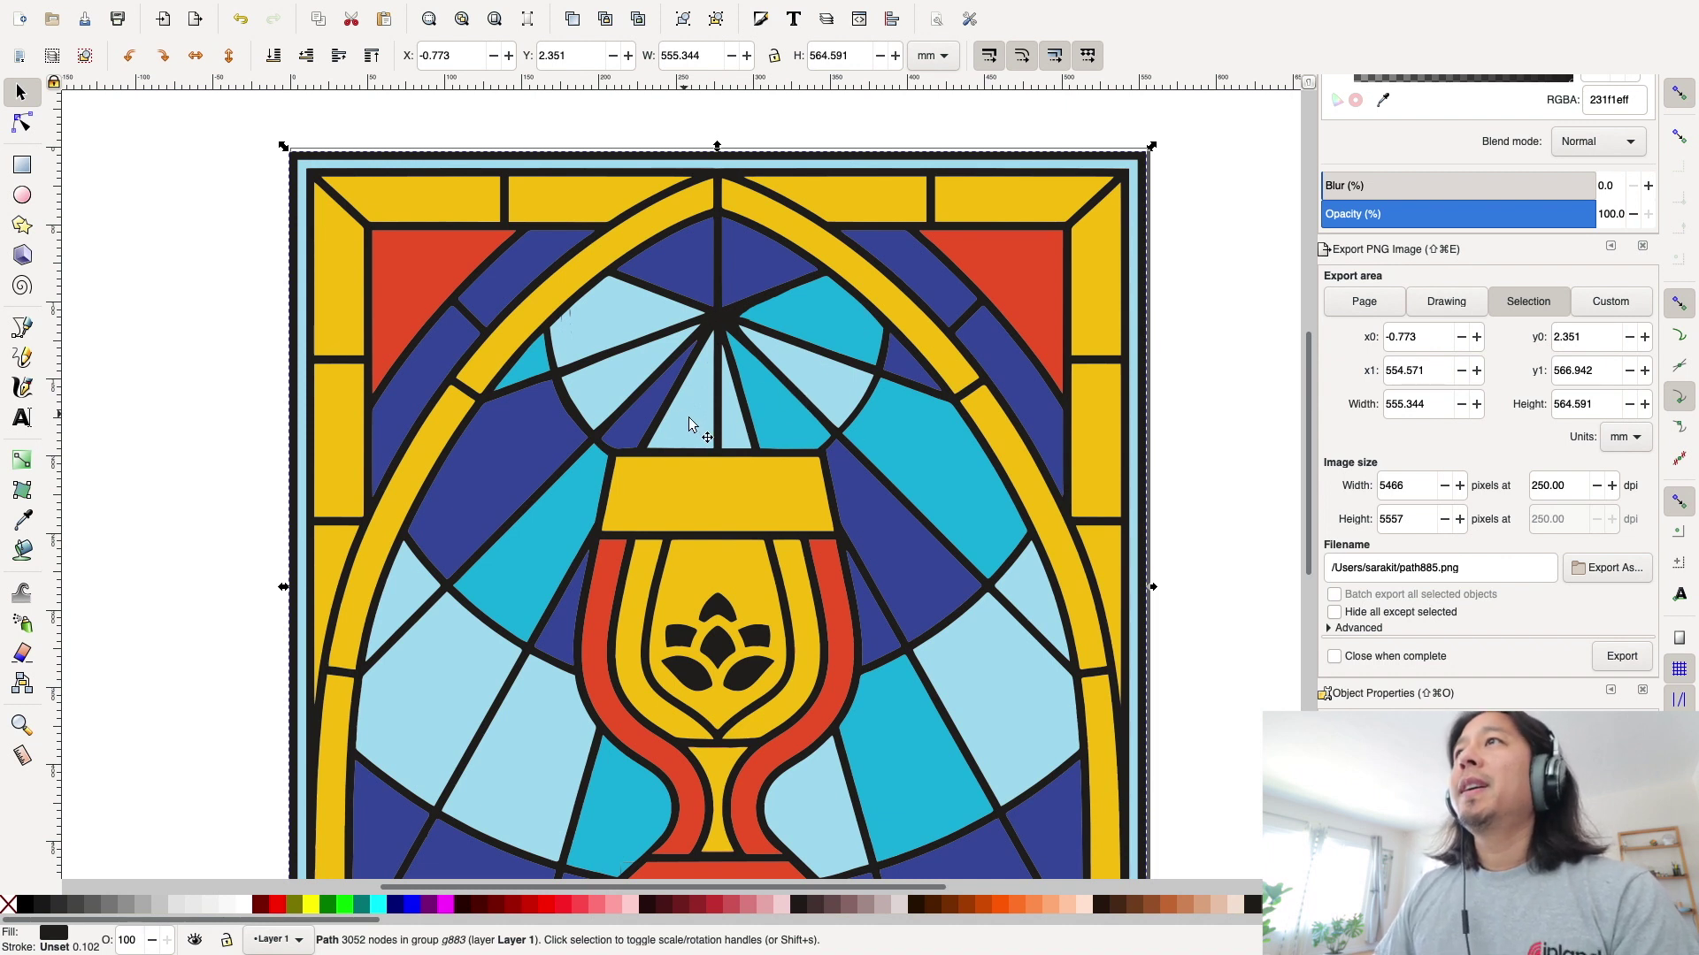
pyautogui.scroll(-3, 702, 423)
pyautogui.scroll(-3, 702, 423)
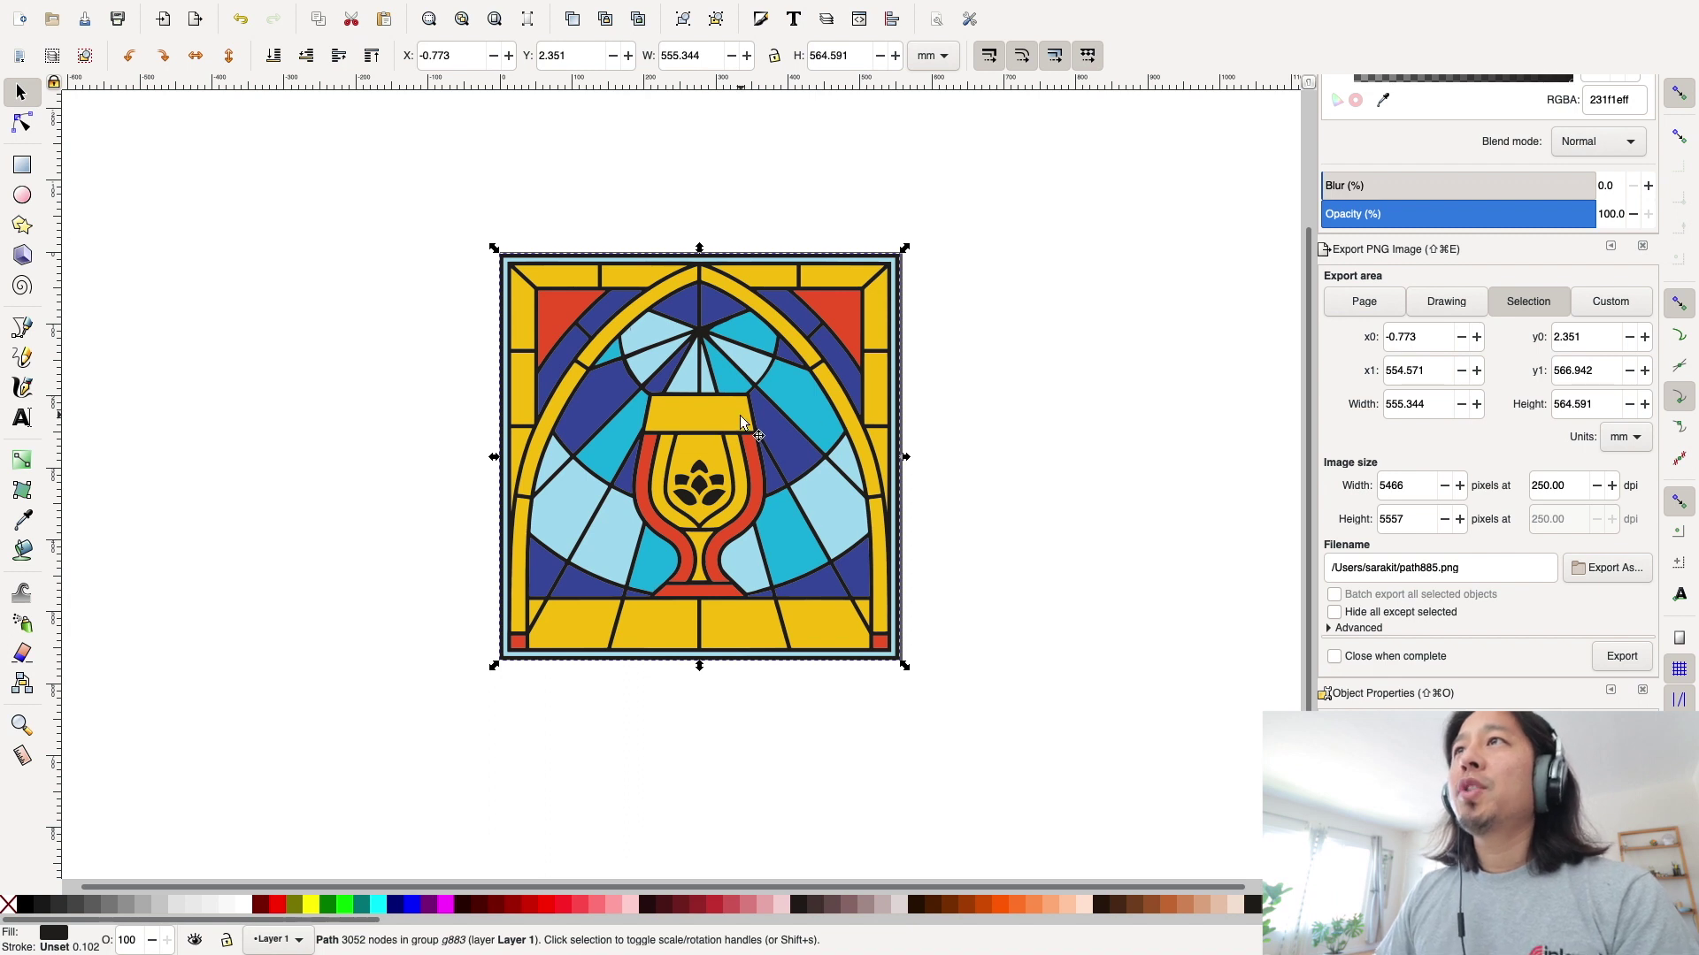
pyautogui.hscroll(-3, 739, 416)
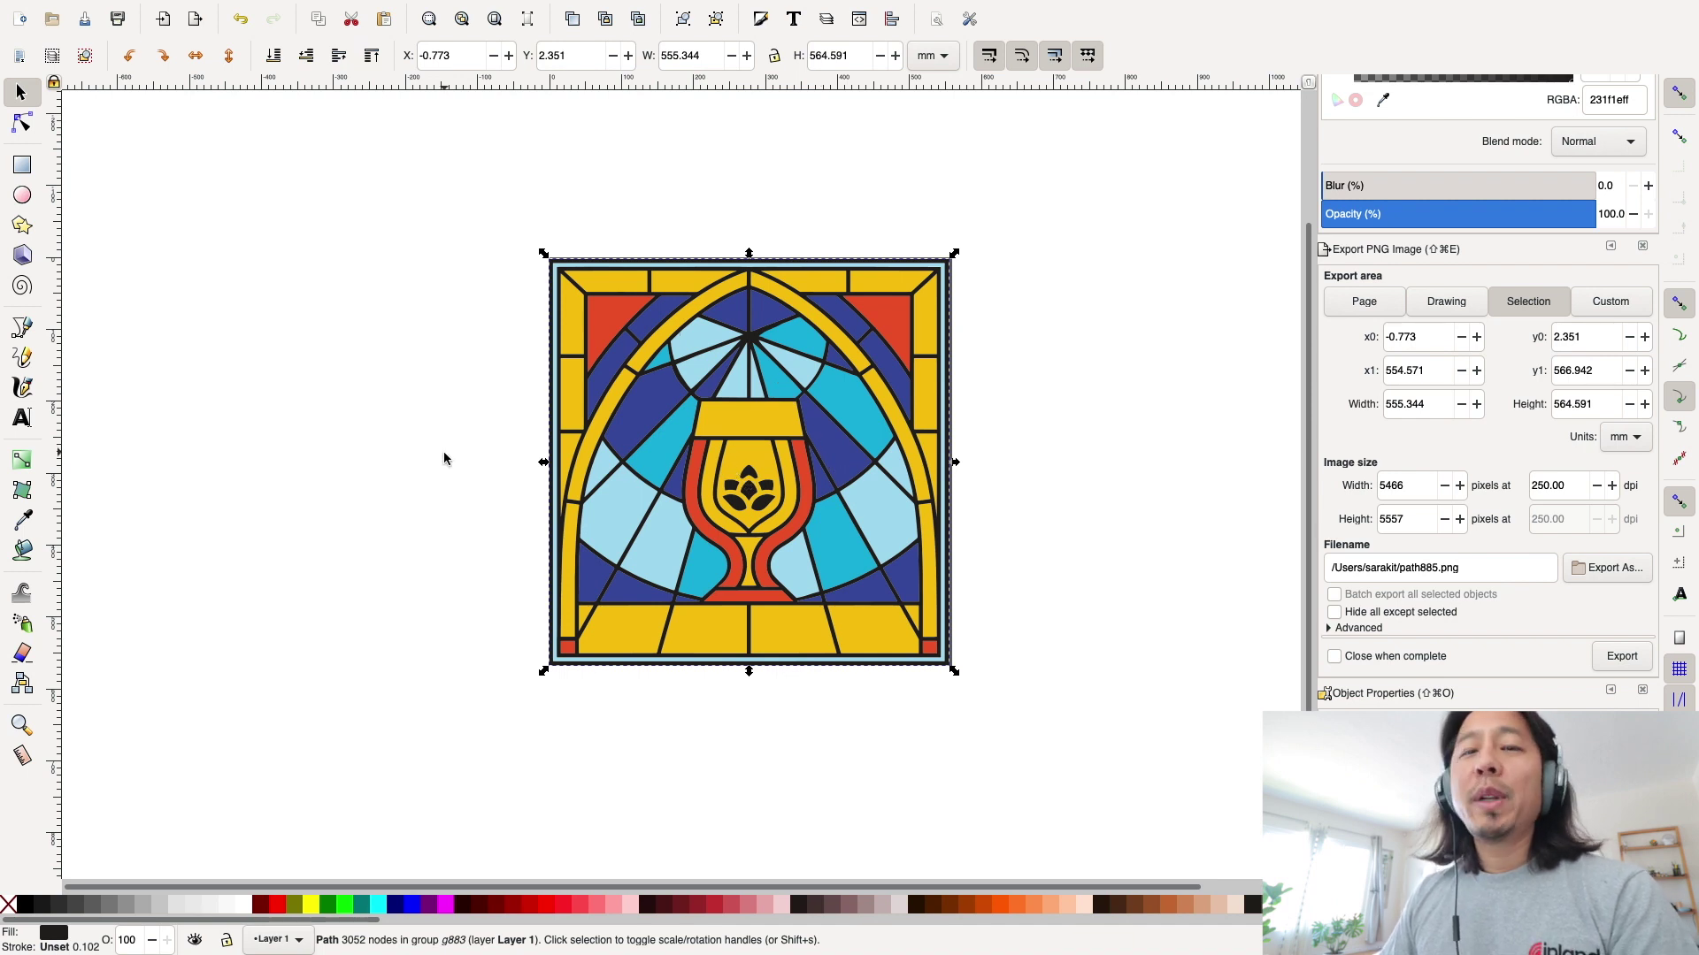
# Close the traced stained-glass document without saving its changes
pyautogui.moveTo(275, 4)
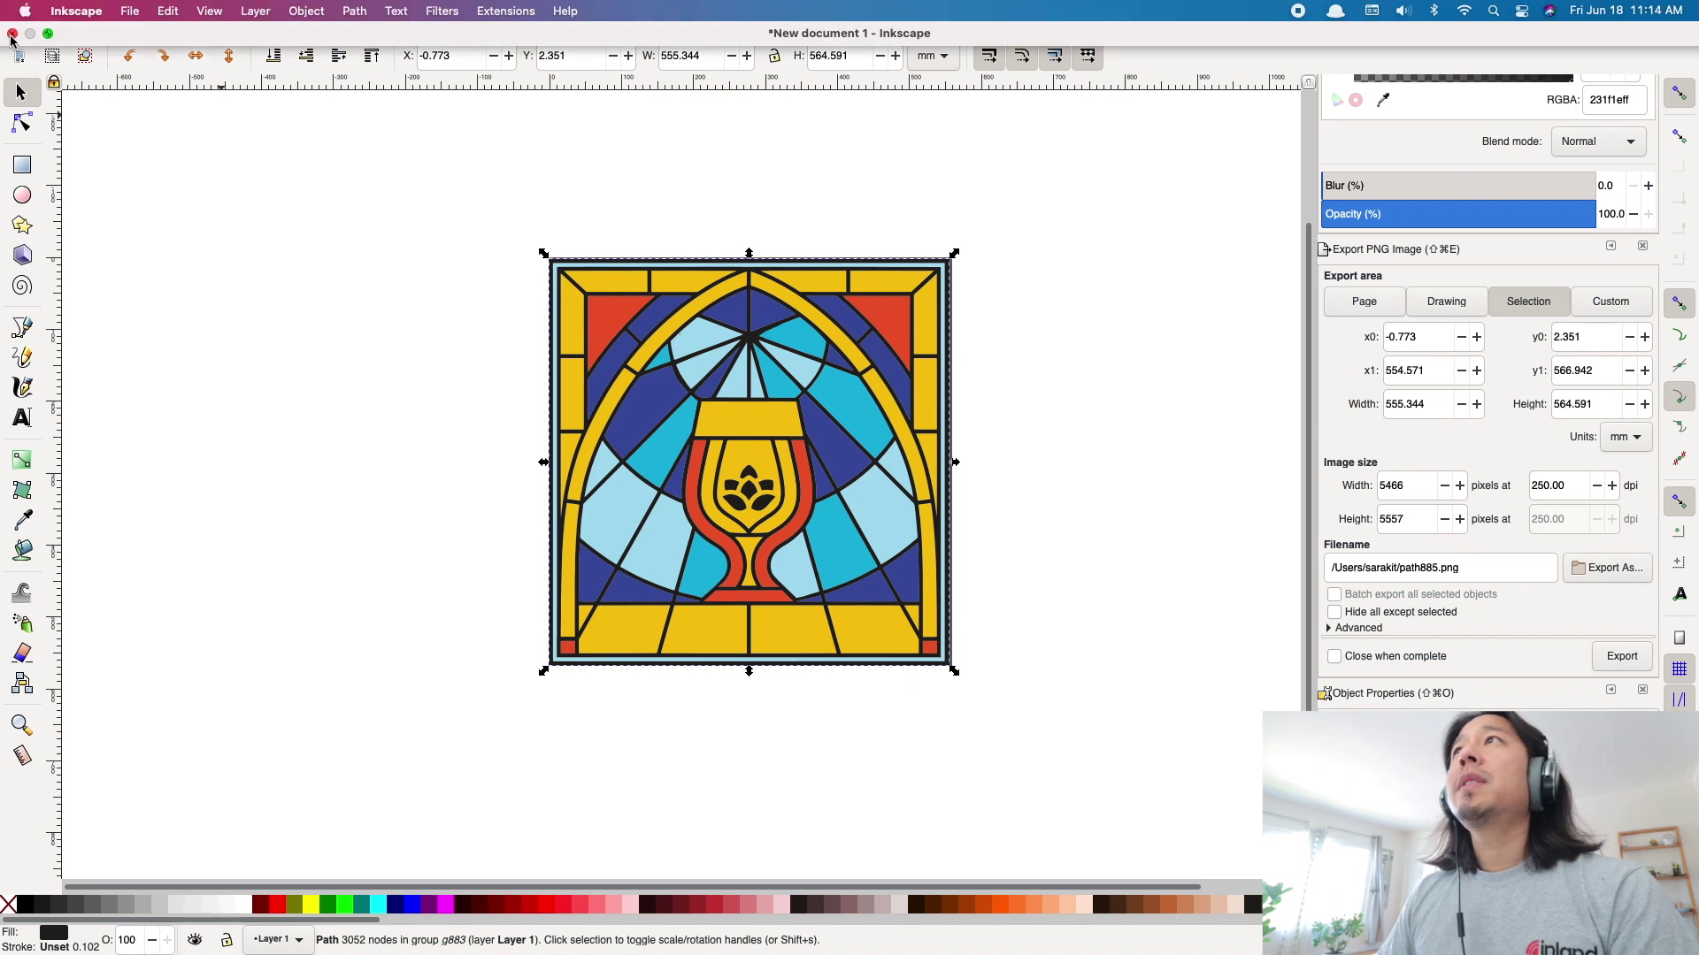
pyautogui.click(131, 11)
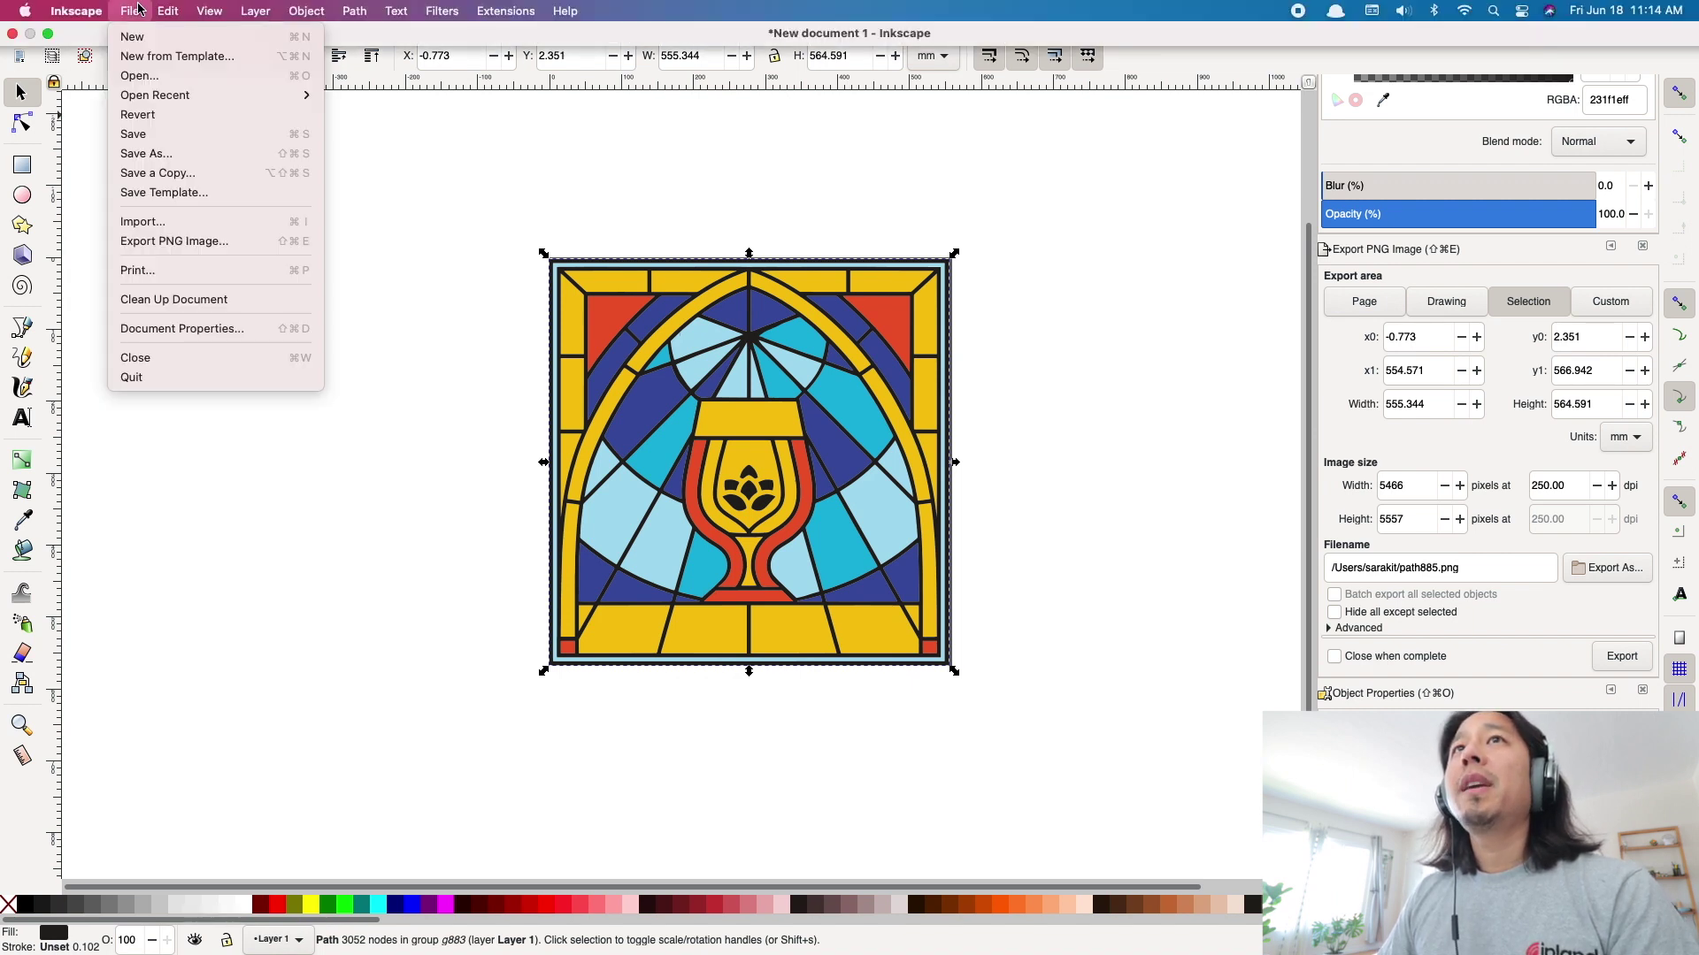
pyautogui.click(149, 359)
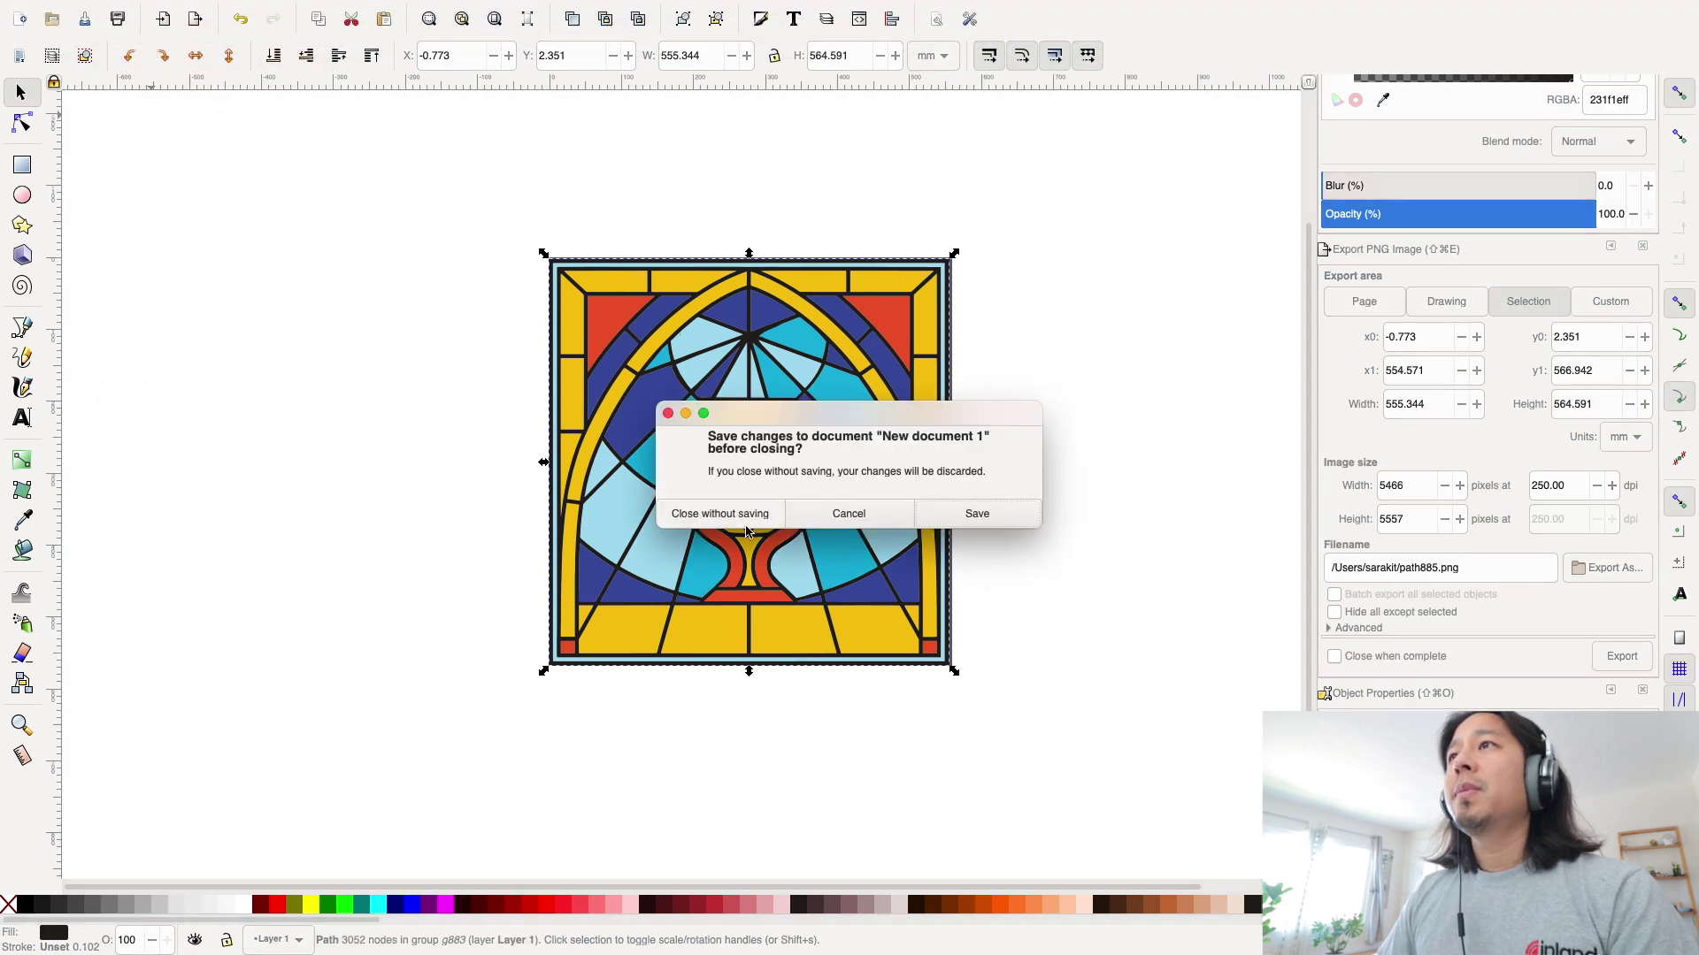
pyautogui.click(738, 520)
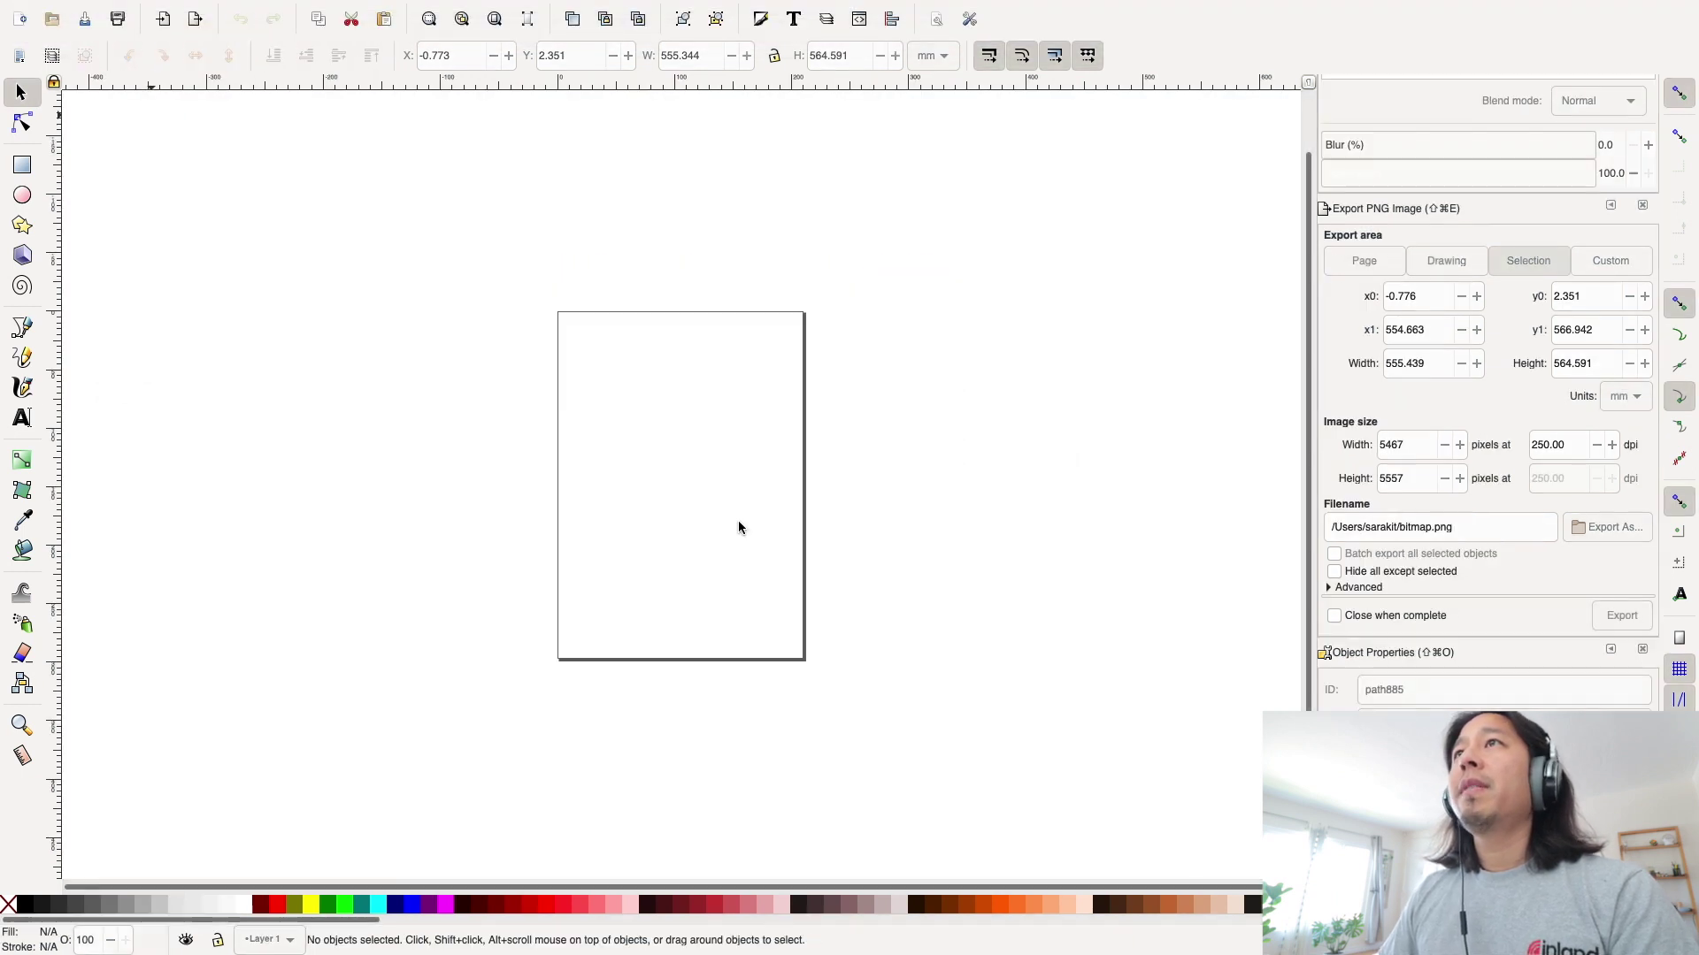
pyautogui.click(138, 13)
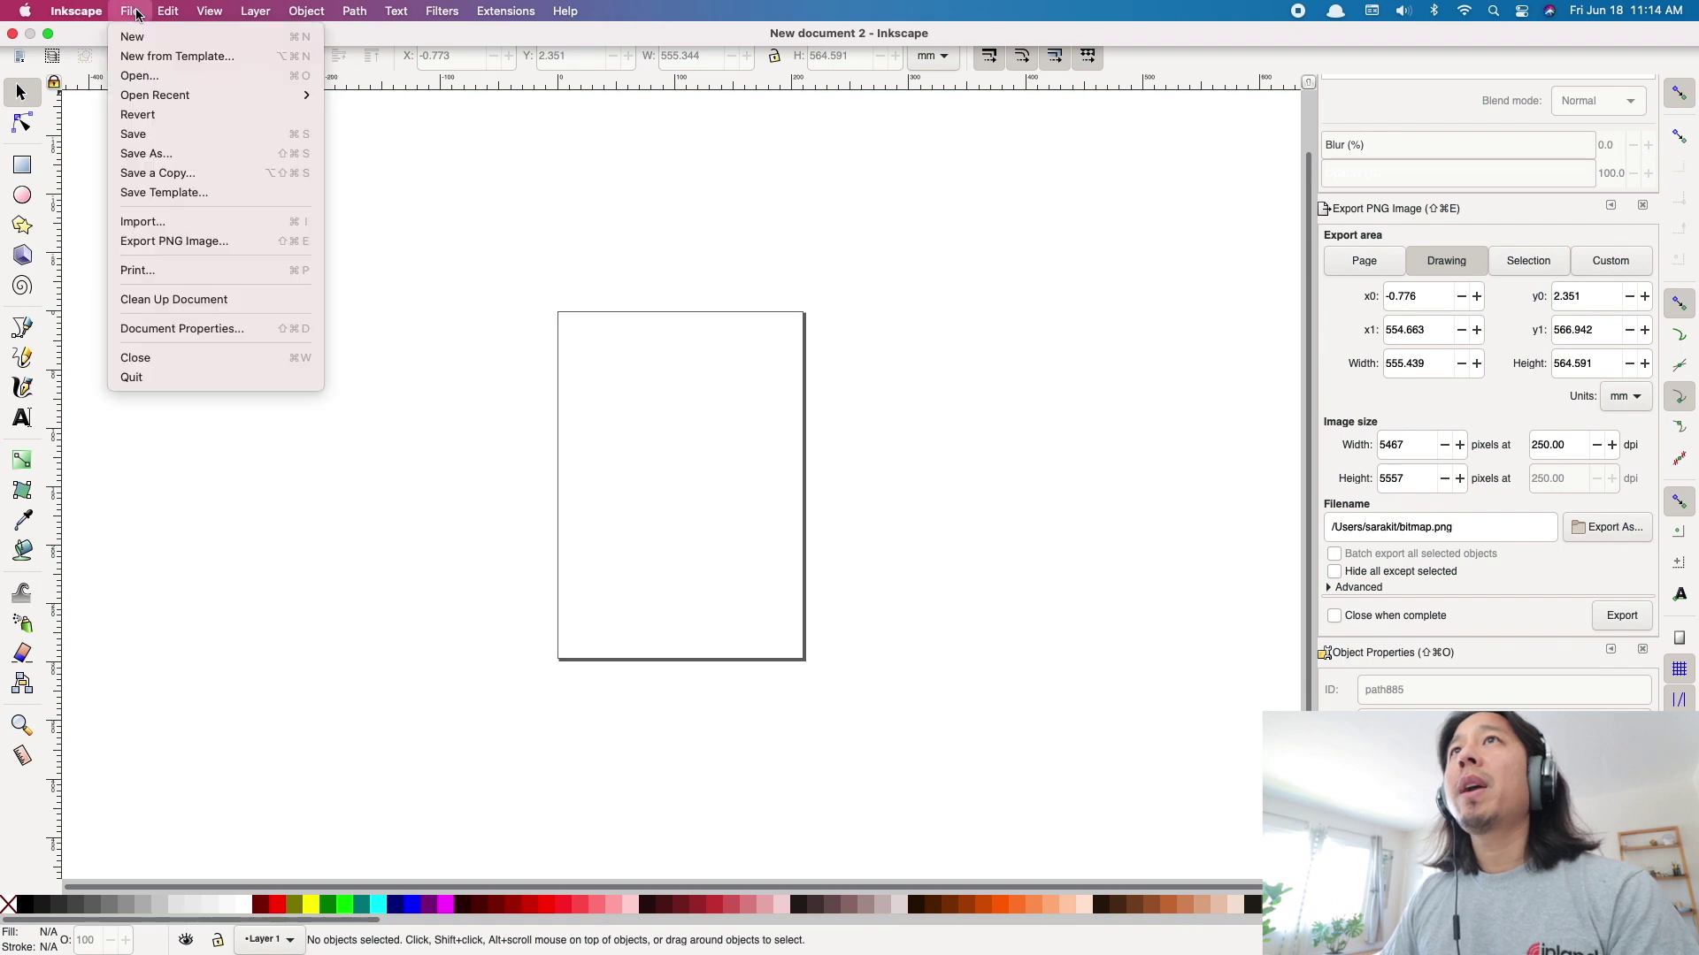
pyautogui.click(496, 187)
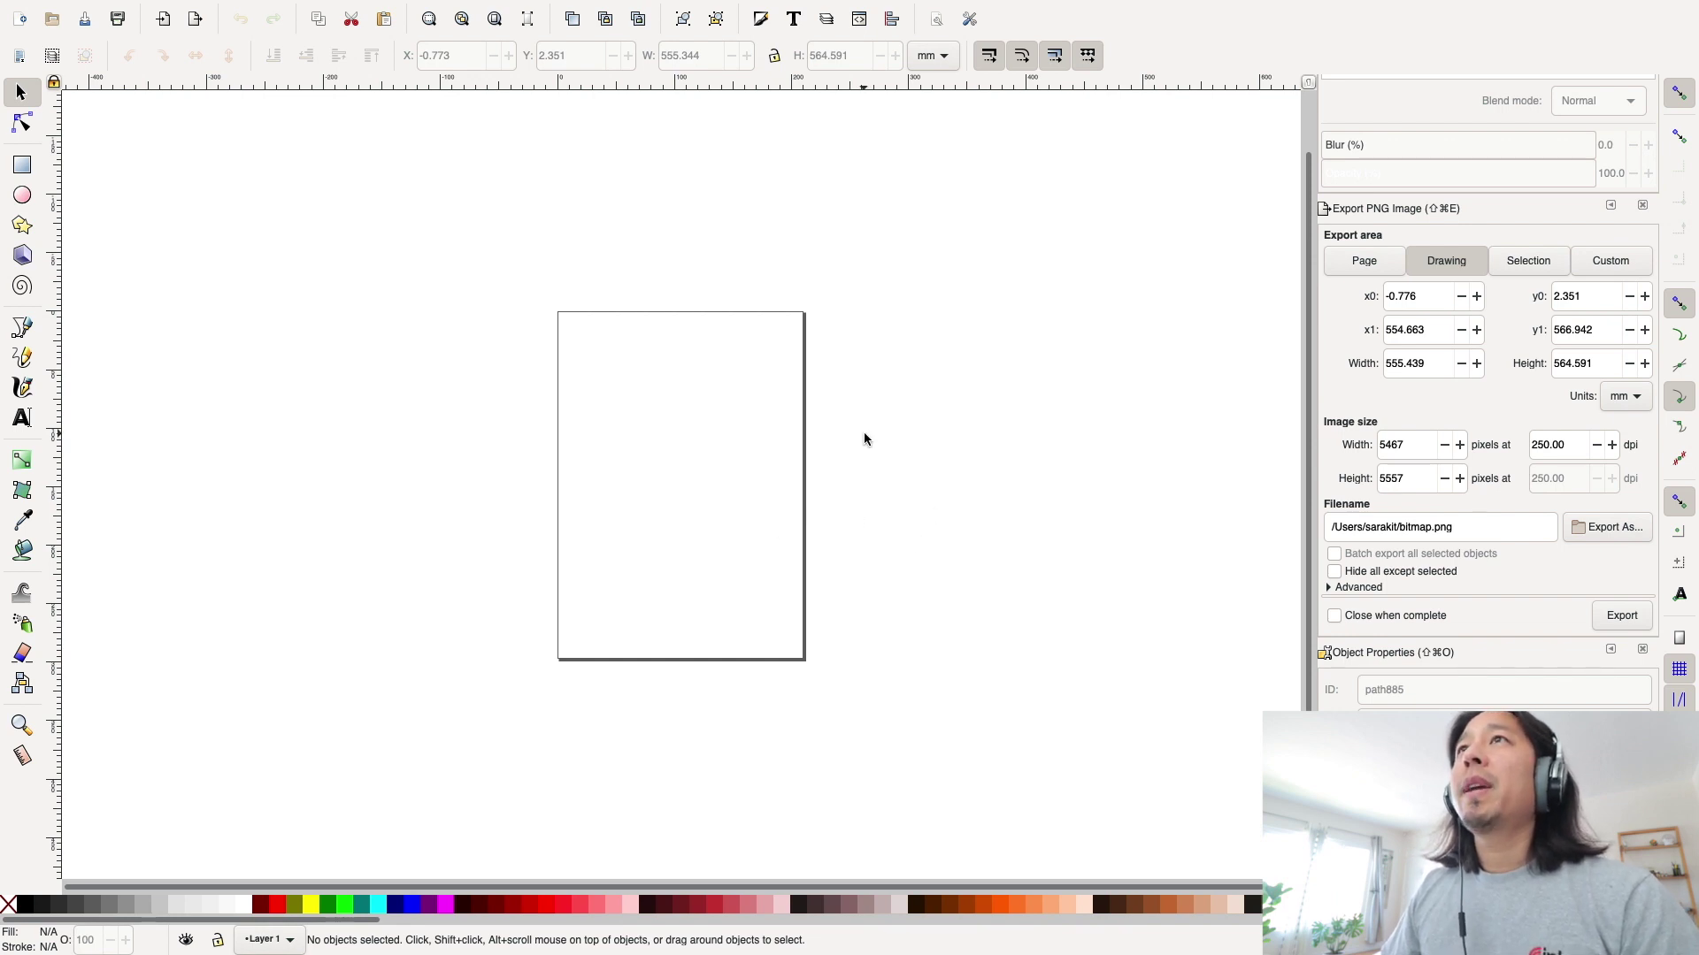
# Switch to Chrome and search the web for "autotracer"
pyautogui.press('F11')
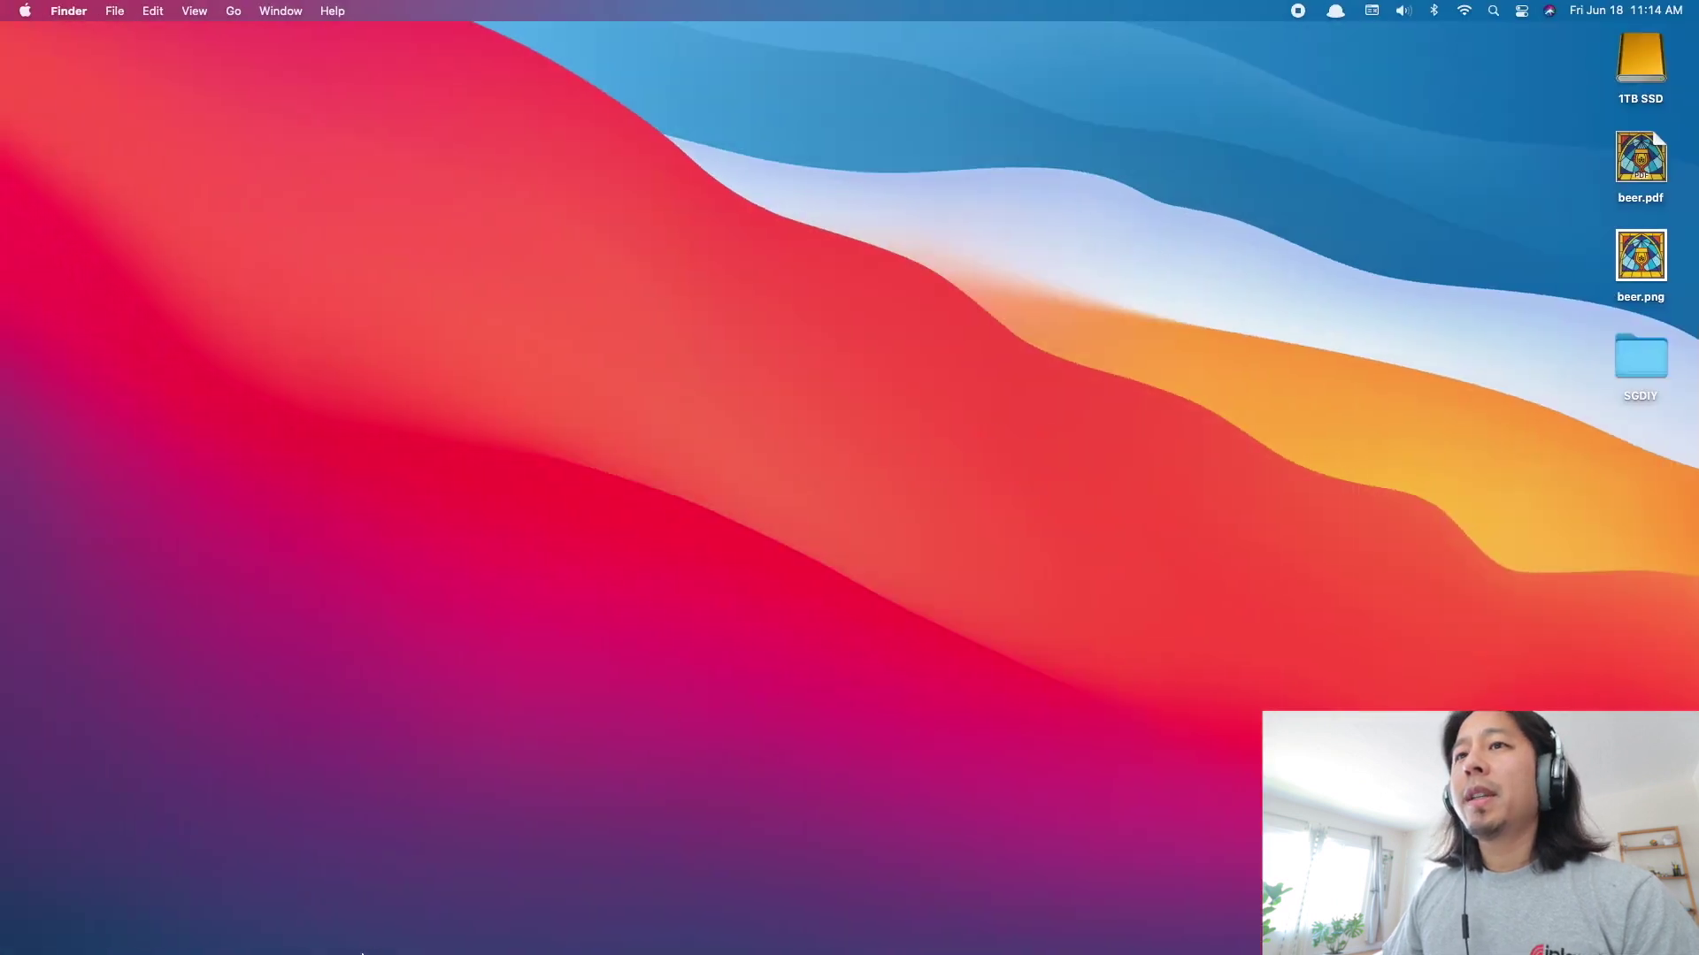
pyautogui.moveTo(362, 951)
pyautogui.click(341, 916)
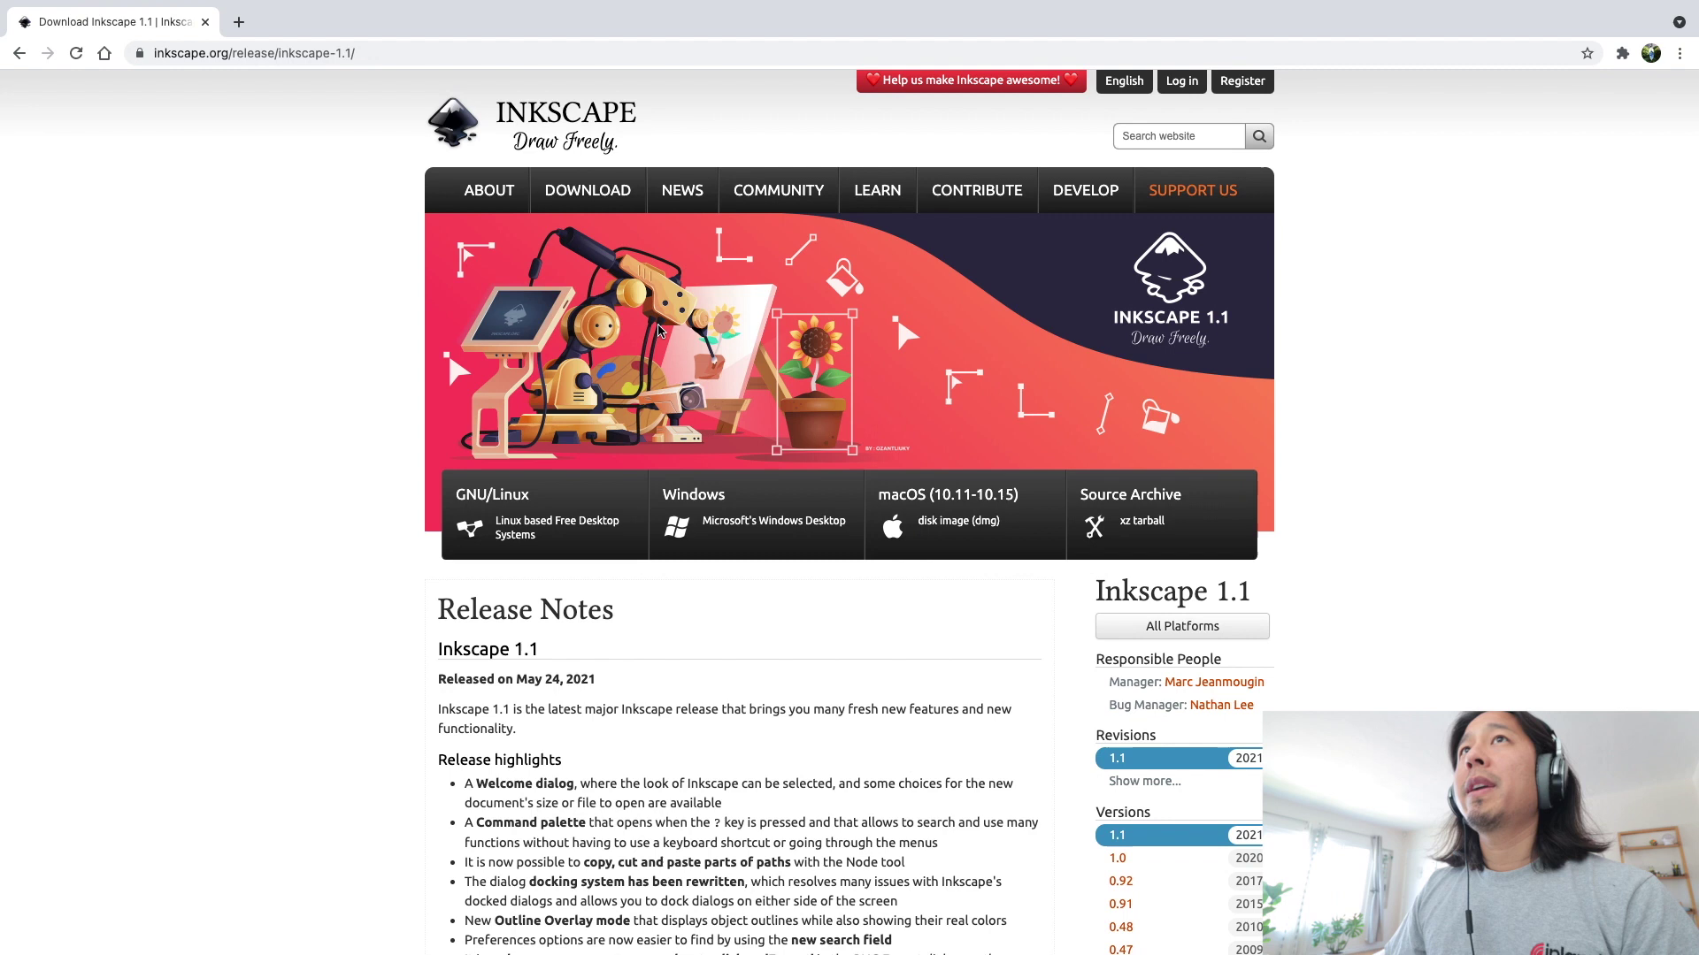
pyautogui.click(209, 54)
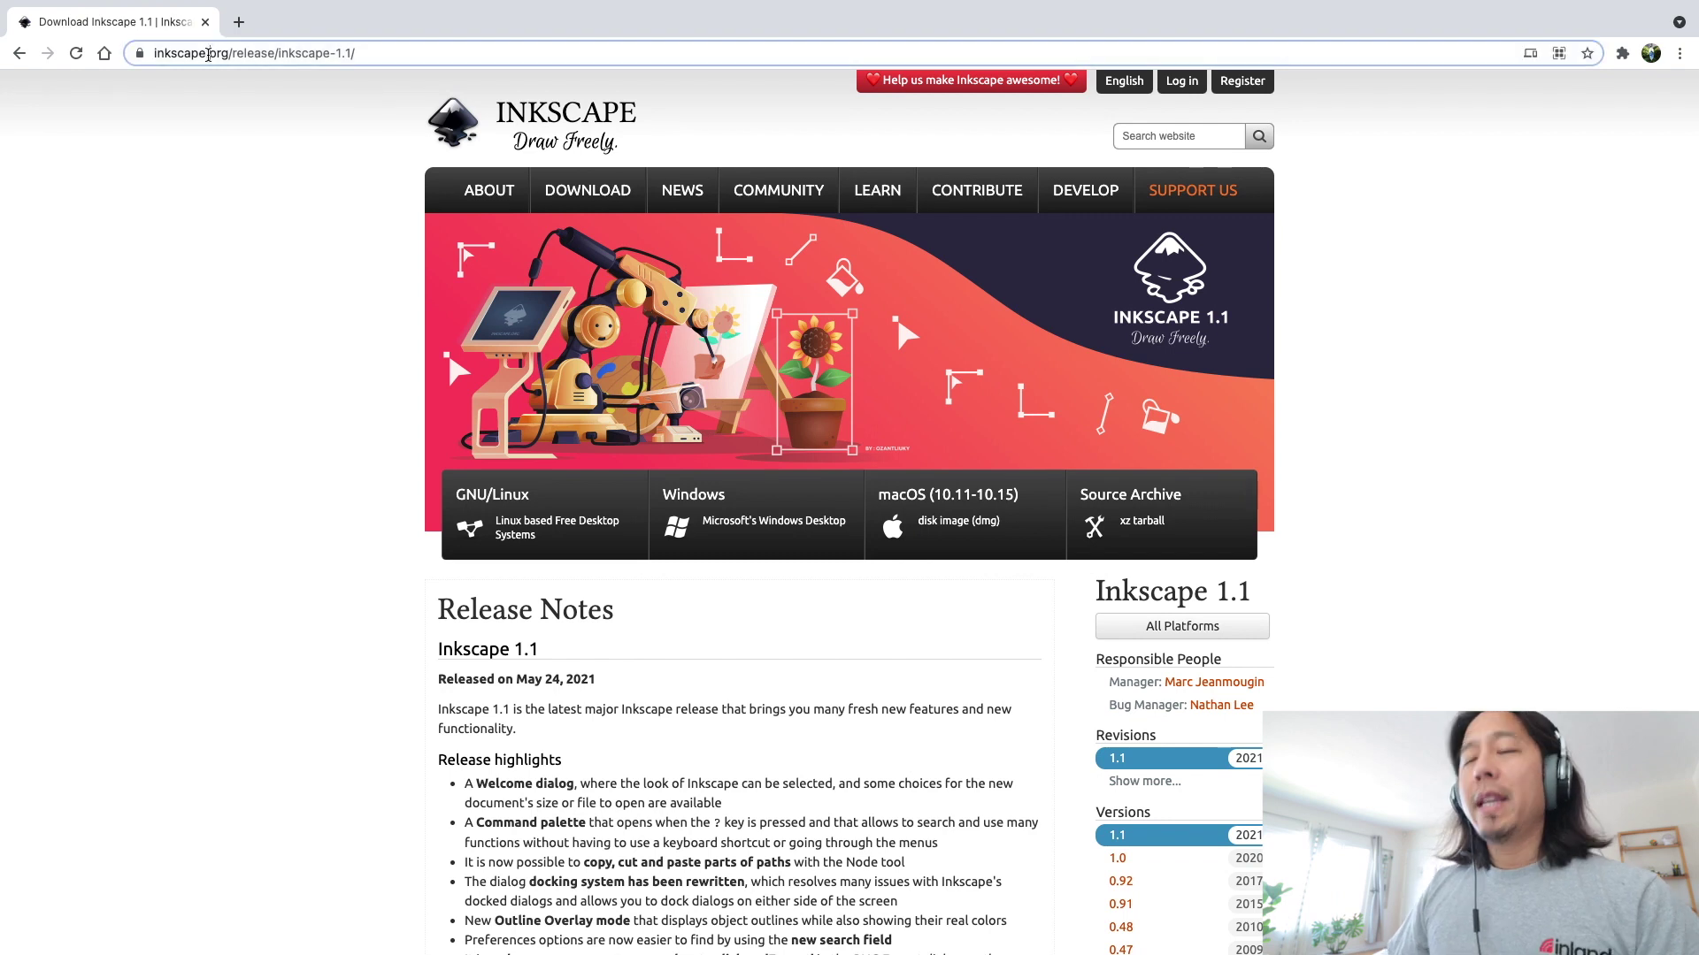
pyautogui.write('aut')
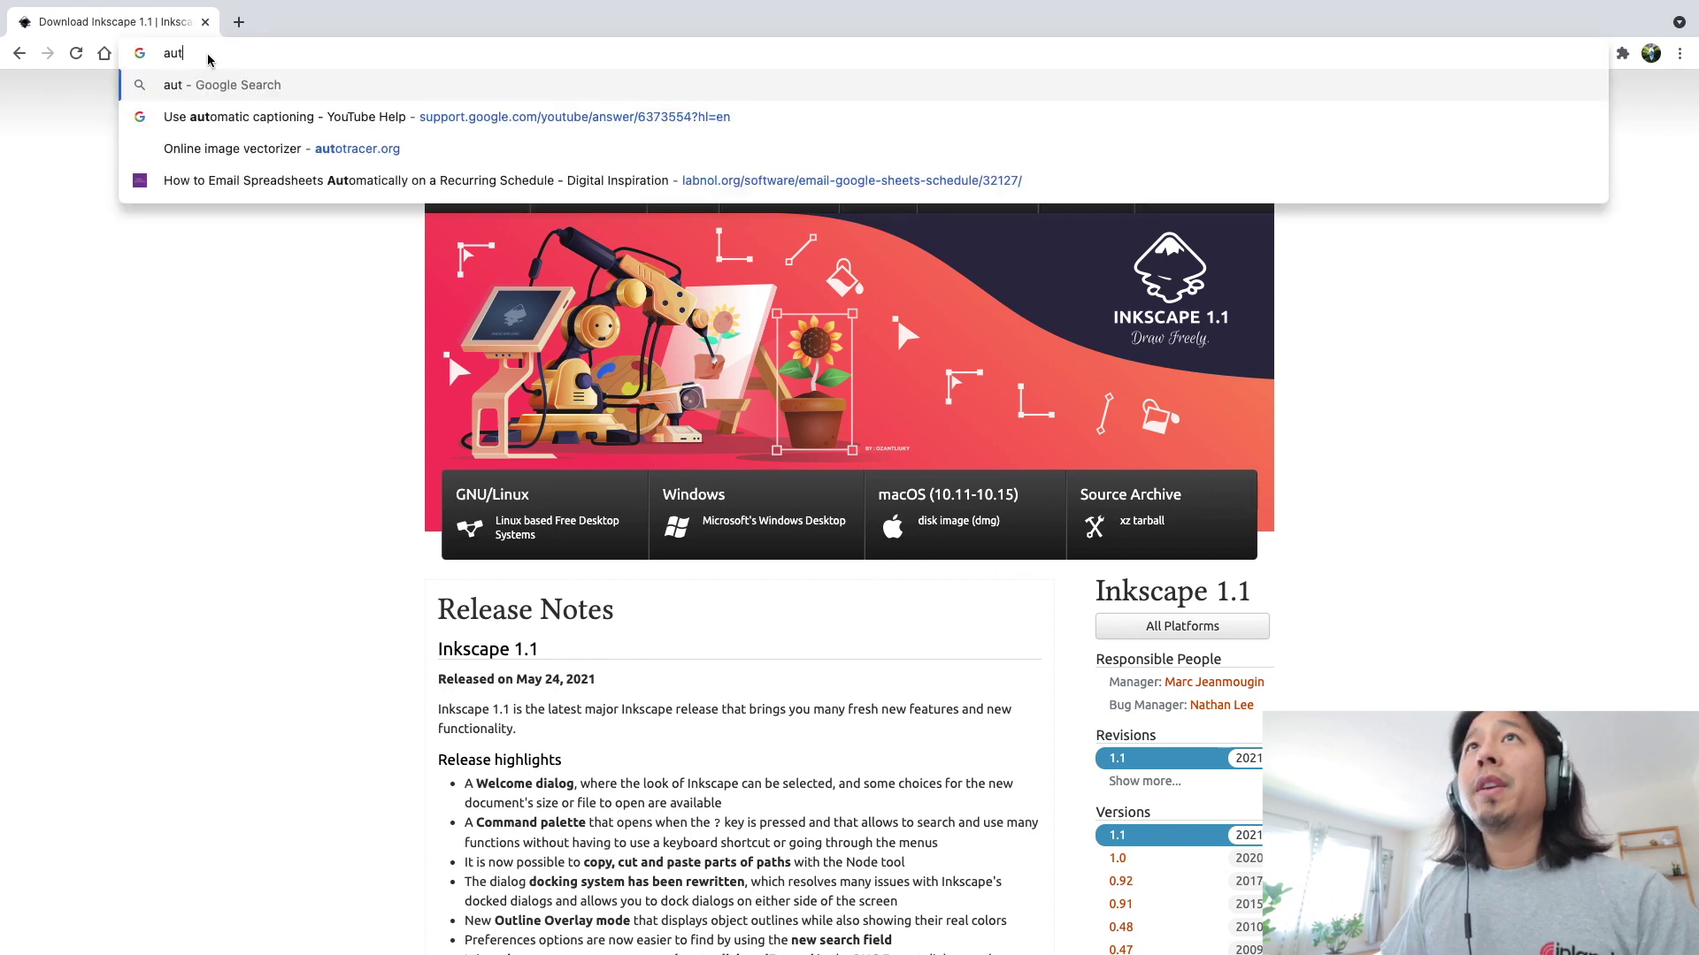
pyautogui.write('otracer')
pyautogui.press('Return')
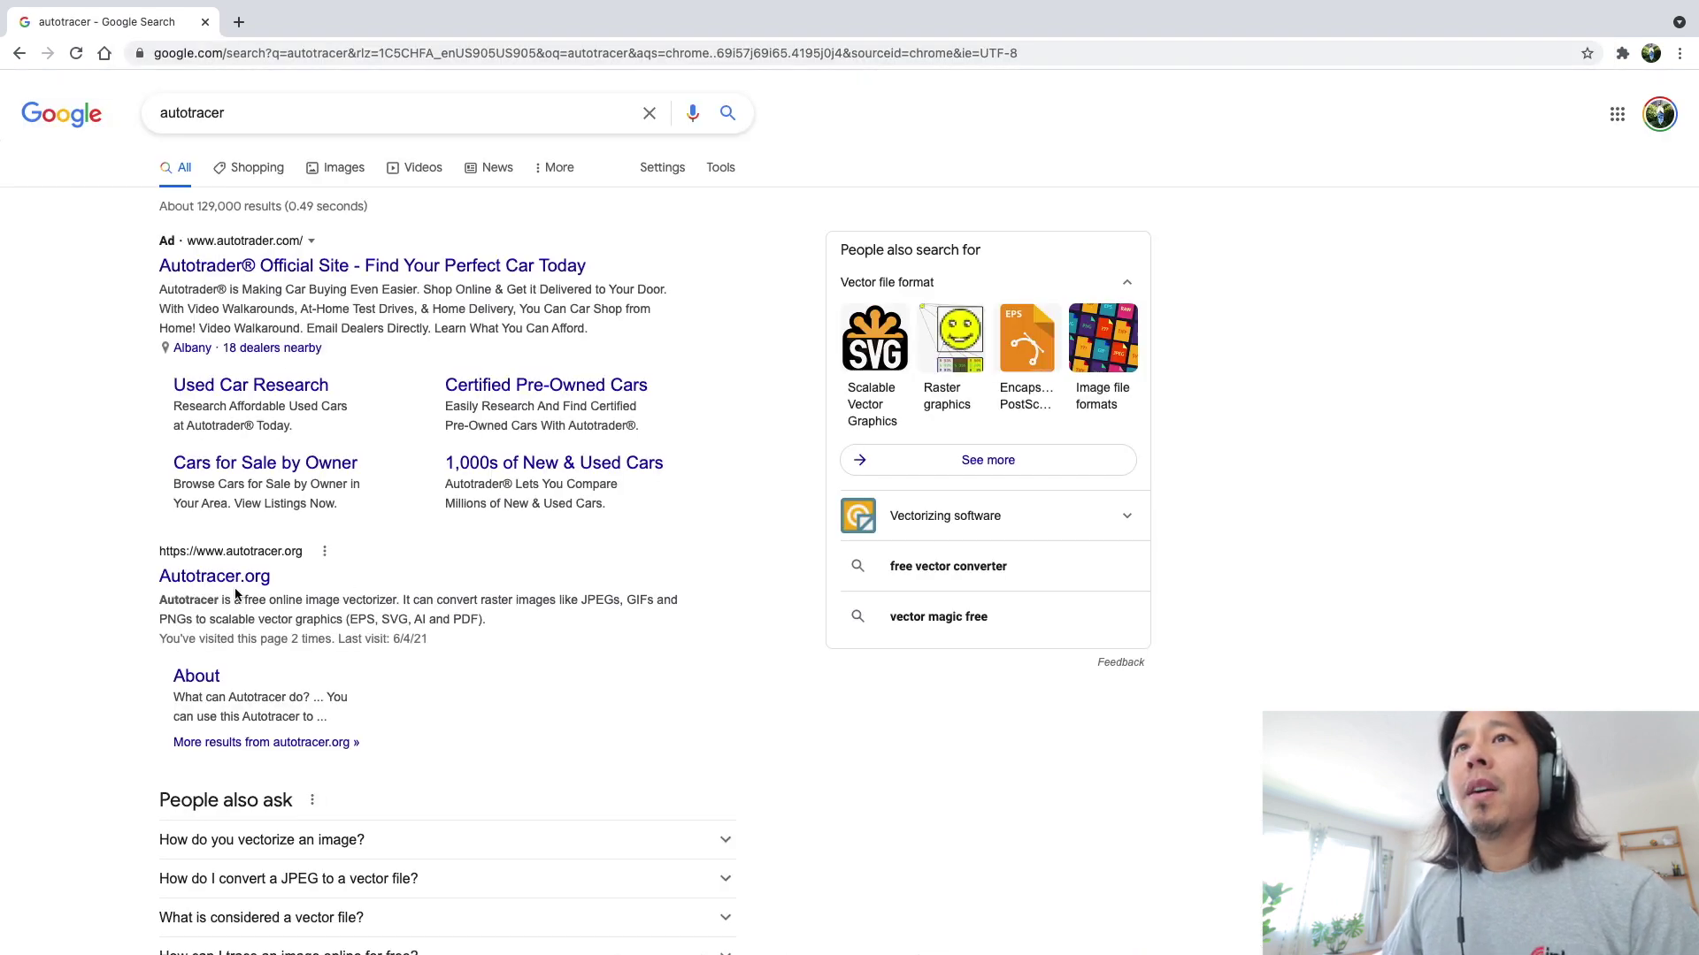
# Open the Autotracer.org site from the search results, proceeding past the browser's expired-certificate warning
pyautogui.click(235, 585)
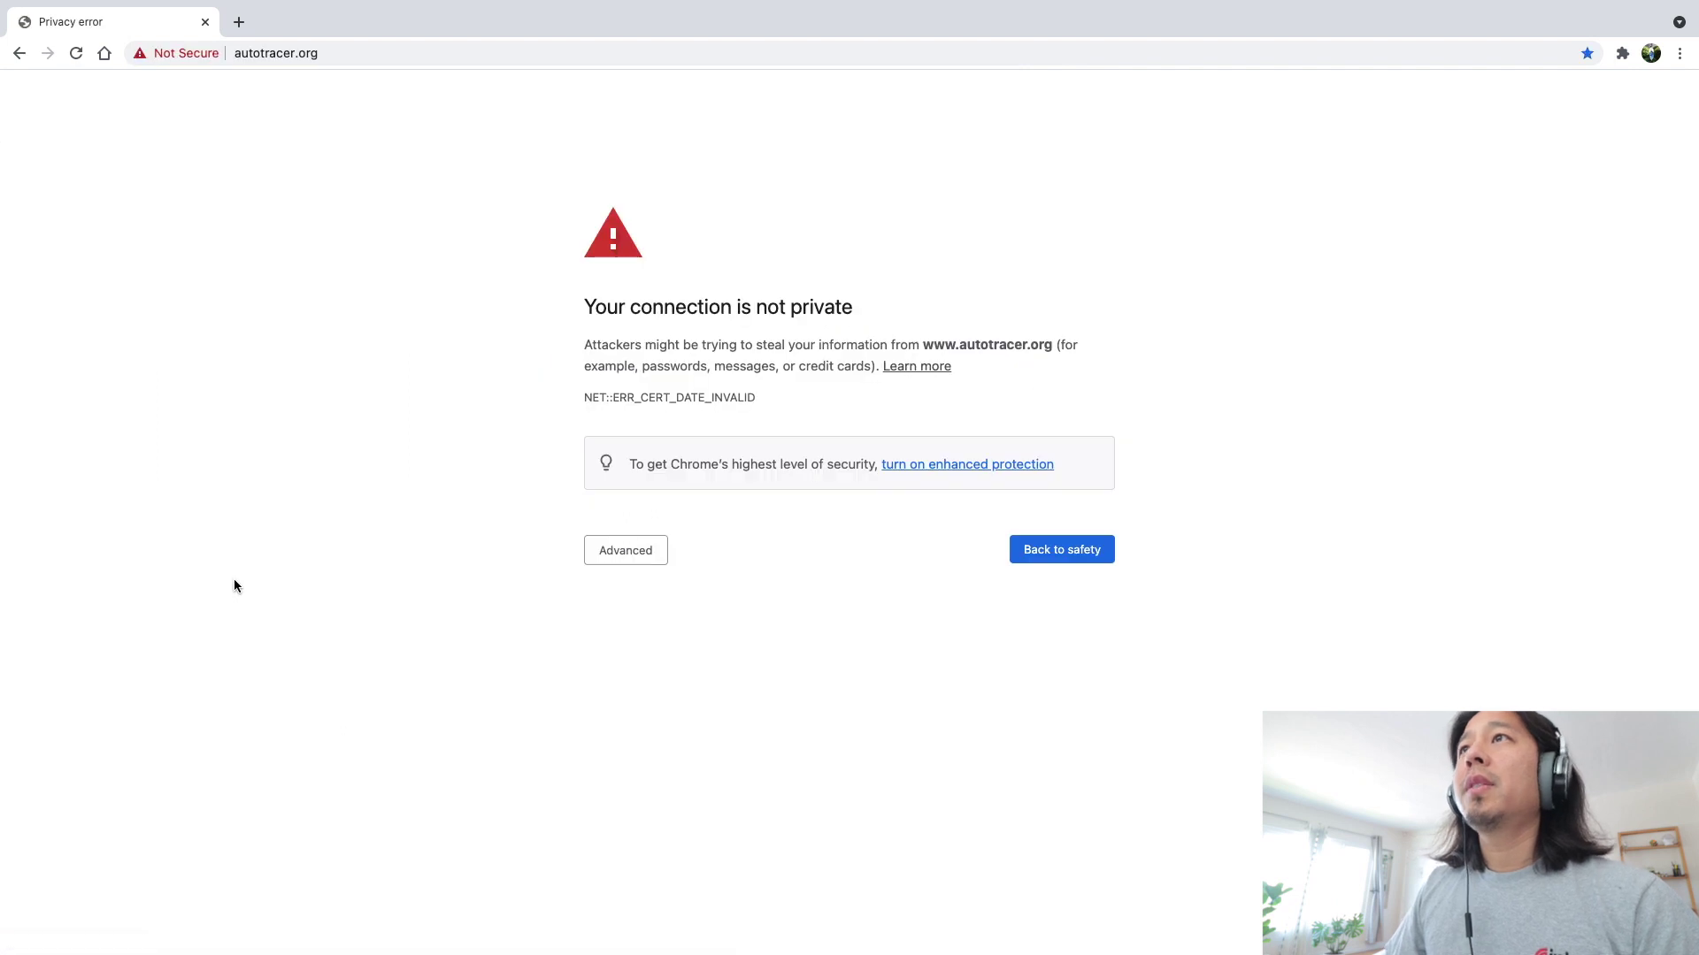
pyautogui.click(622, 550)
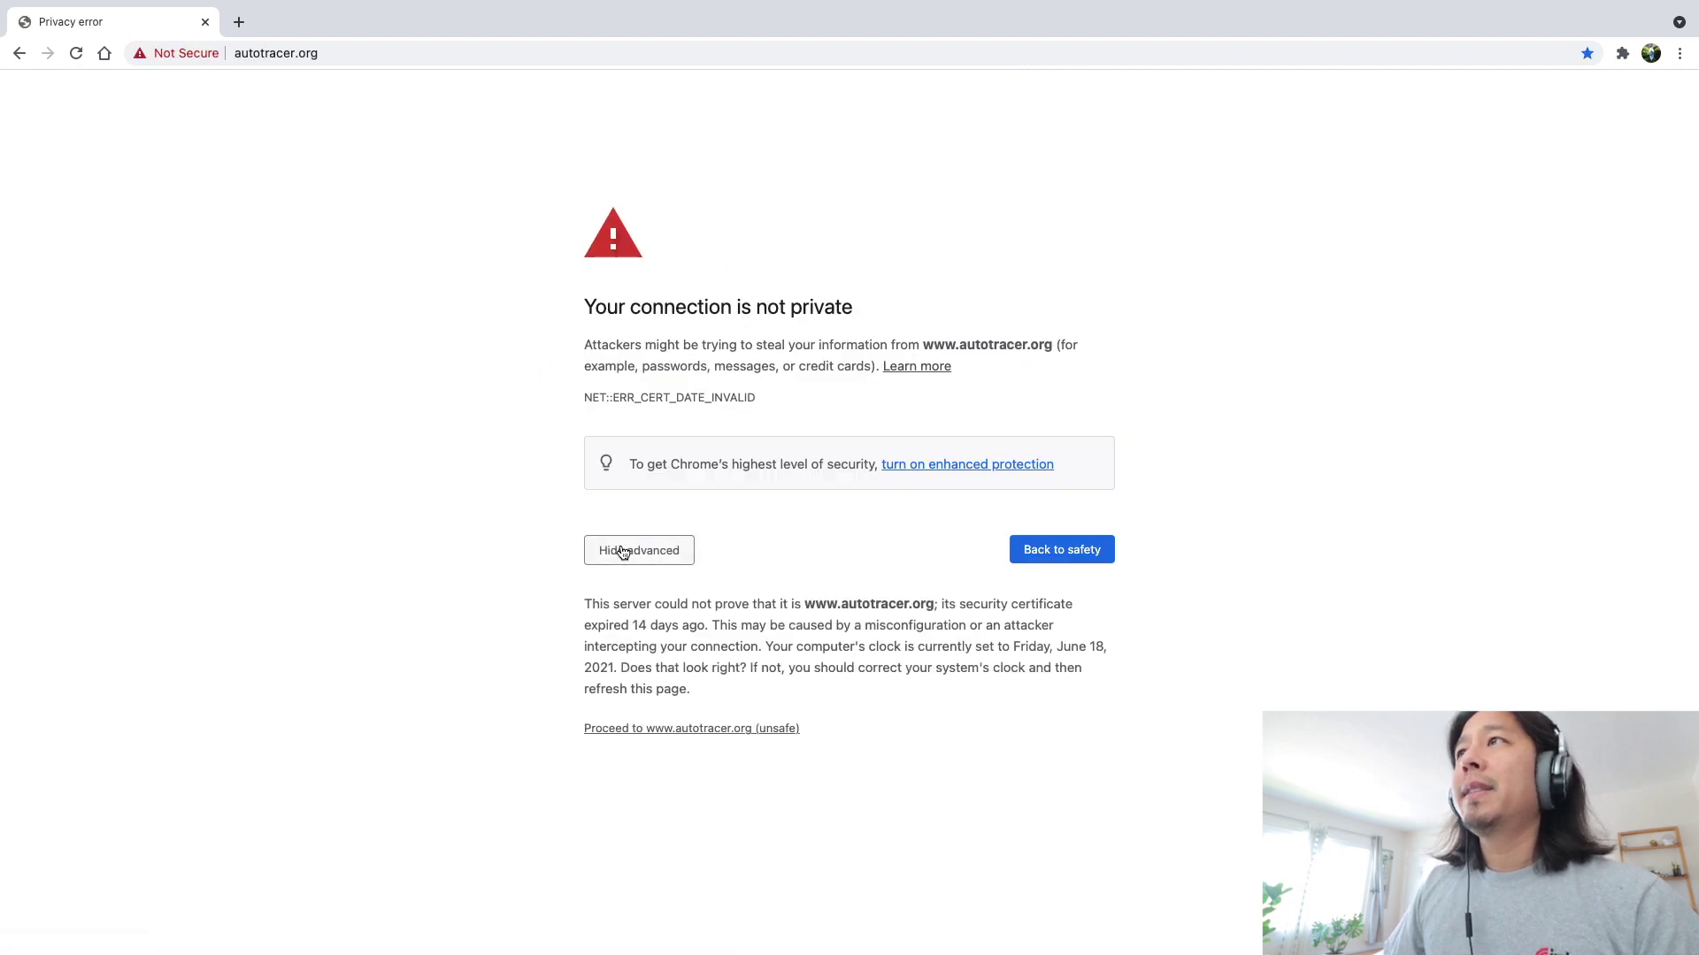
pyautogui.click(696, 730)
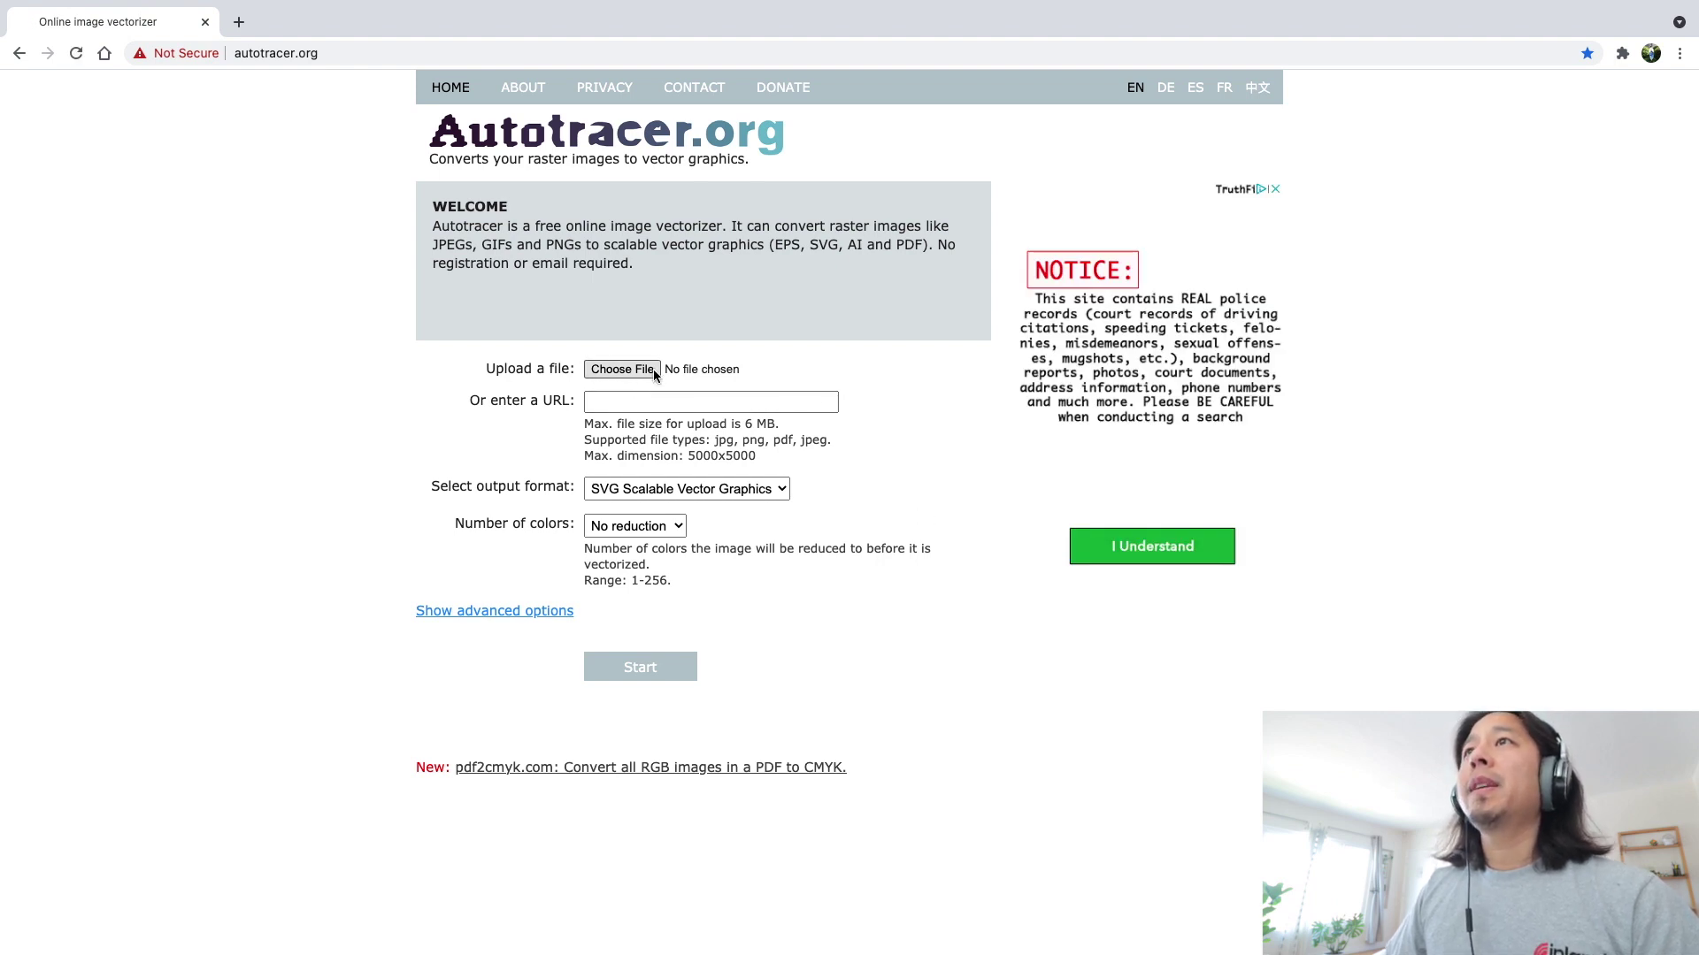
# Upload beer.pdf and convert it to SVG with 8 colors, Normal smoothing and despeckle active, reviewing the preview
pyautogui.click(624, 372)
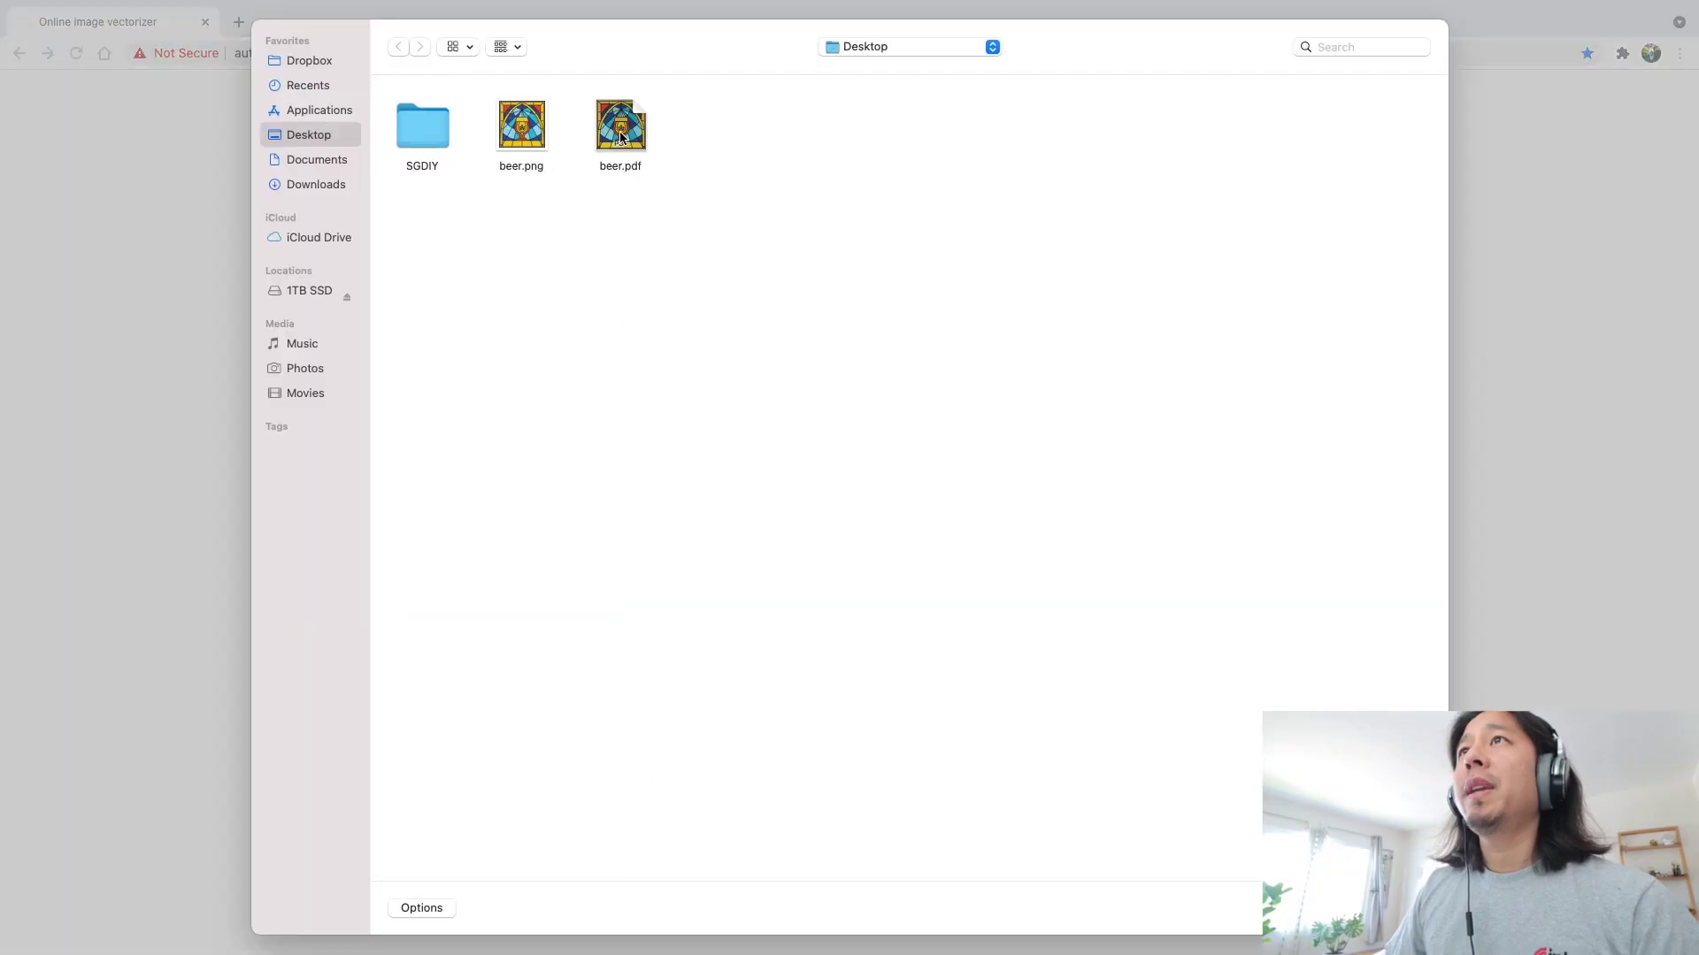
pyautogui.doubleClick(620, 133)
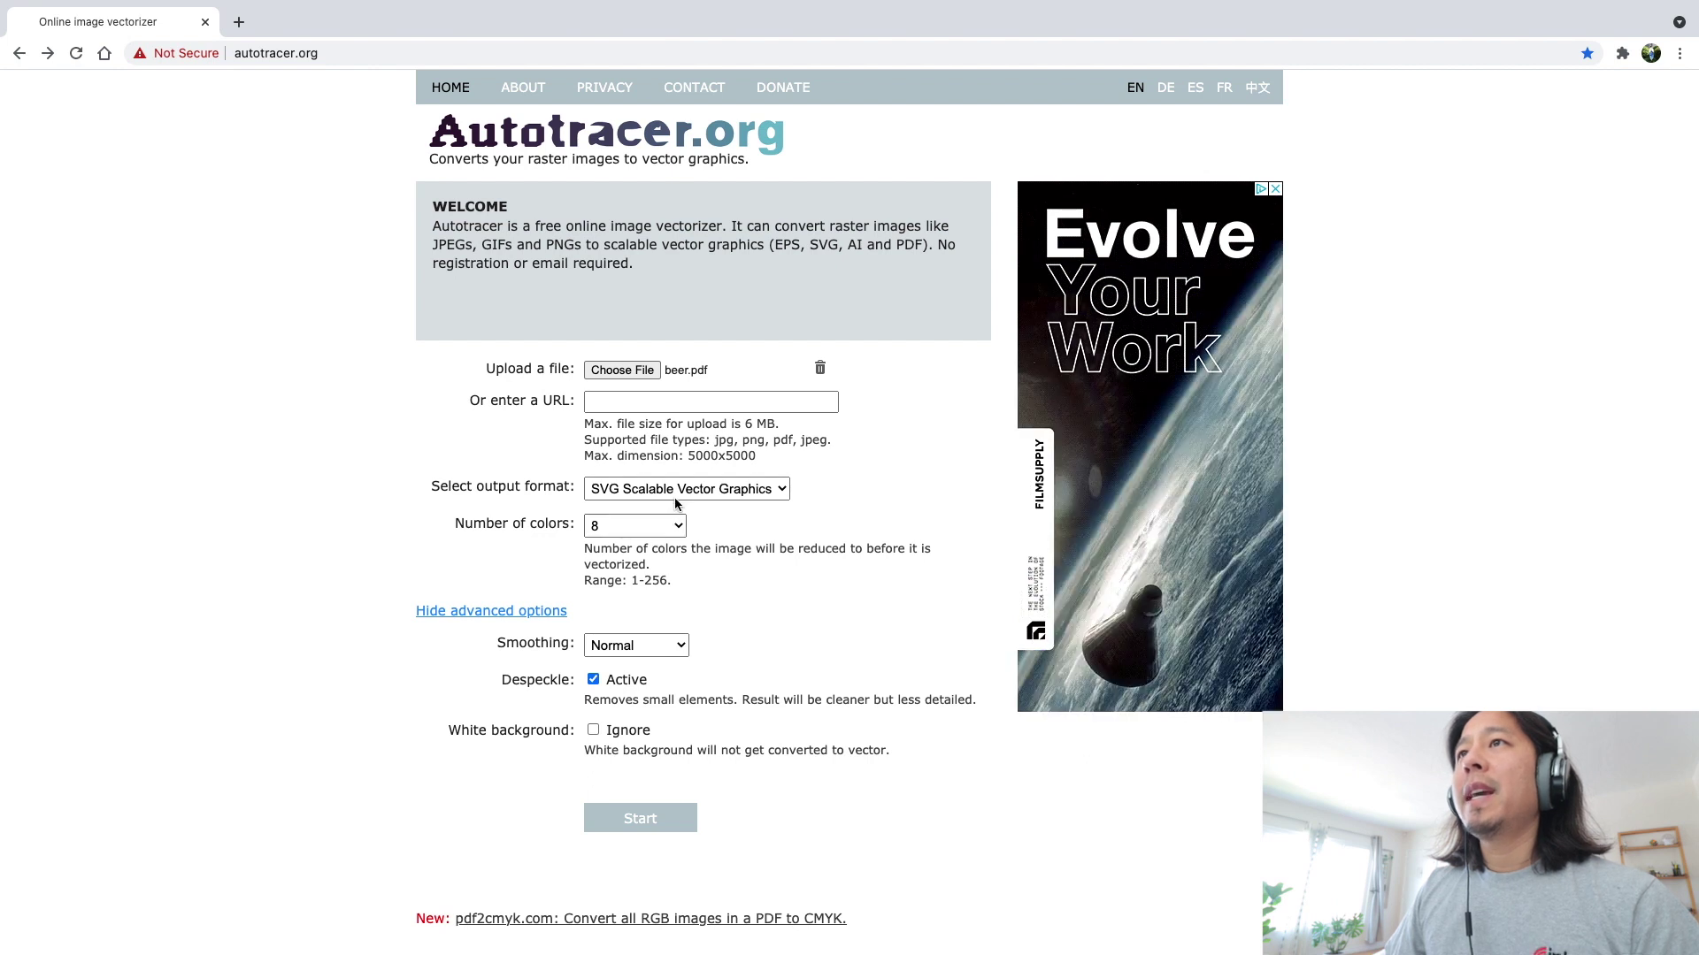
pyautogui.click(633, 821)
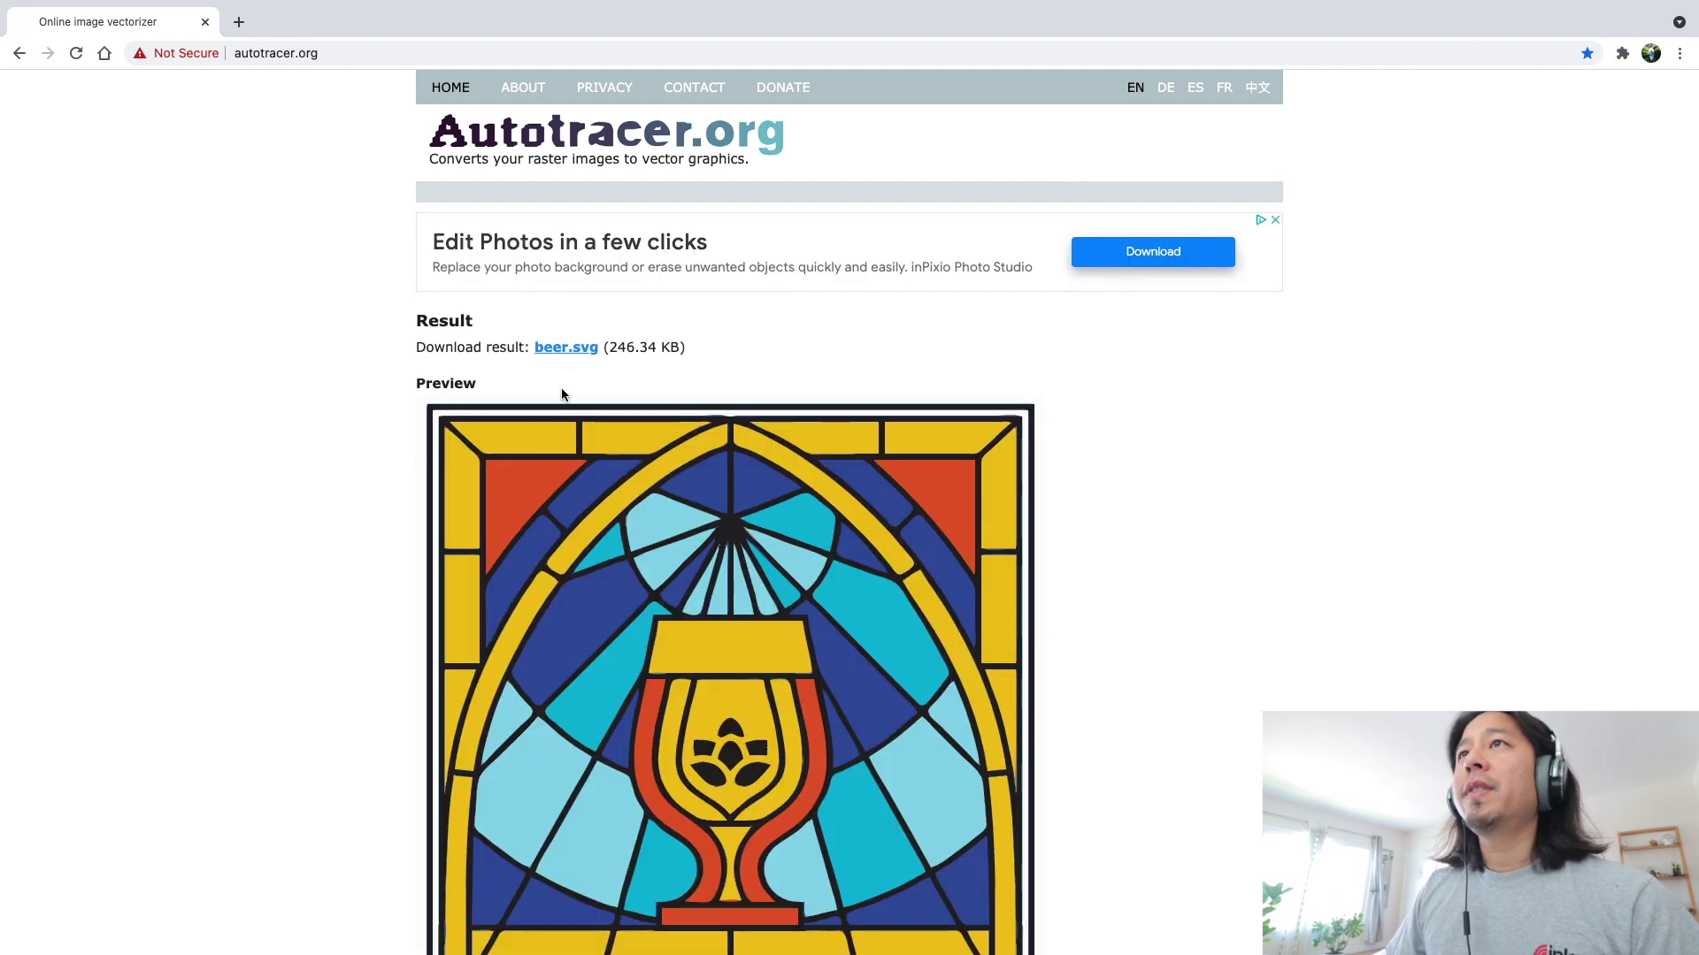
pyautogui.scroll(-3, 715, 440)
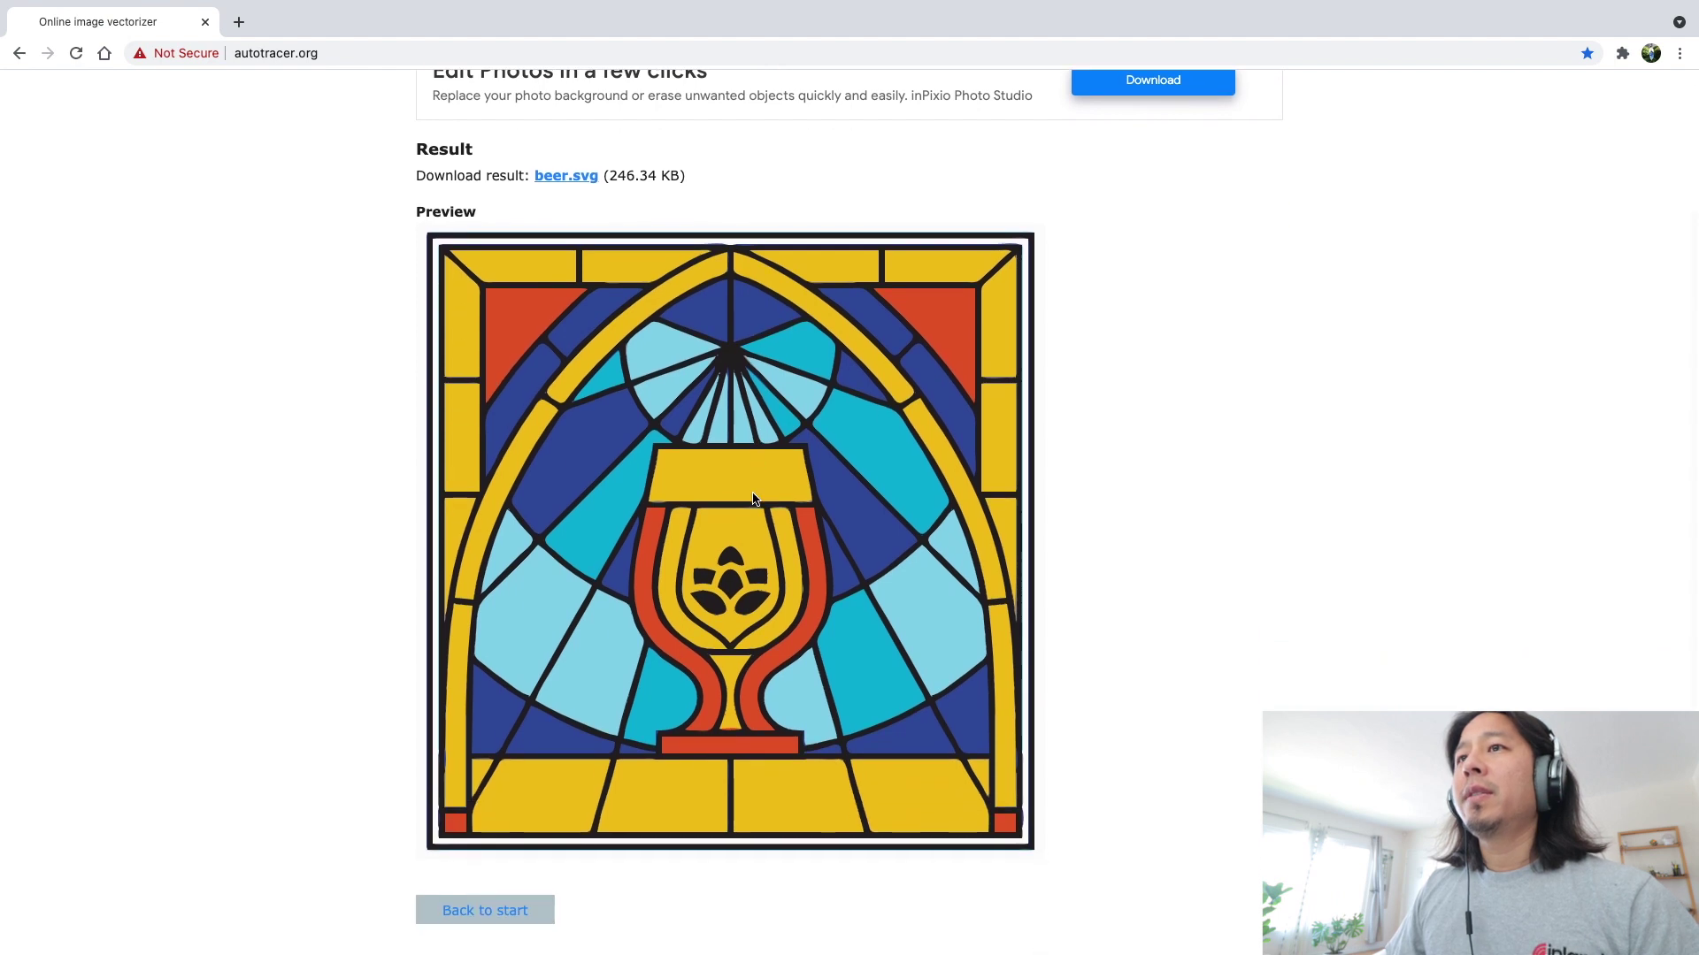
pyautogui.scroll(2, 1097, 115)
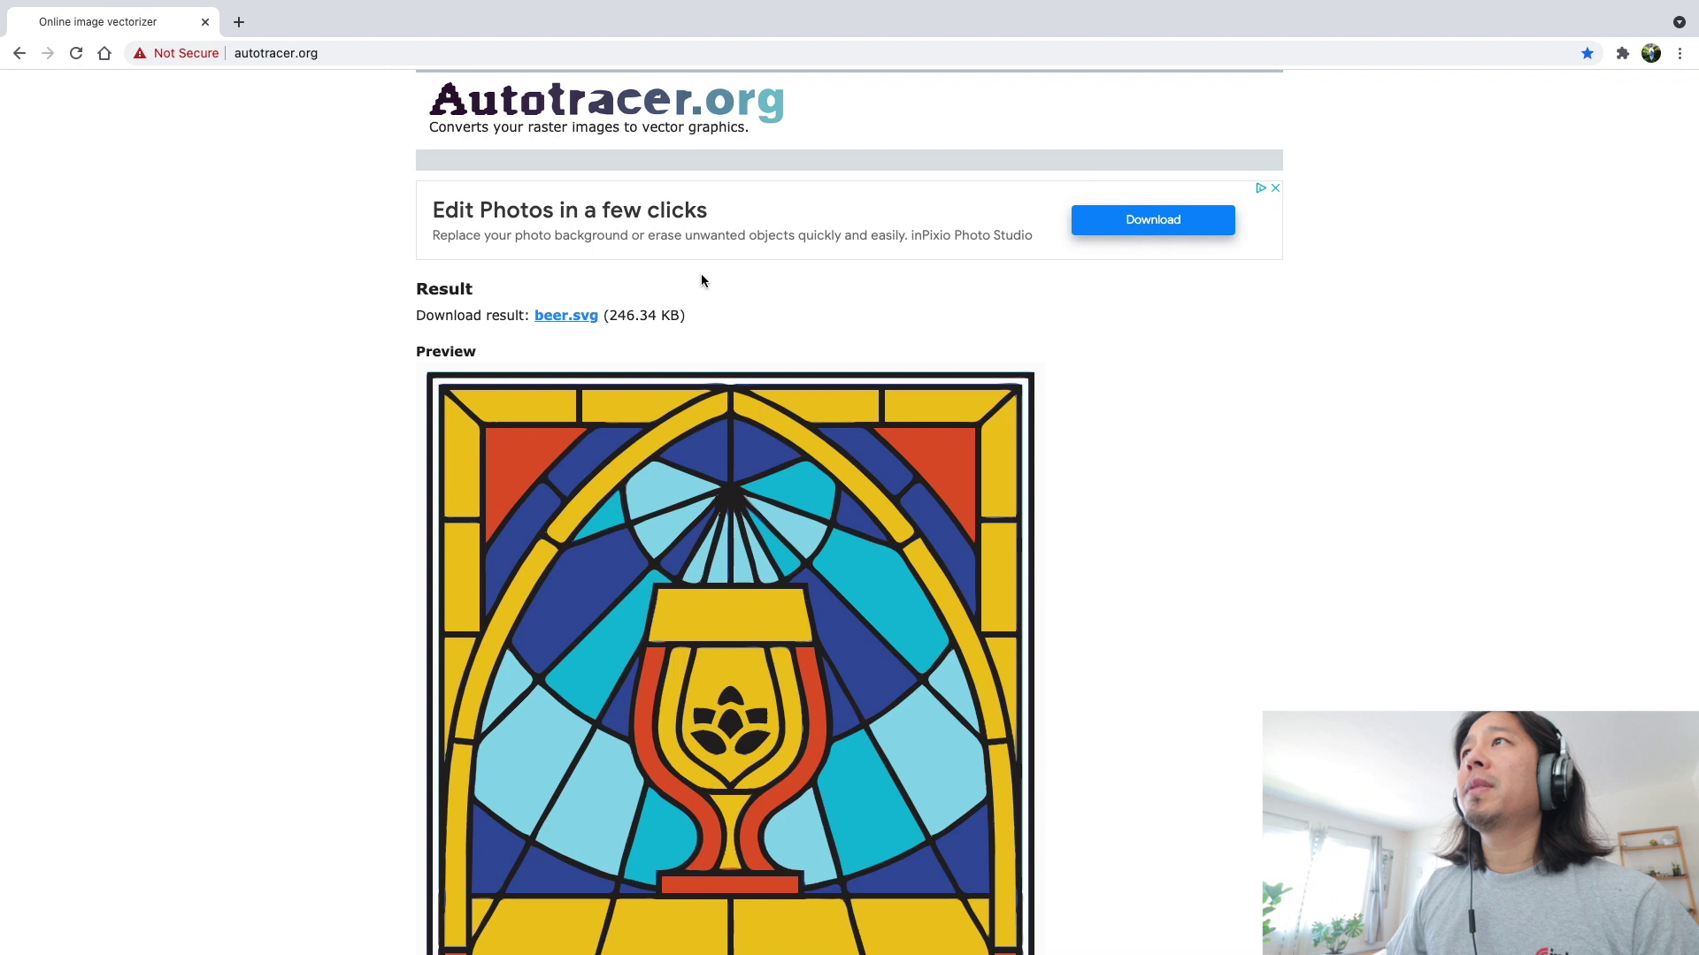
# Download the converted beer.svg and move the downloaded file from the Downloads folder to the desktop
pyautogui.click(569, 318)
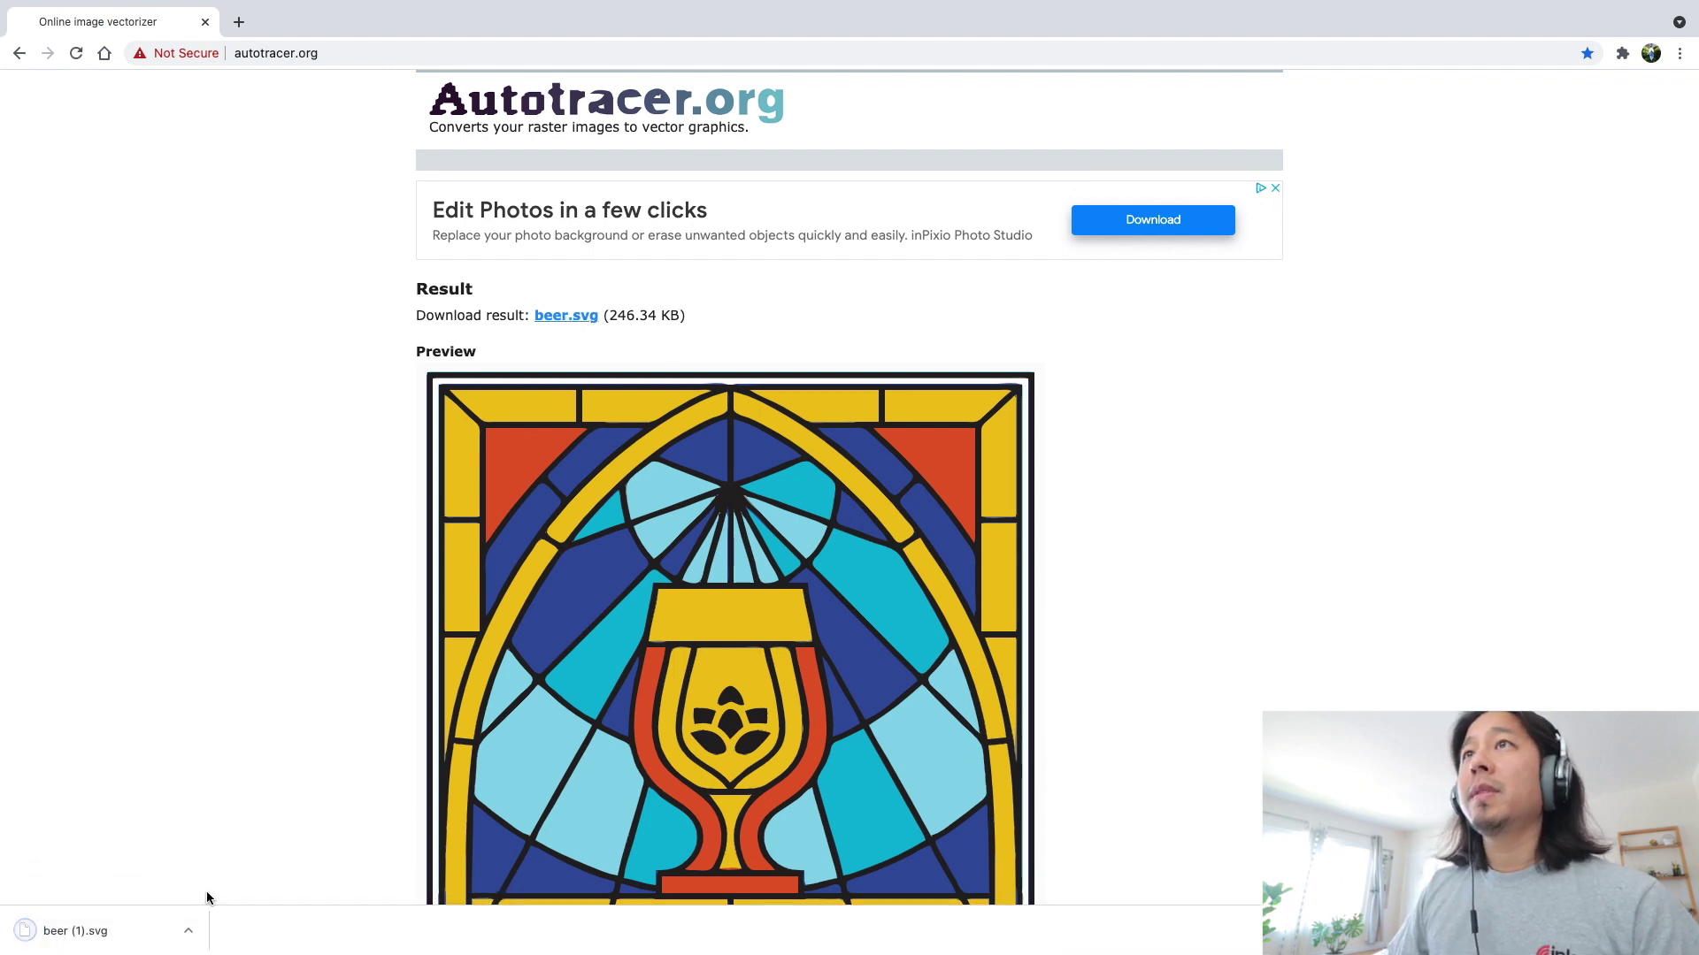
pyautogui.click(187, 931)
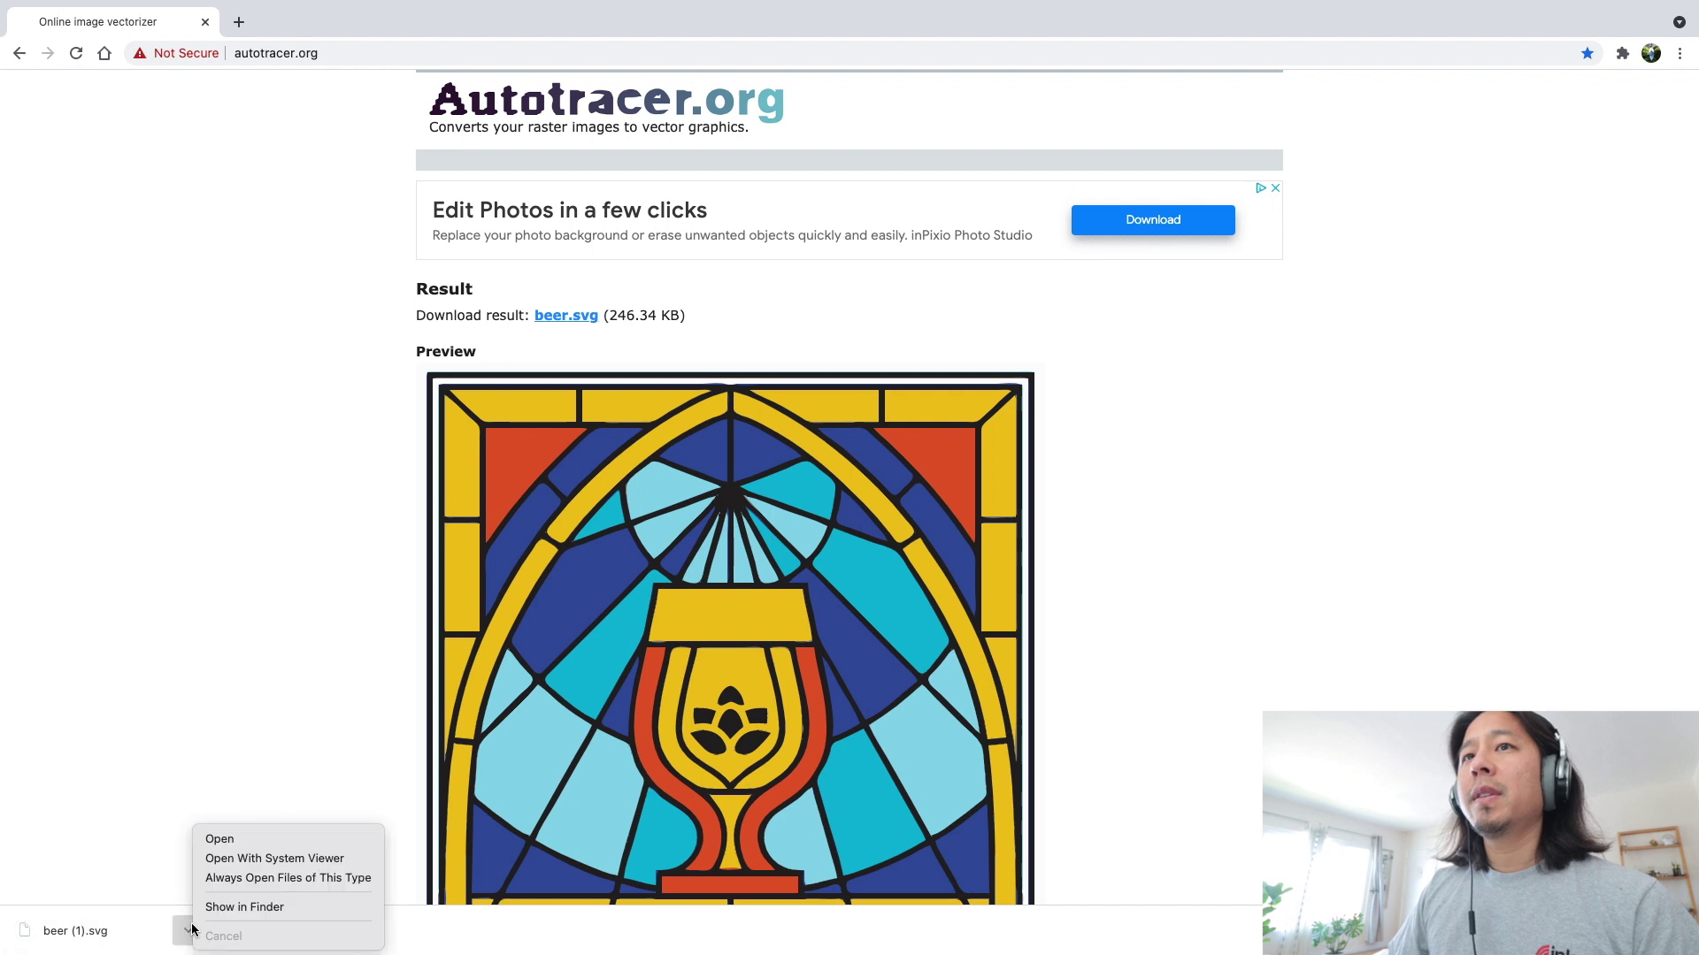
pyautogui.click(251, 909)
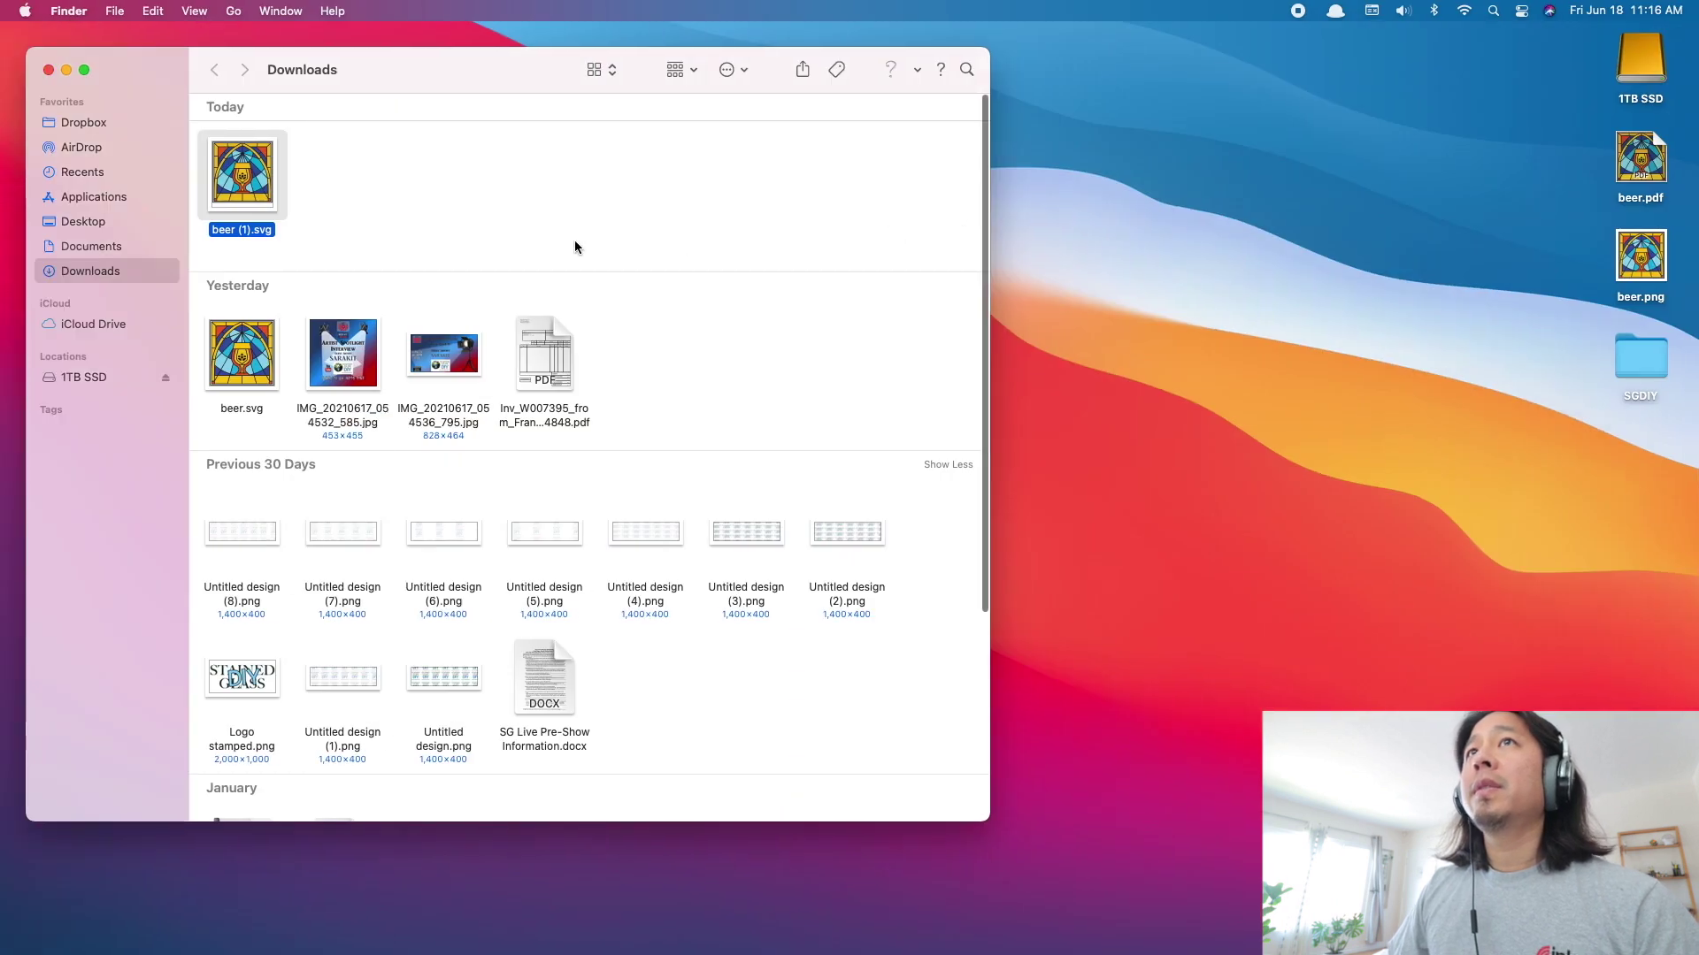
pyautogui.moveTo(240, 186); pyautogui.dragTo(1287, 248)
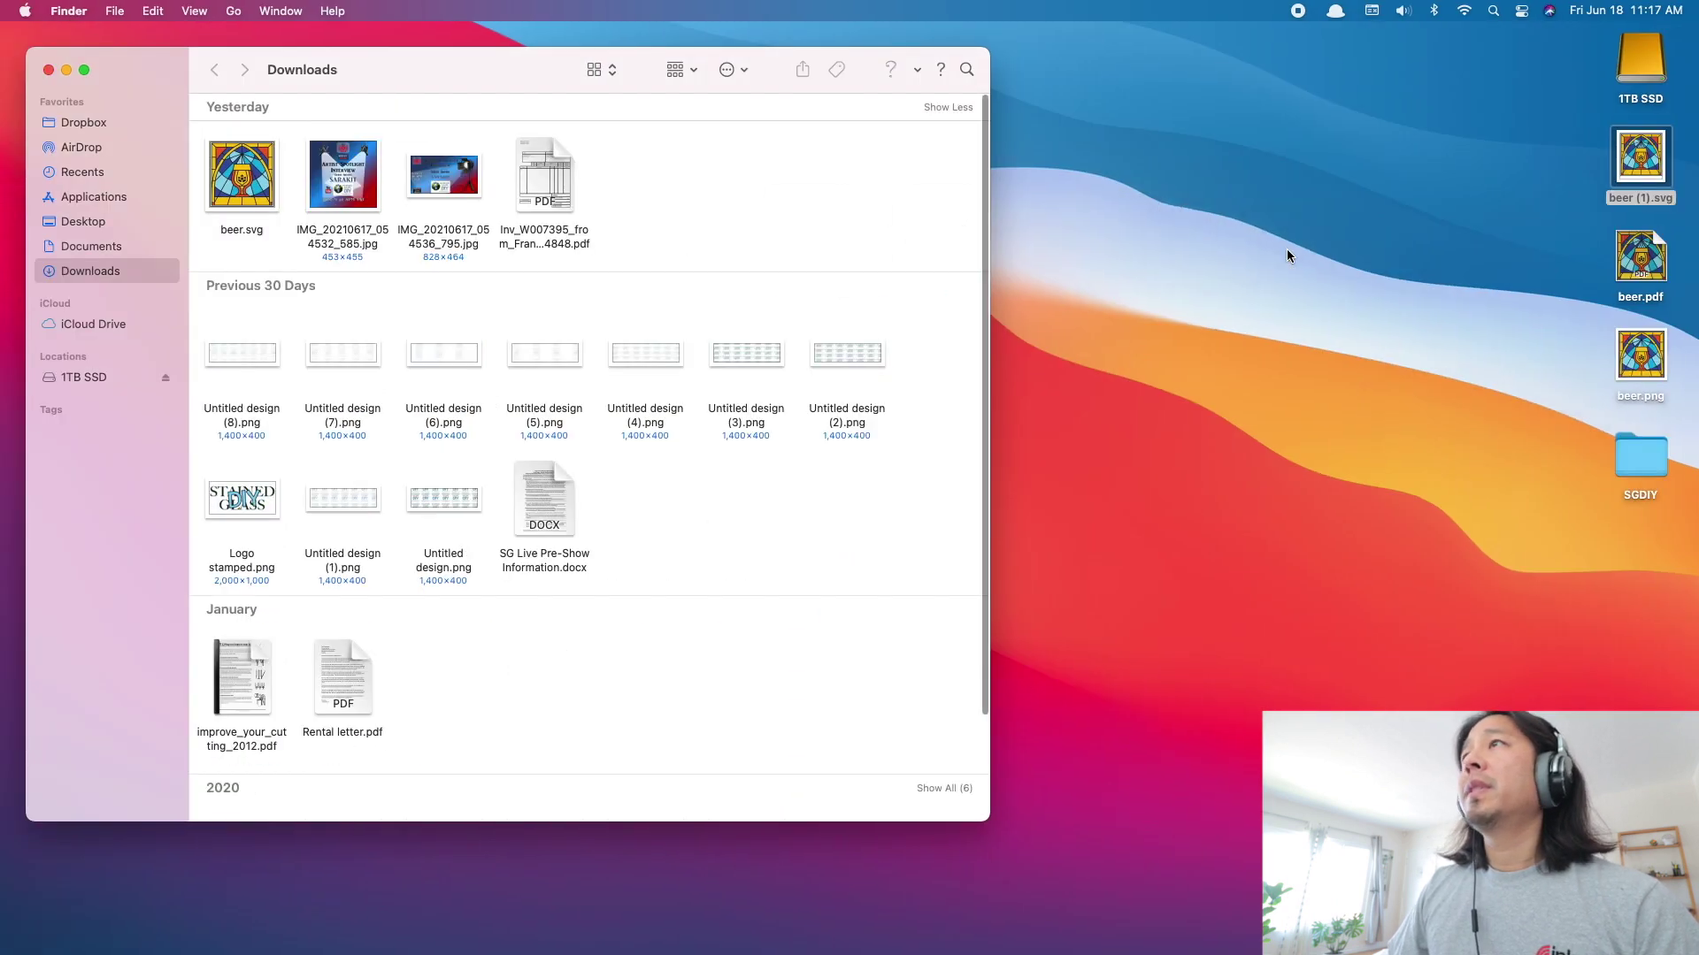
pyautogui.click(48, 70)
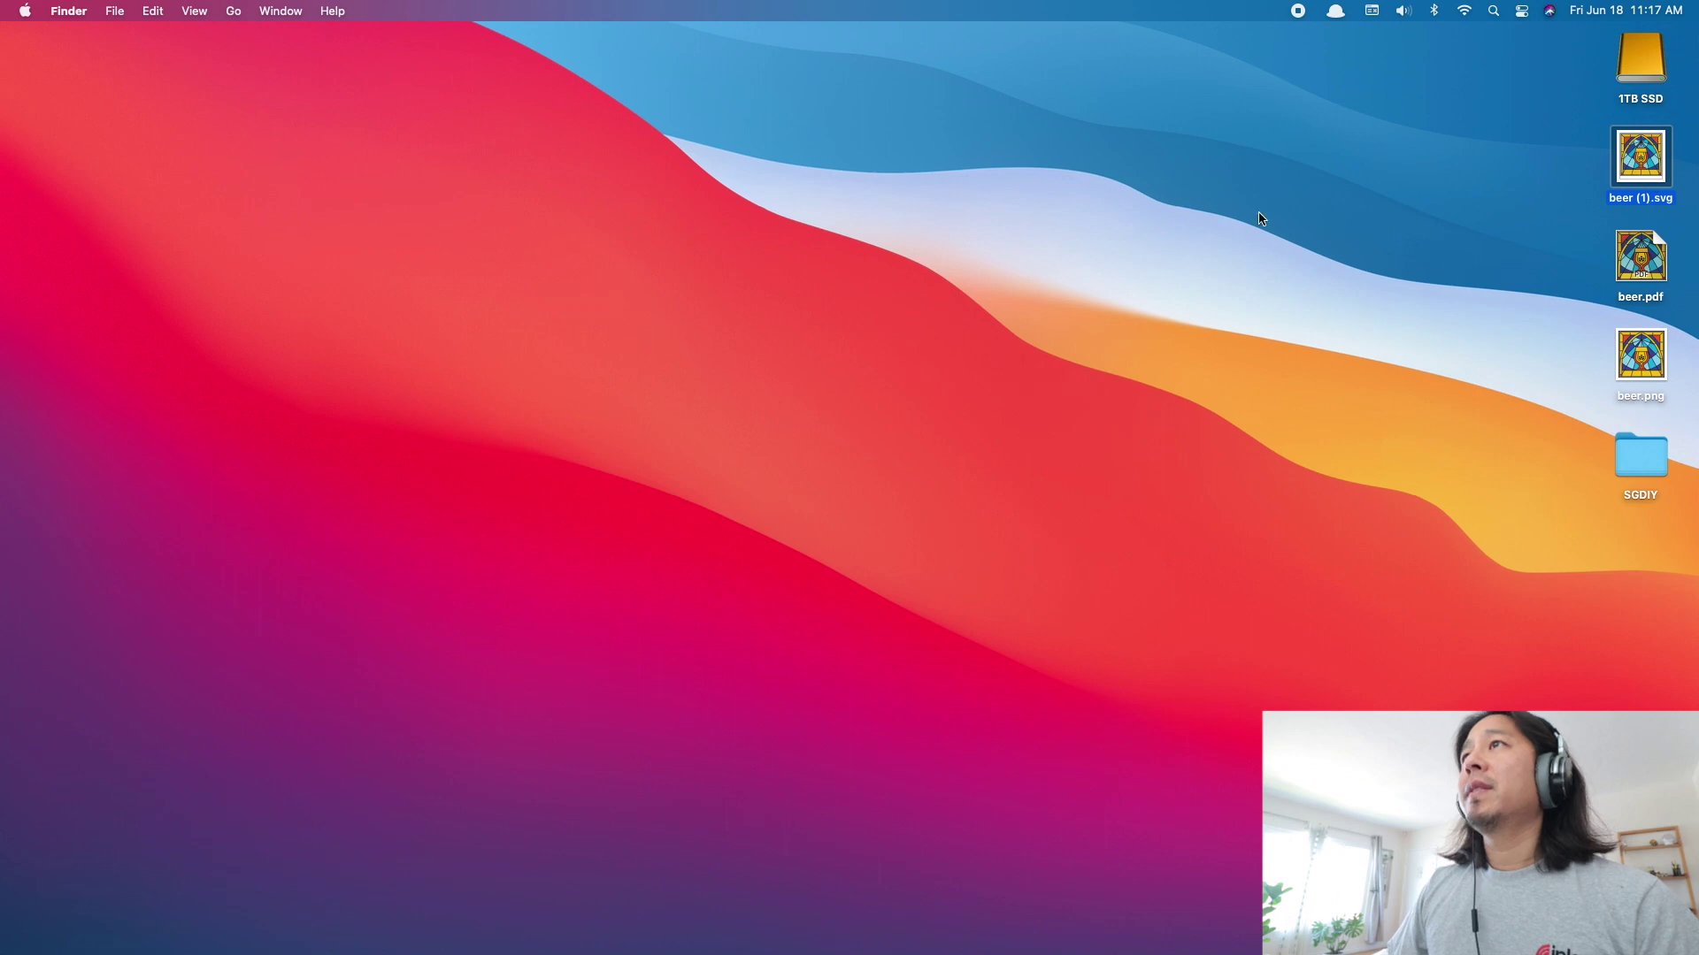
# Close the Autotracer.org page in Chrome and switch to Inkscape
pyautogui.press('super+Tab')
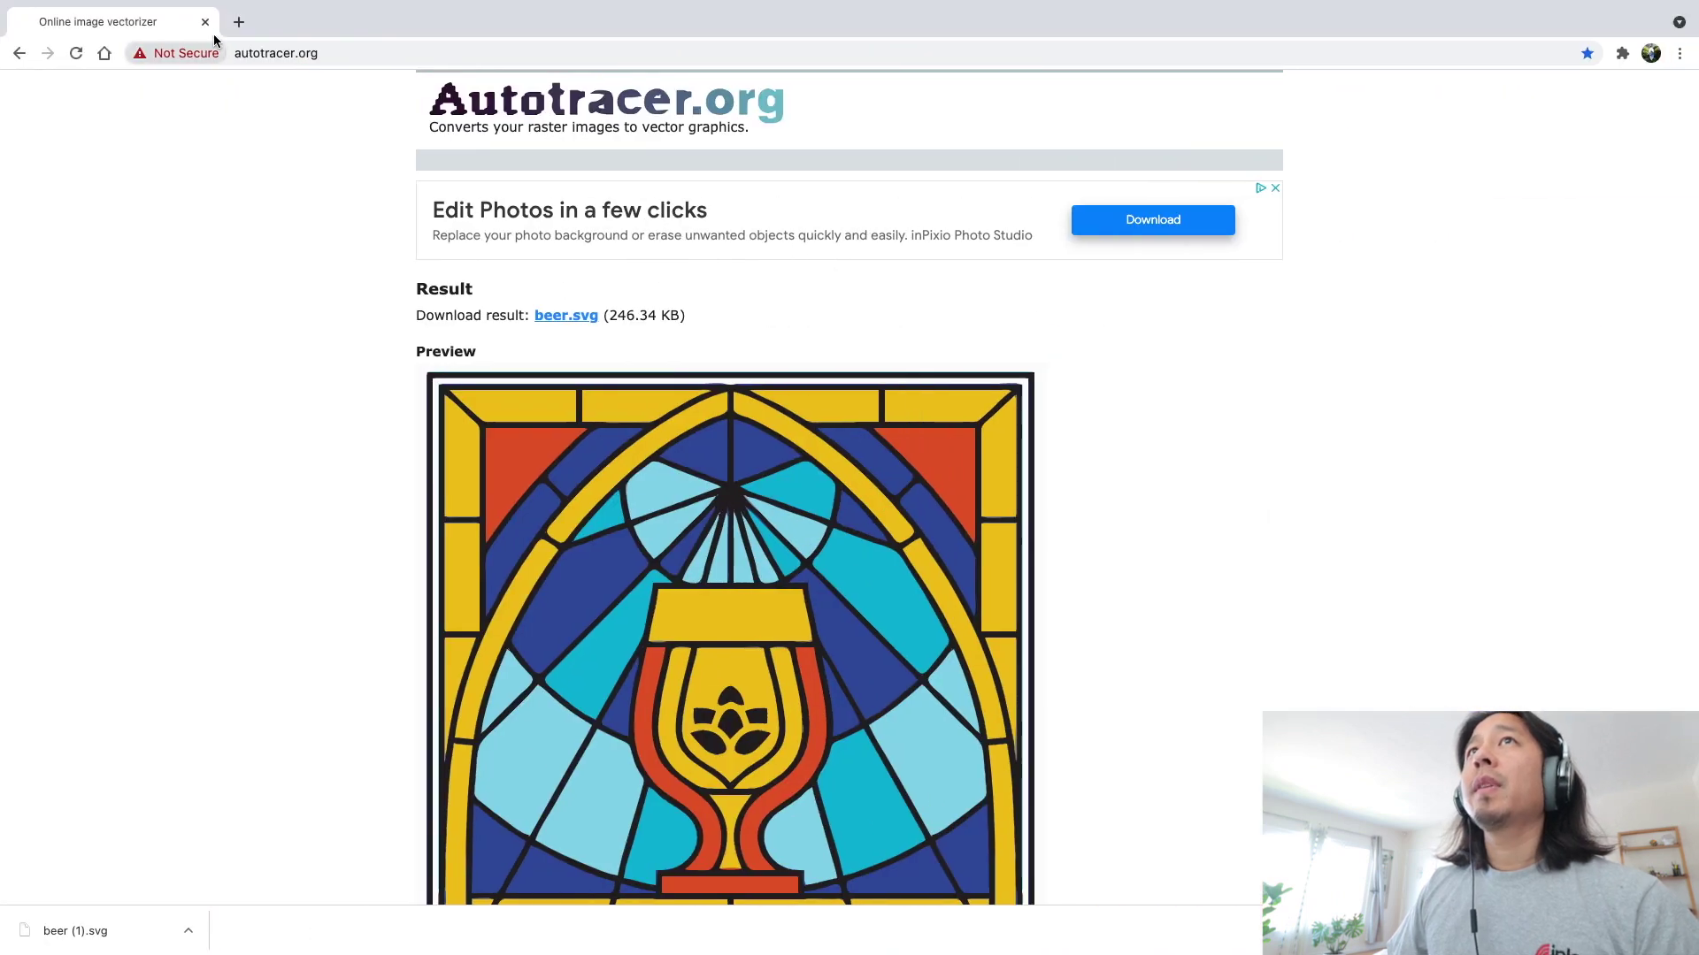
pyautogui.click(205, 22)
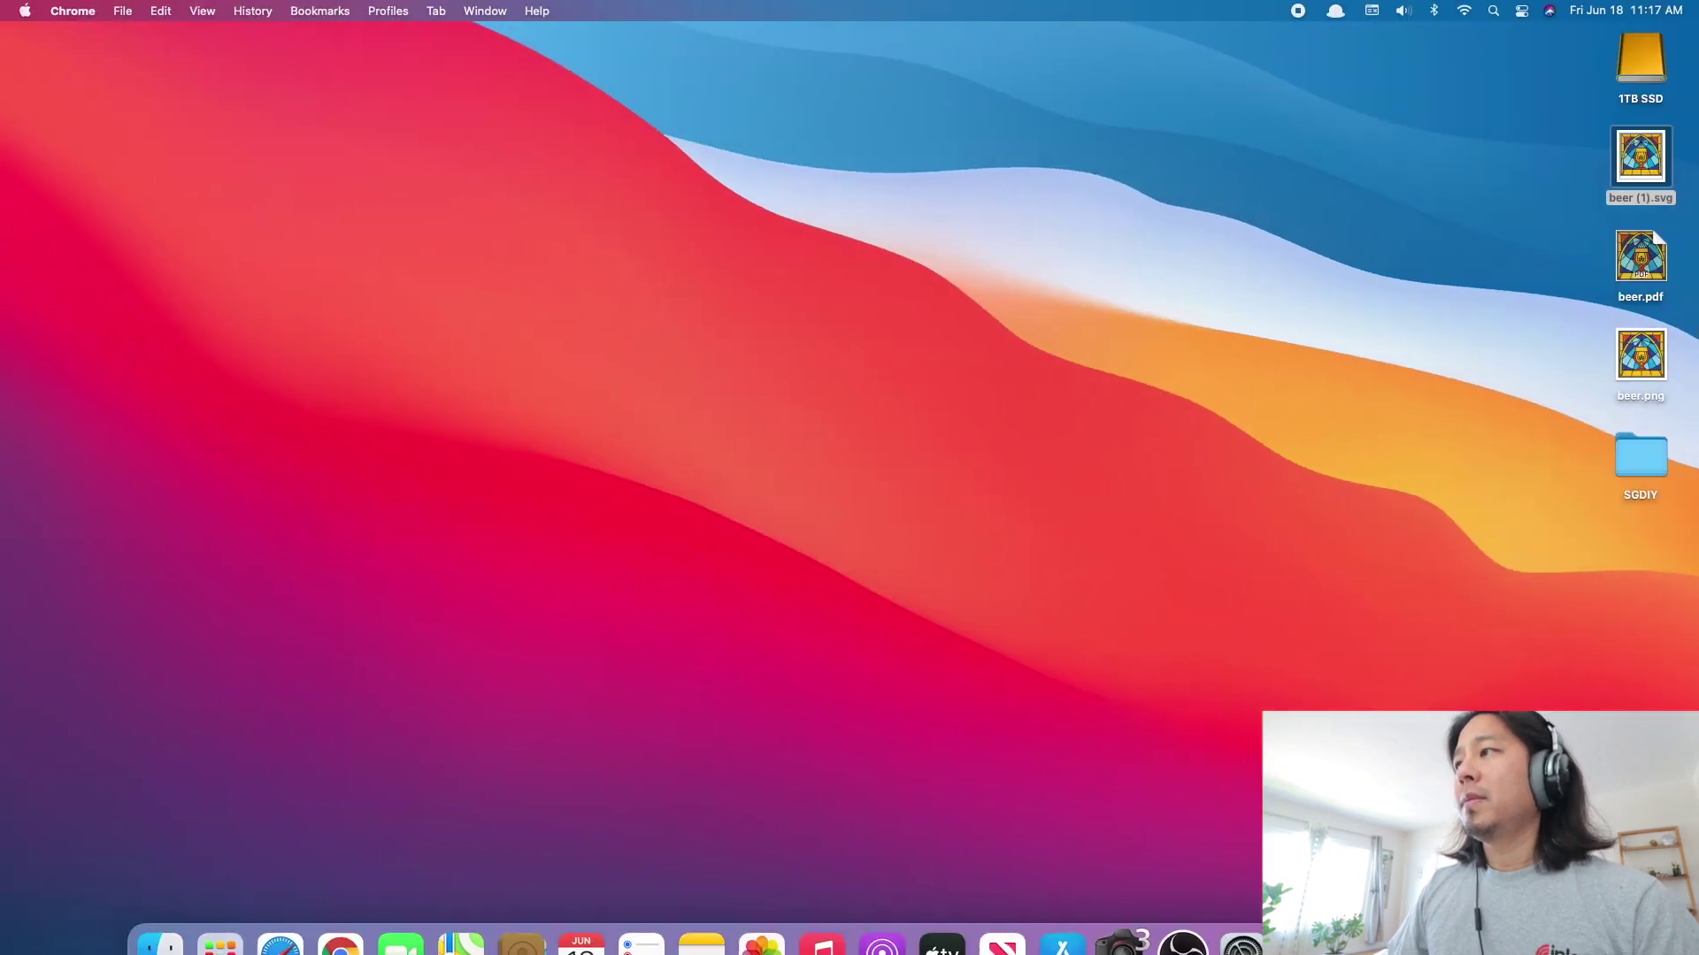
pyautogui.press('super+Tab')
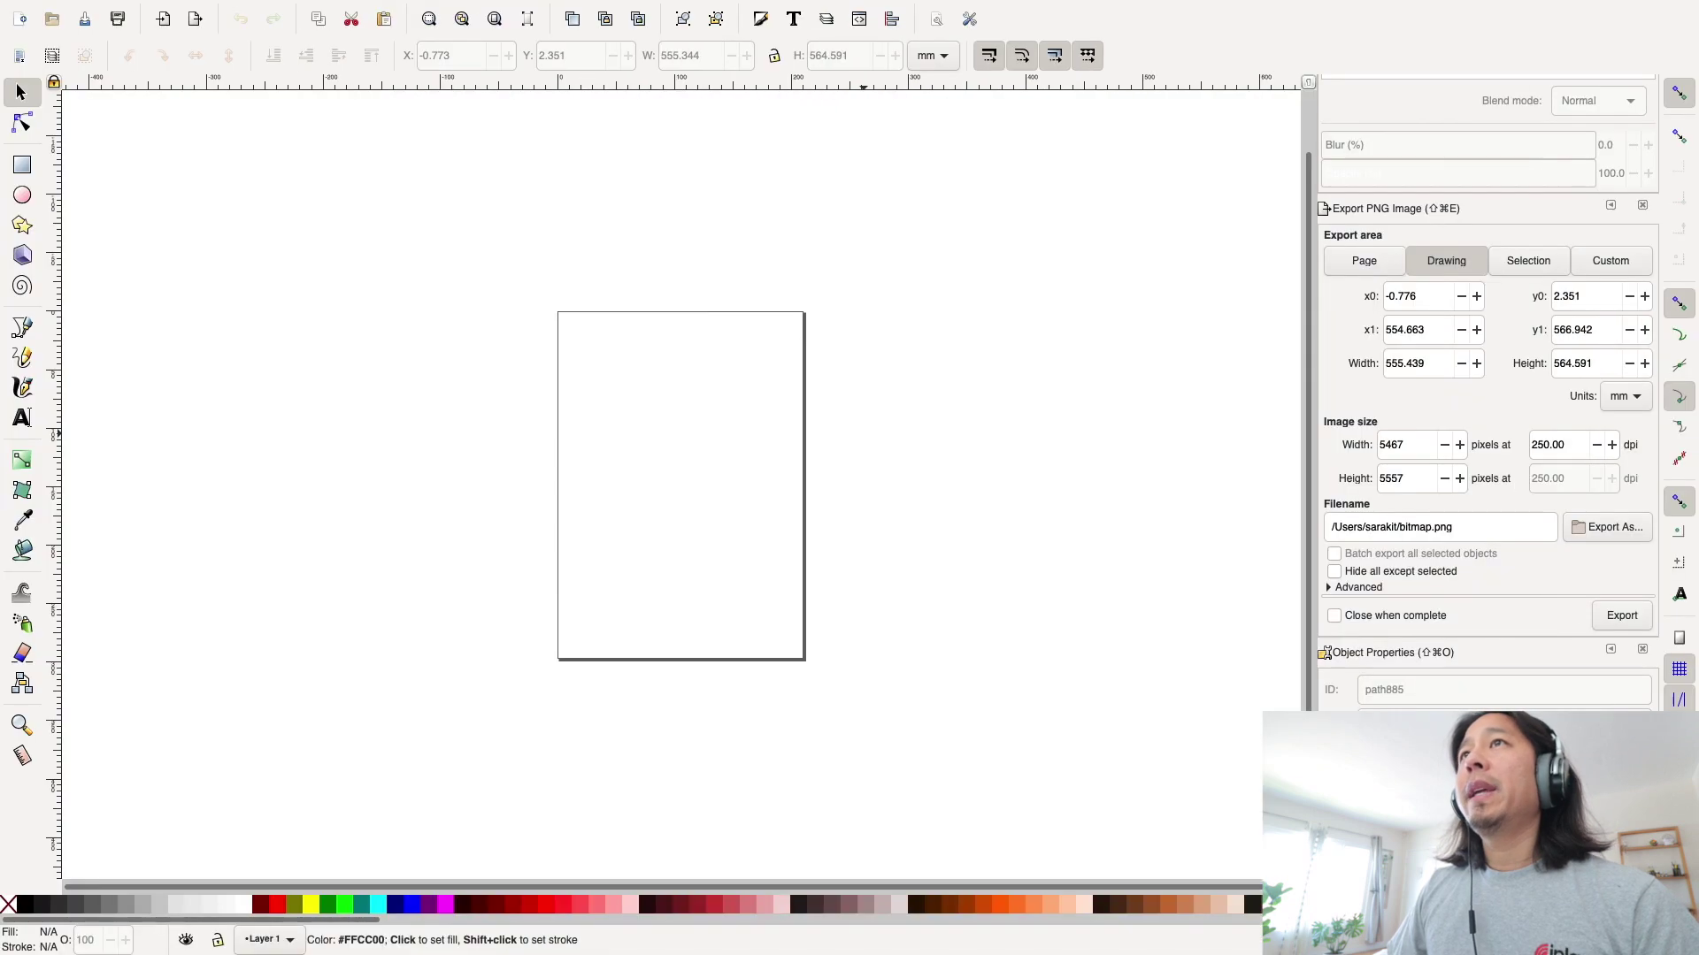
# Open beer (1).svg from the Desktop folder and show its document window full screen
pyautogui.moveTo(67, 5)
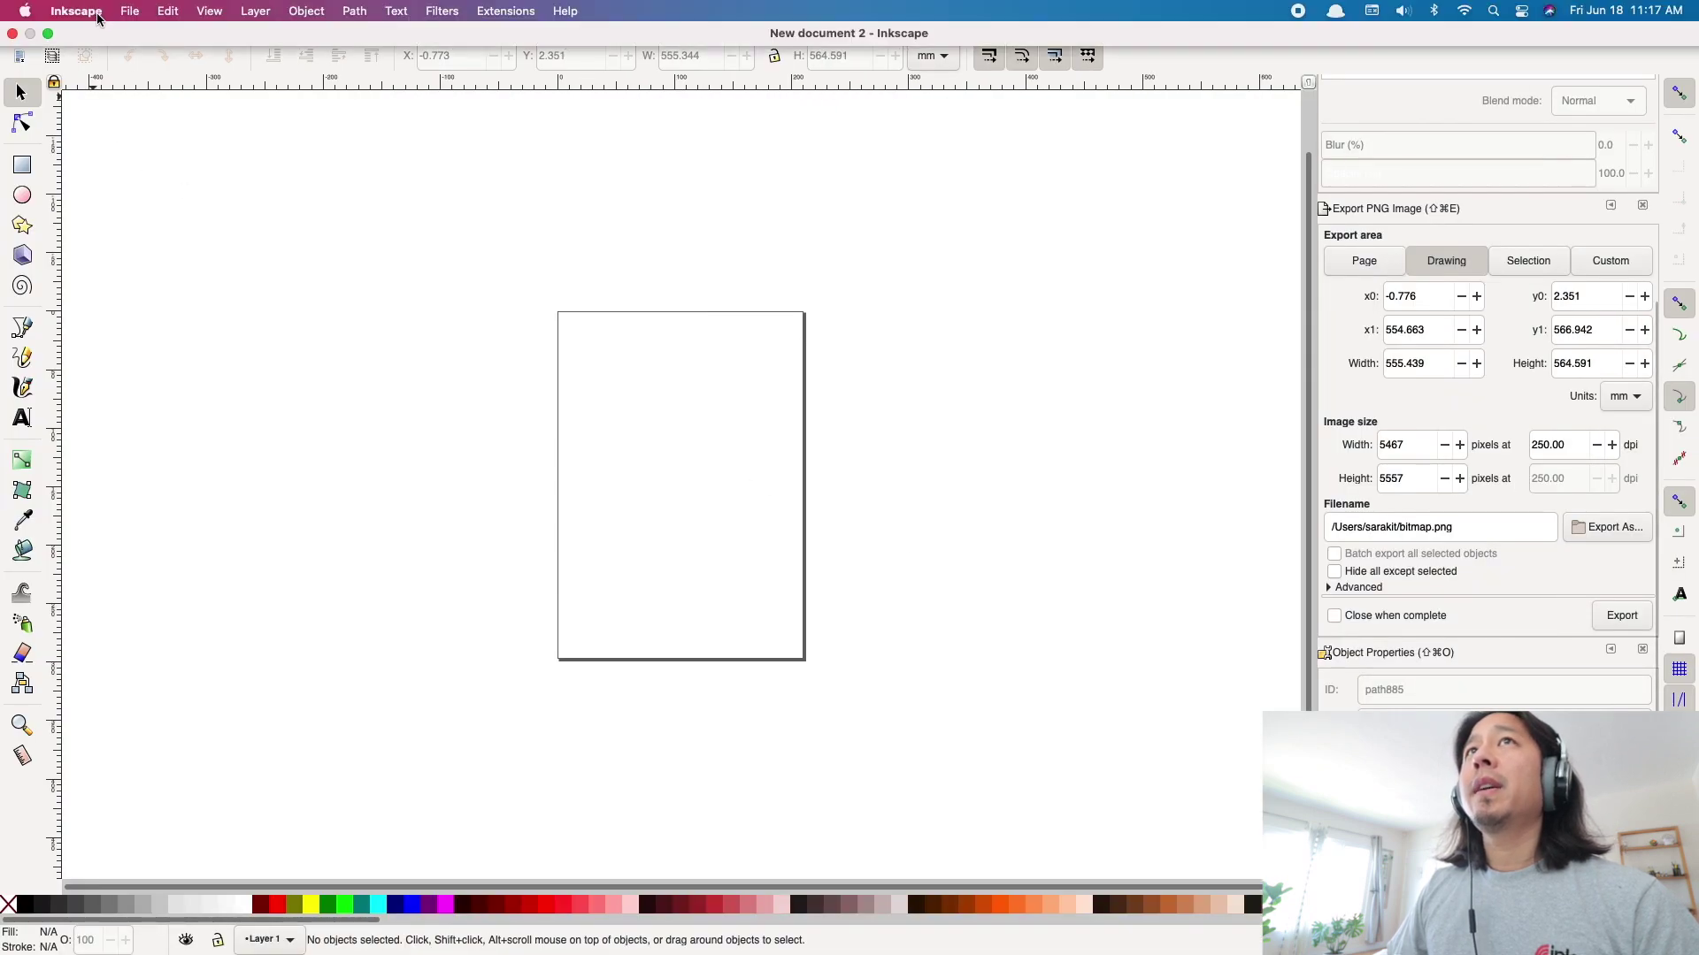
pyautogui.click(129, 11)
pyautogui.click(160, 77)
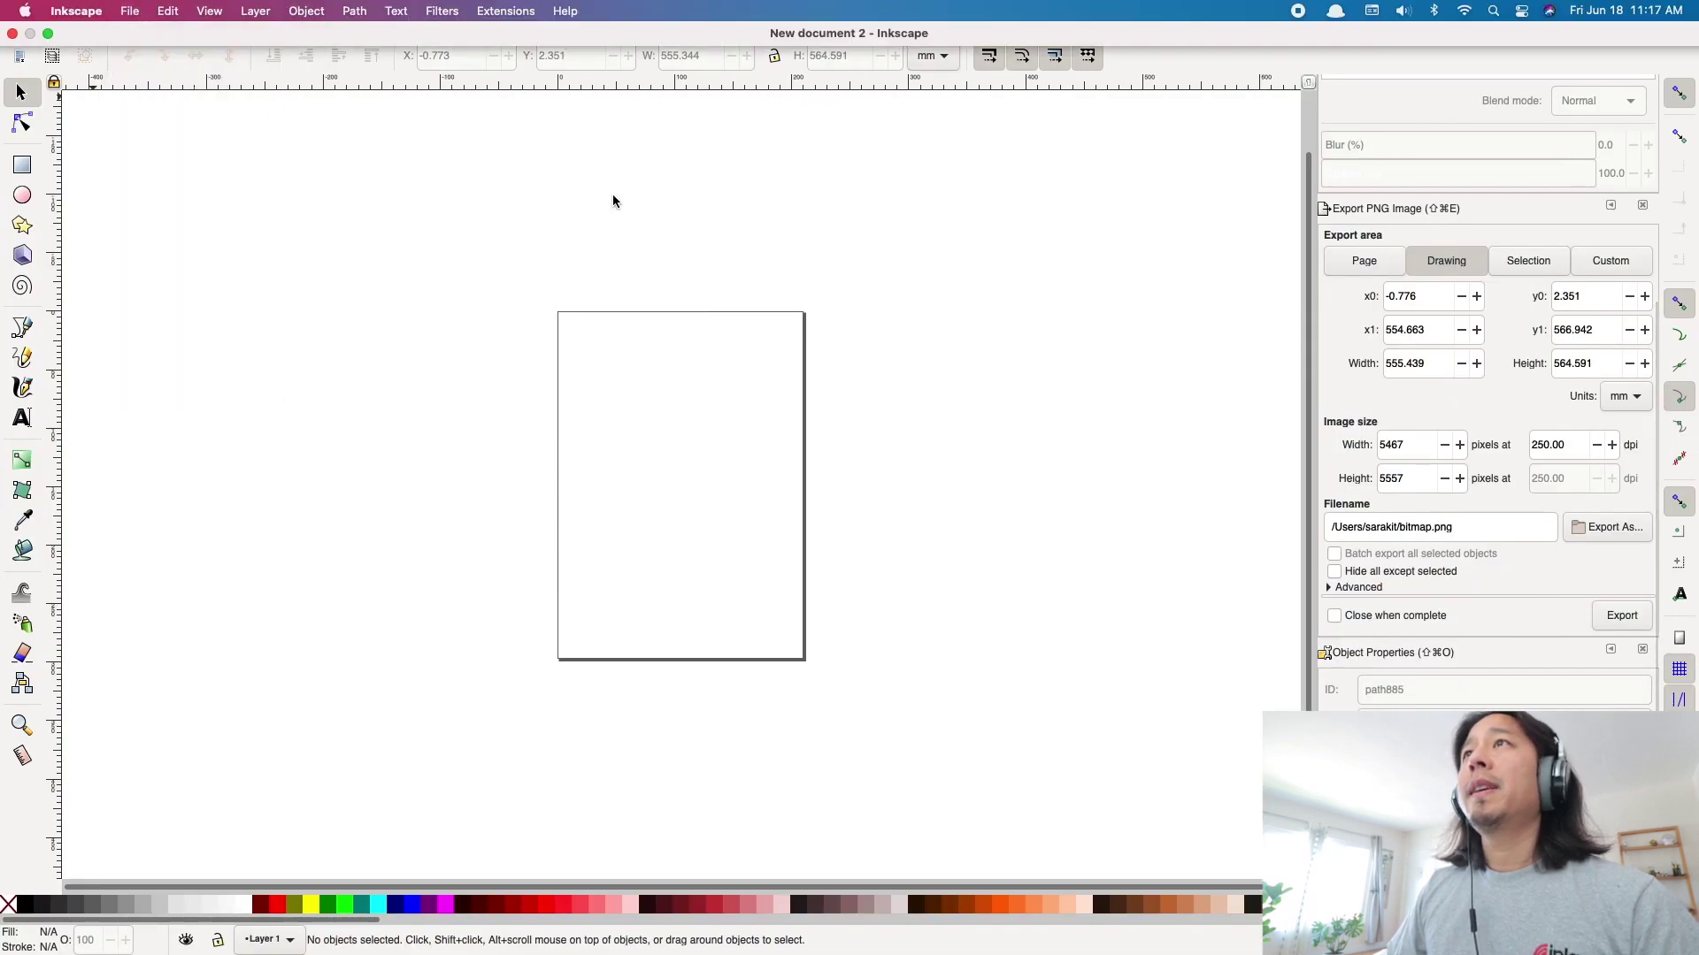
pyautogui.click(636, 342)
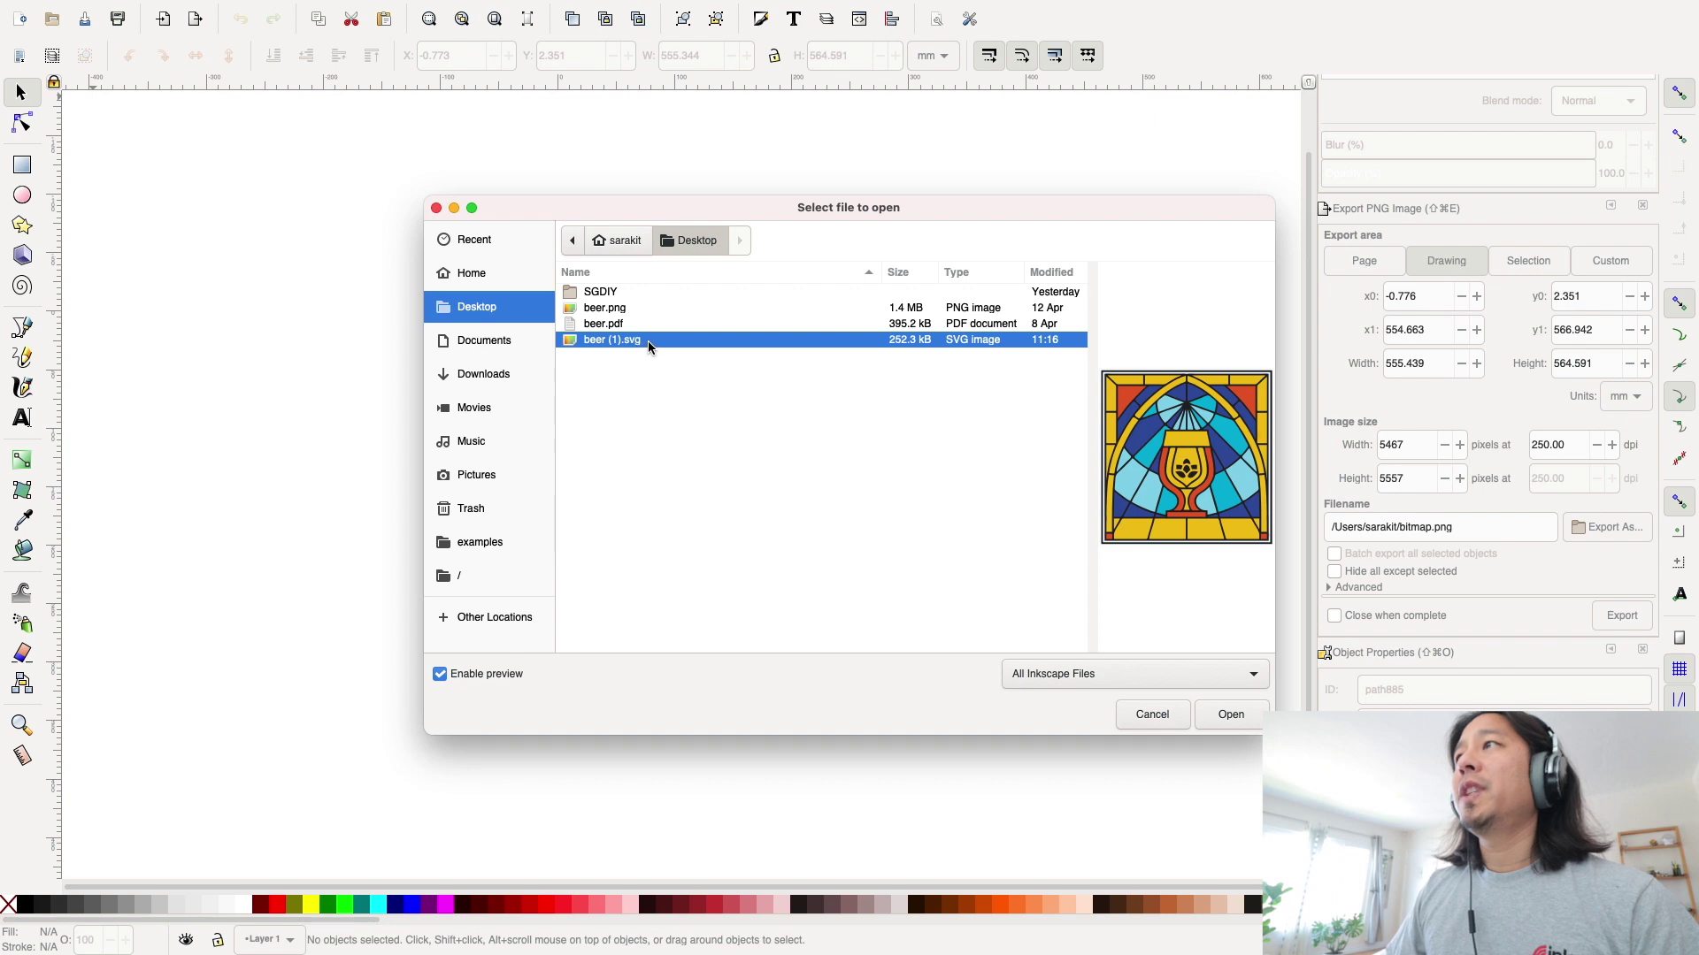
pyautogui.click(1219, 717)
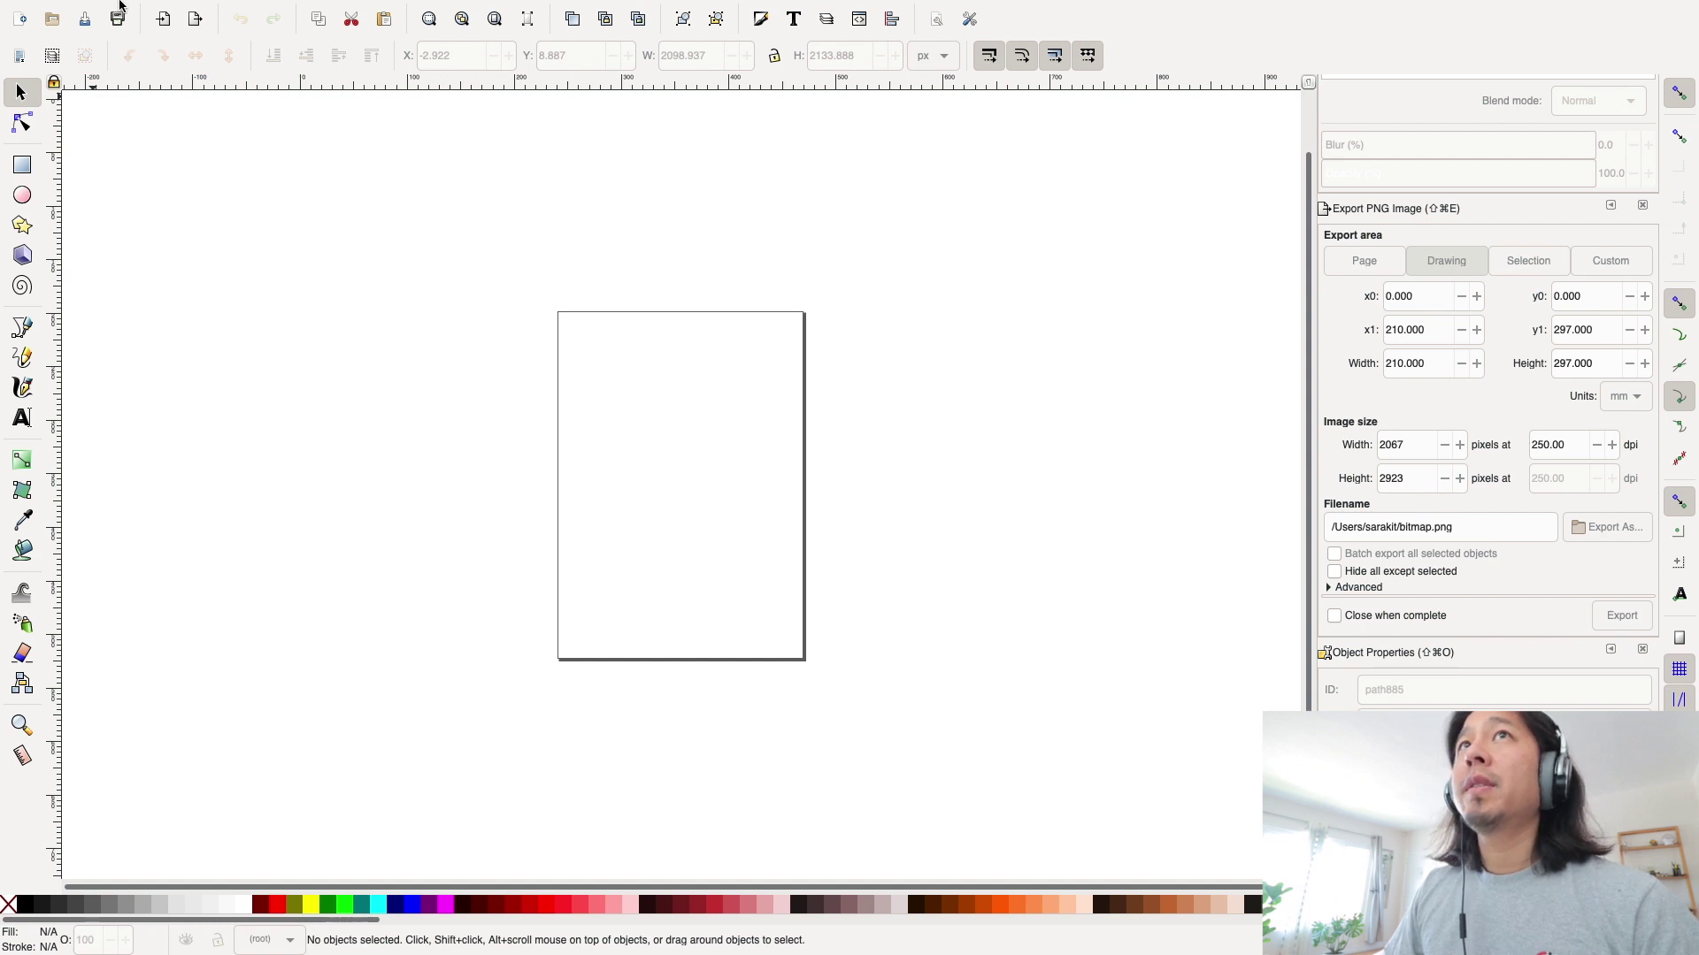
pyautogui.click(47, 34)
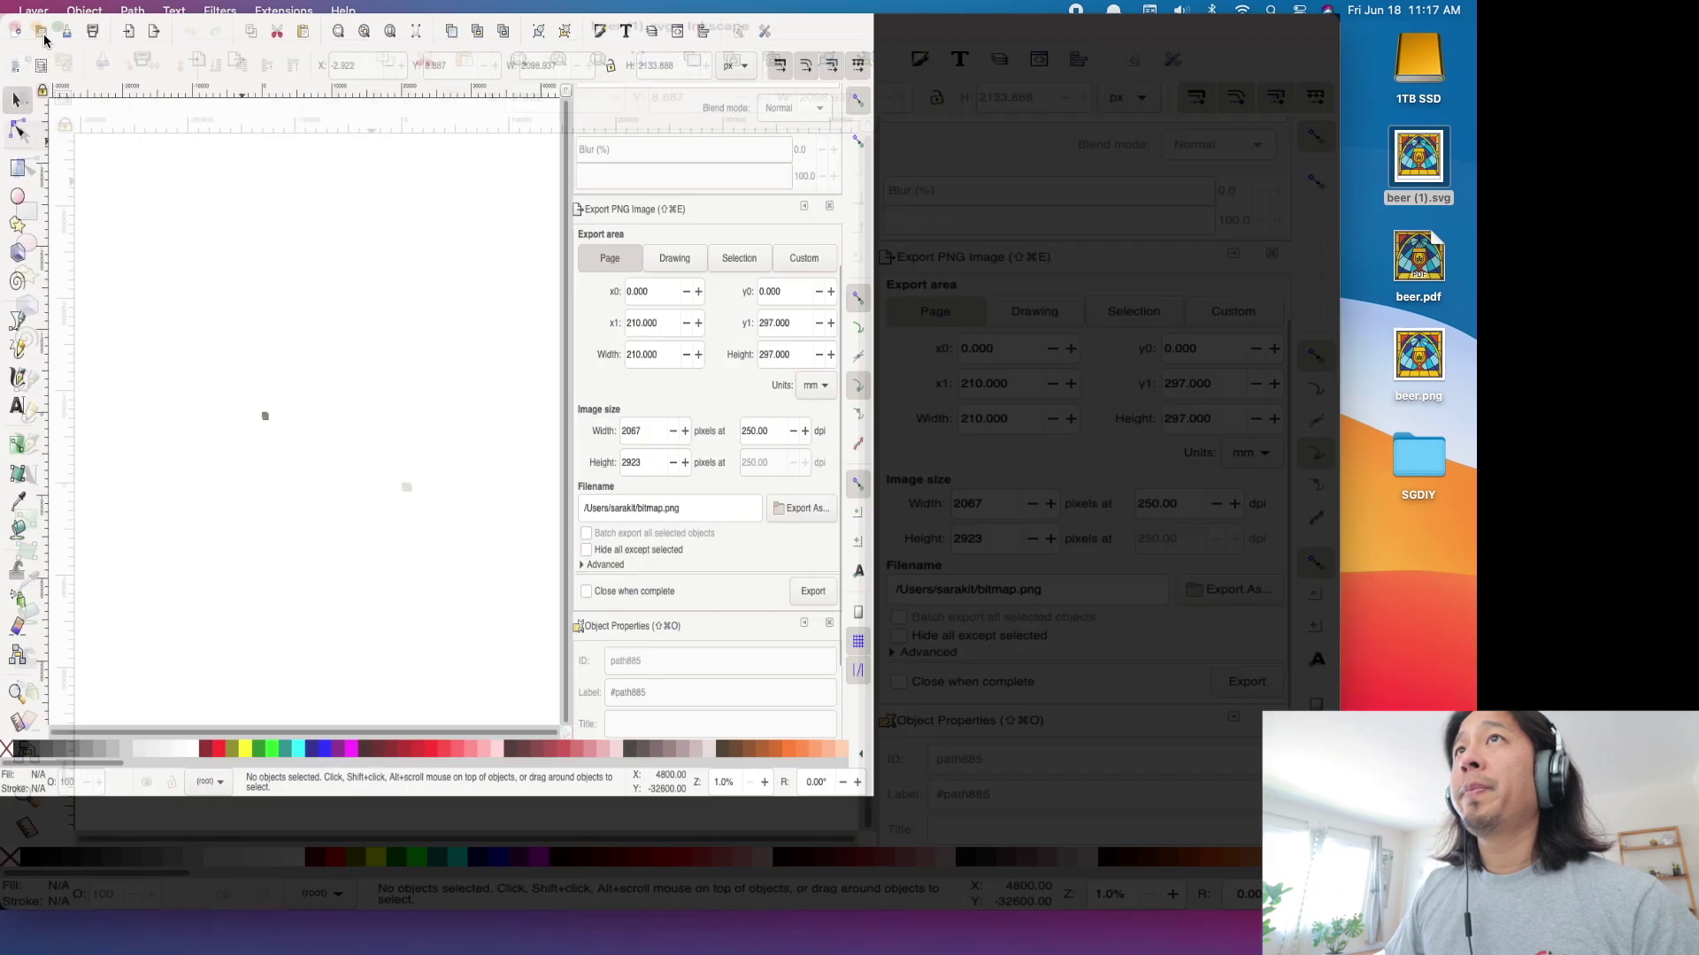
# Examine the whole converted stained-glass artwork at a readable size, centred on the canvas
pyautogui.scroll(-3, 728, 139)
pyautogui.scroll(2, 746, 559)
pyautogui.scroll(2, 746, 559)
pyautogui.scroll(3, 746, 557)
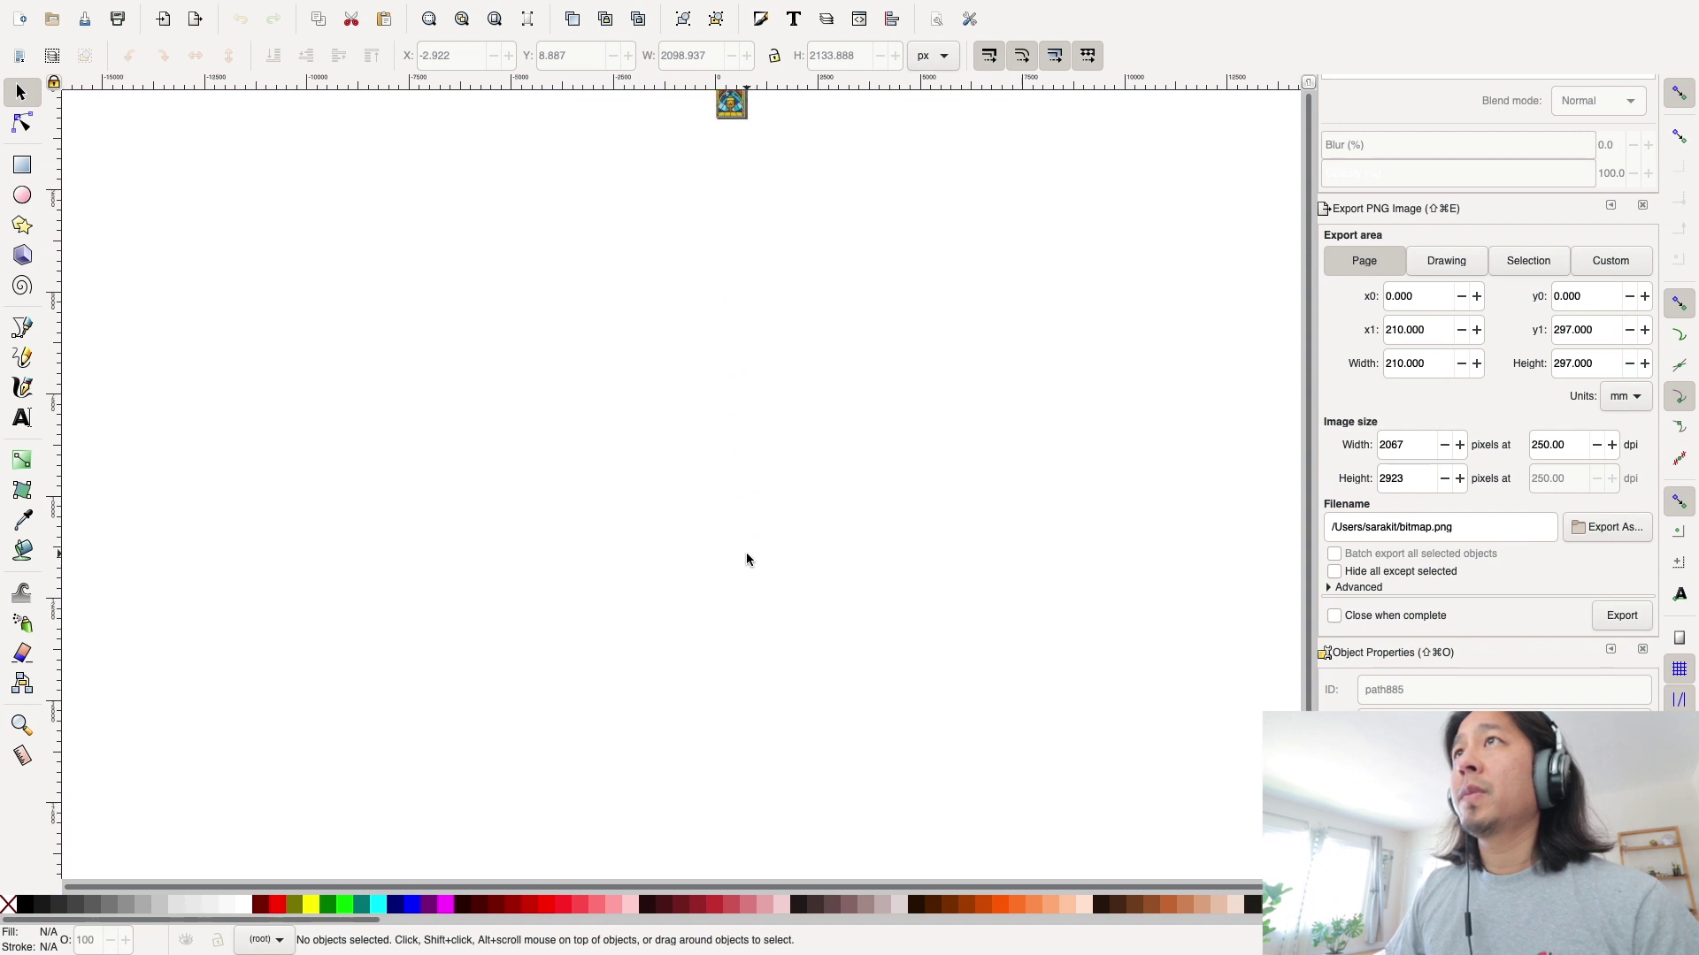
pyautogui.scroll(-3, 671, 293)
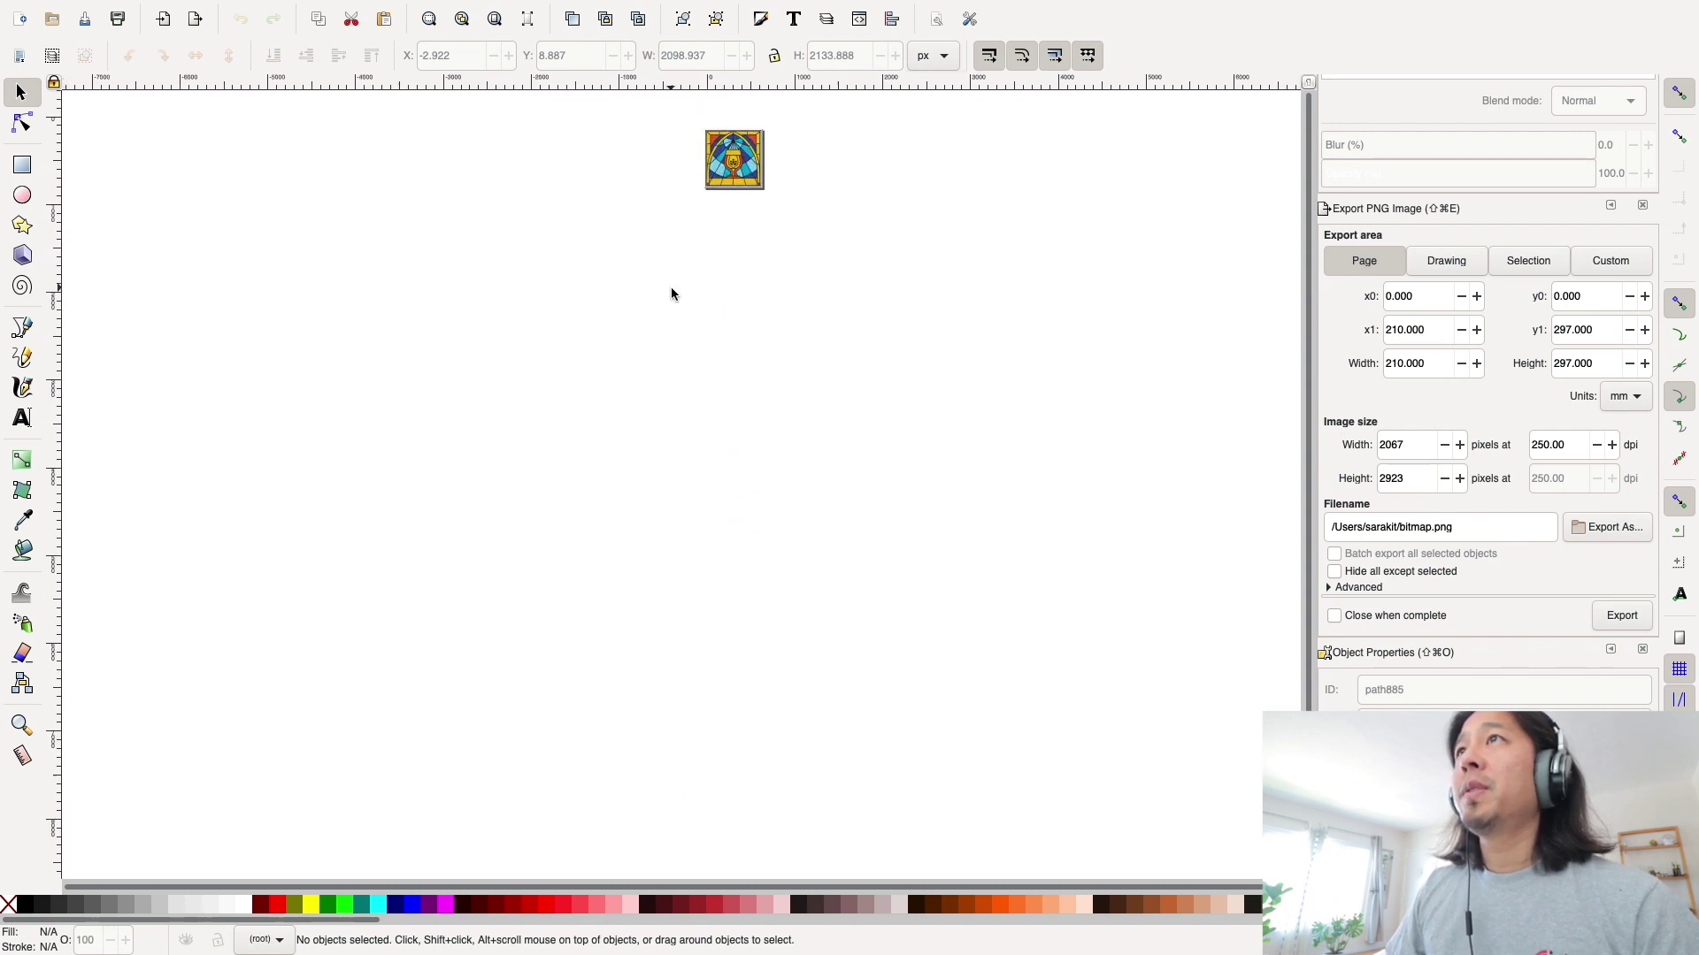
pyautogui.scroll(3, 699, 270)
pyautogui.scroll(6, 696, 264)
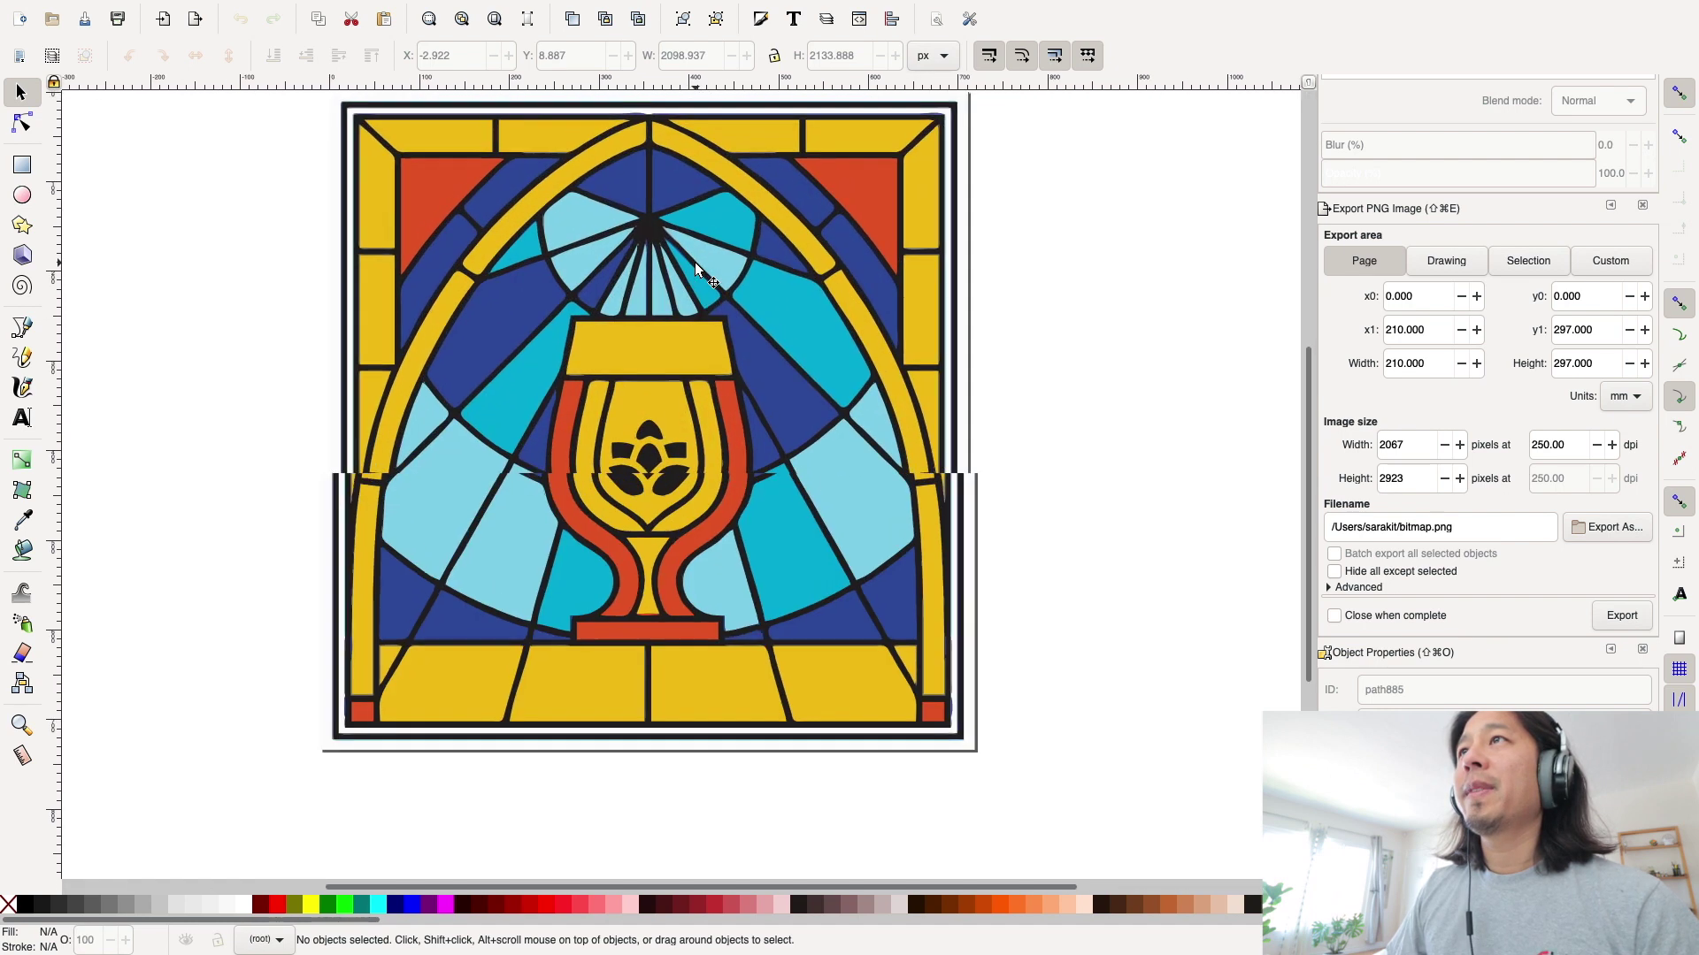
pyautogui.scroll(-1, 693, 262)
pyautogui.scroll(2, 507, 244)
pyautogui.scroll(-1, 507, 241)
pyautogui.hscroll(-1, 507, 241)
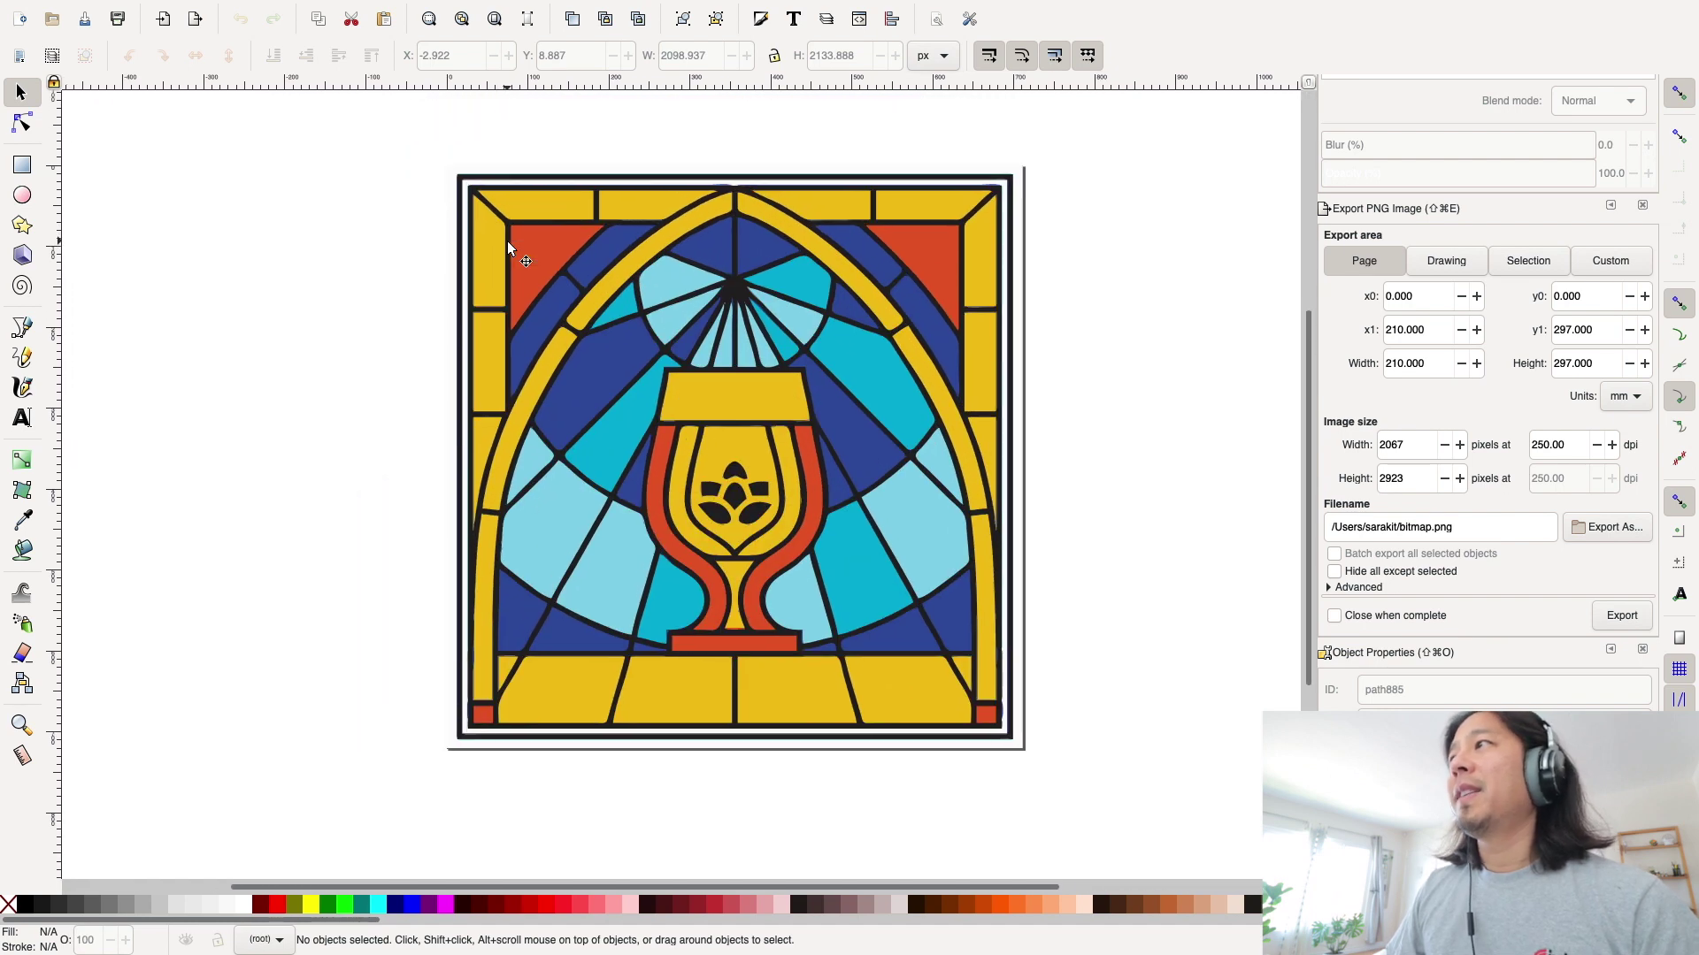
pyautogui.scroll(1, 686, 304)
pyautogui.scroll(-1, 687, 304)
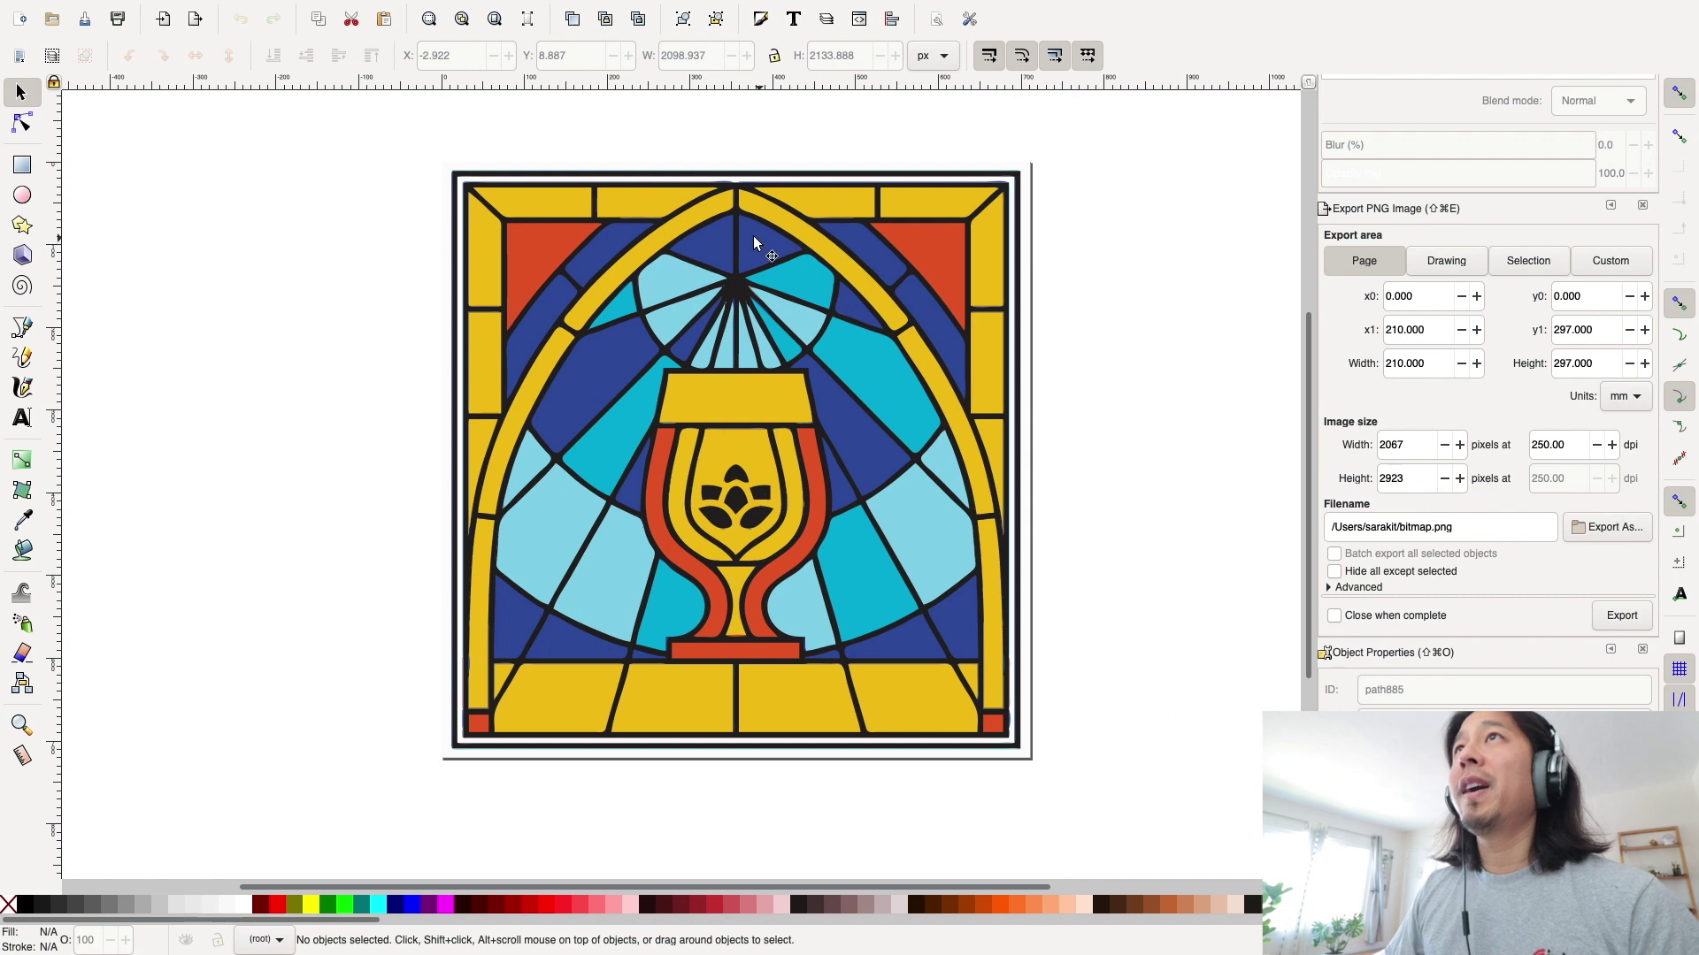
# Examine the path nodes of the red corner pane and the fan-shaped panes above the glass with the Node tool
pyautogui.moveTo(248, 4)
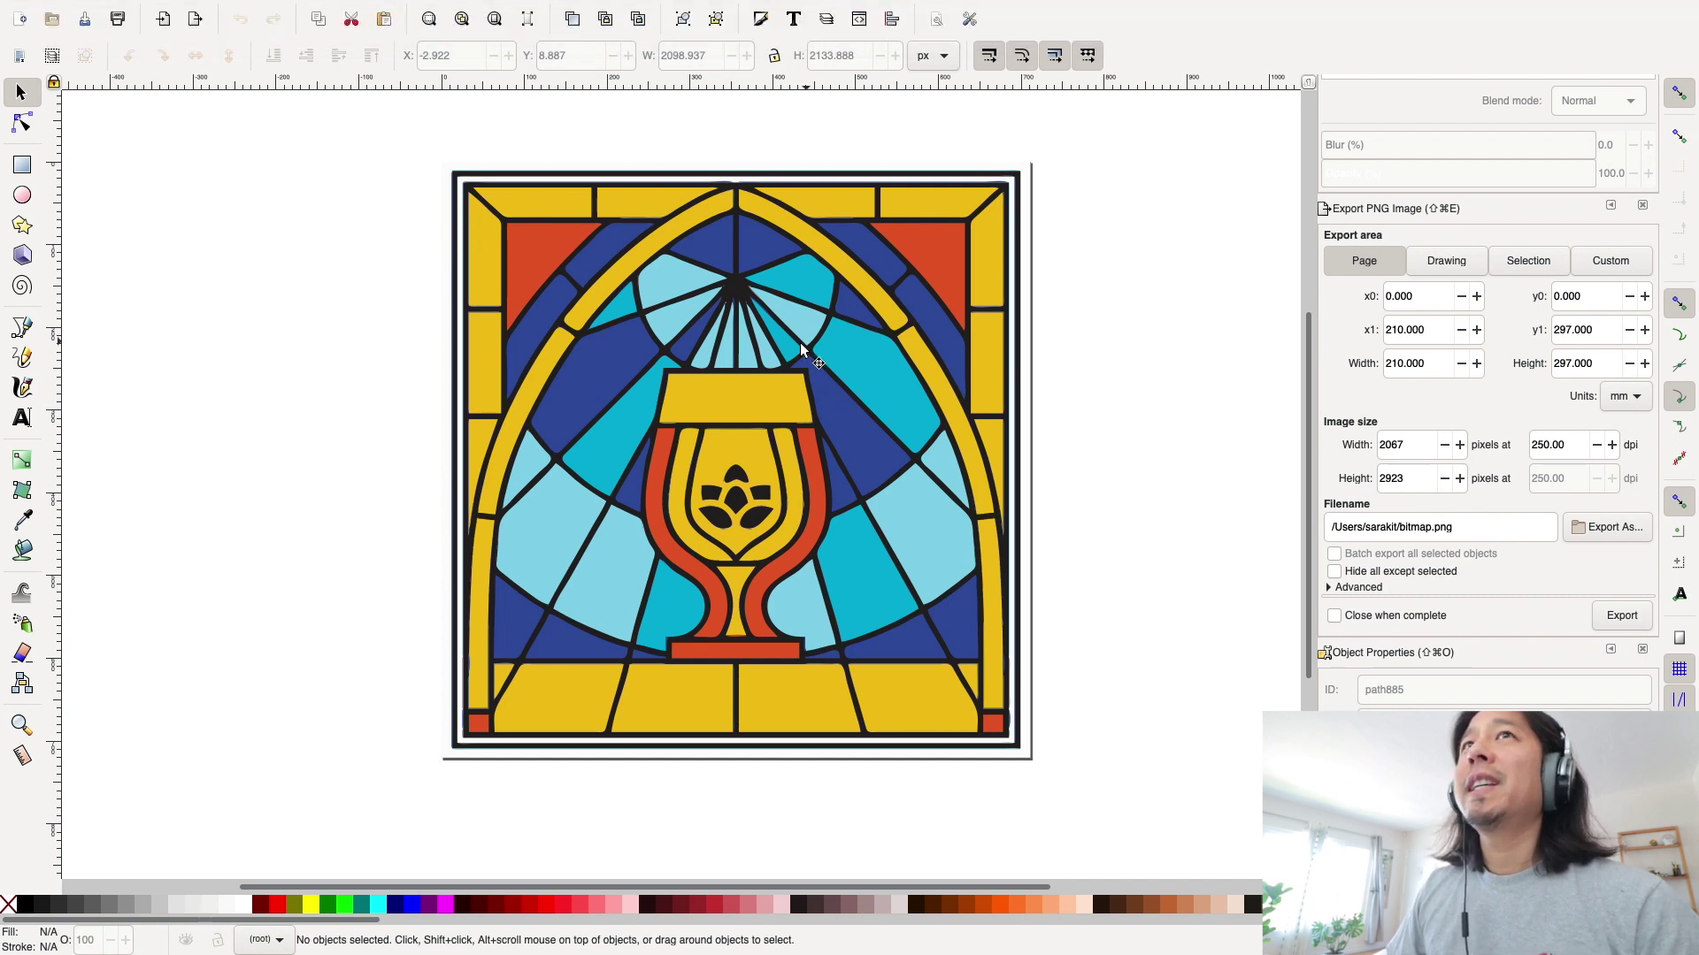
pyautogui.click(22, 124)
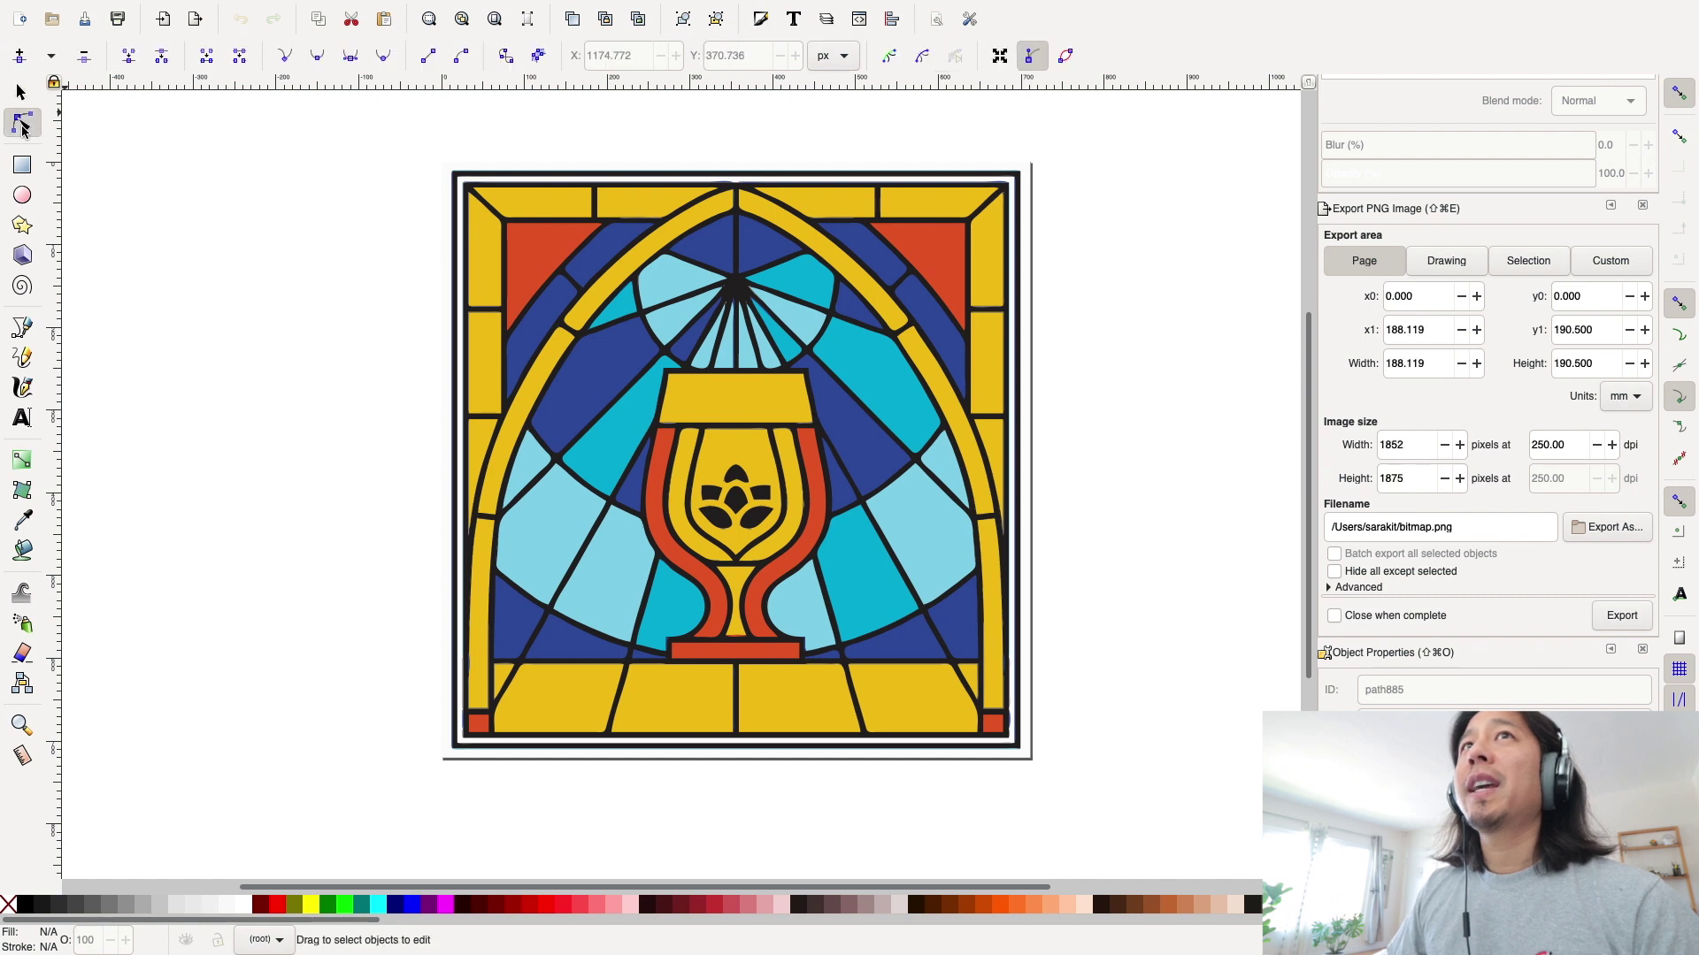
pyautogui.click(936, 254)
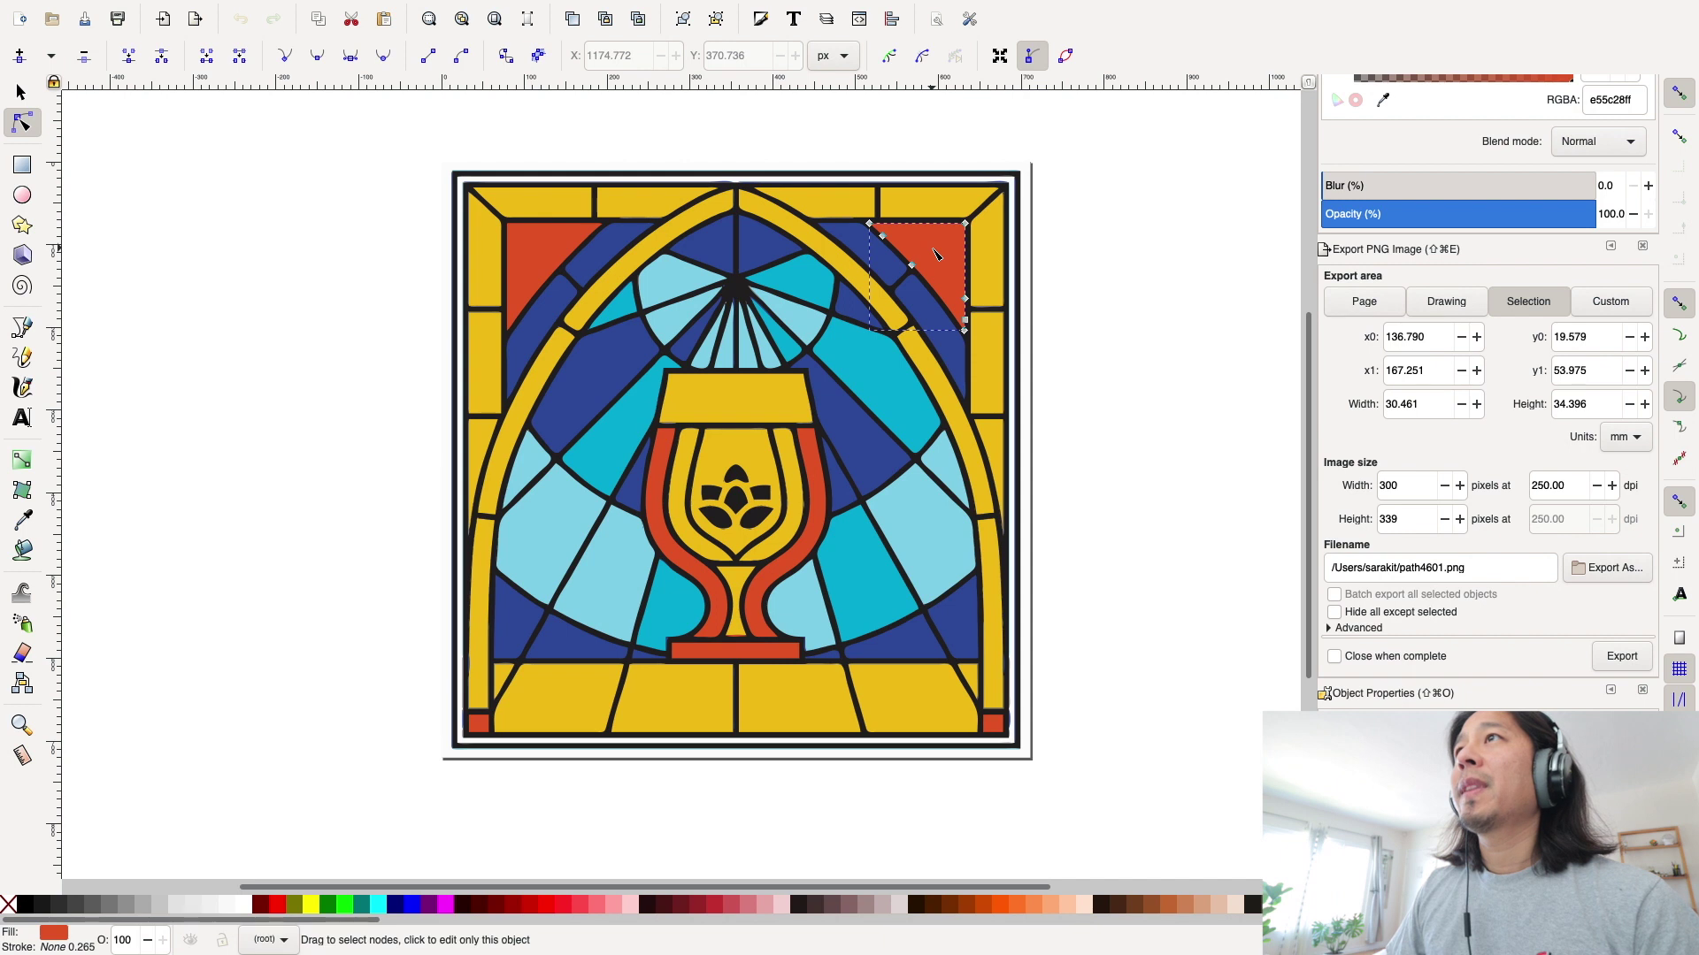
pyautogui.click(809, 230)
pyautogui.click(812, 245)
pyautogui.click(743, 284)
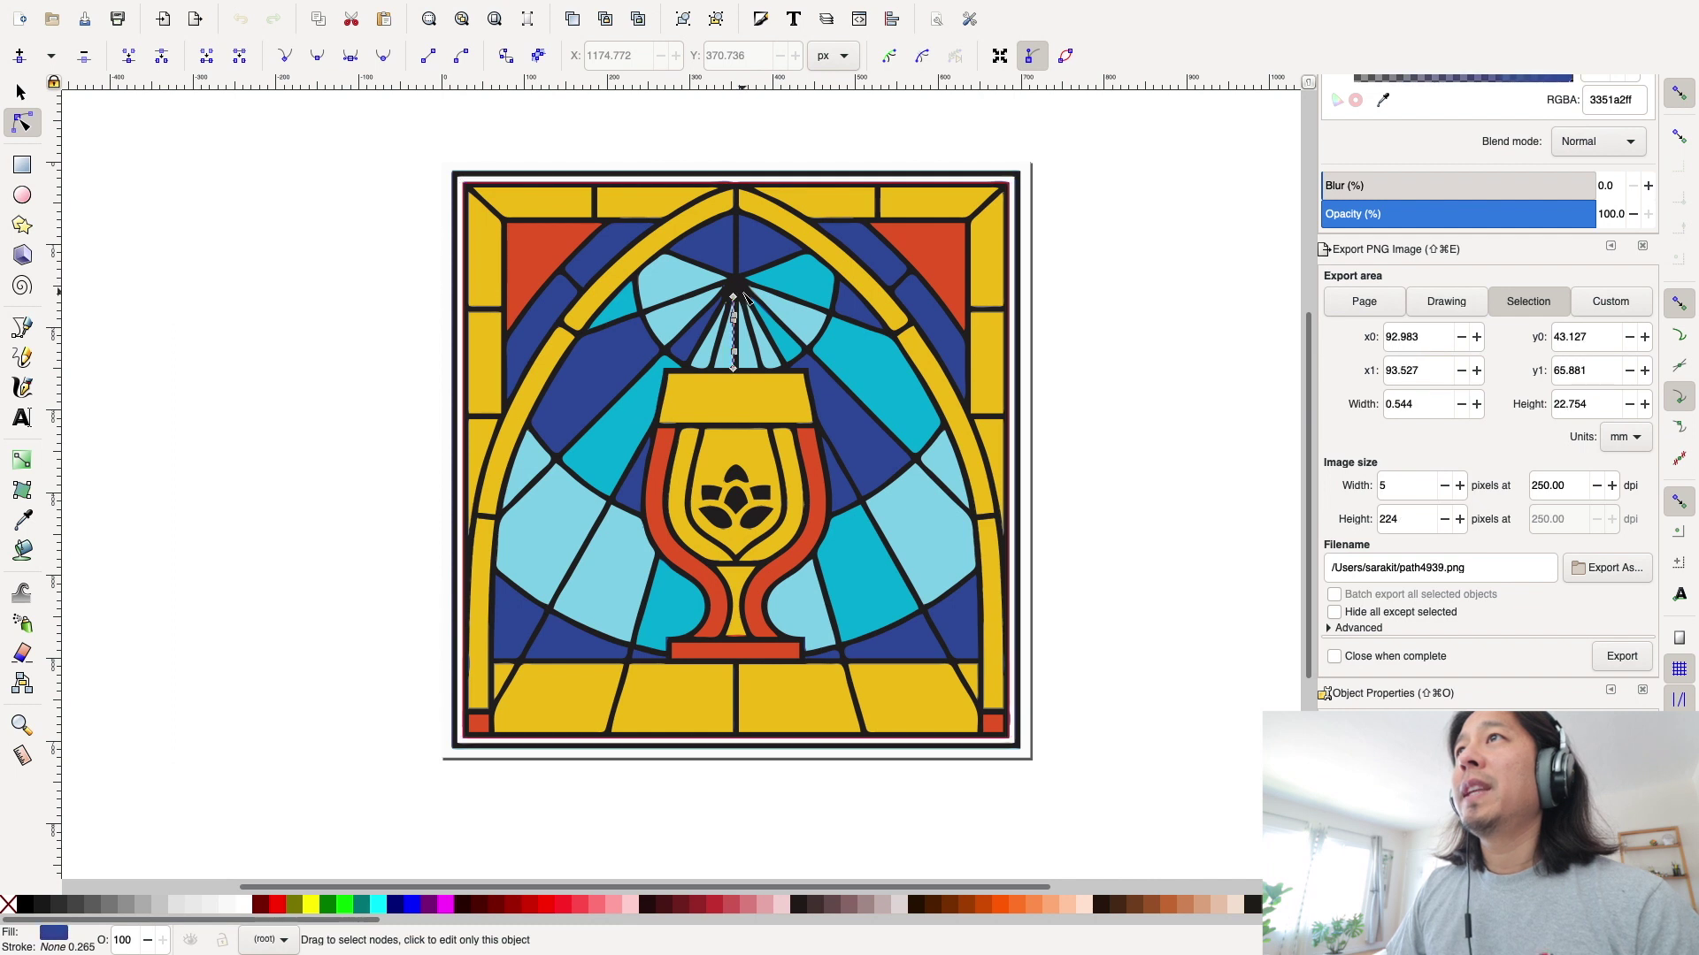
pyautogui.click(799, 316)
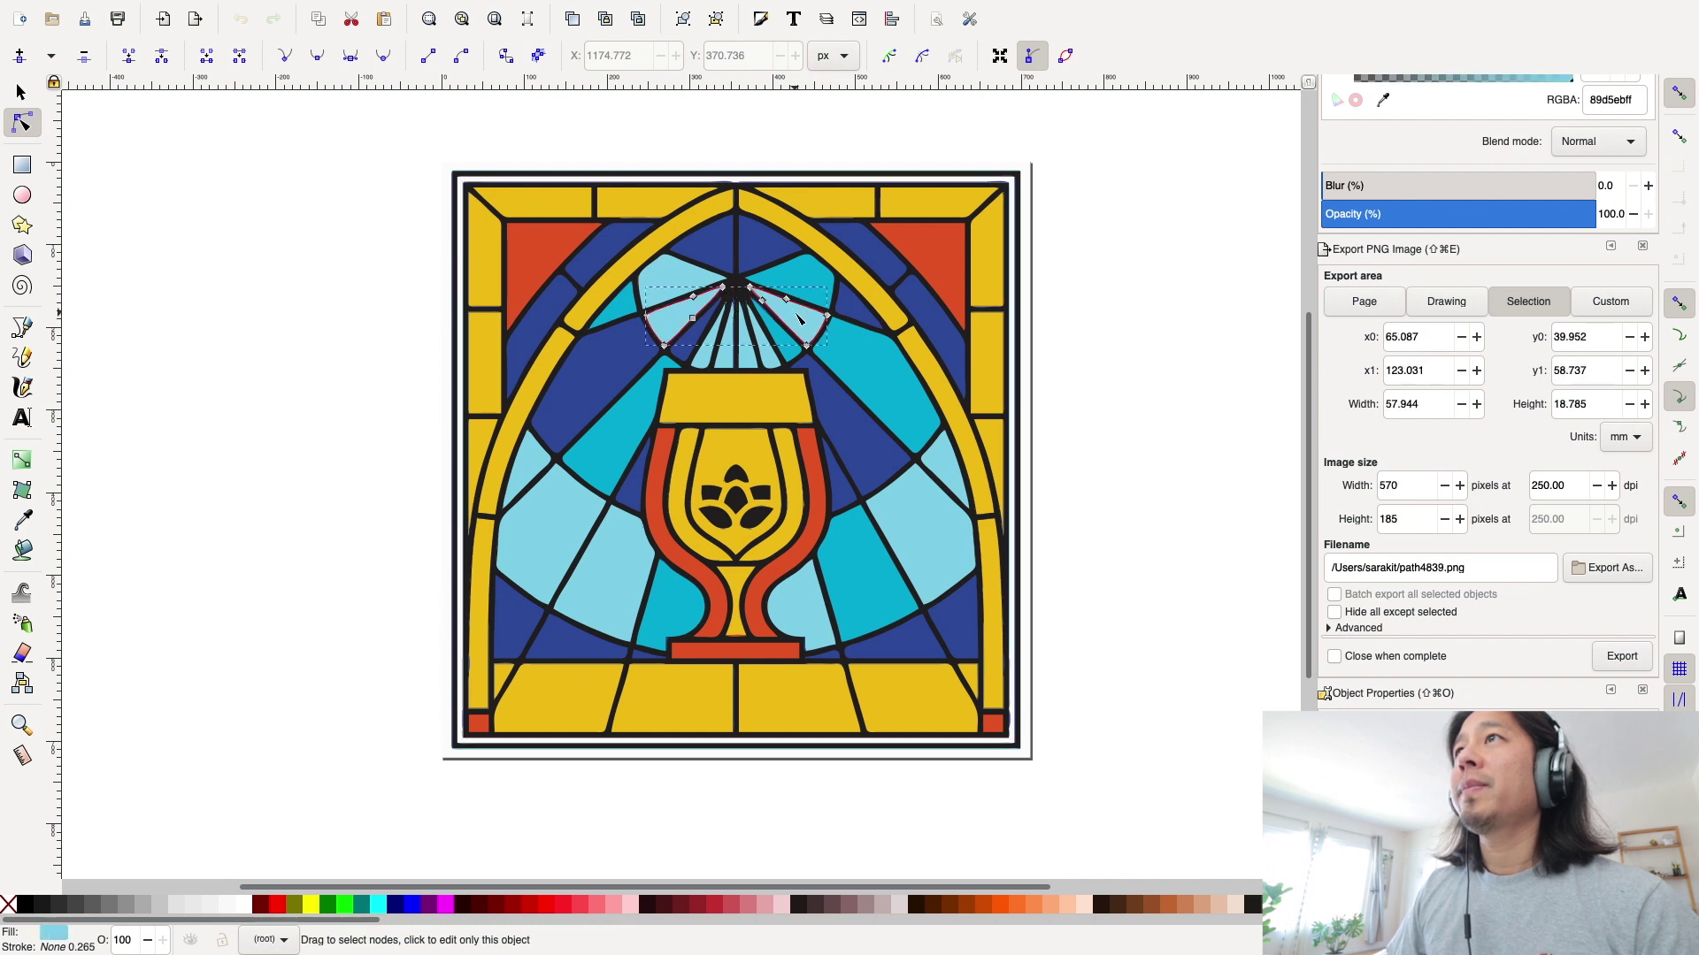
# Inspect at closer range the nodes of the turquoise, blue and red panes in the artwork's upper right area
pyautogui.scroll(2, 799, 315)
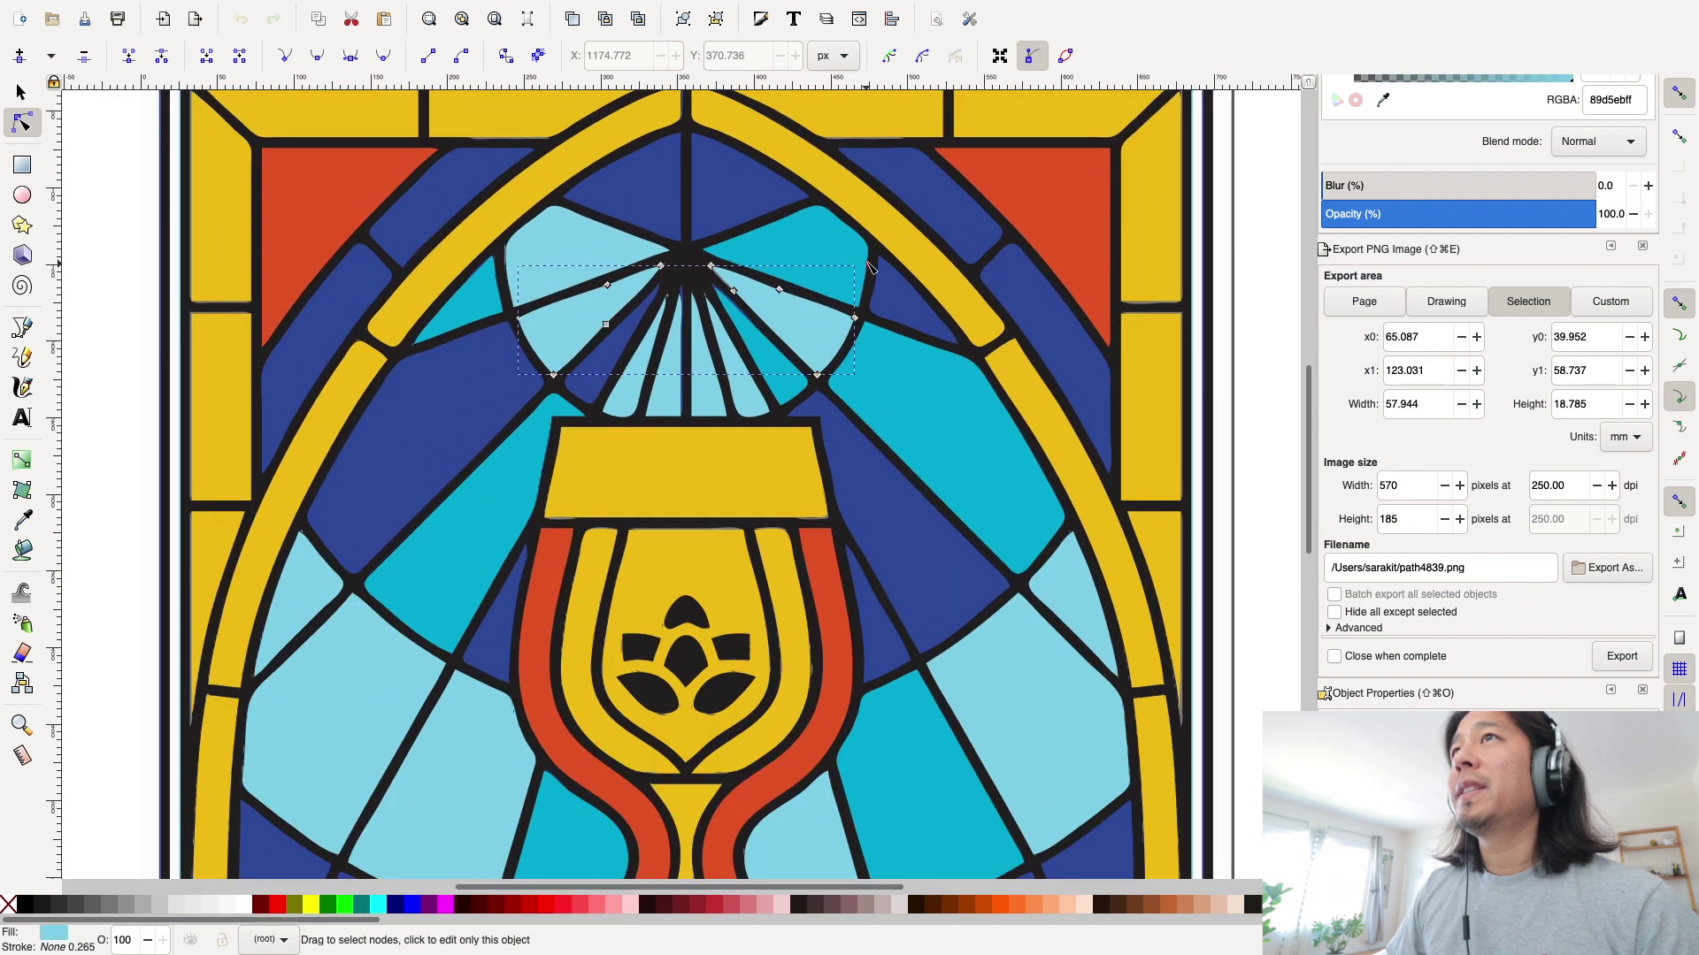
pyautogui.scroll(2, 843, 240)
pyautogui.hscroll(2, 843, 241)
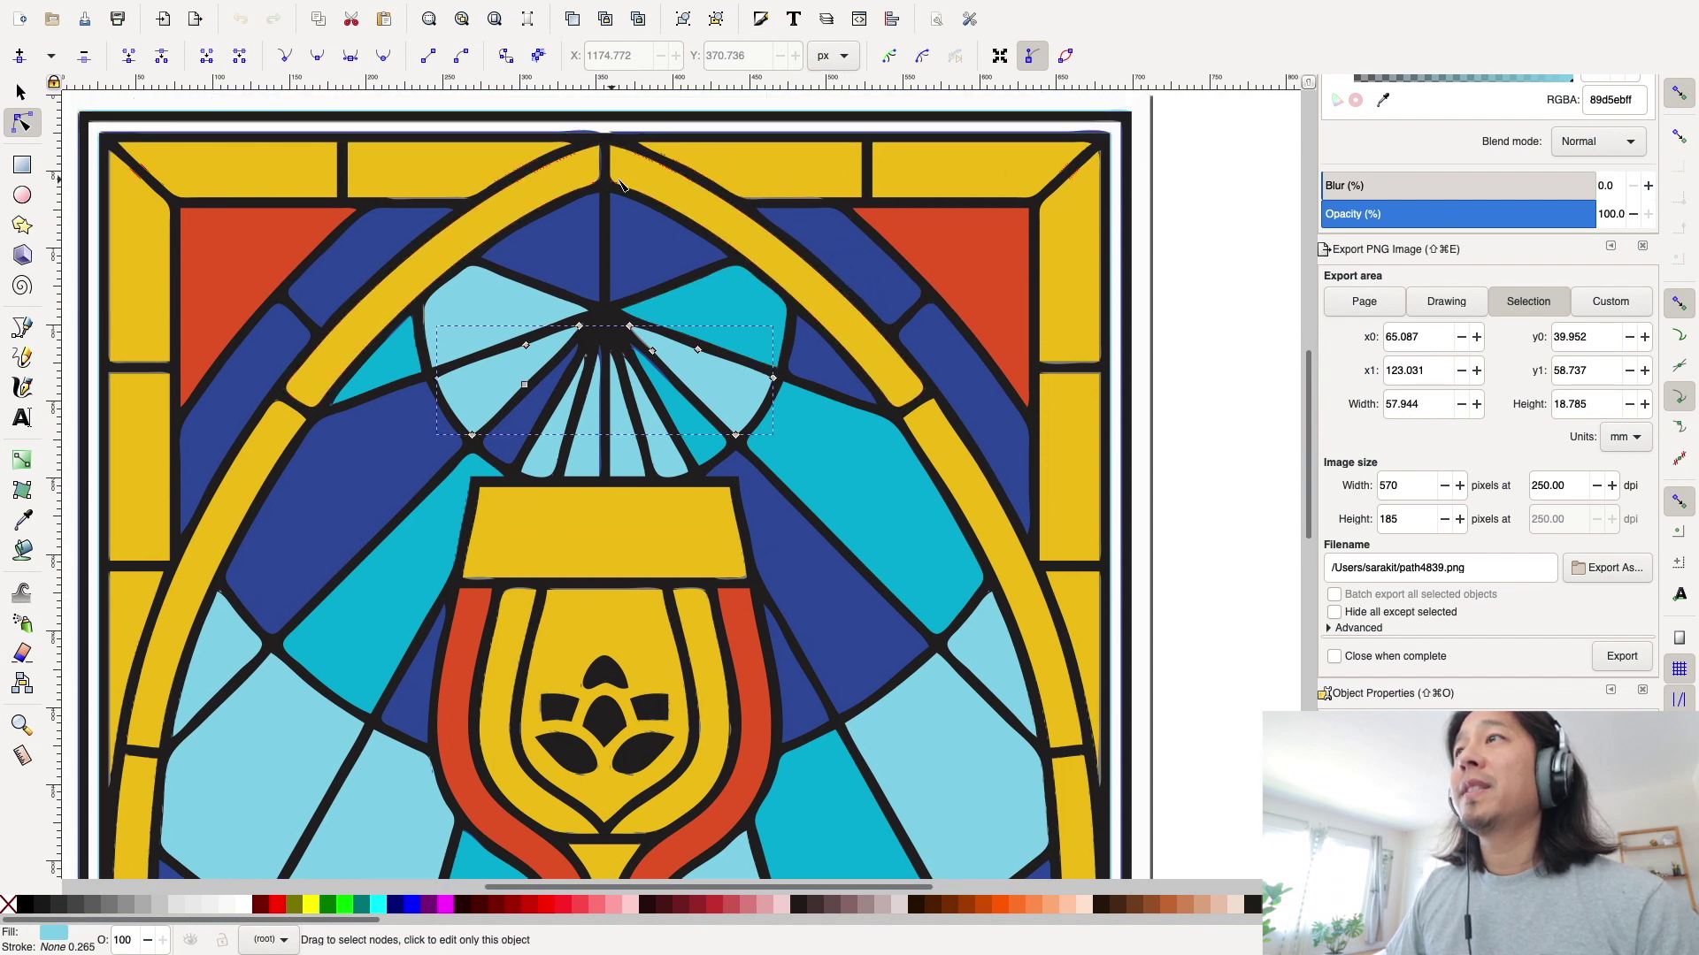
pyautogui.click(944, 630)
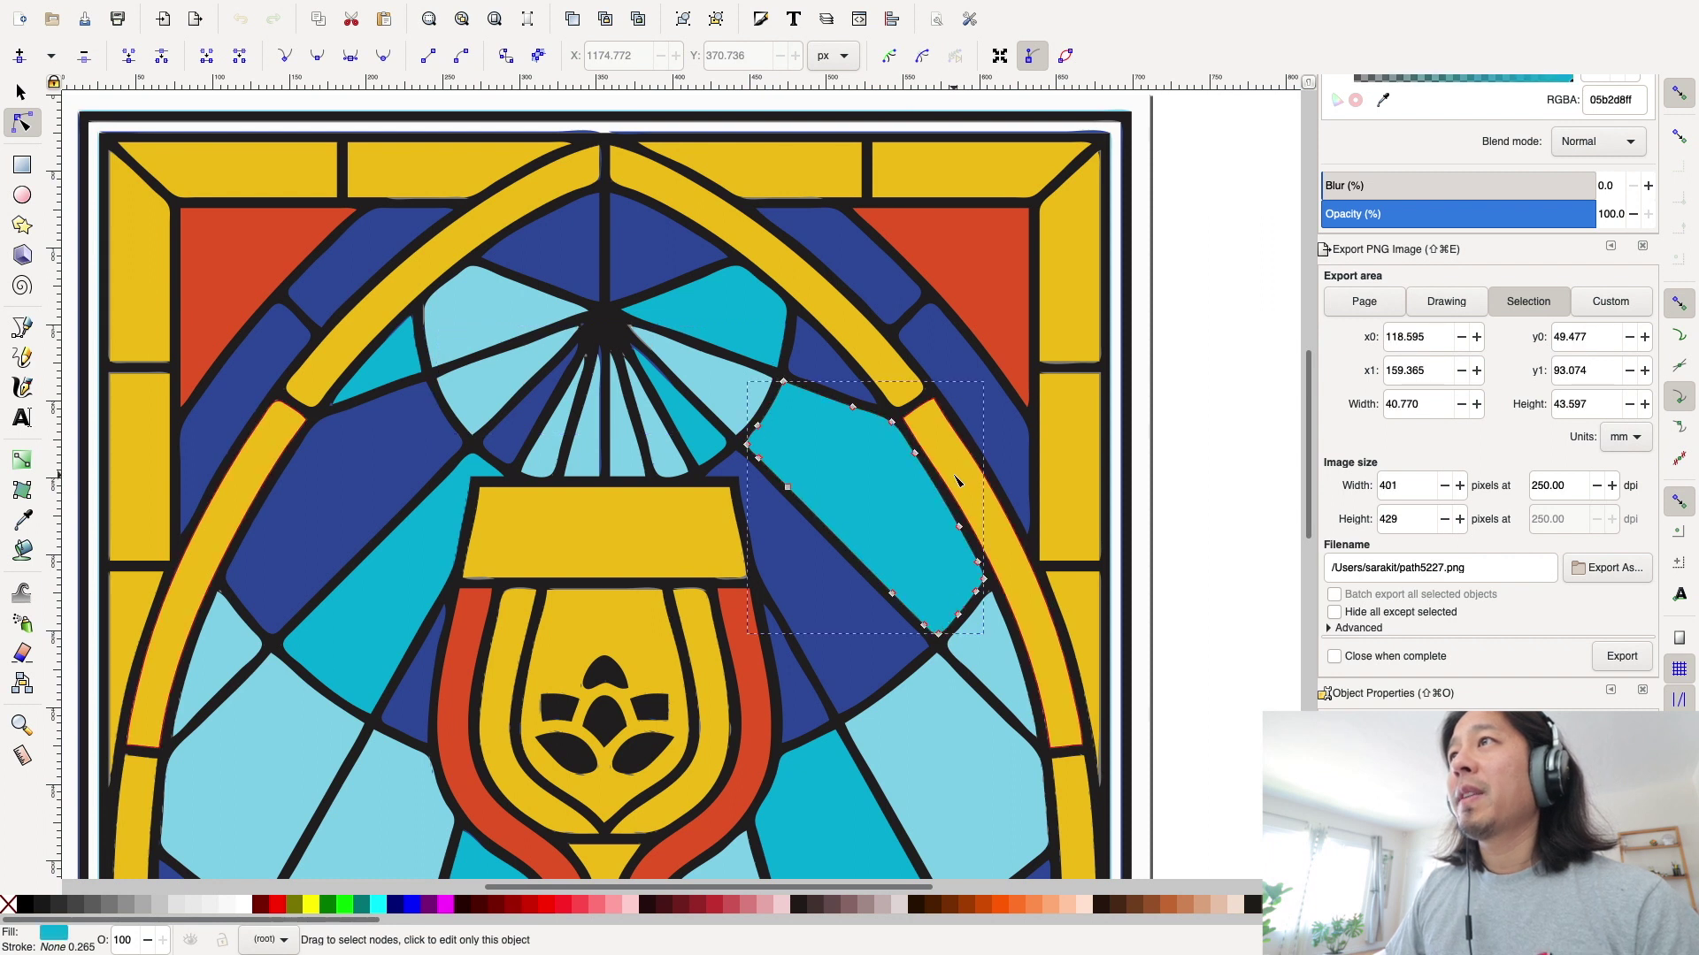
pyautogui.click(953, 343)
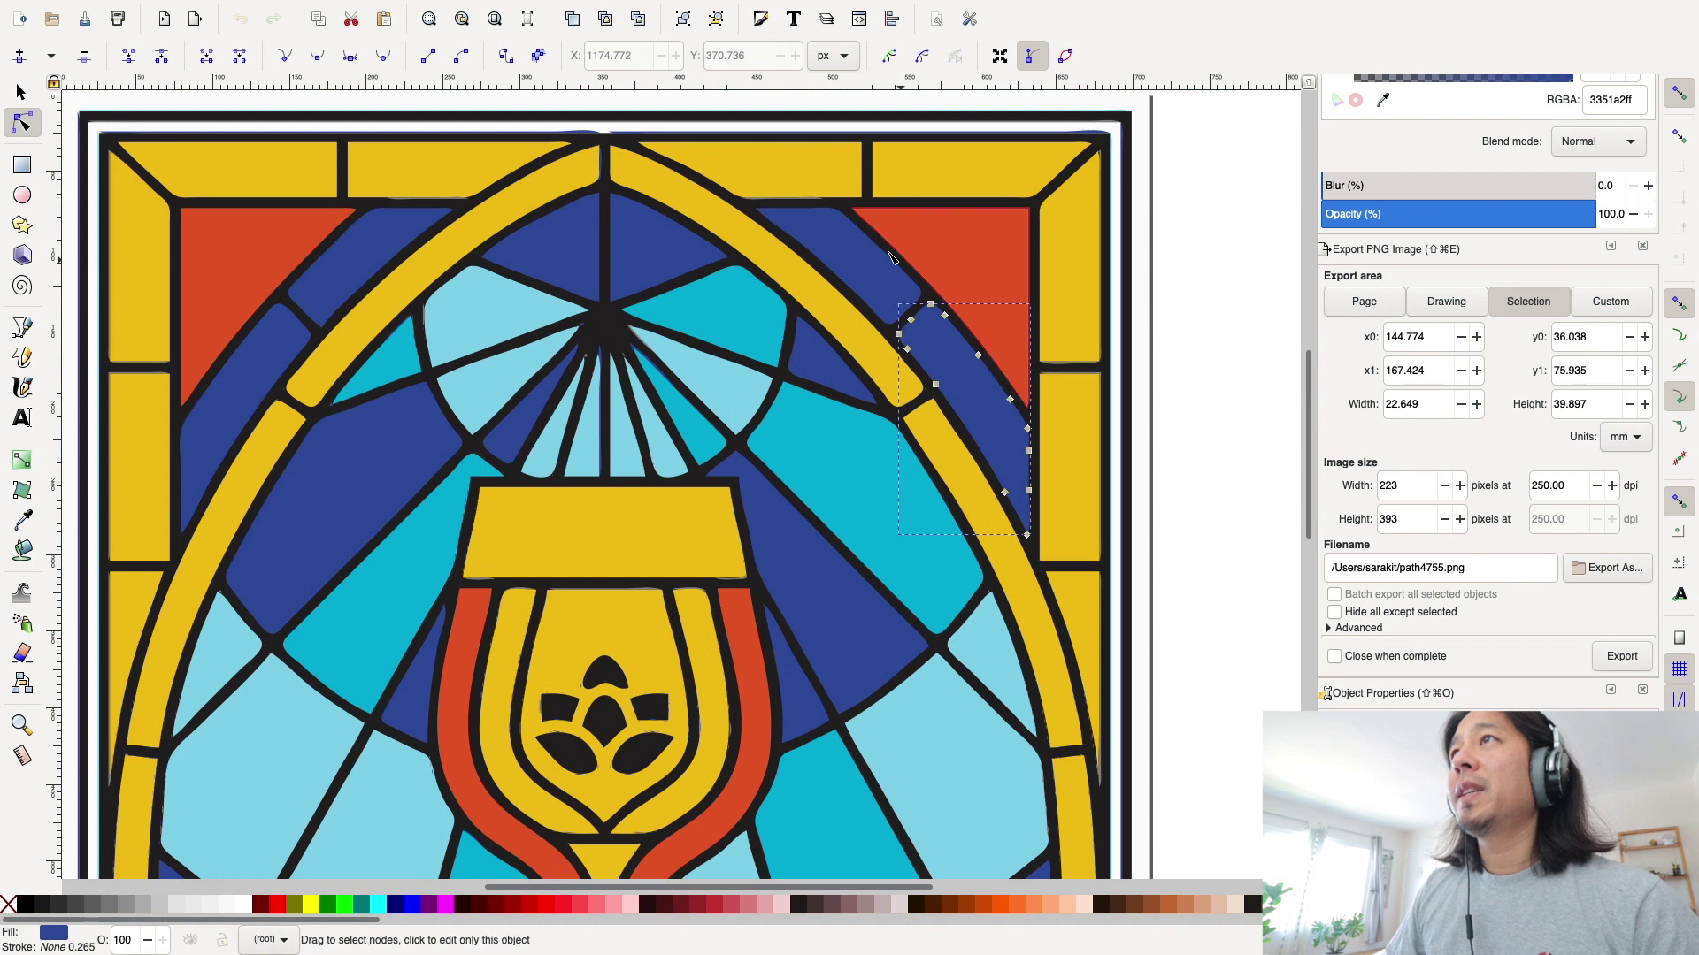
pyautogui.click(847, 249)
pyautogui.click(969, 272)
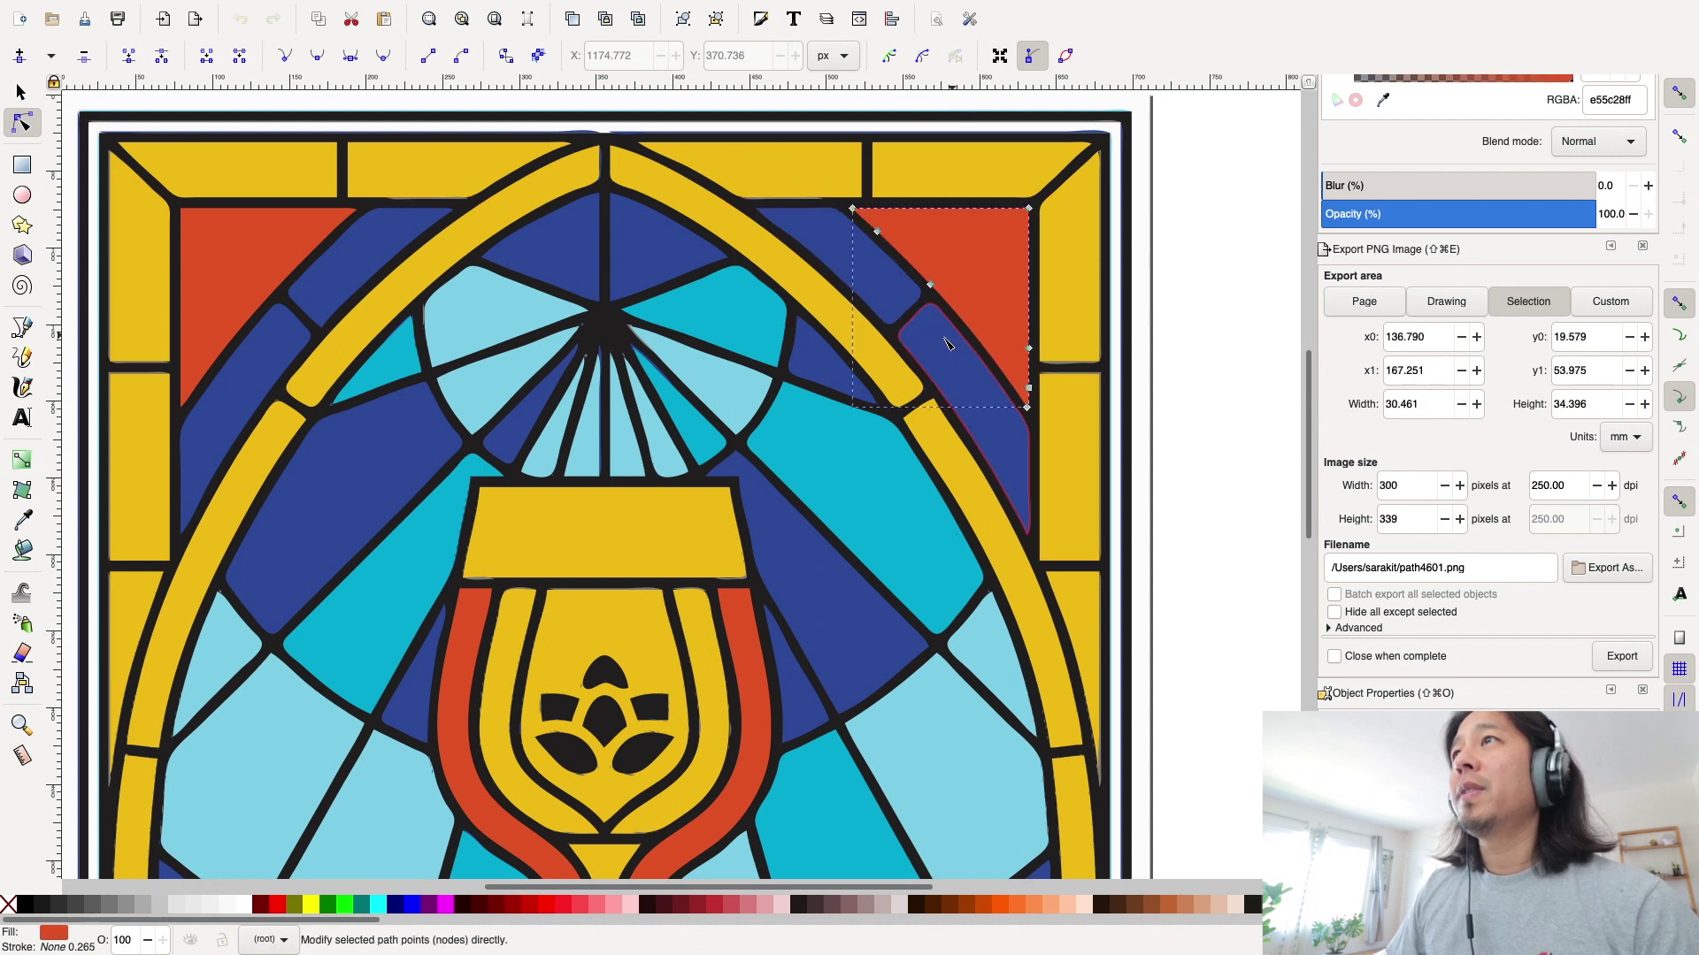
pyautogui.click(828, 358)
pyautogui.click(746, 343)
pyautogui.click(822, 442)
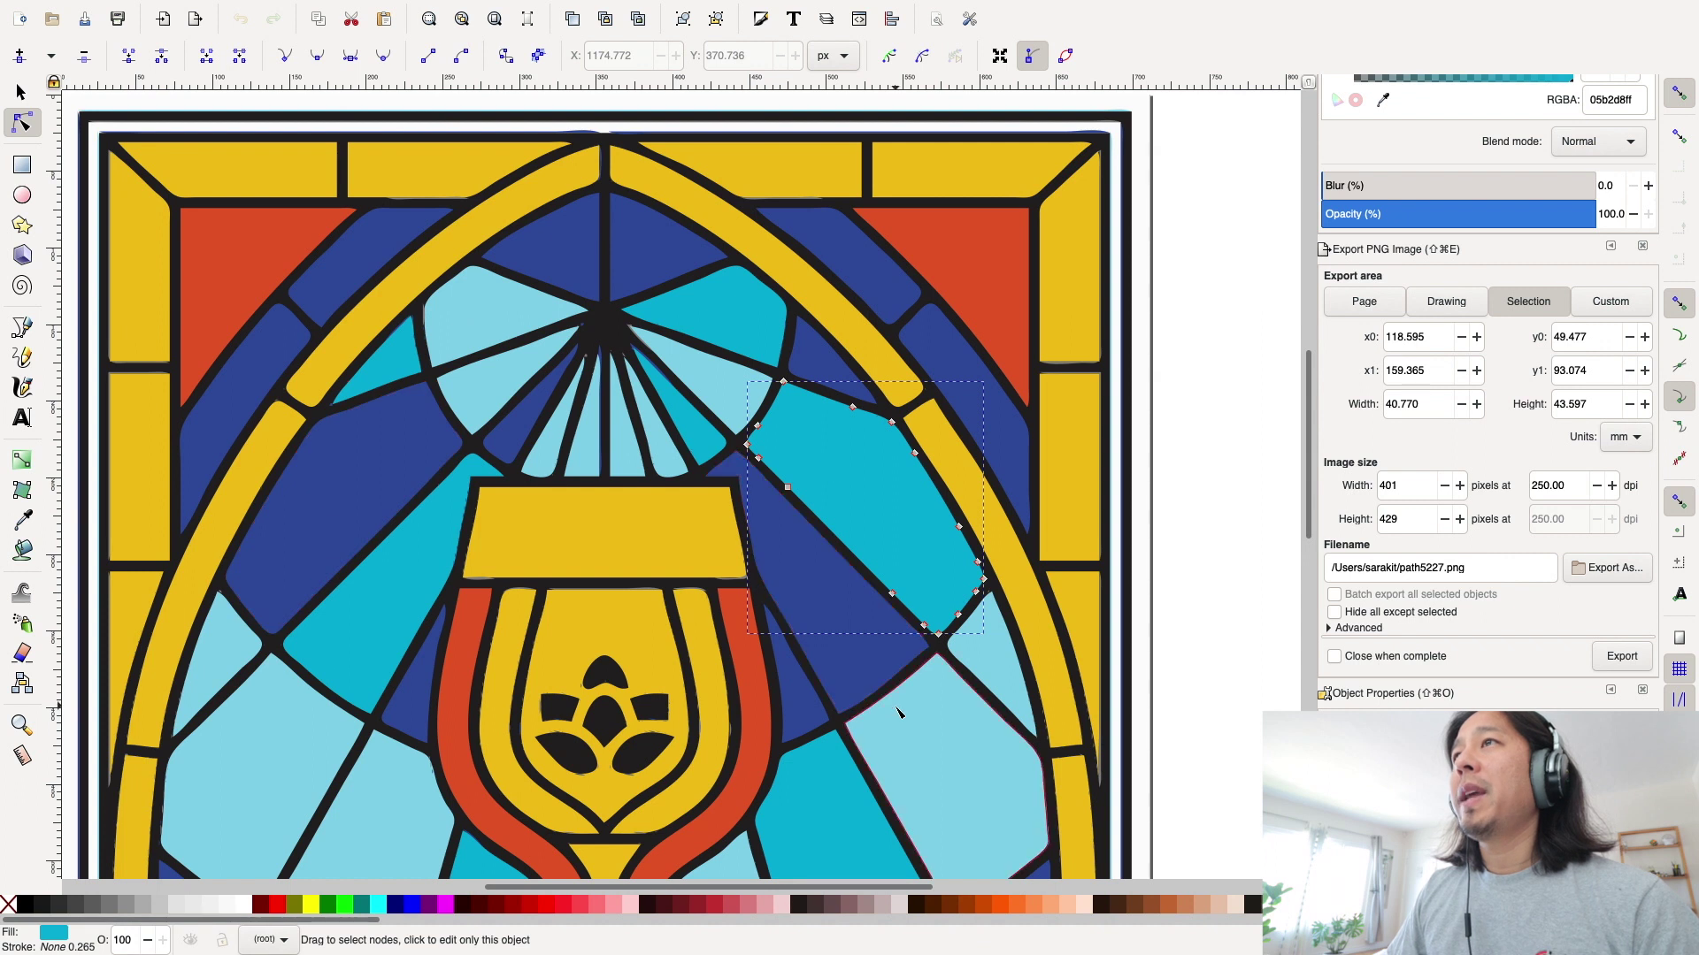
pyautogui.scroll(-3, 899, 705)
pyautogui.hscroll(-2, 899, 705)
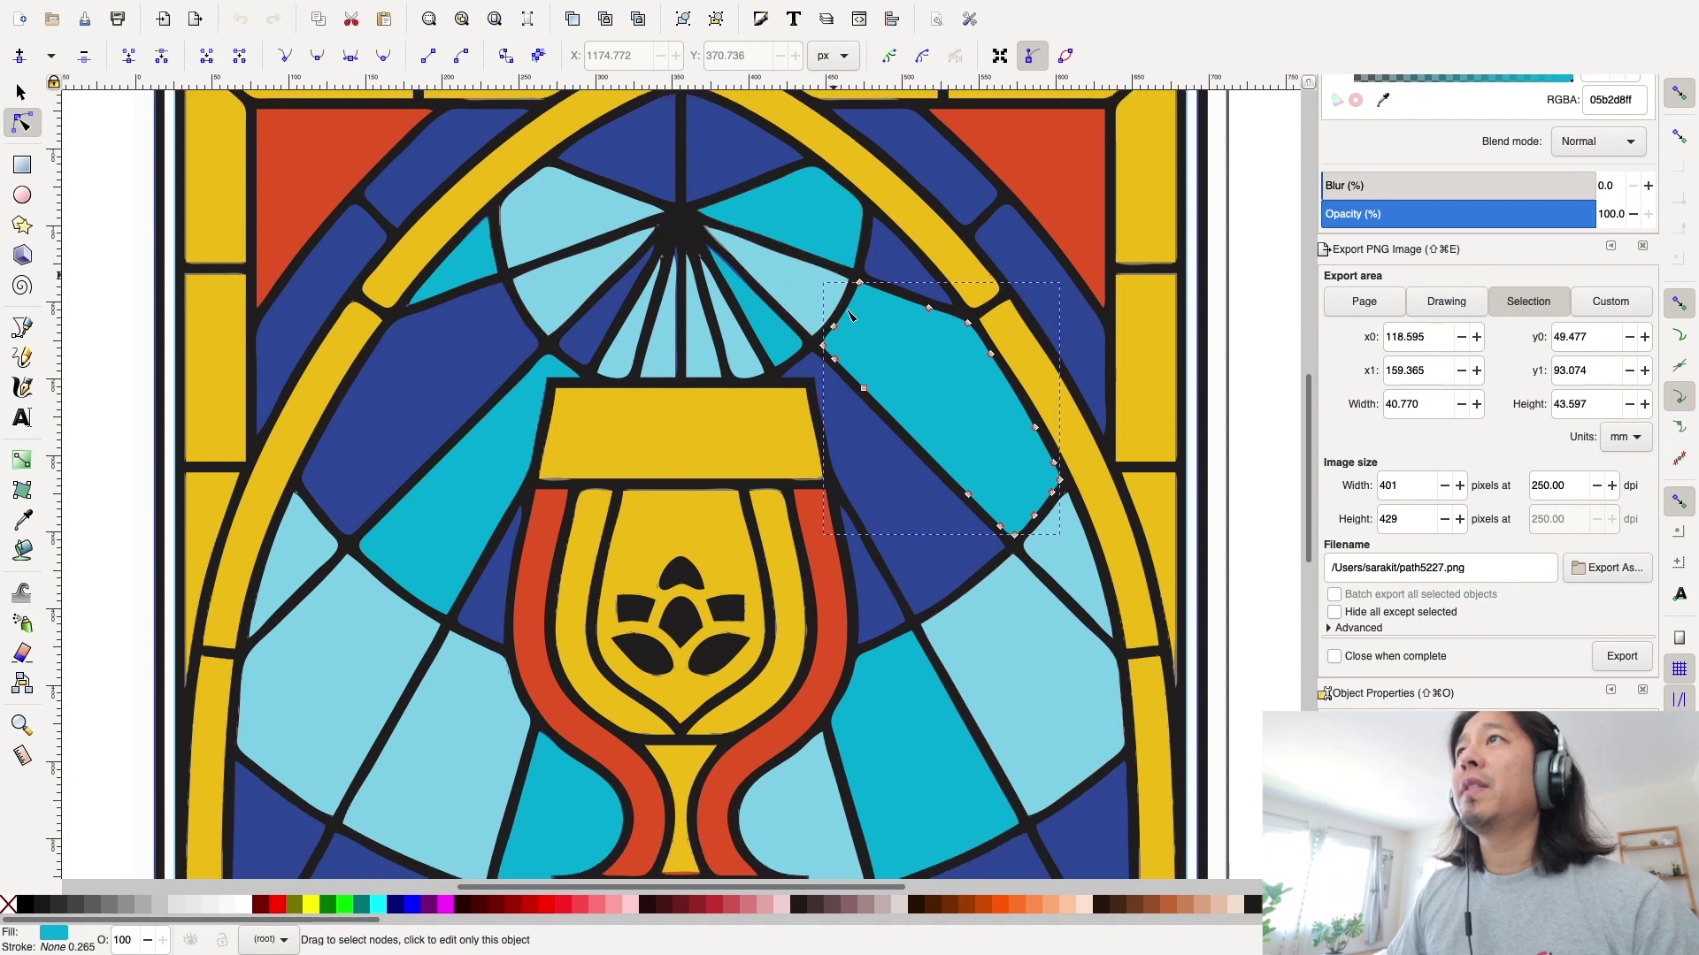
# Inspect the nodes of the turquoise fan pane and the slim turquoise pane above the glass's upper right
pyautogui.click(823, 233)
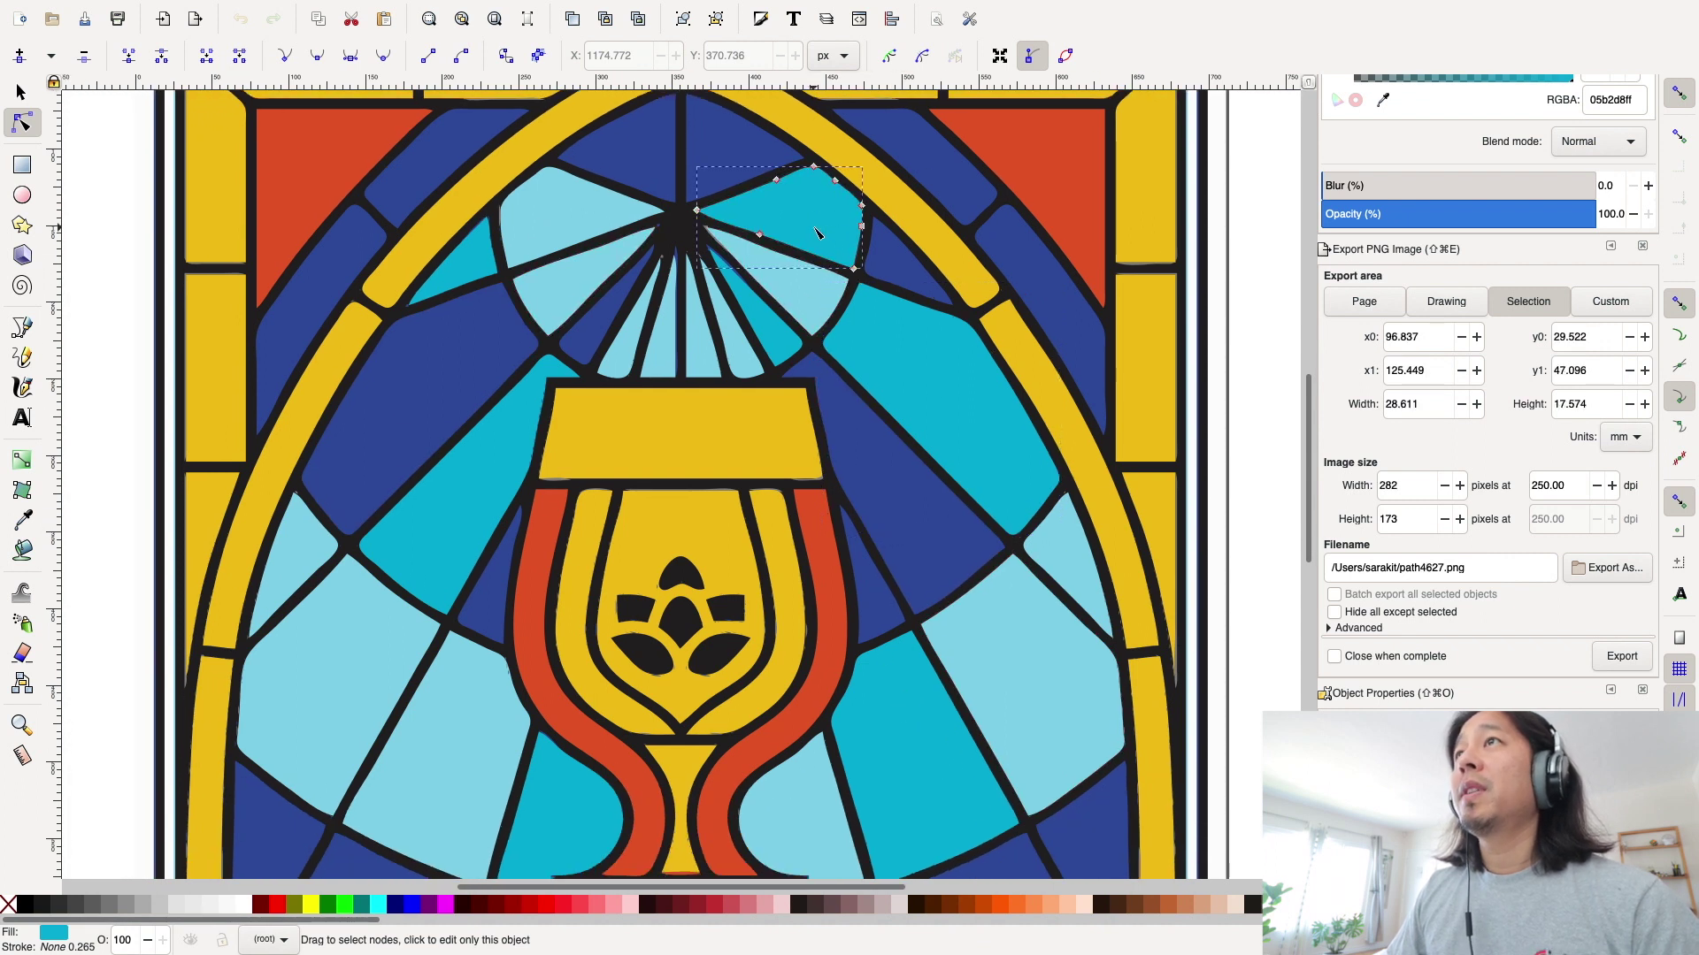
pyautogui.click(786, 350)
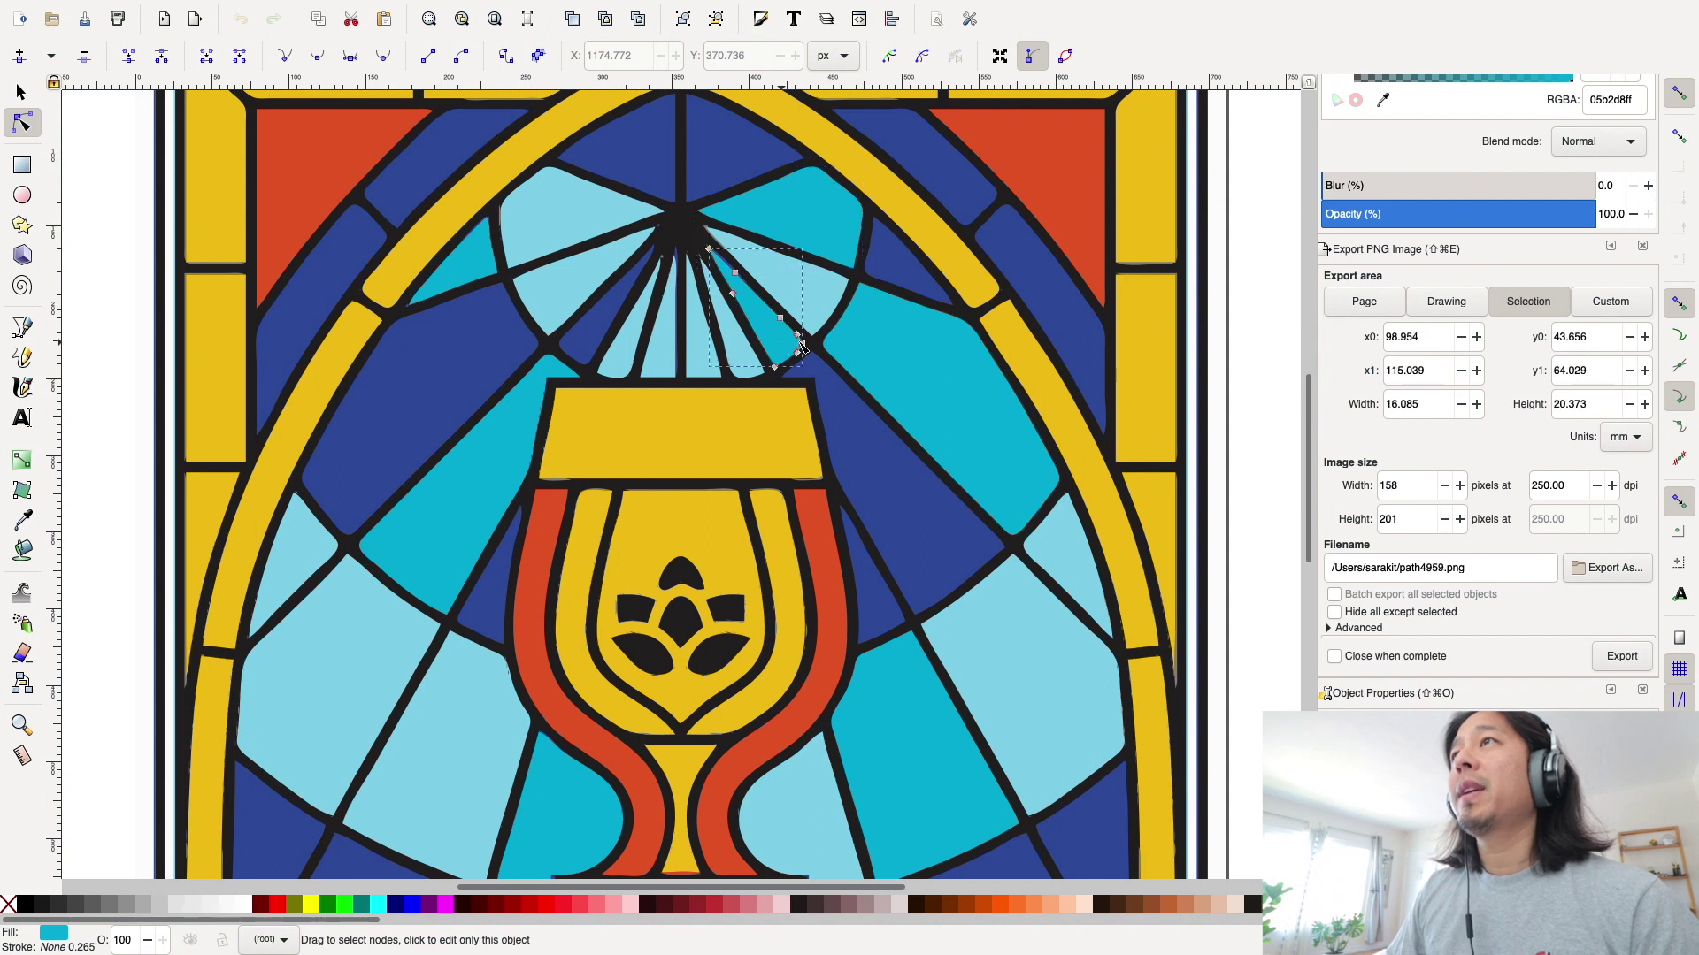
# Narrow the yellow foam panel atop the glass to about 38 mm wide by moving its four corner nodes inward, and deselect it
pyautogui.click(673, 442)
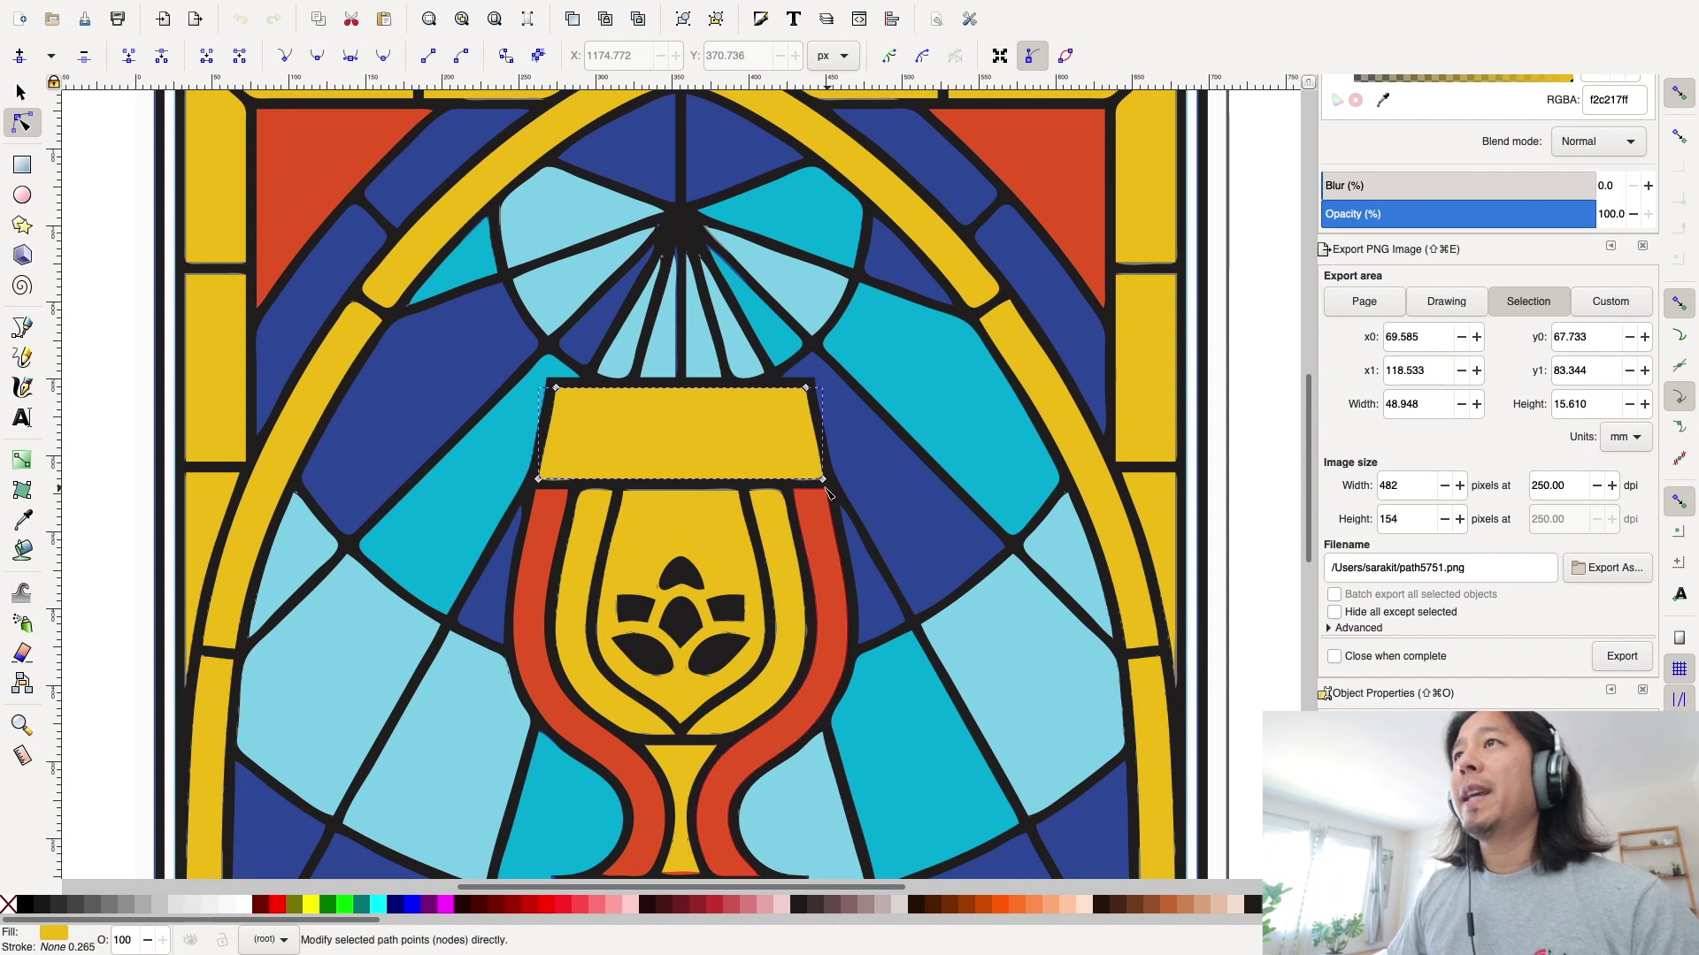
pyautogui.moveTo(823, 479); pyautogui.dragTo(790, 480)
pyautogui.moveTo(808, 392); pyautogui.dragTo(778, 397)
pyautogui.moveTo(555, 389); pyautogui.dragTo(592, 391)
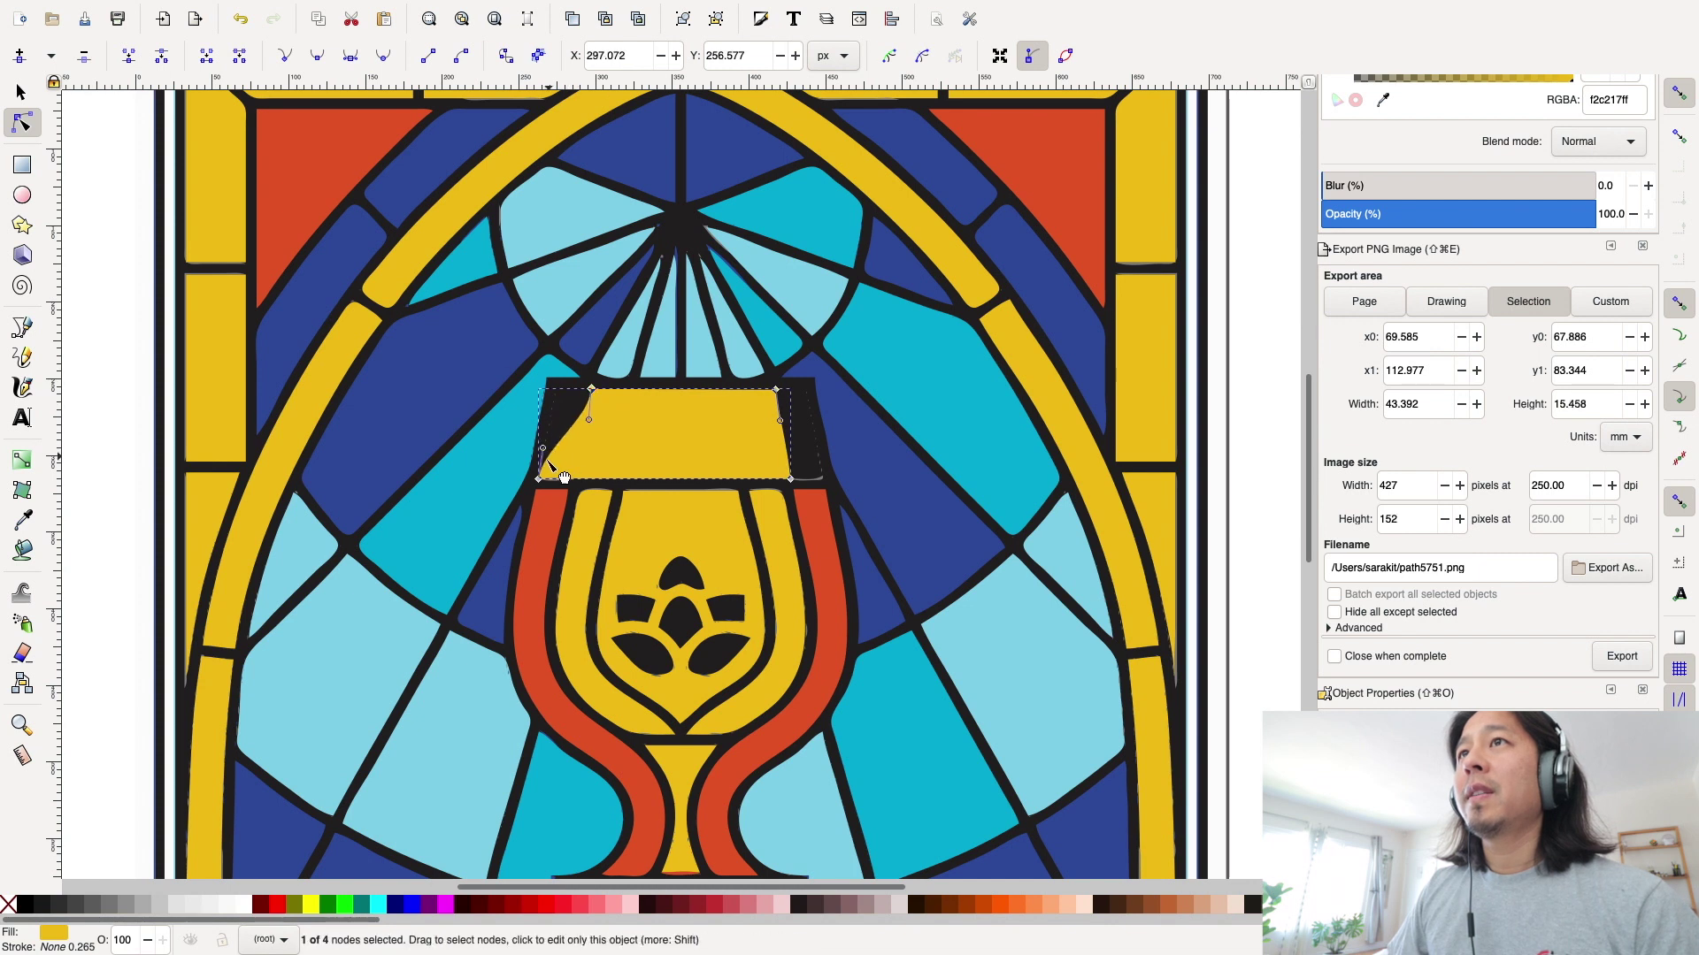
pyautogui.moveTo(539, 479); pyautogui.dragTo(571, 481)
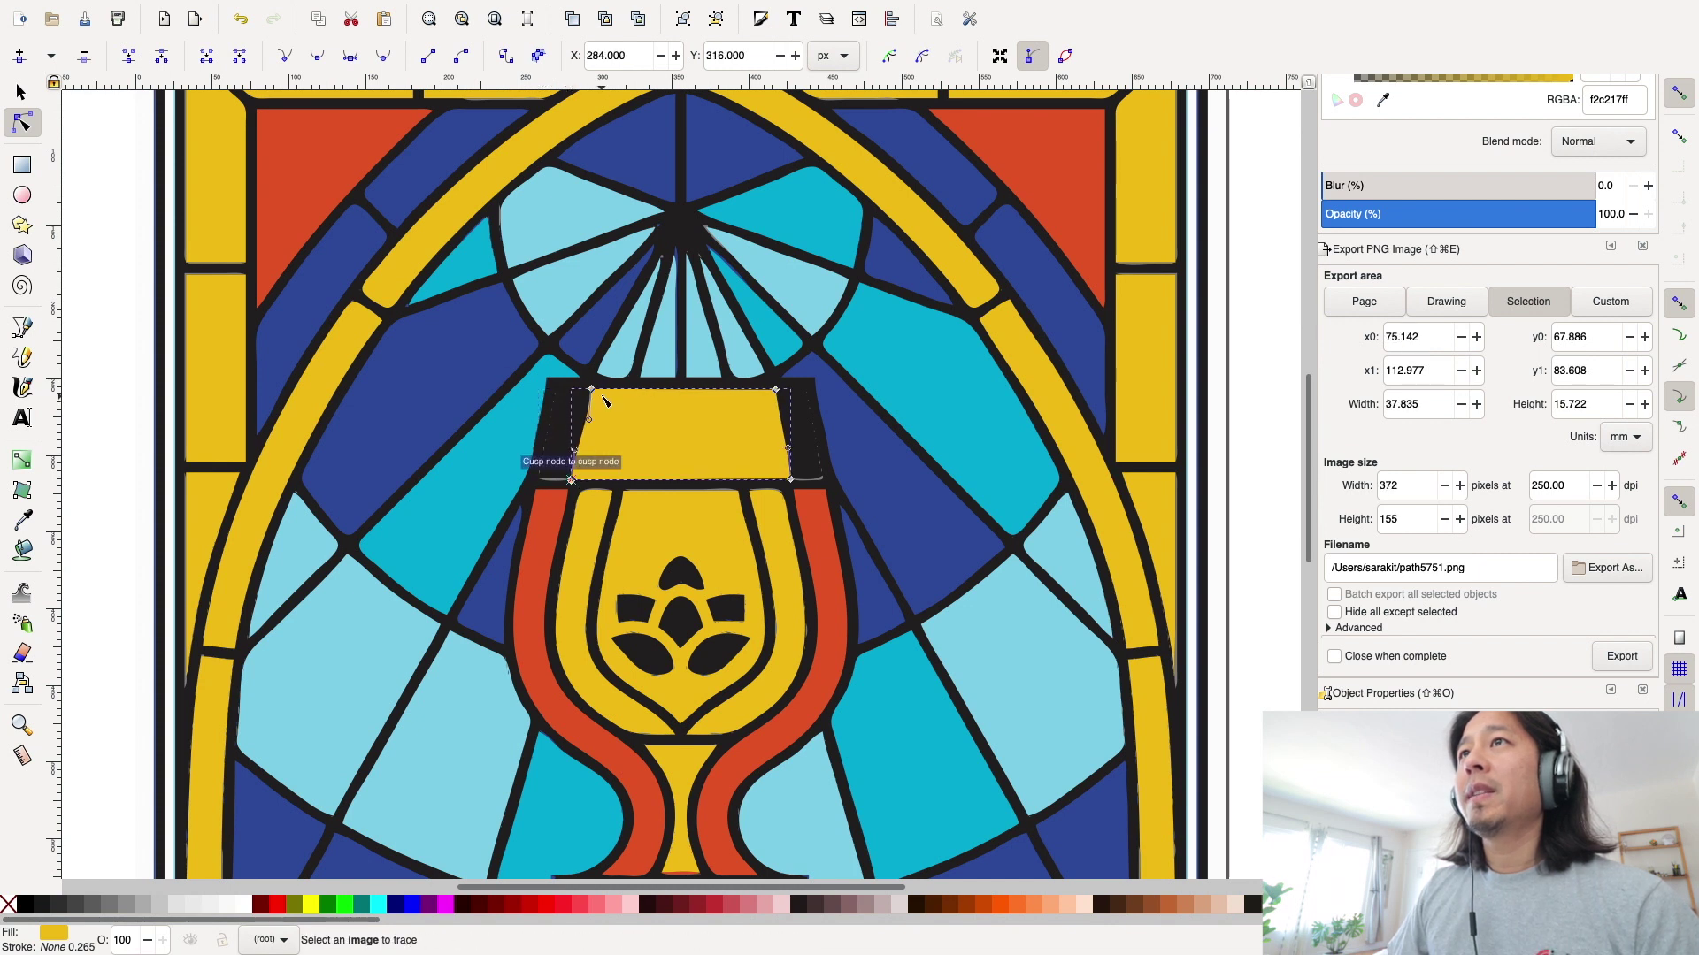
pyautogui.moveTo(593, 393); pyautogui.dragTo(589, 388)
pyautogui.click(990, 484)
pyautogui.click(917, 727)
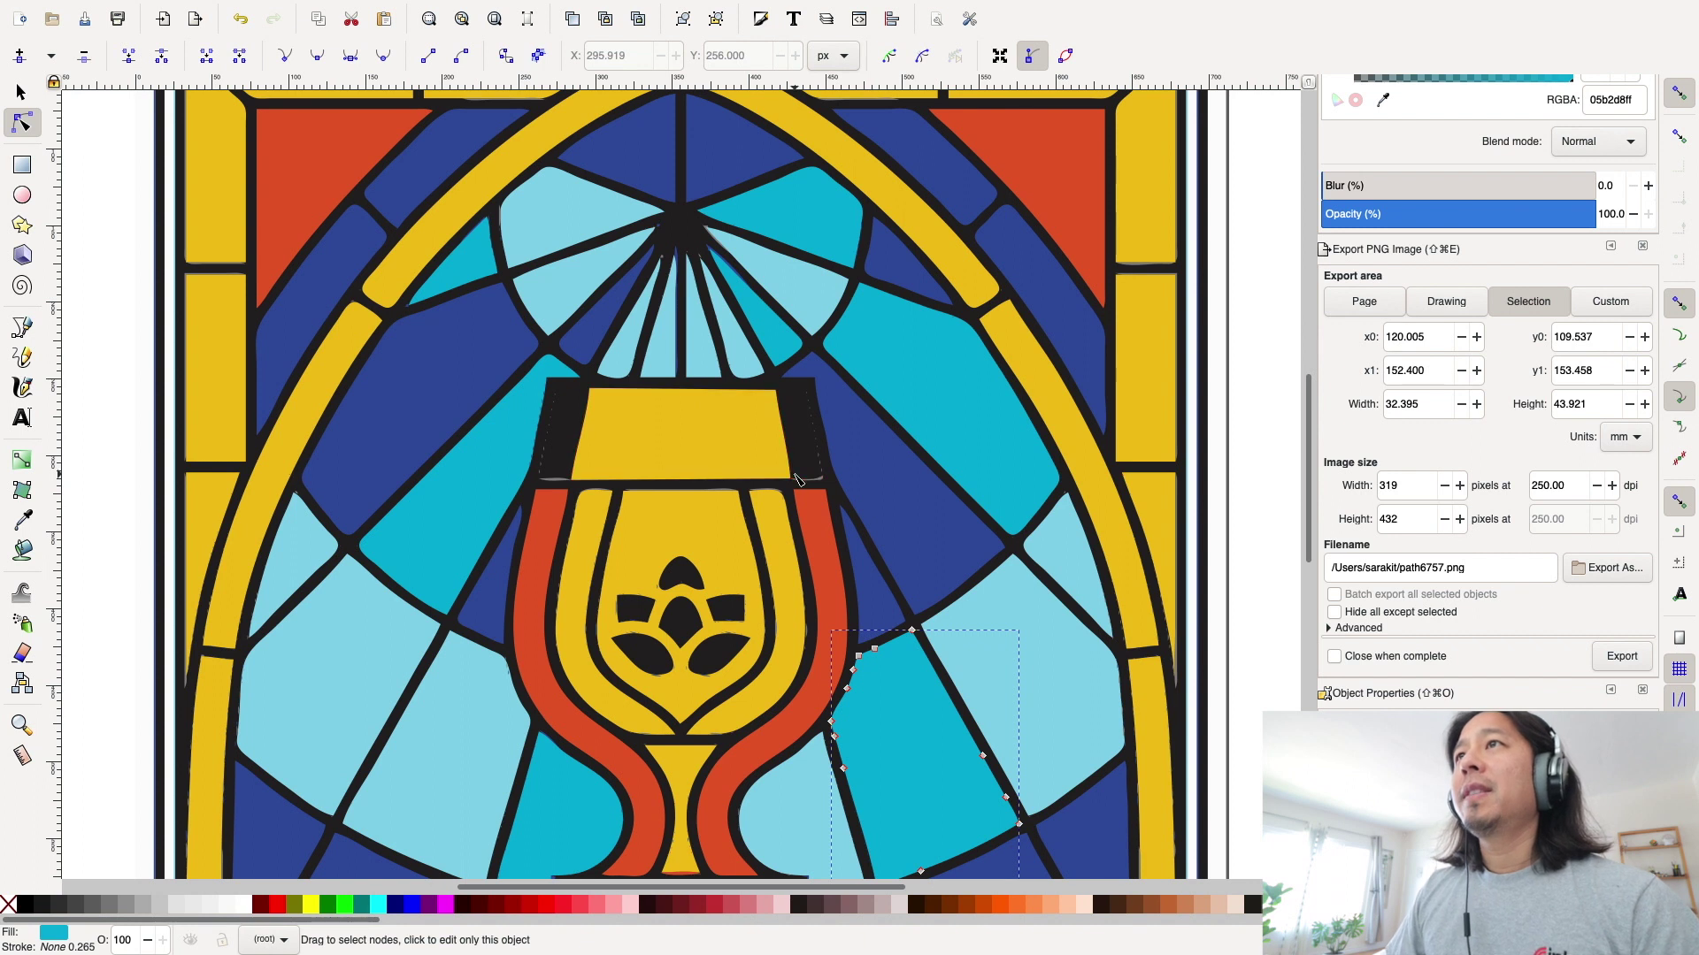
# Move the yellow foam panel's four corner nodes outward to the black outline, making it about 49 mm wide and 15 mm high
pyautogui.click(743, 440)
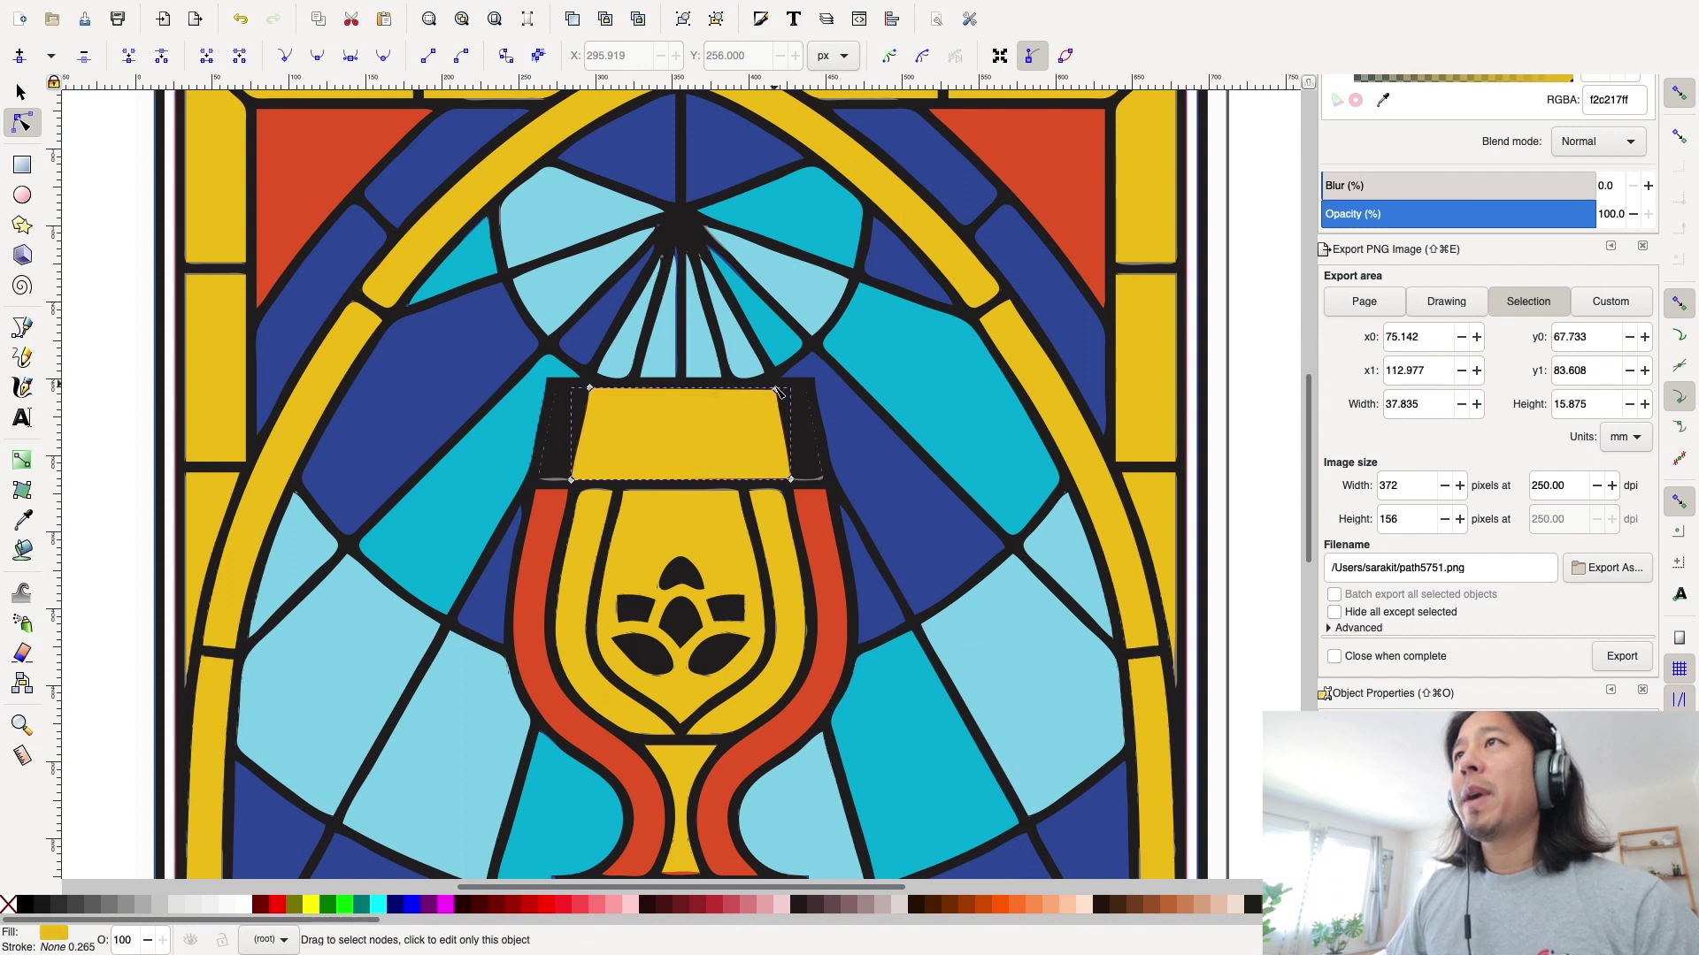
pyautogui.moveTo(776, 389); pyautogui.dragTo(807, 393)
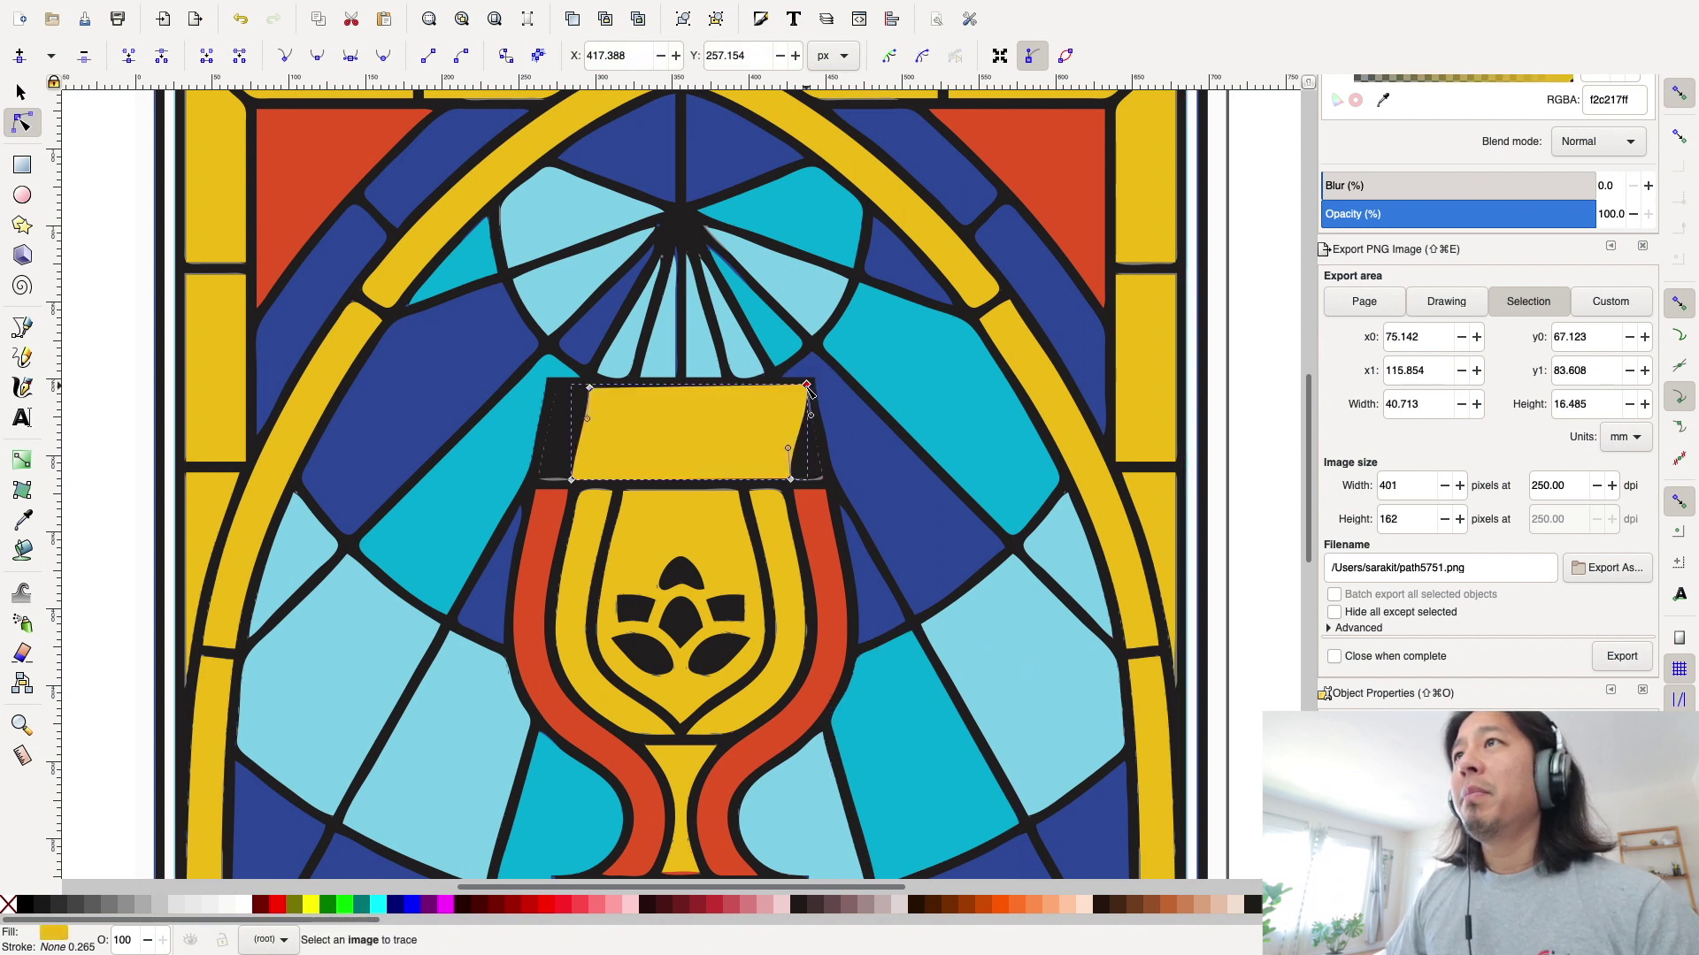
pyautogui.moveTo(792, 482); pyautogui.dragTo(822, 476)
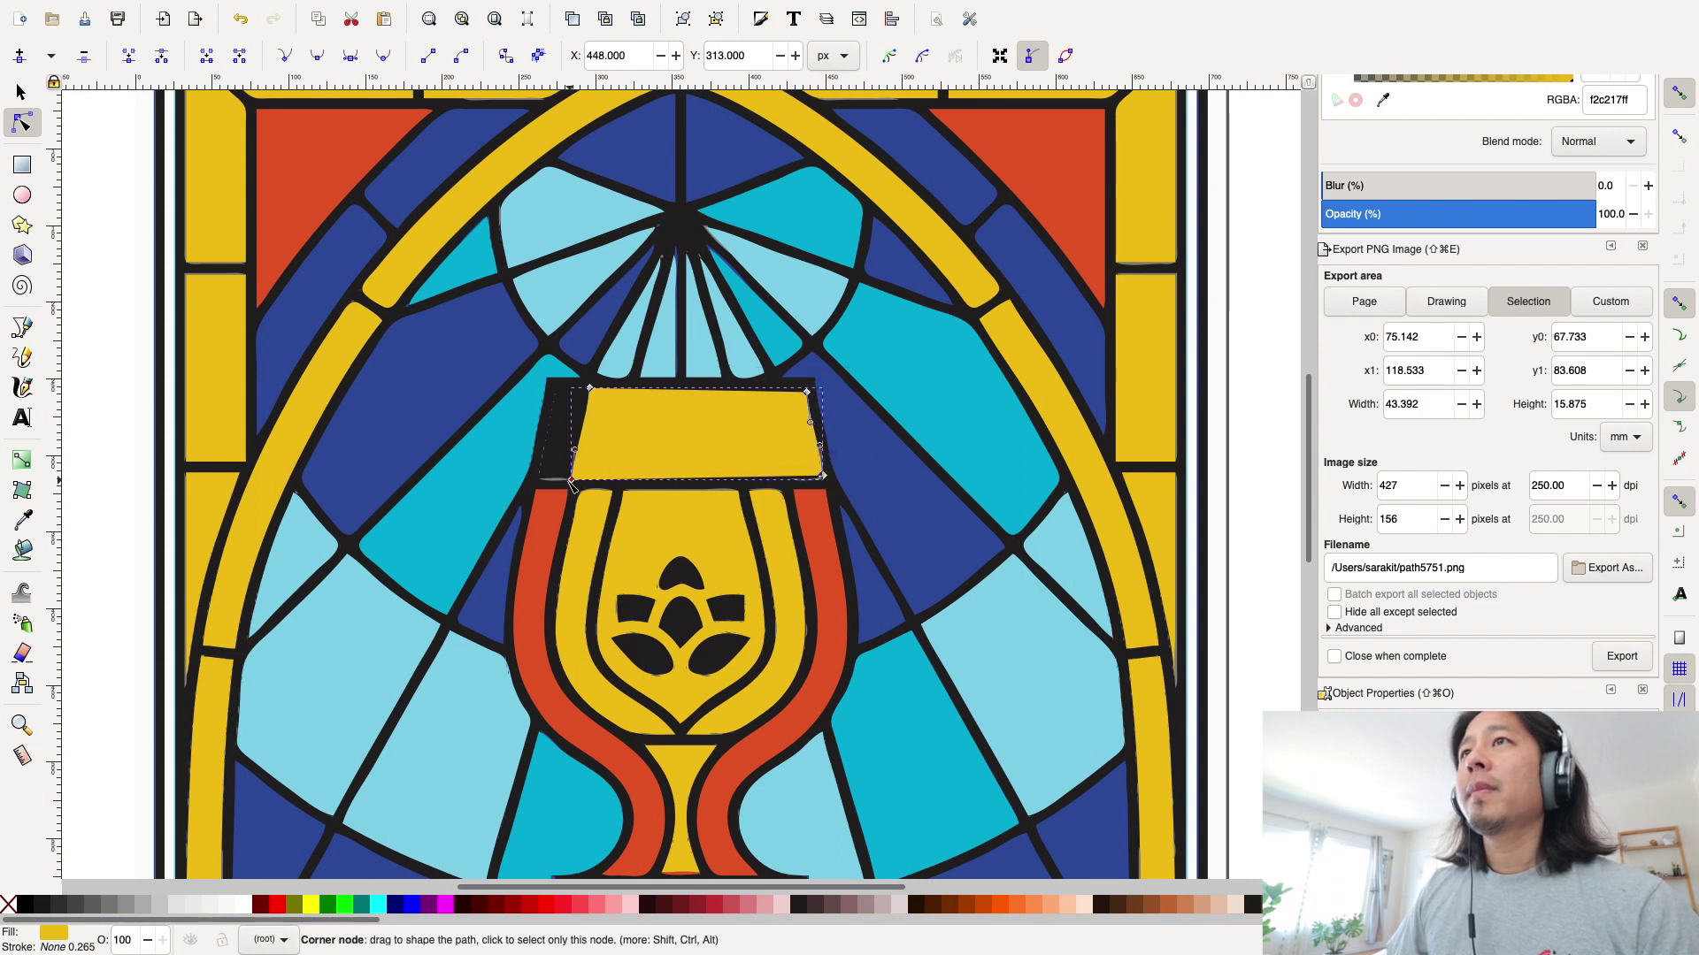
pyautogui.moveTo(562, 481); pyautogui.dragTo(546, 484)
pyautogui.moveTo(590, 389); pyautogui.dragTo(554, 393)
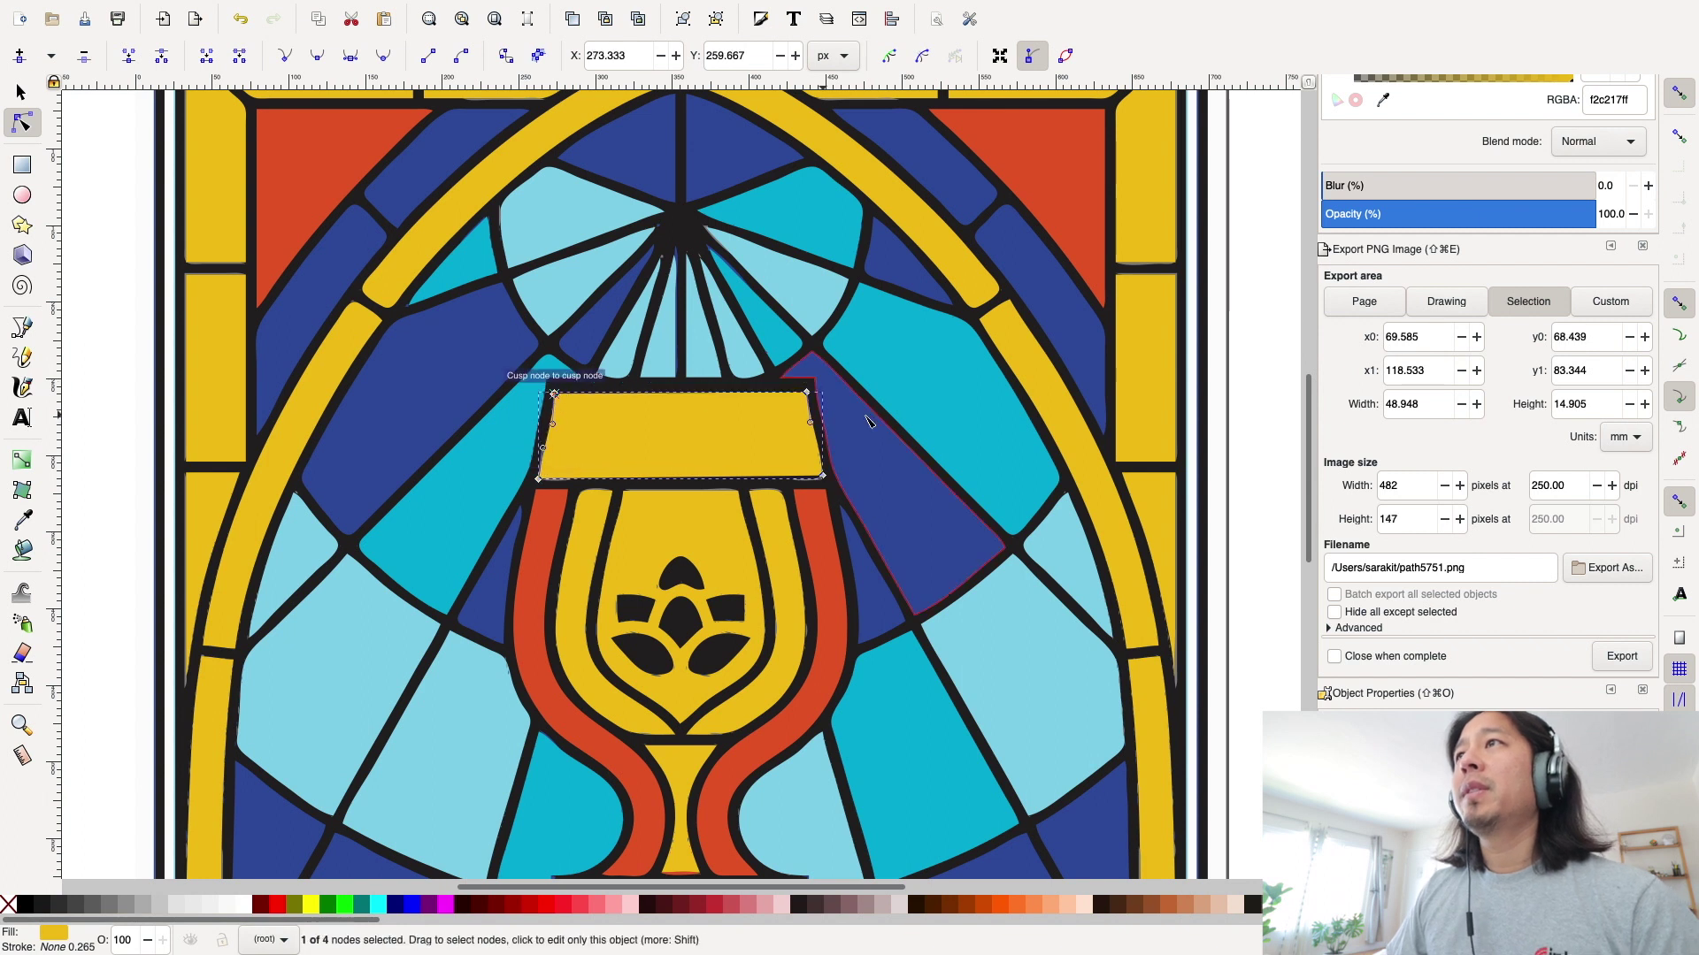
# Inspect the nodes of the large turquoise pane right of the foam and view the whole stained-glass artwork
pyautogui.click(935, 416)
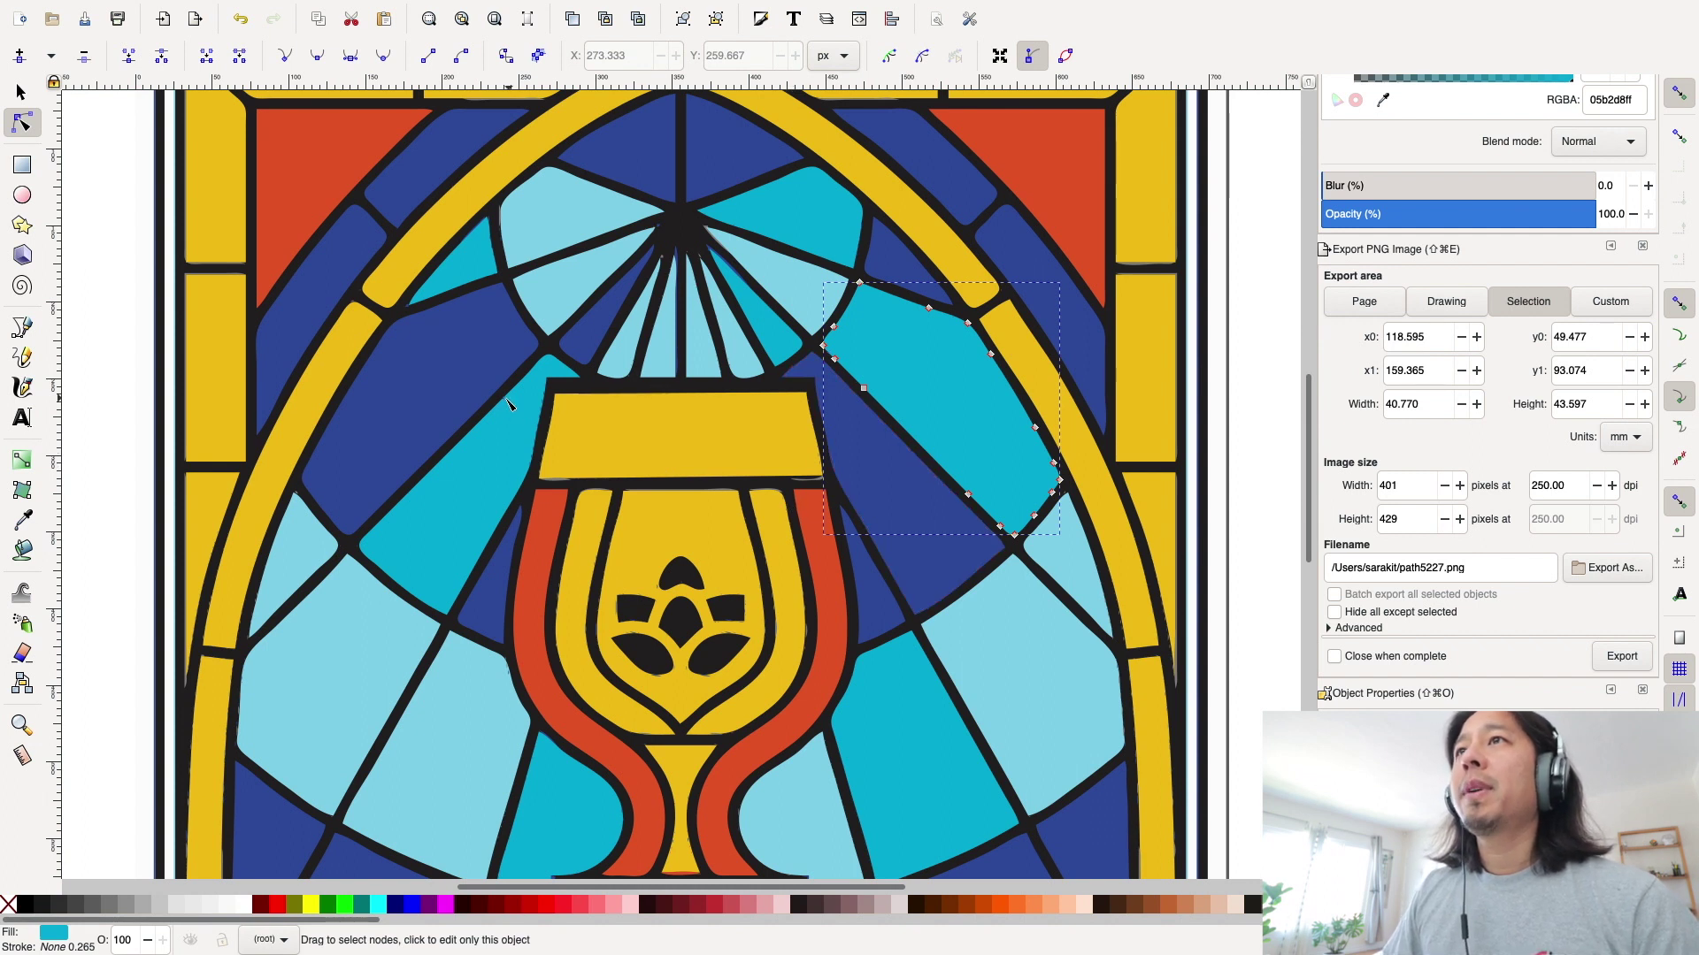
pyautogui.scroll(-5, 498, 504)
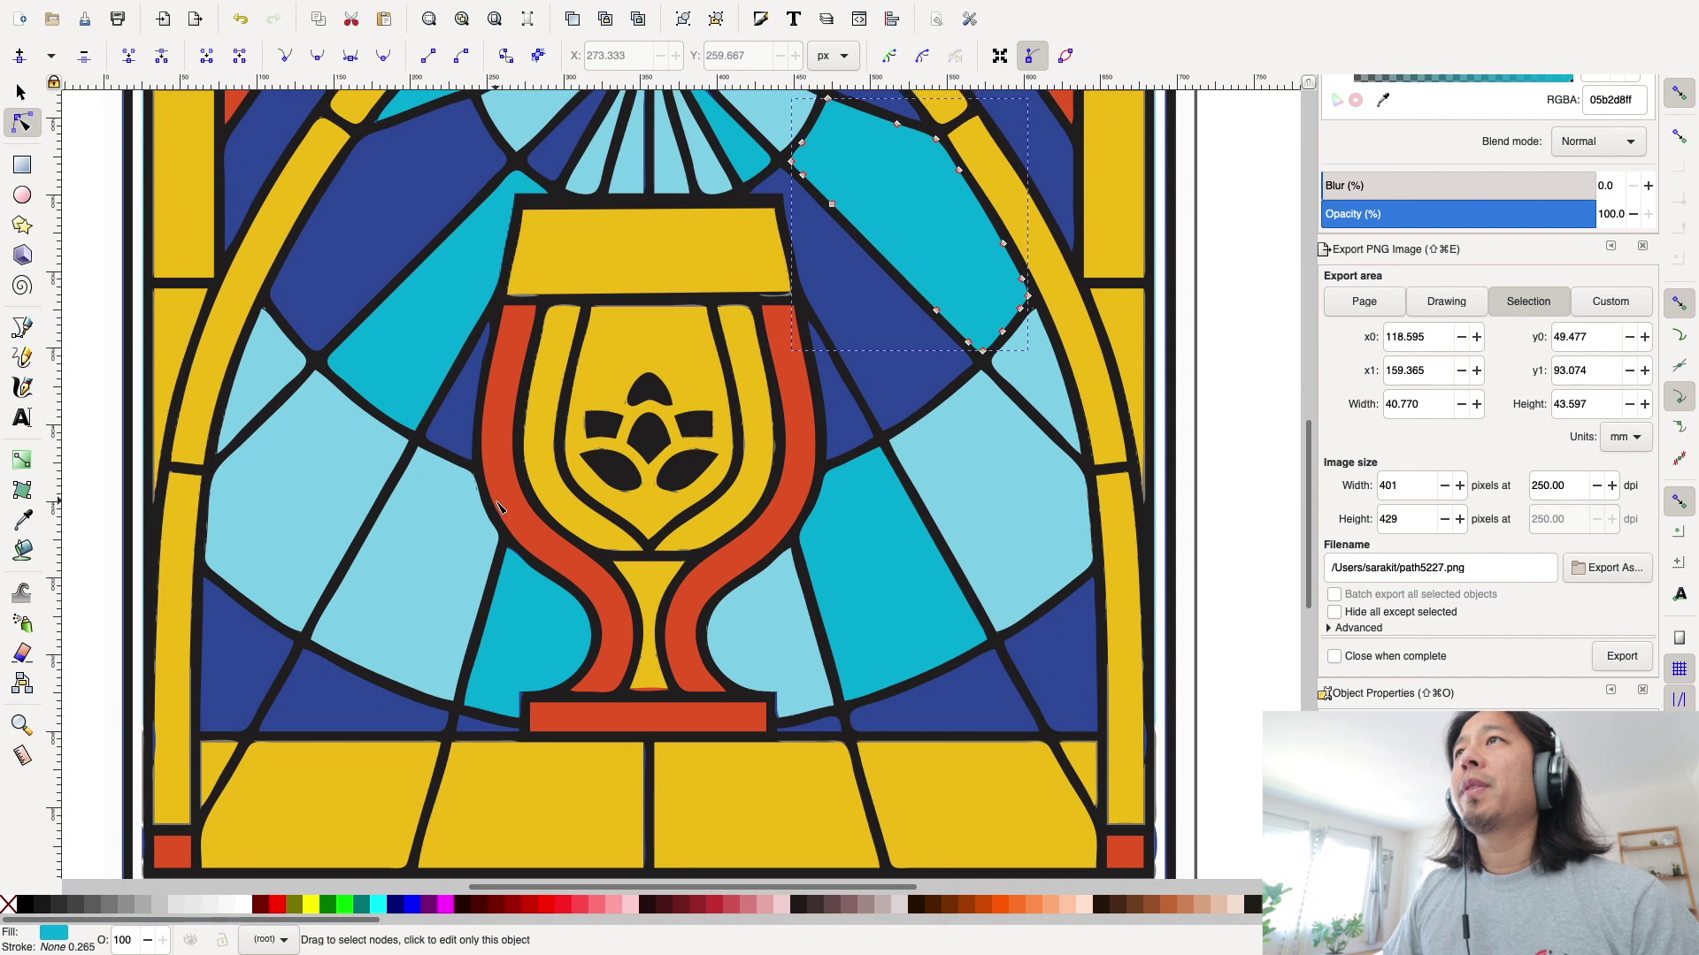
pyautogui.keyDown('ctrl'); pyautogui.scroll(-3, 498, 504); pyautogui.keyUp('ctrl')
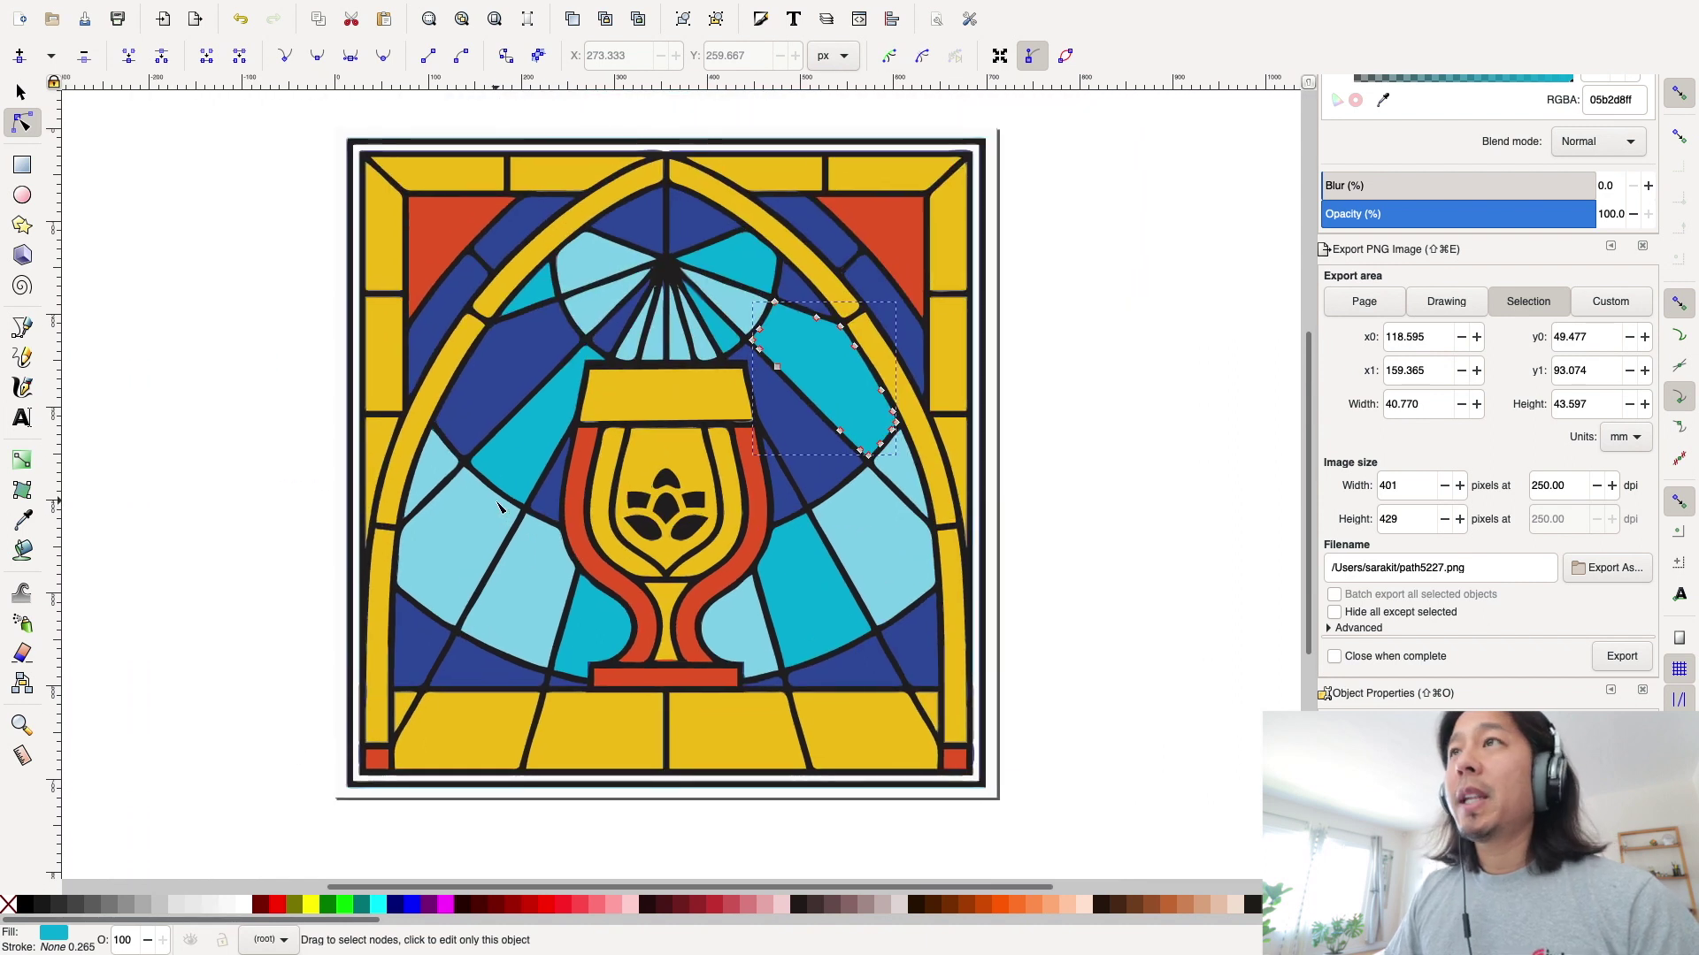